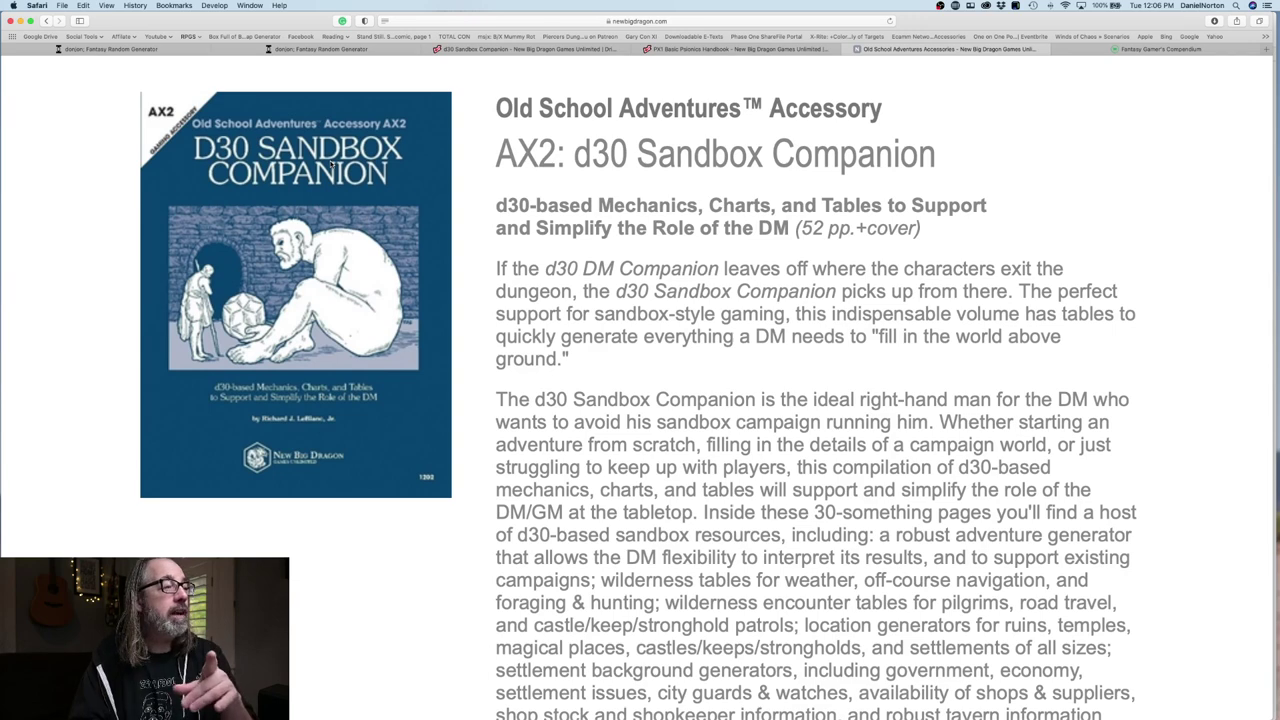
left_click(585, 20)
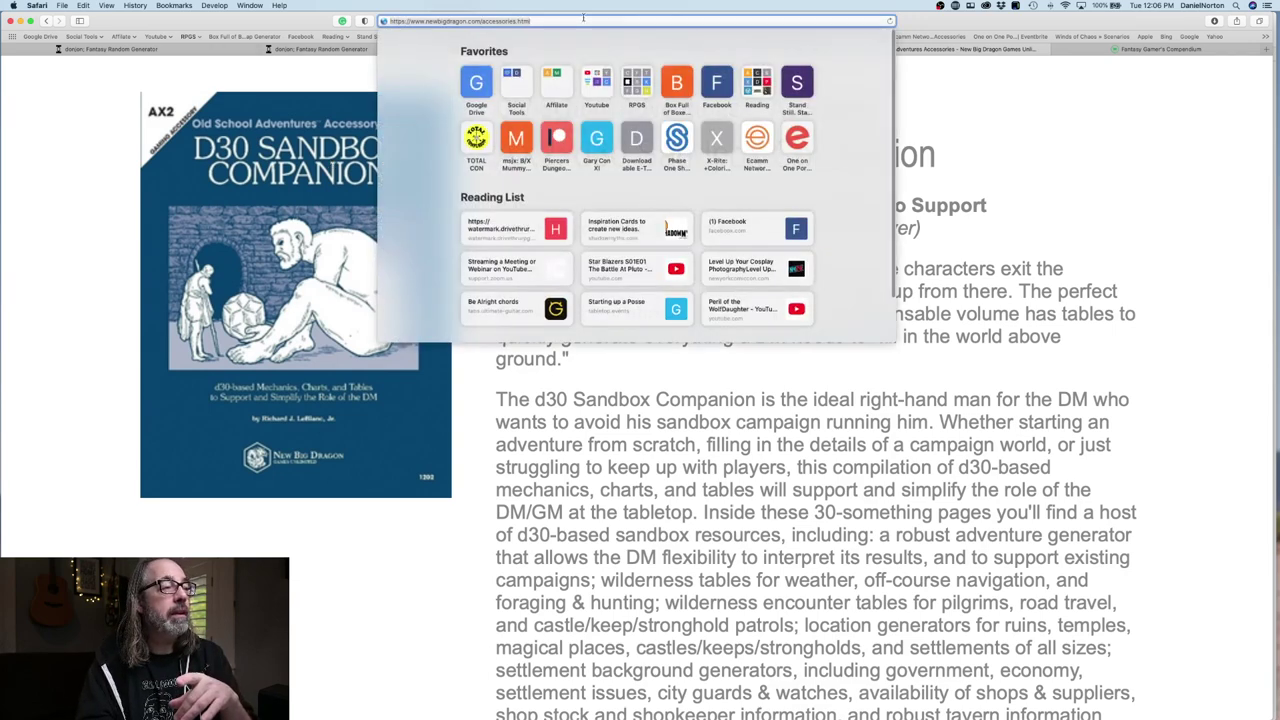
left_click(363, 67)
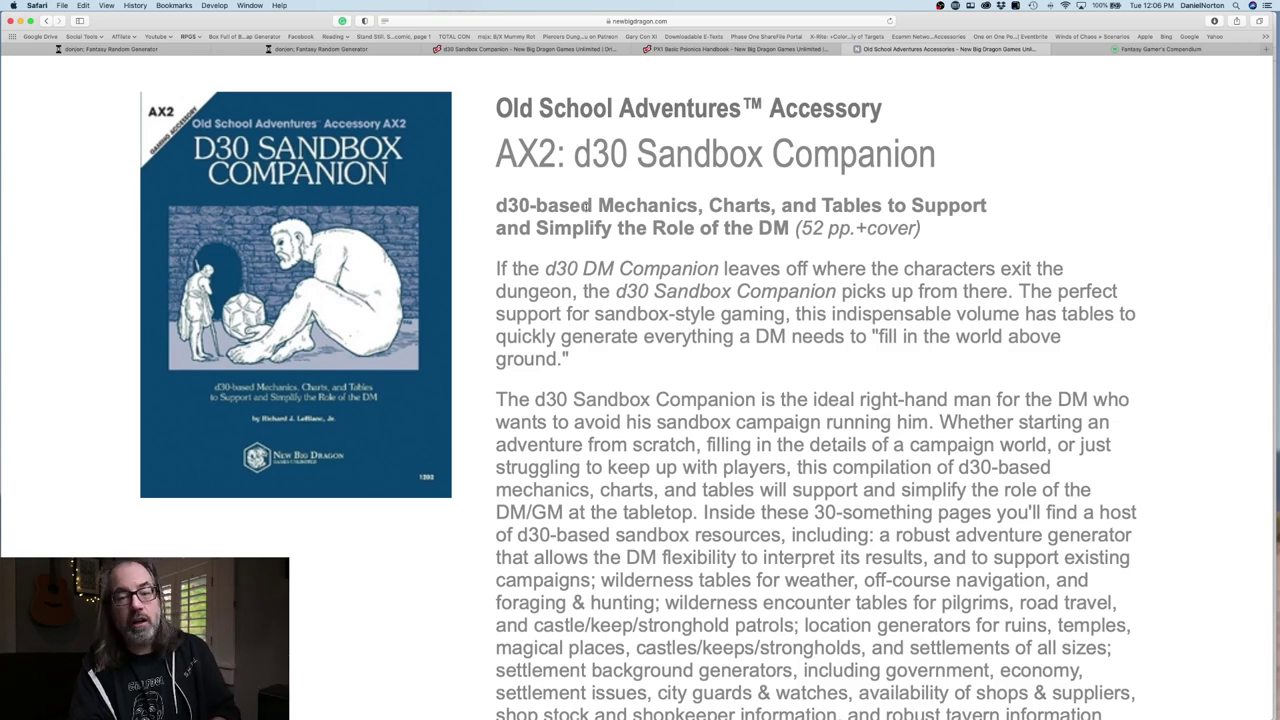
key("super+Tab")
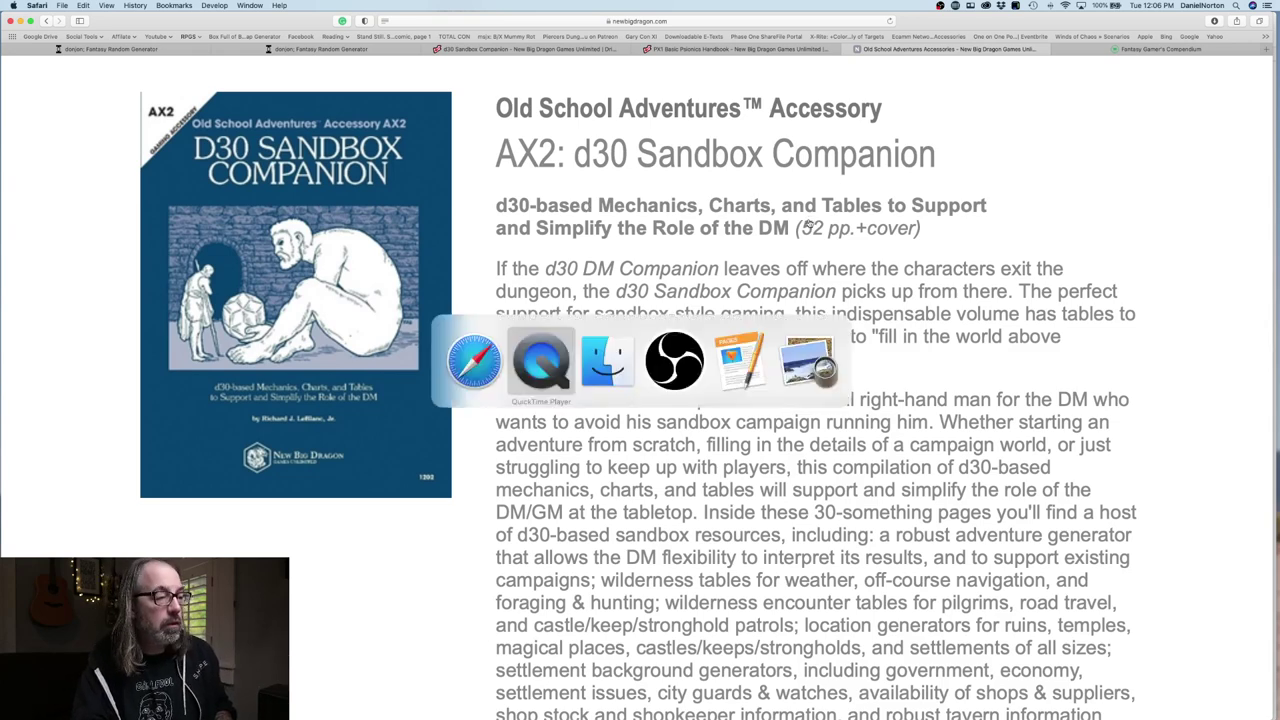
key("super+Tab")
key("super+Tab")
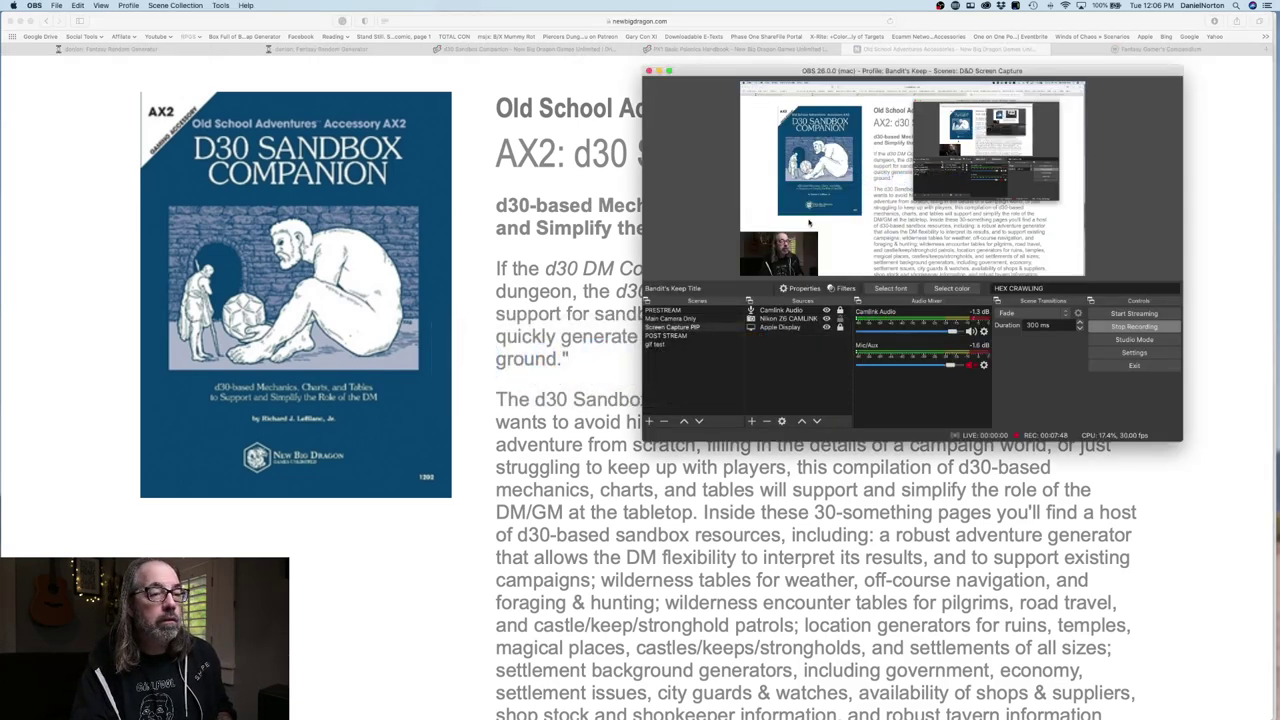
key("super+Tab")
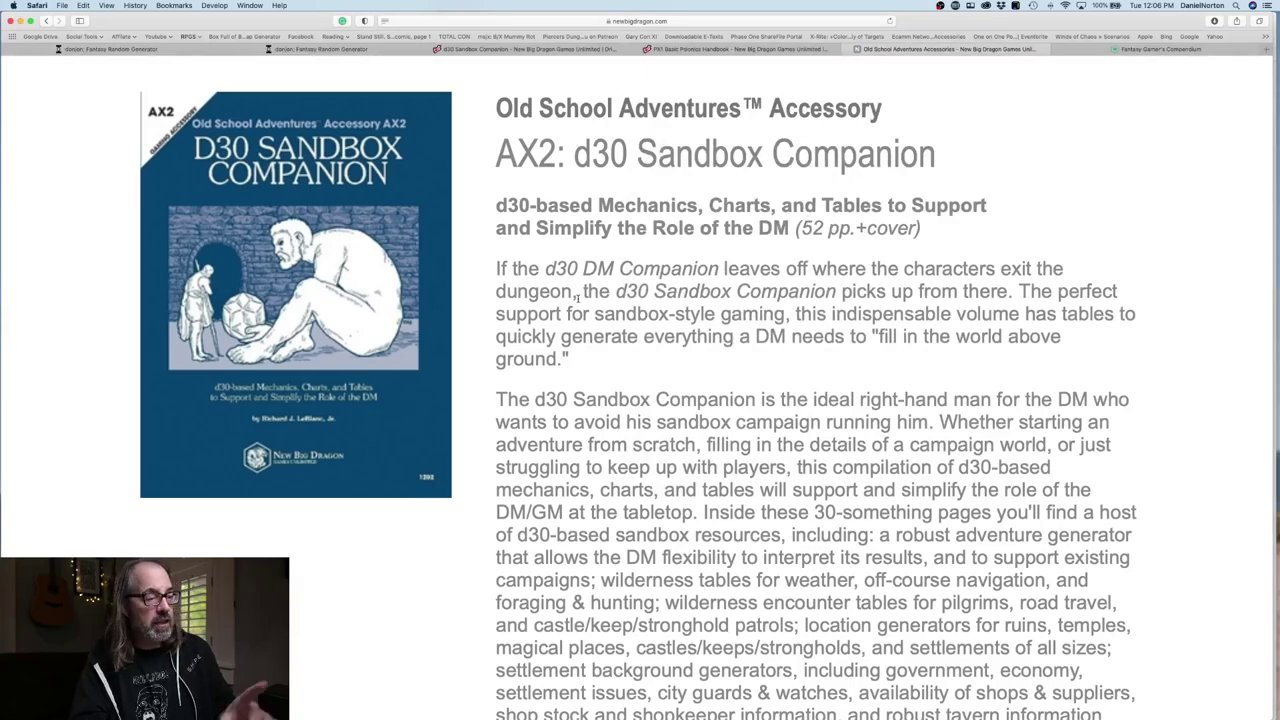
- Look through the d30 Sandbox Companion entry and the other Old School Adventures accessories on the New Big Dragon page
scroll(657, 290, "down", 10)
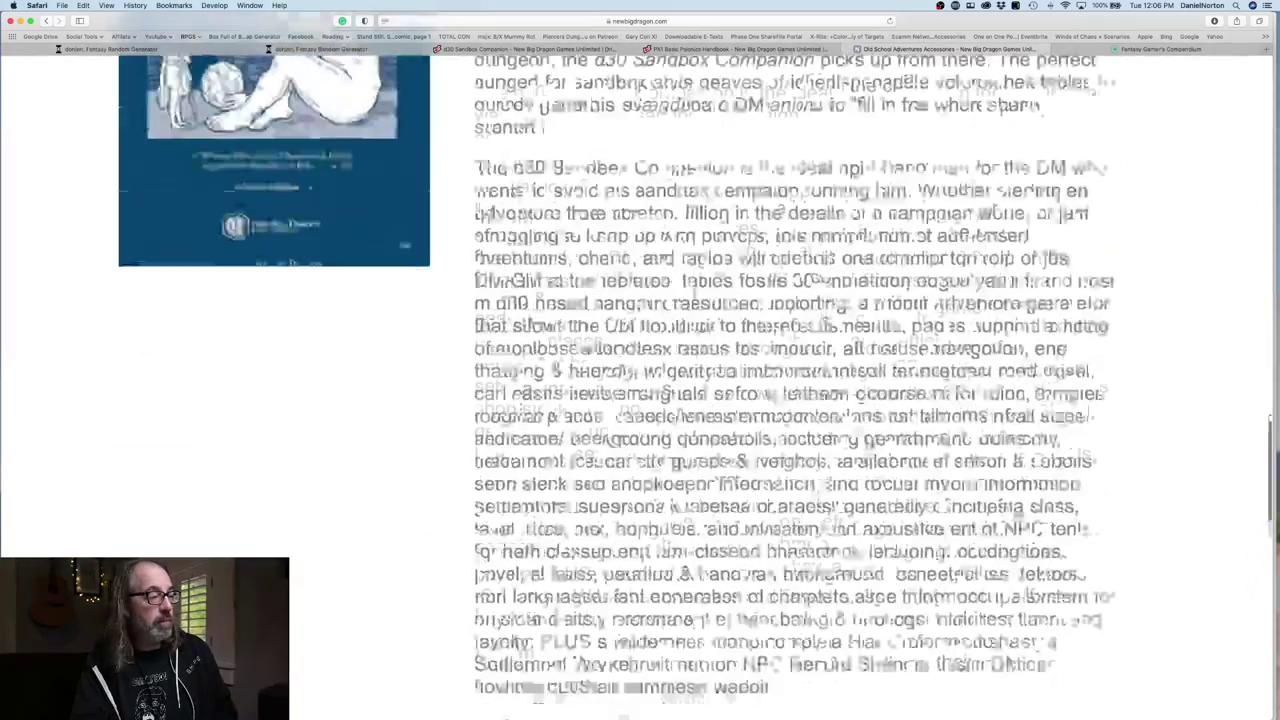
scroll(695, 290, "down", 1)
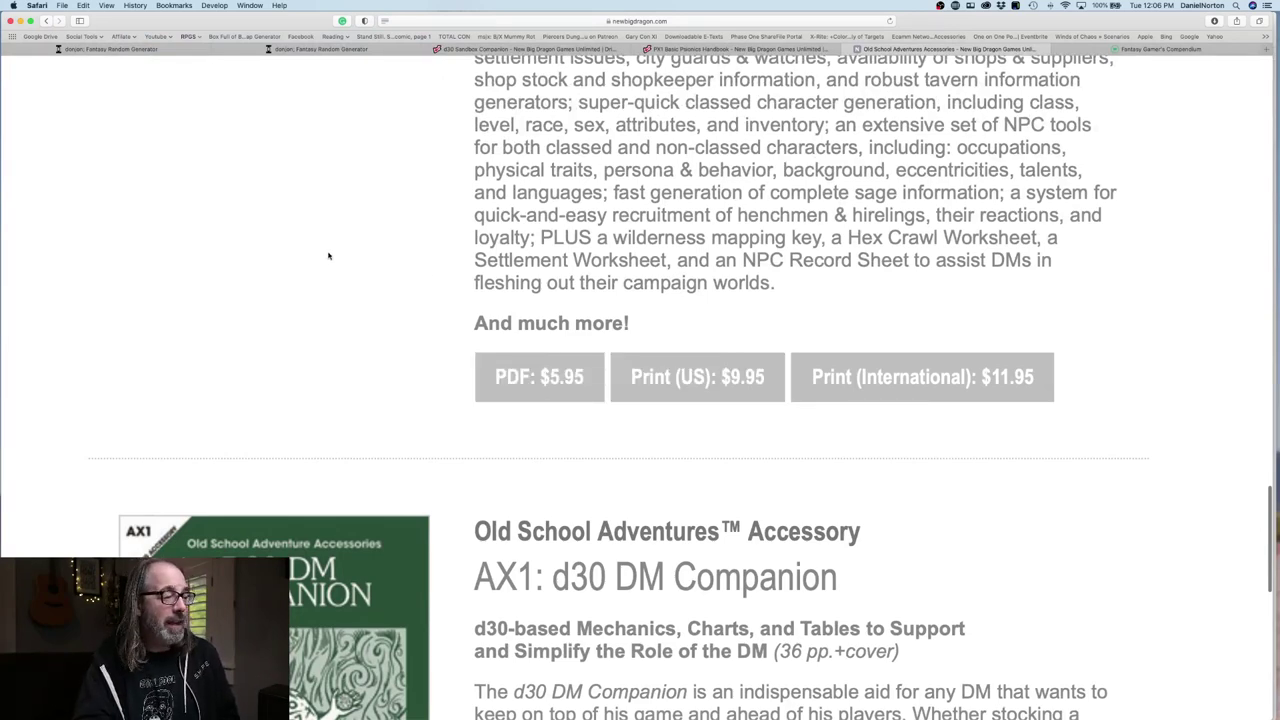
scroll(337, 255, "left", 5)
scroll(508, 251, "down", 5)
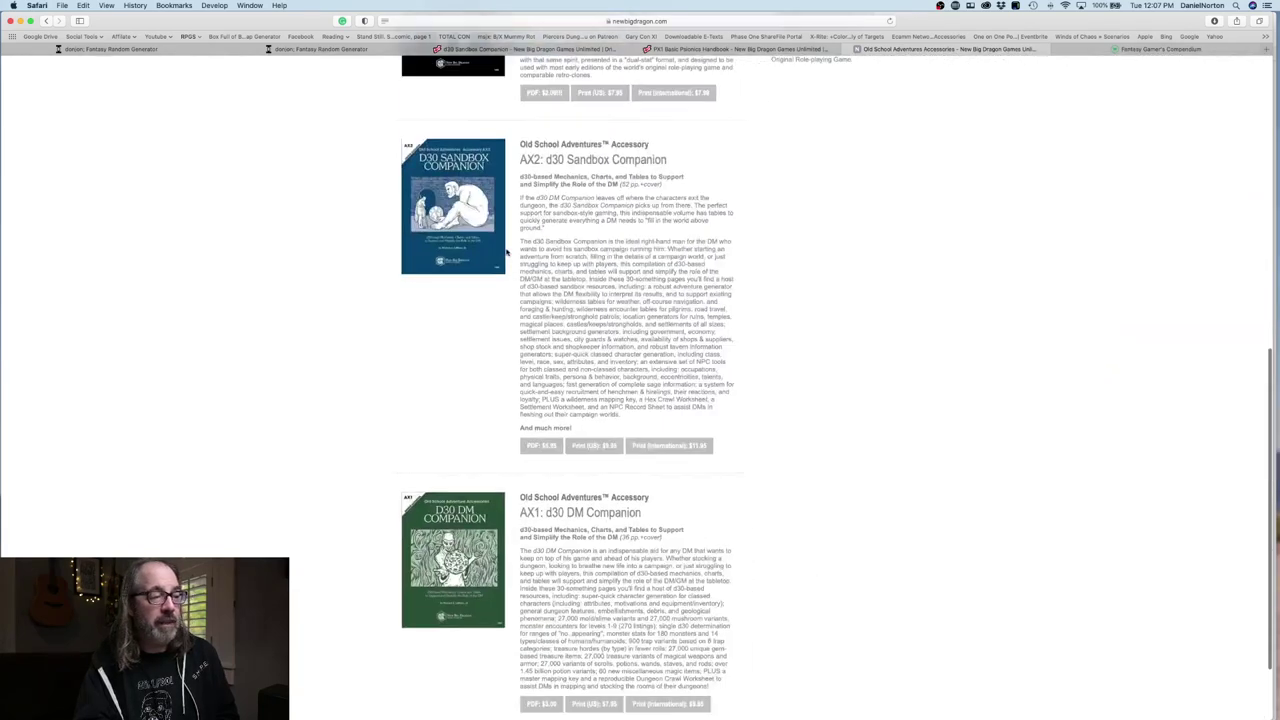
scroll(510, 253, "up", 10)
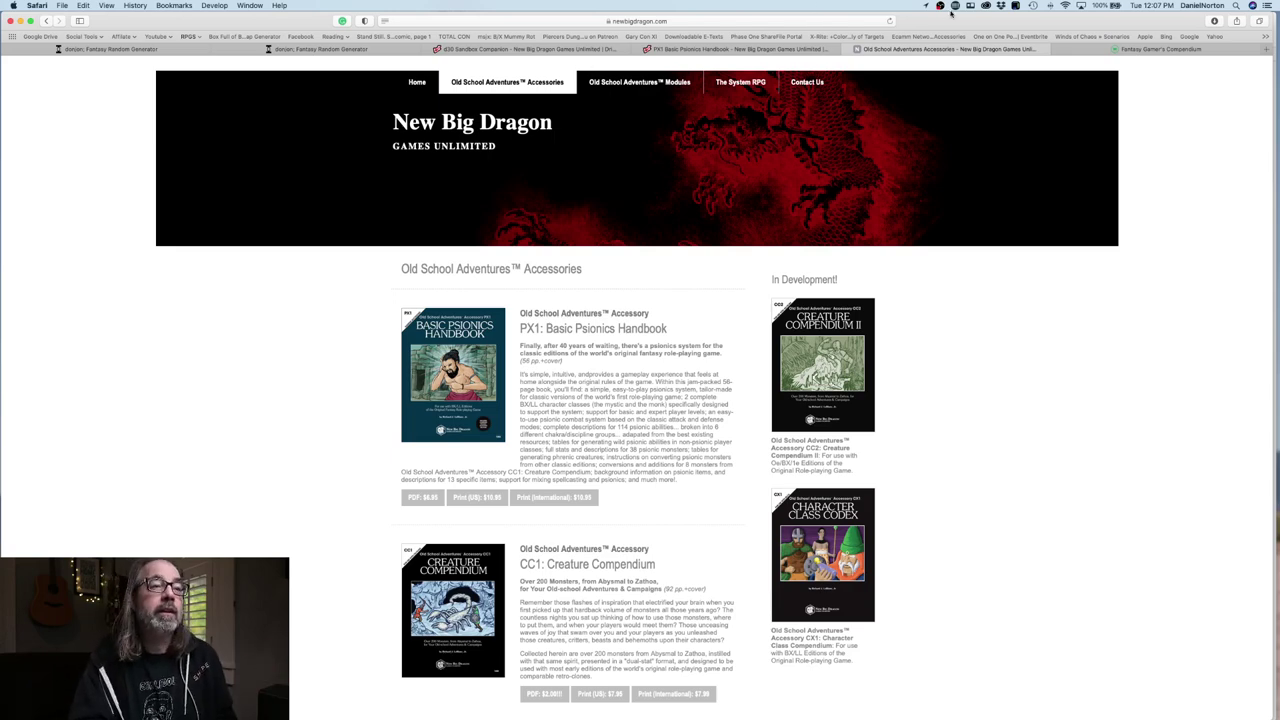
- Close the New Big Dragon accessories page and review the product description of The Fantasy Gamer's Compendium on Gamescience
left_click(847, 49)
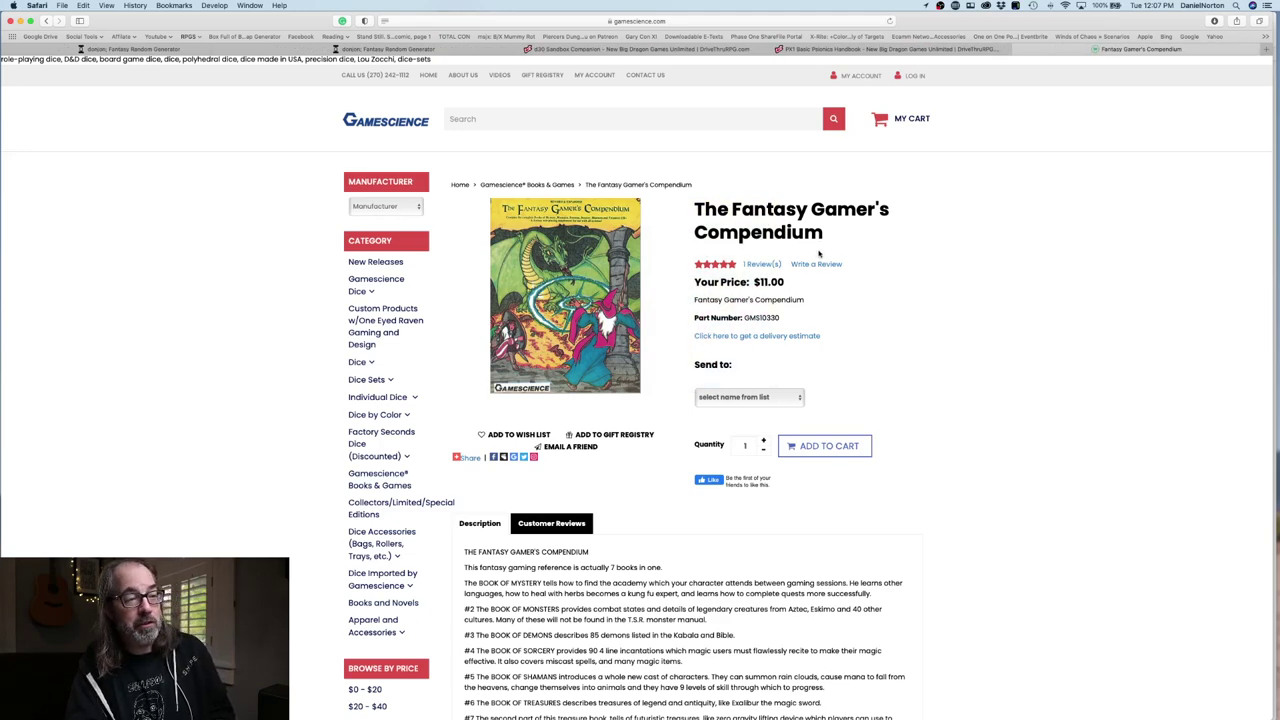
left_click(799, 401)
left_click(864, 373)
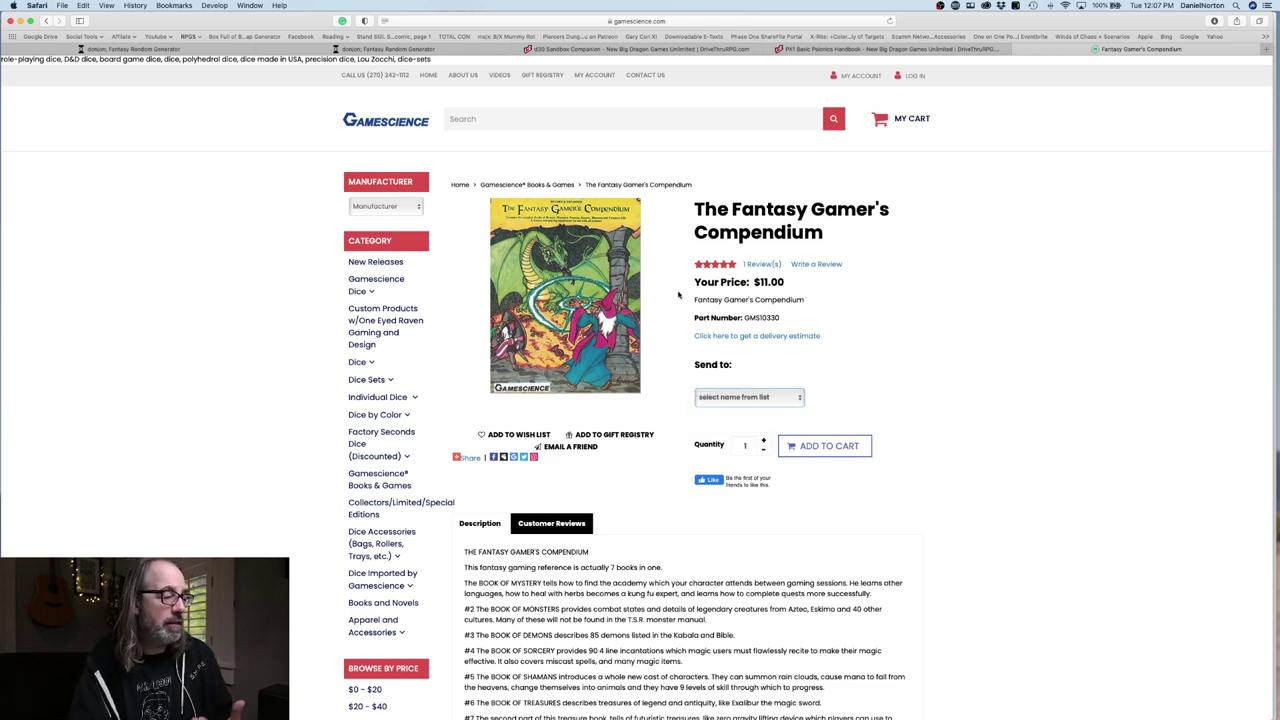
scroll(733, 290, "down", 3)
scroll(733, 290, "up", 3)
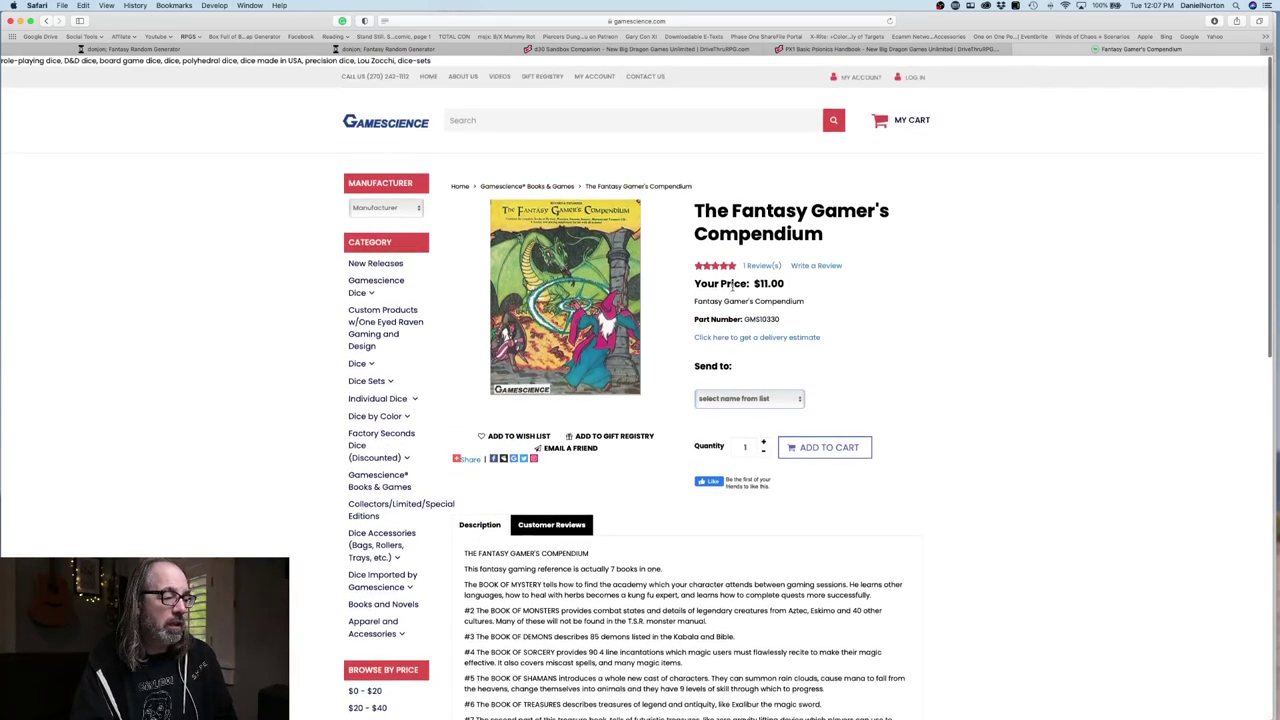
scroll(733, 290, "down", 3)
scroll(735, 287, "up", 3)
scroll(735, 287, "up", 1)
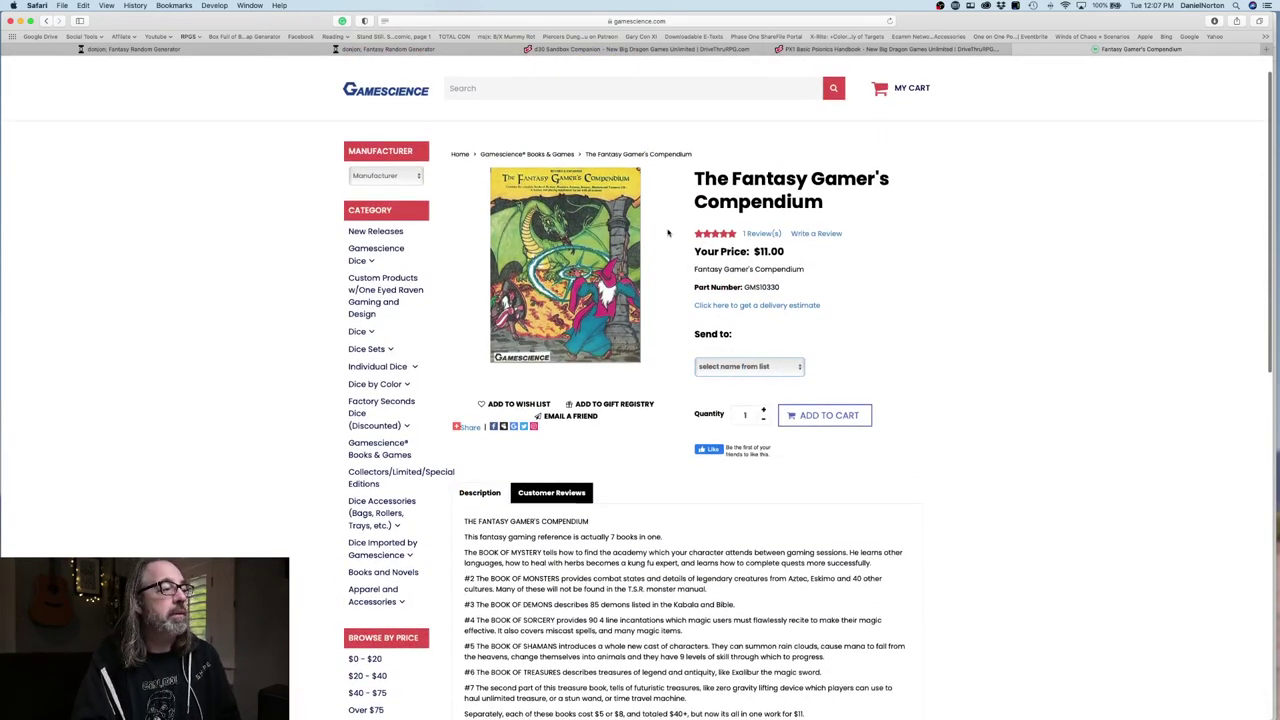
scroll(831, 201, "down", 1)
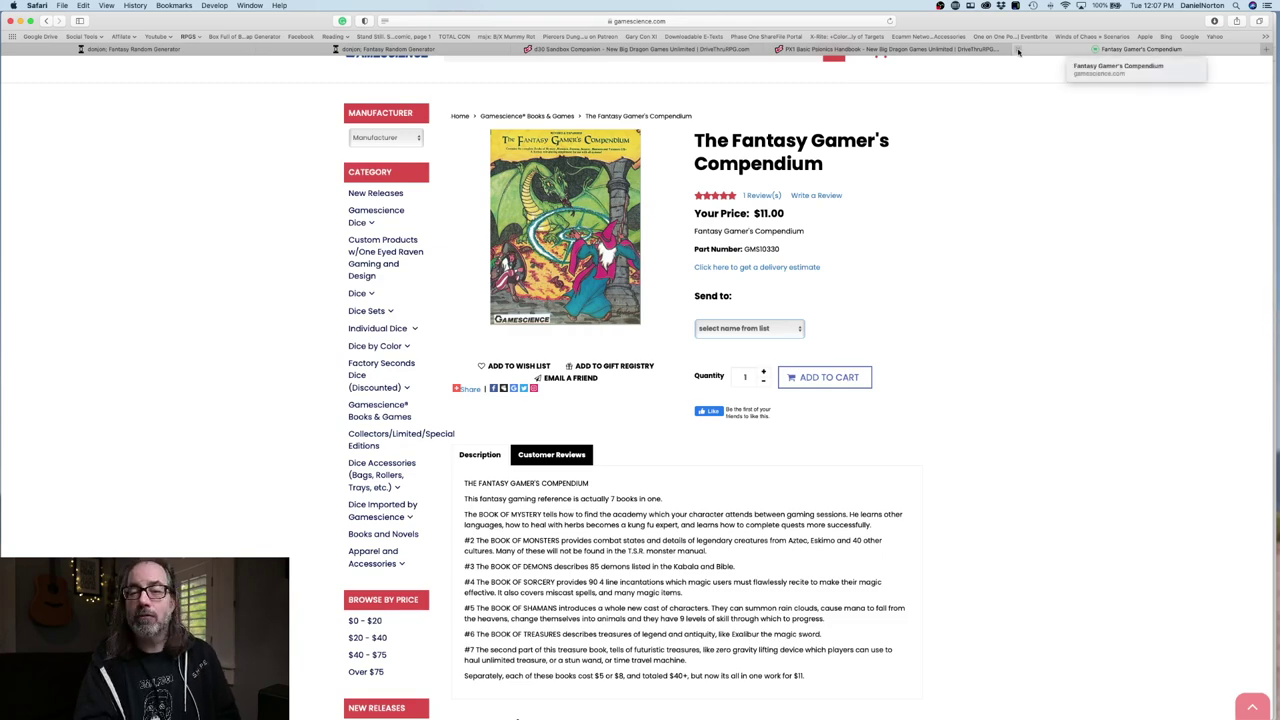
- Close the Gamescience page, open New Big Dragon's titles from the Basic Psionics Handbook page, and preview the GM1a Game Master's Screen details
left_click(1018, 50)
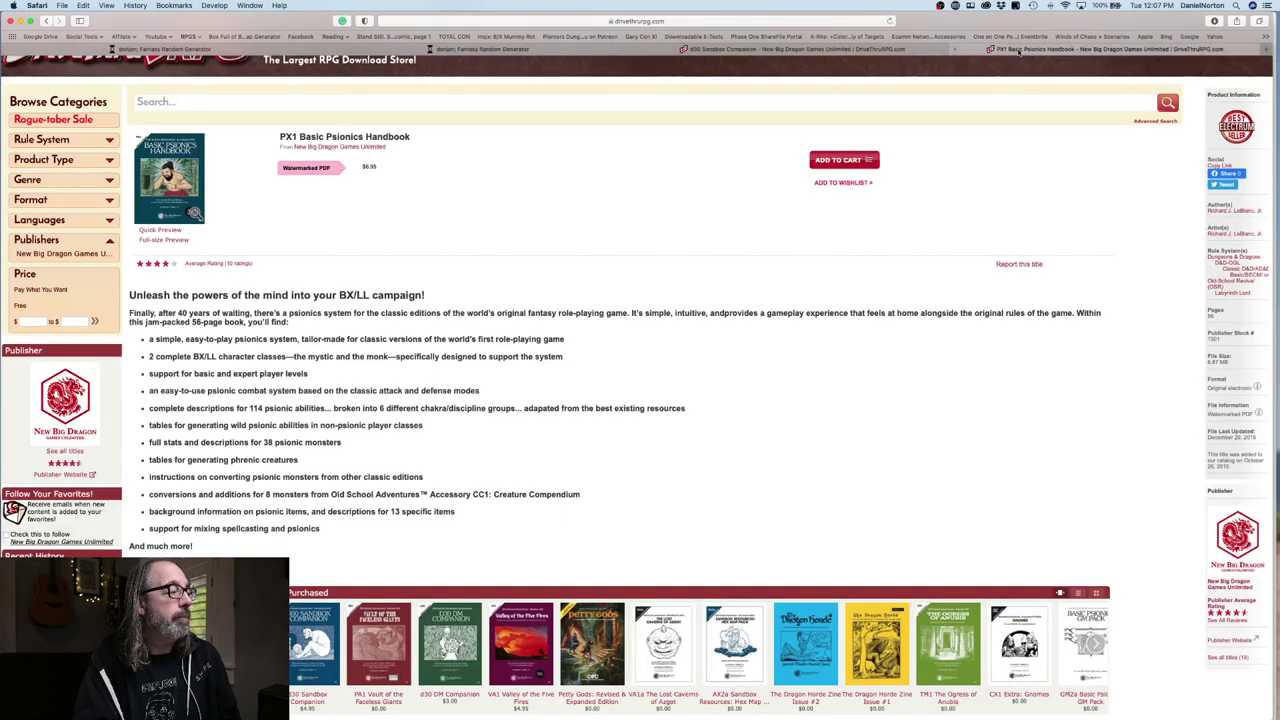
scroll(392, 168, "up", 2)
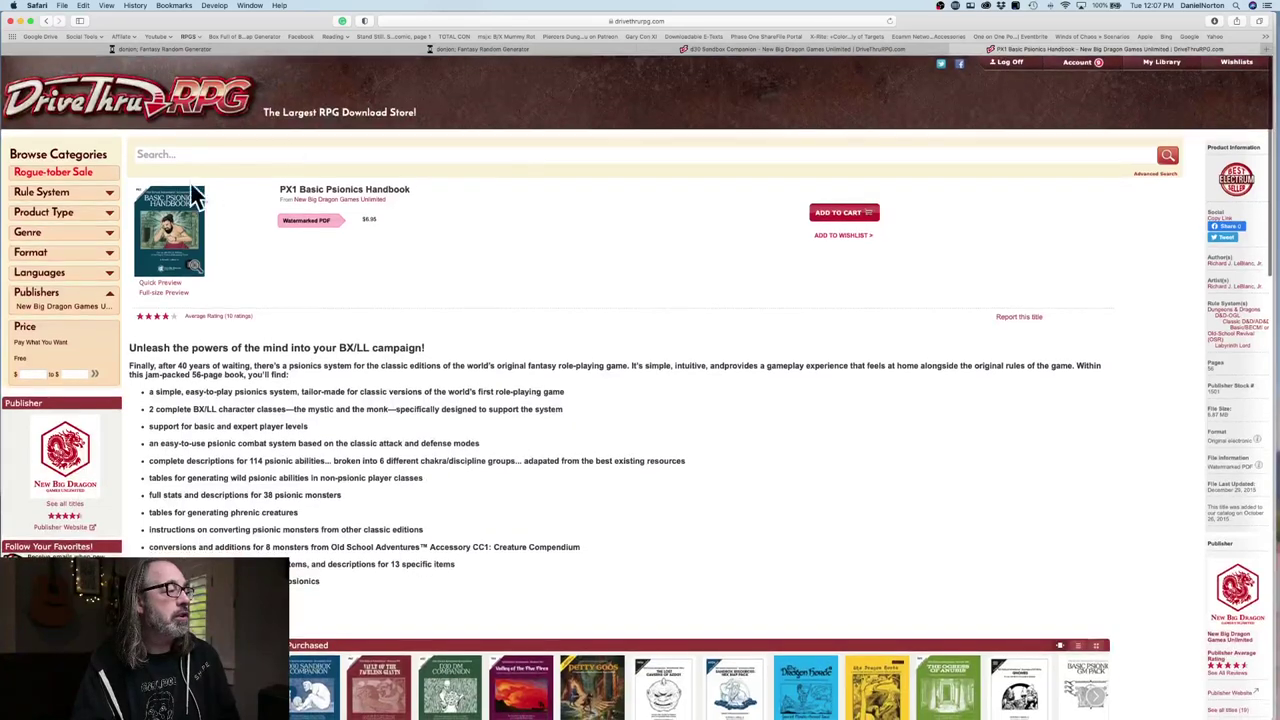
left_click(331, 201)
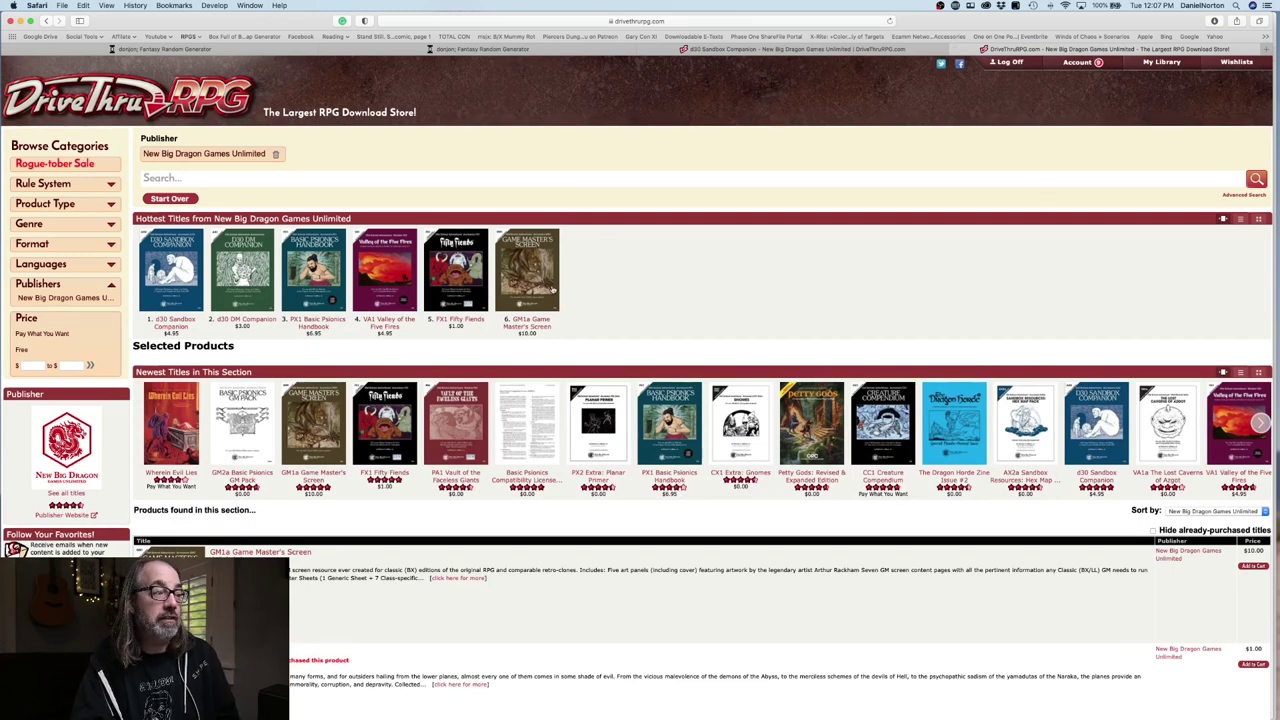
mouse_move(523, 291)
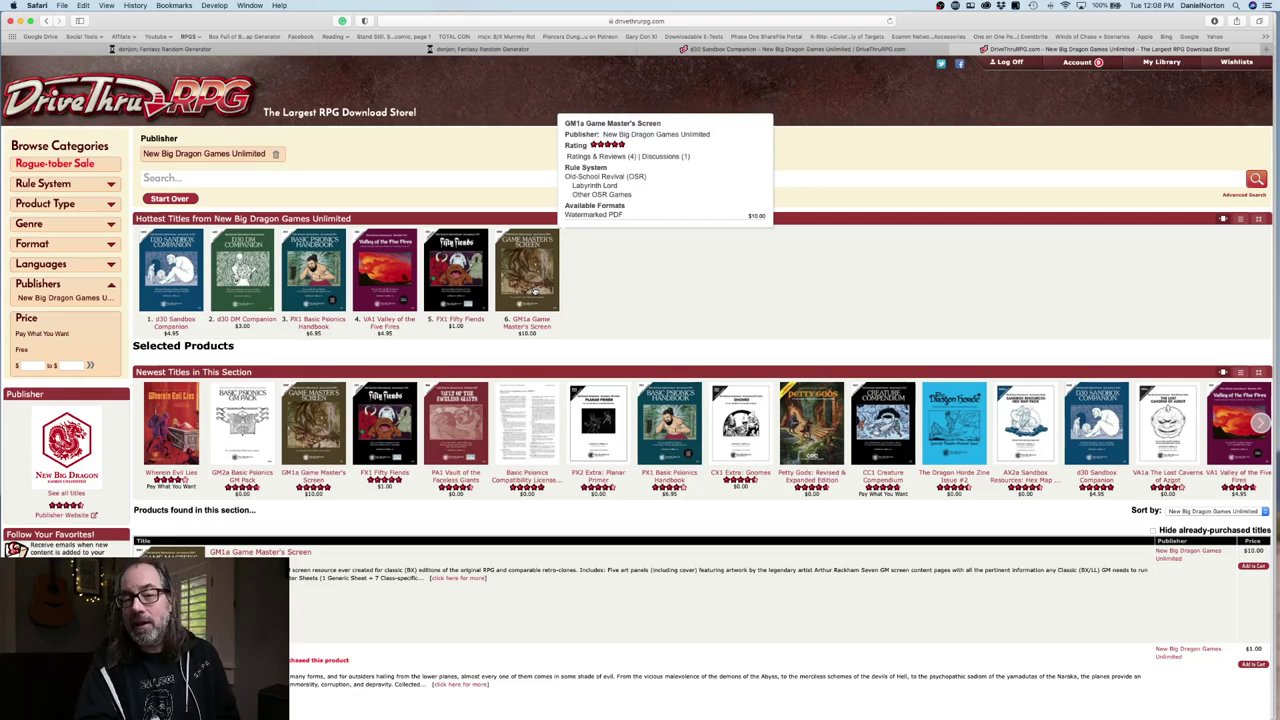
- Close both DriveThruRPG pages and bring up the donjon Fantasy Random Generator set to Random Locations
left_click(955, 49)
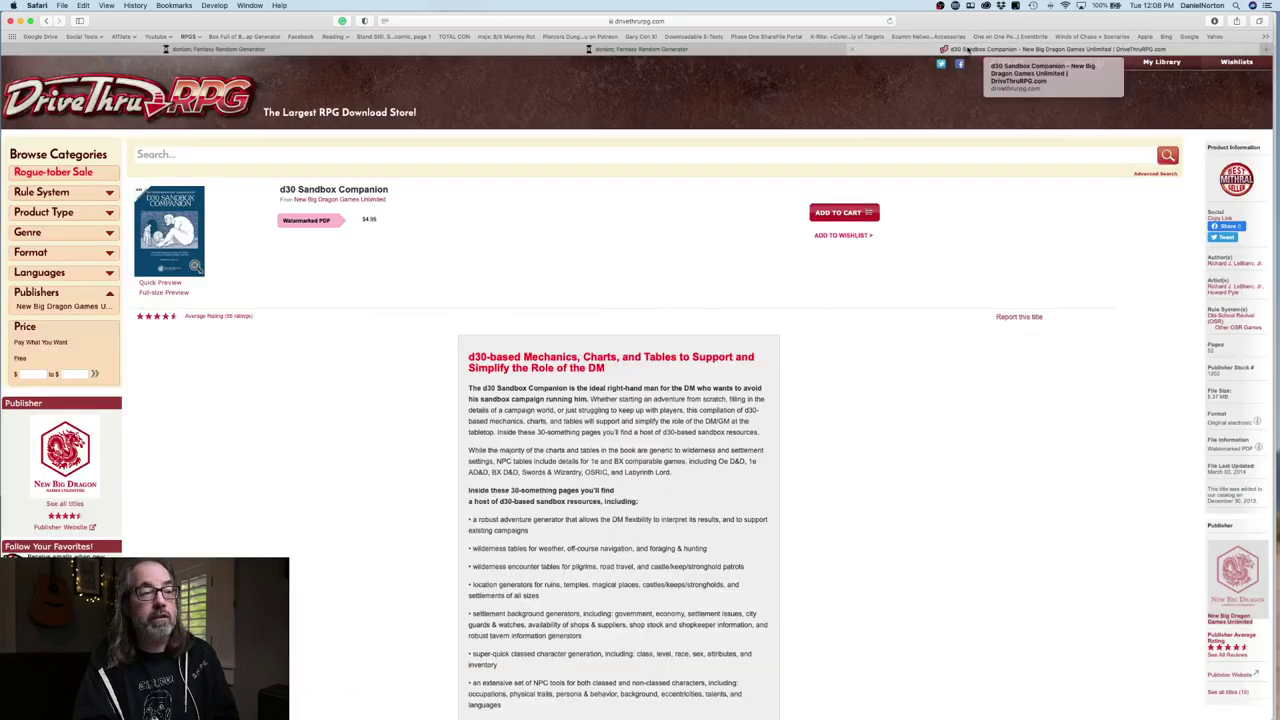
left_click(854, 50)
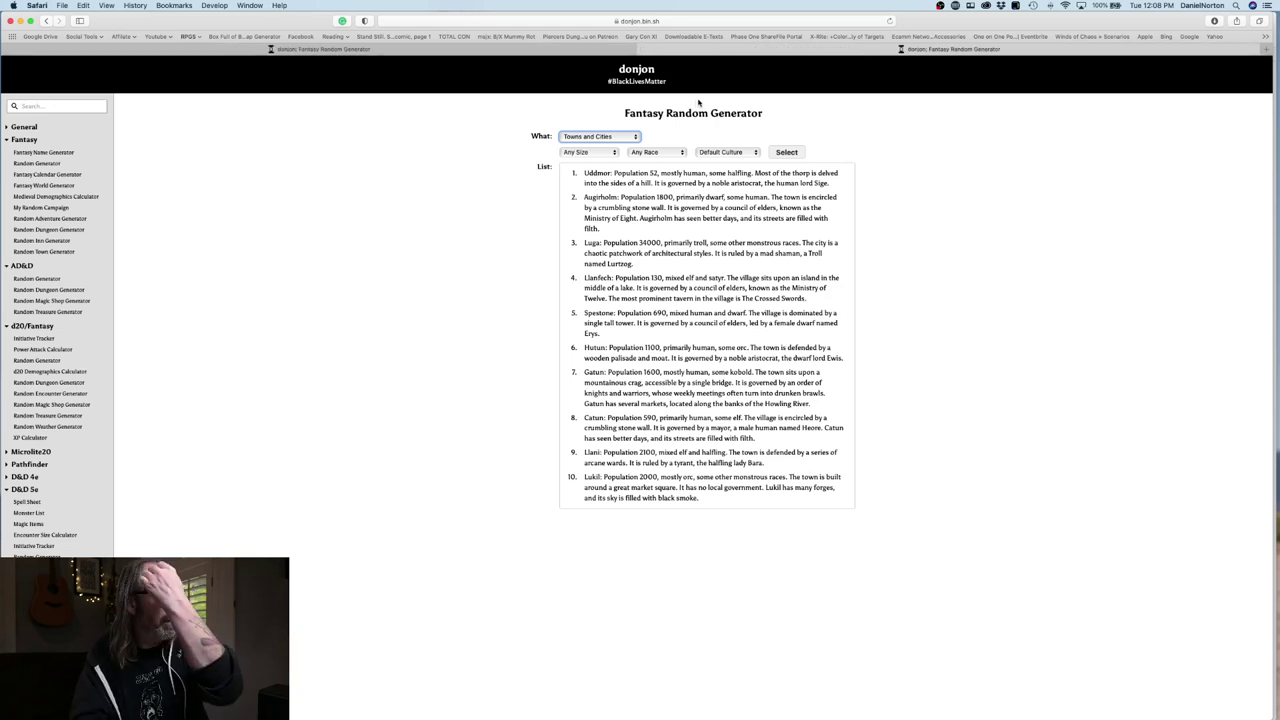
left_click(549, 50)
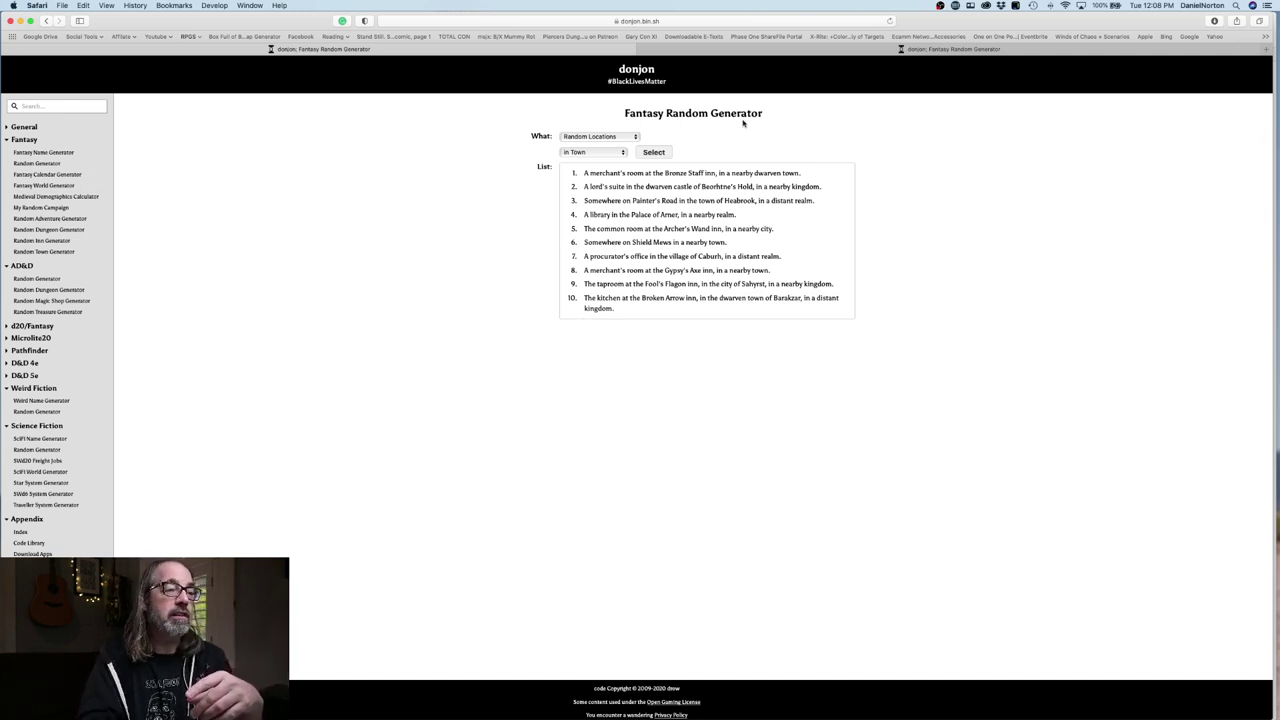
- Generate a list of Ancient Tomes in the donjon Fantasy Random Generator and read its entries
left_click(638, 138)
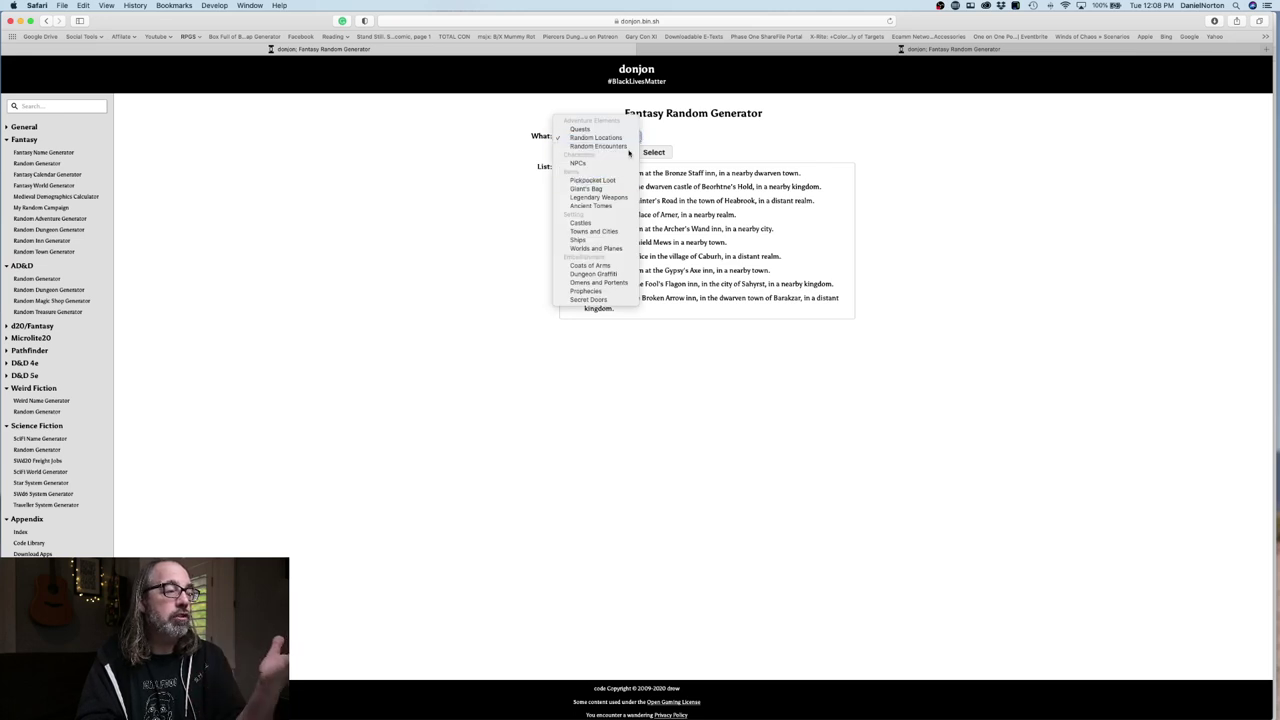
left_click(630, 205)
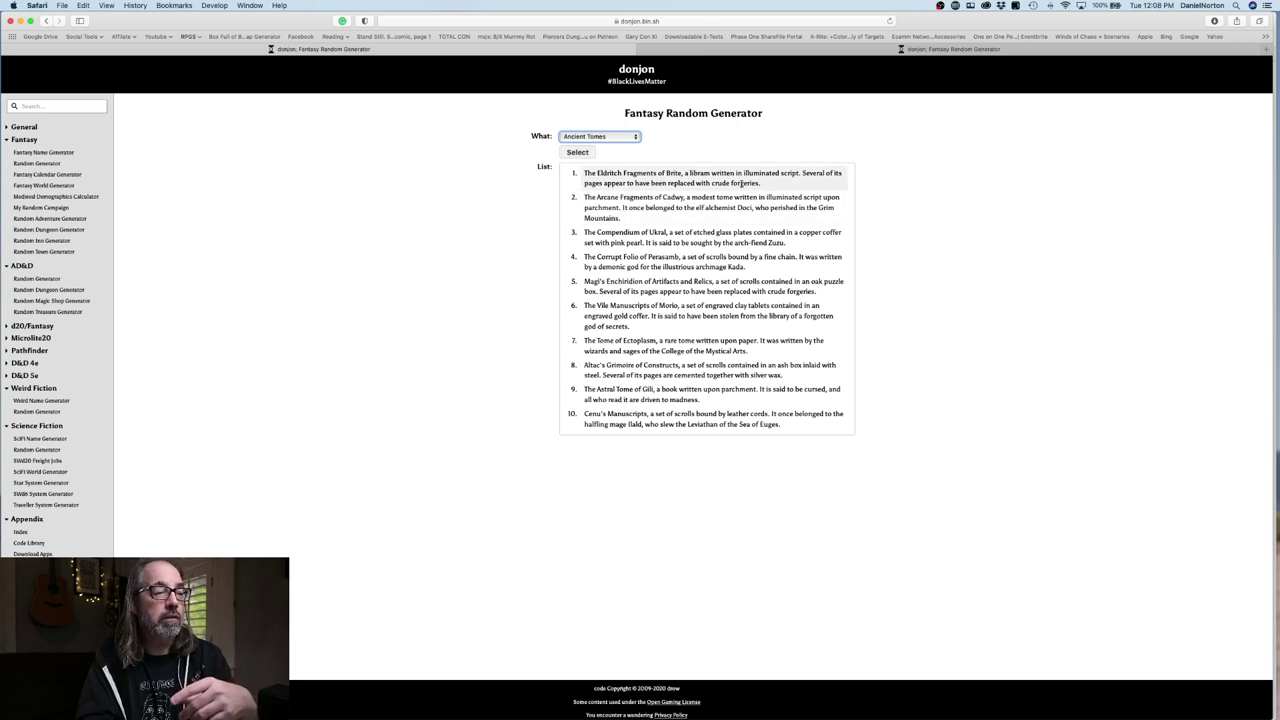
scroll(850, 183, "up", 1)
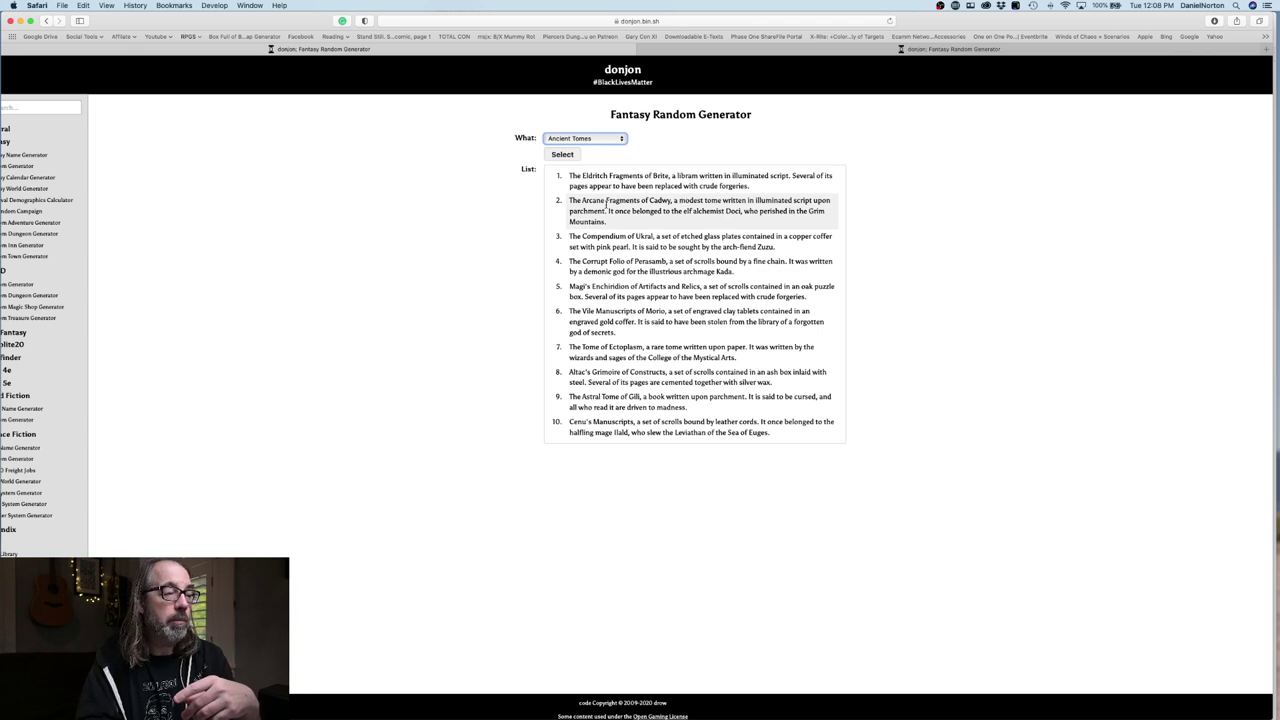
left_click(864, 240)
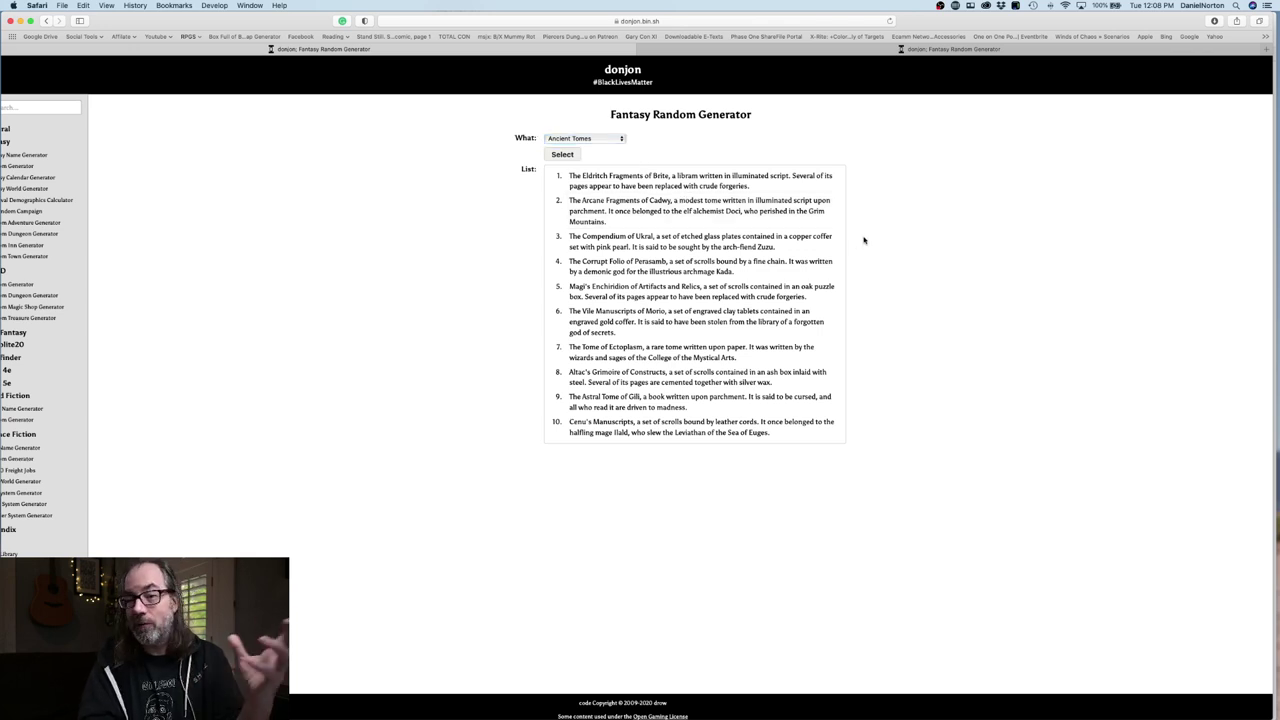
- Go to the Towns and Cities generator and generate a new list with Any Size, Any Race and Default Culture
left_click(799, 51)
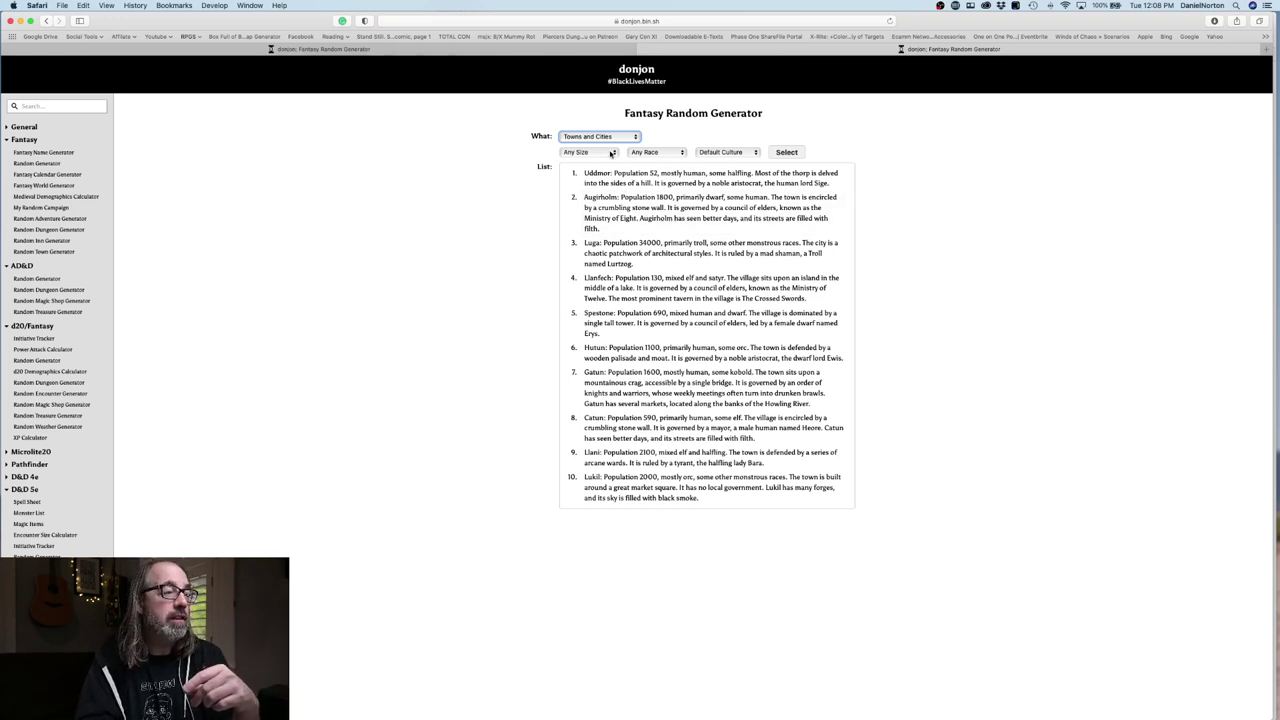
left_click(611, 153)
left_click(612, 152)
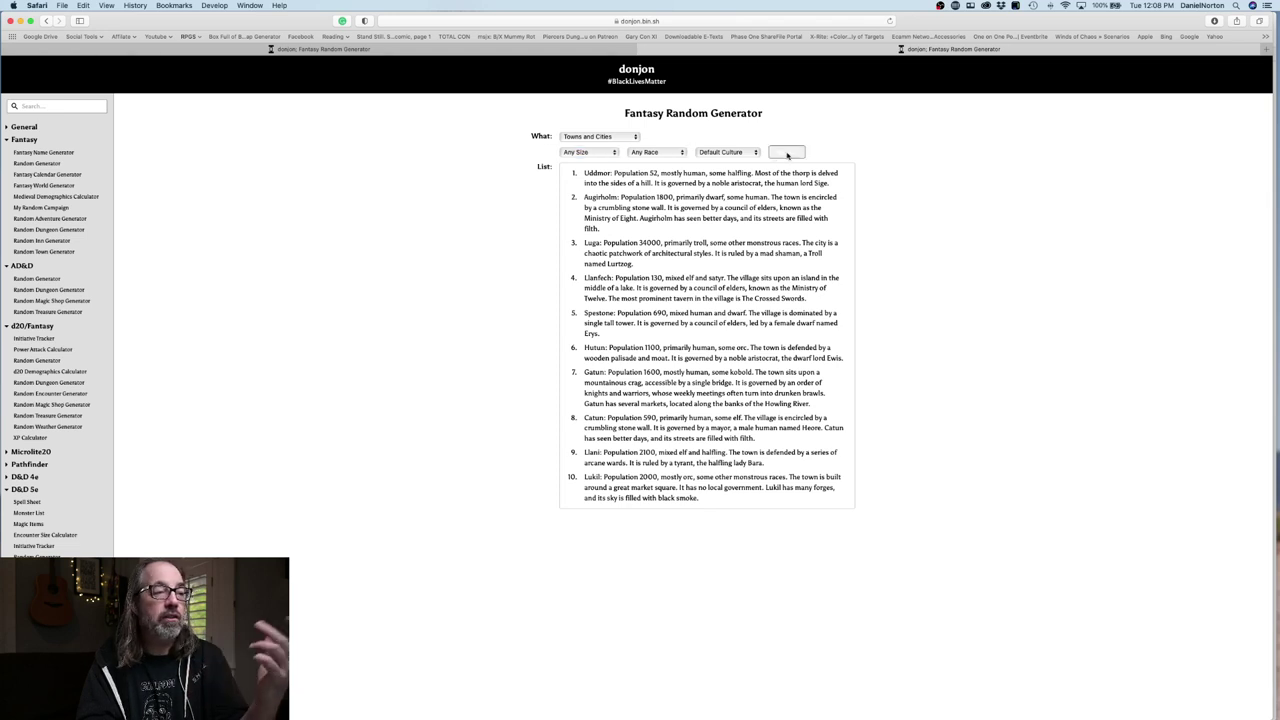
left_click(787, 153)
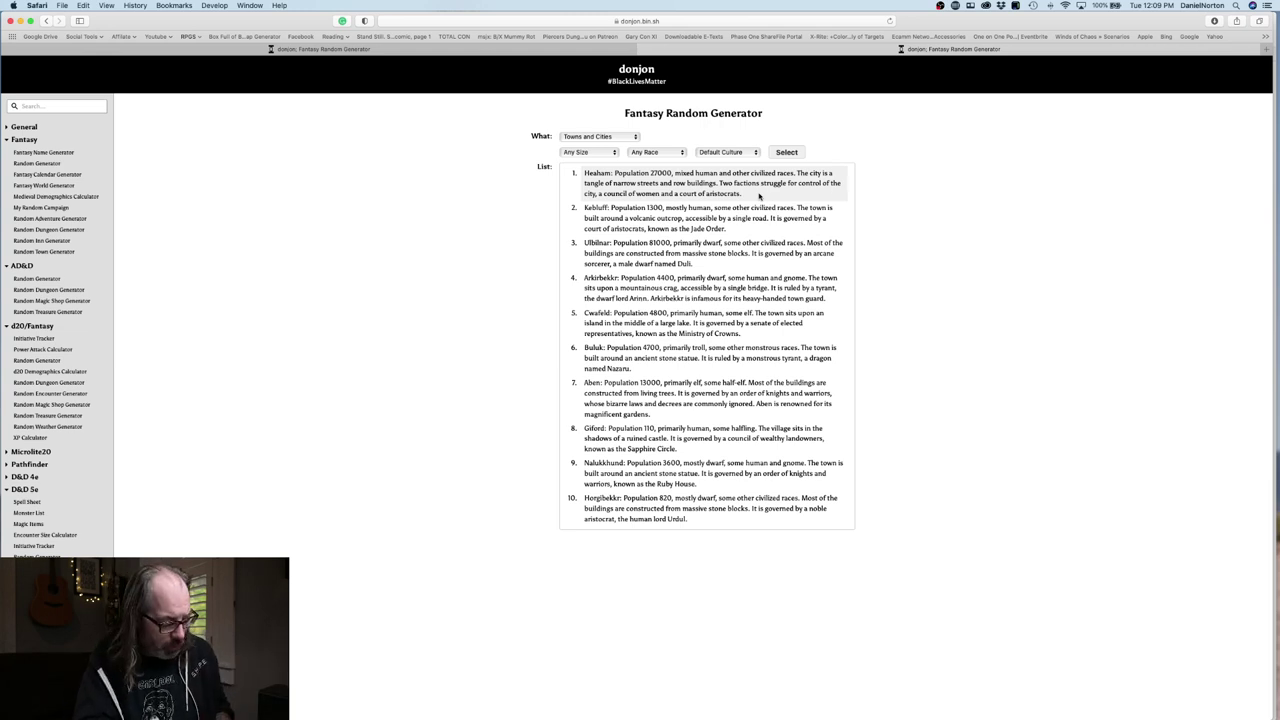
- Switch to the LOTFP campaign document in Pages and show the Hex Crawl Encounters list at its beginning
key("super+Tab")
key("super+Tab")
key("super+Tab")
key("super+Tab")
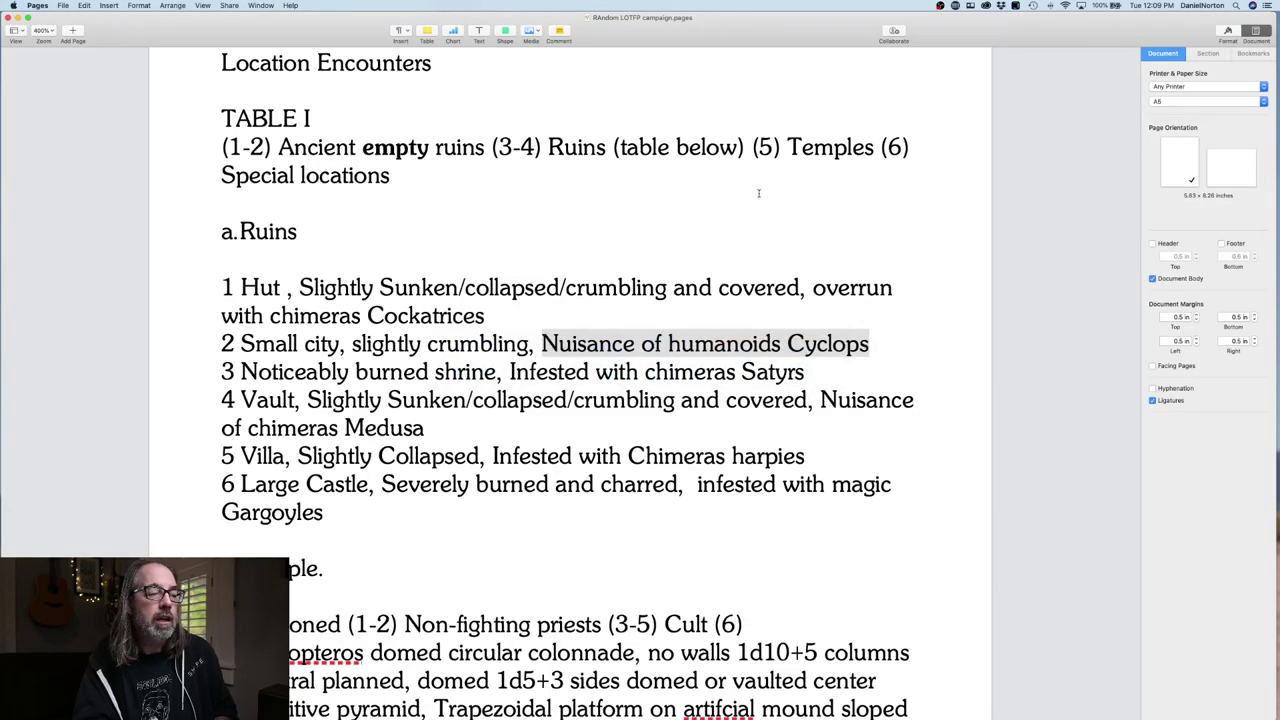
scroll(758, 193, "up", 20)
left_click(729, 218)
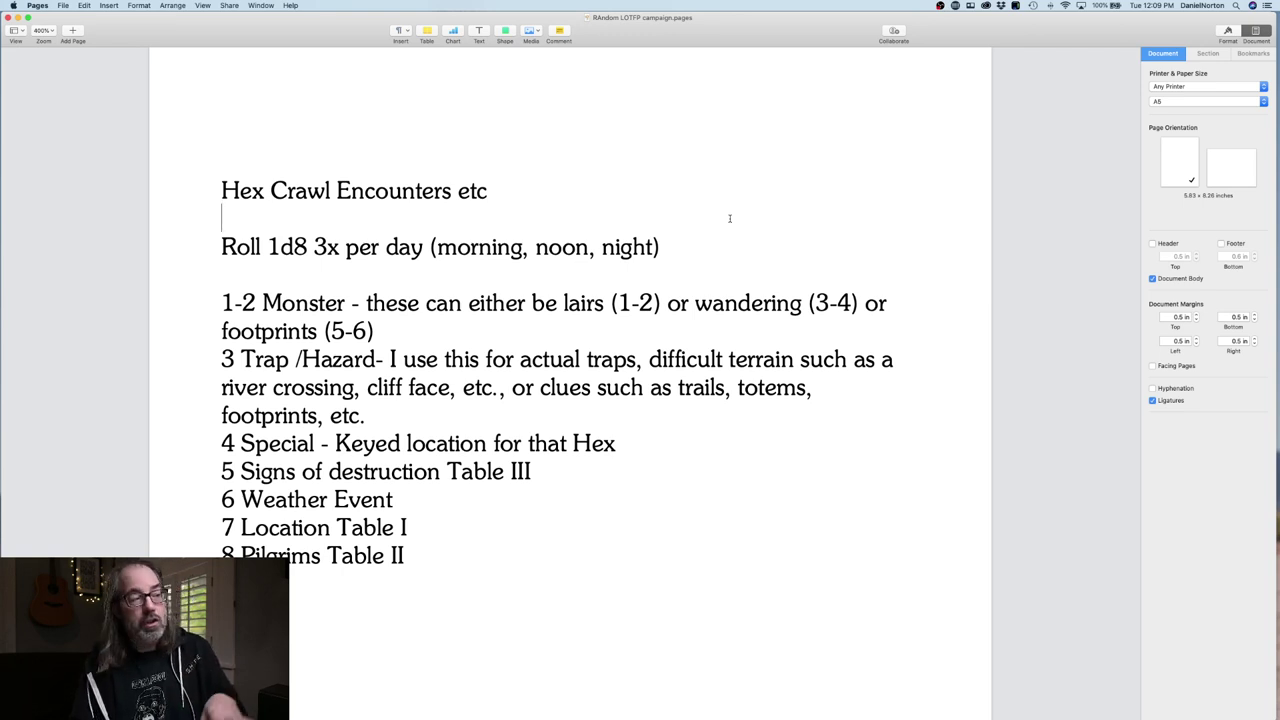
scroll(494, 245, "down", 1)
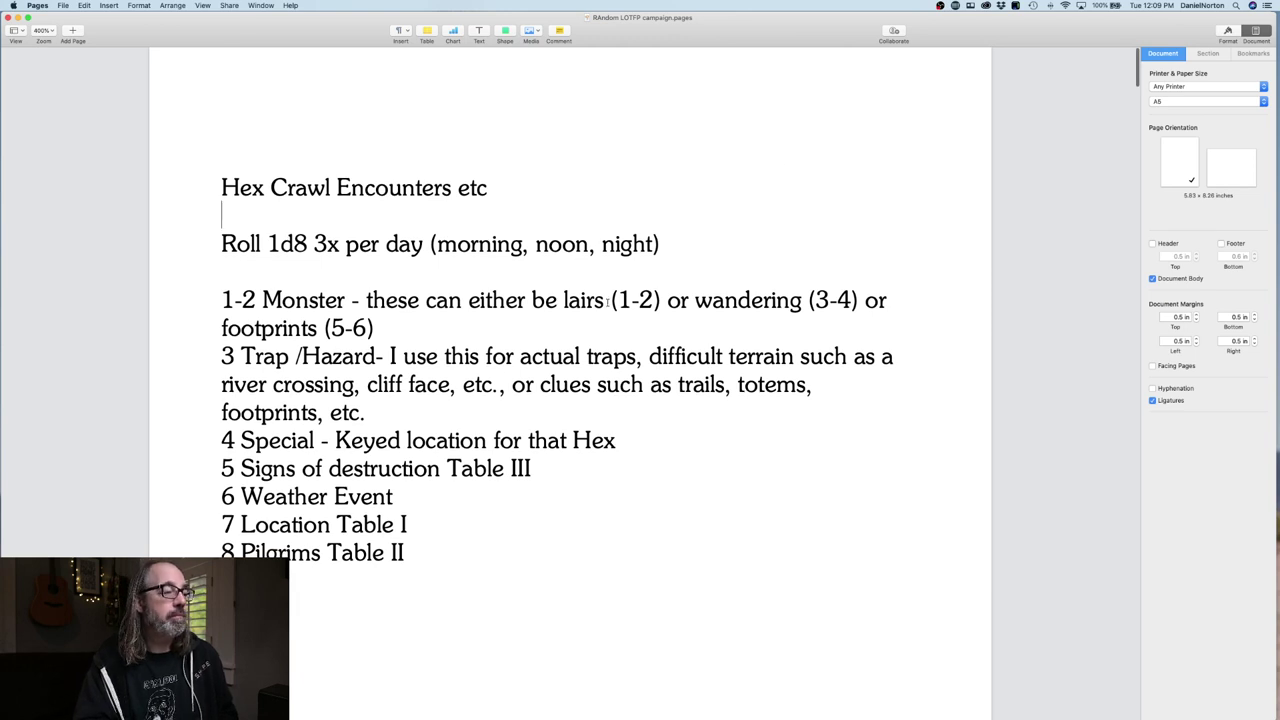
scroll(615, 303, "down", 2)
scroll(615, 303, "up", 2)
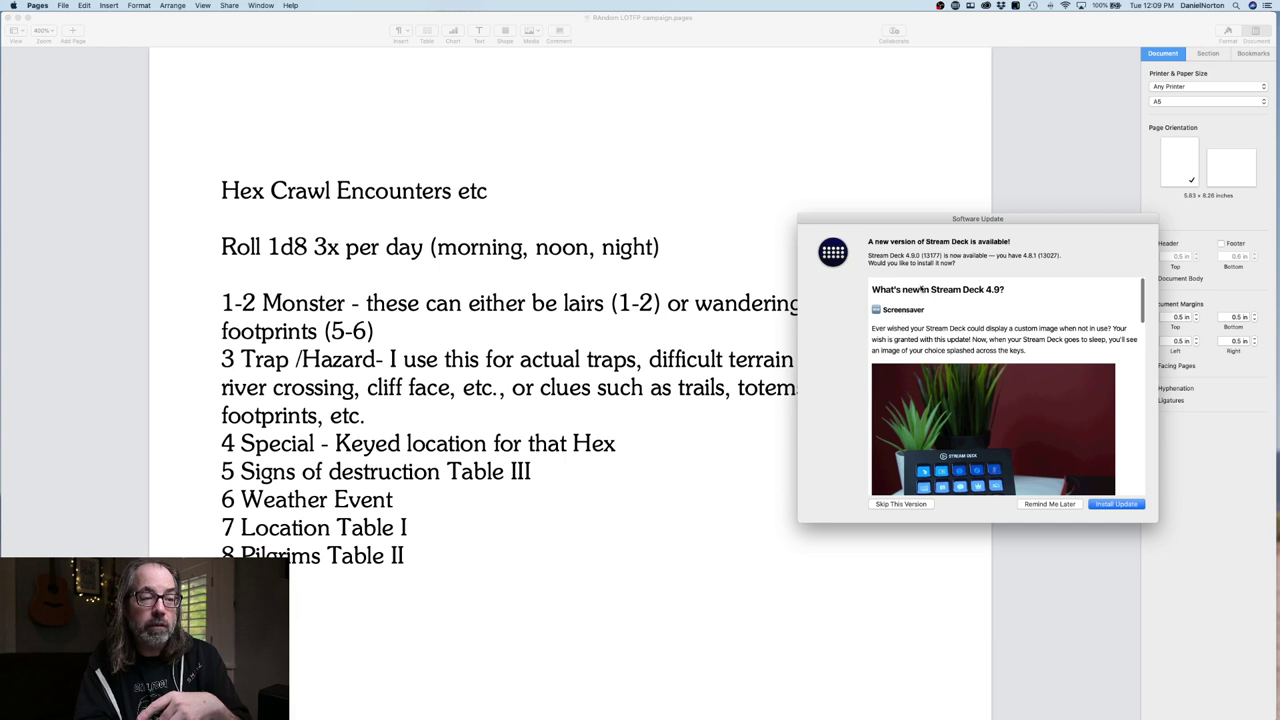
- Skip the offered Stream Deck 4.9.0 update and review the 1d8 hex crawl encounter list through Pilgrims Table II
left_click(901, 504)
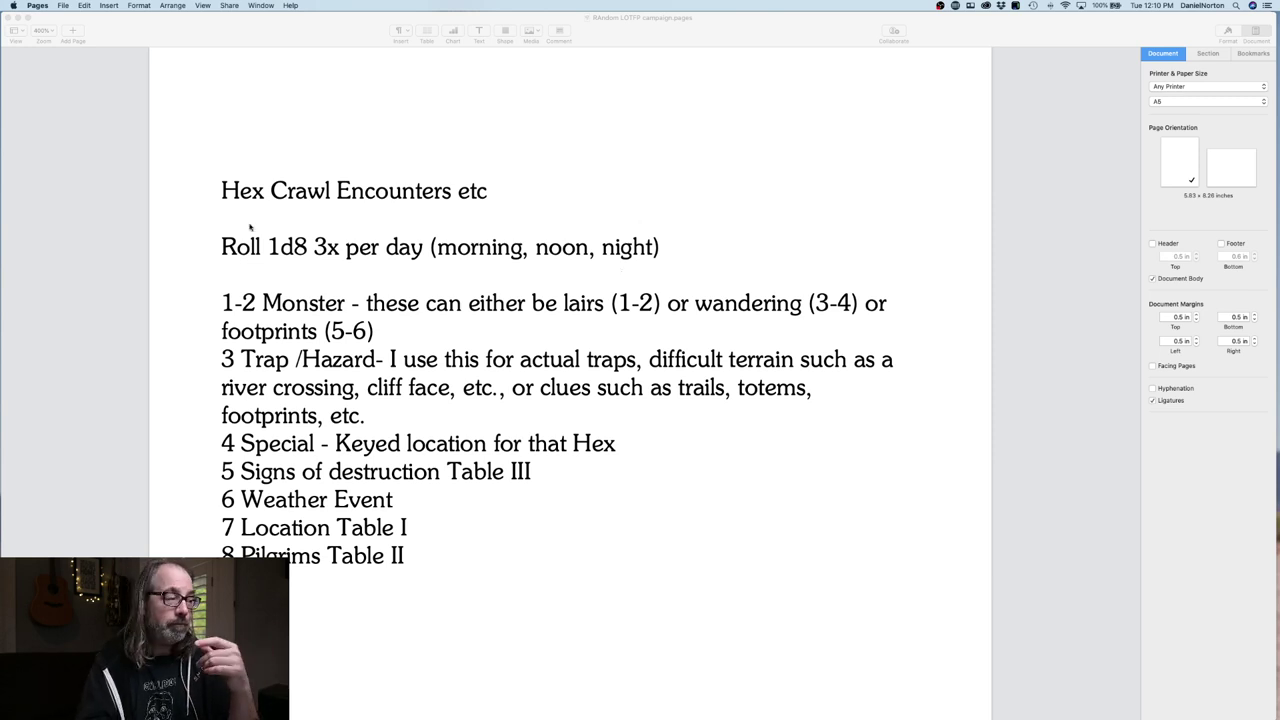
scroll(294, 294, "down", 1)
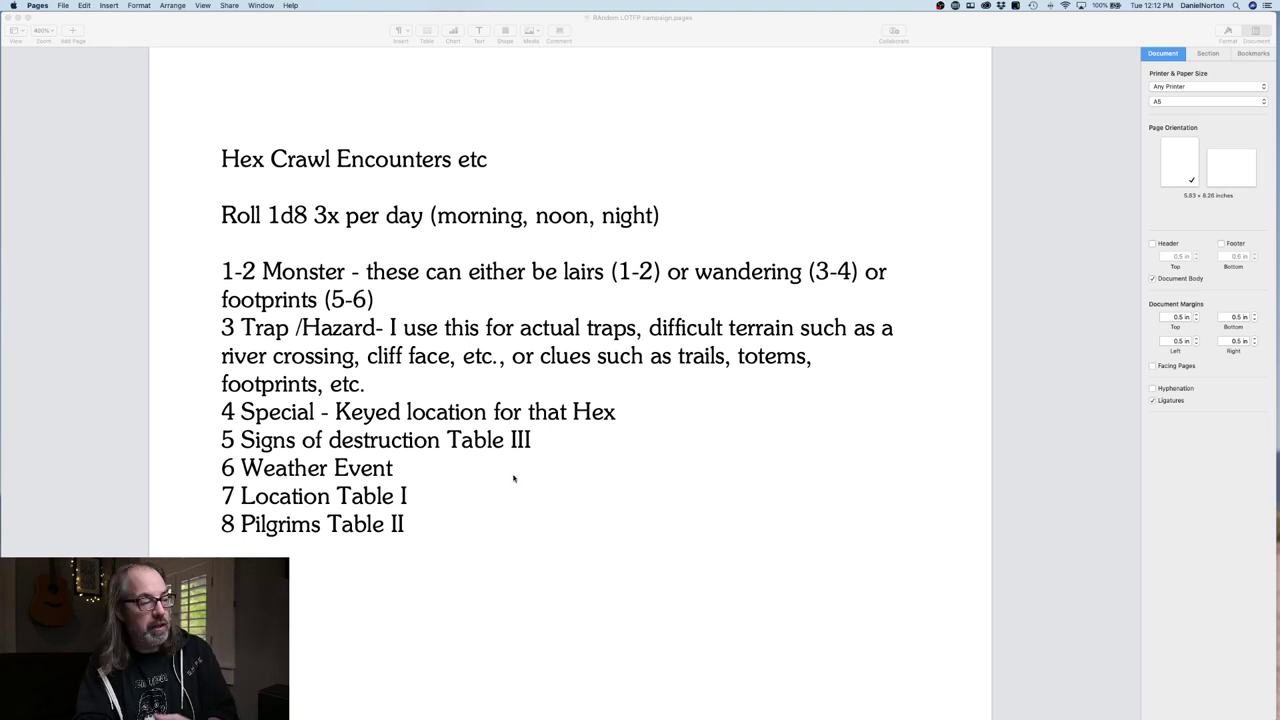
scroll(513, 478, "down", 1)
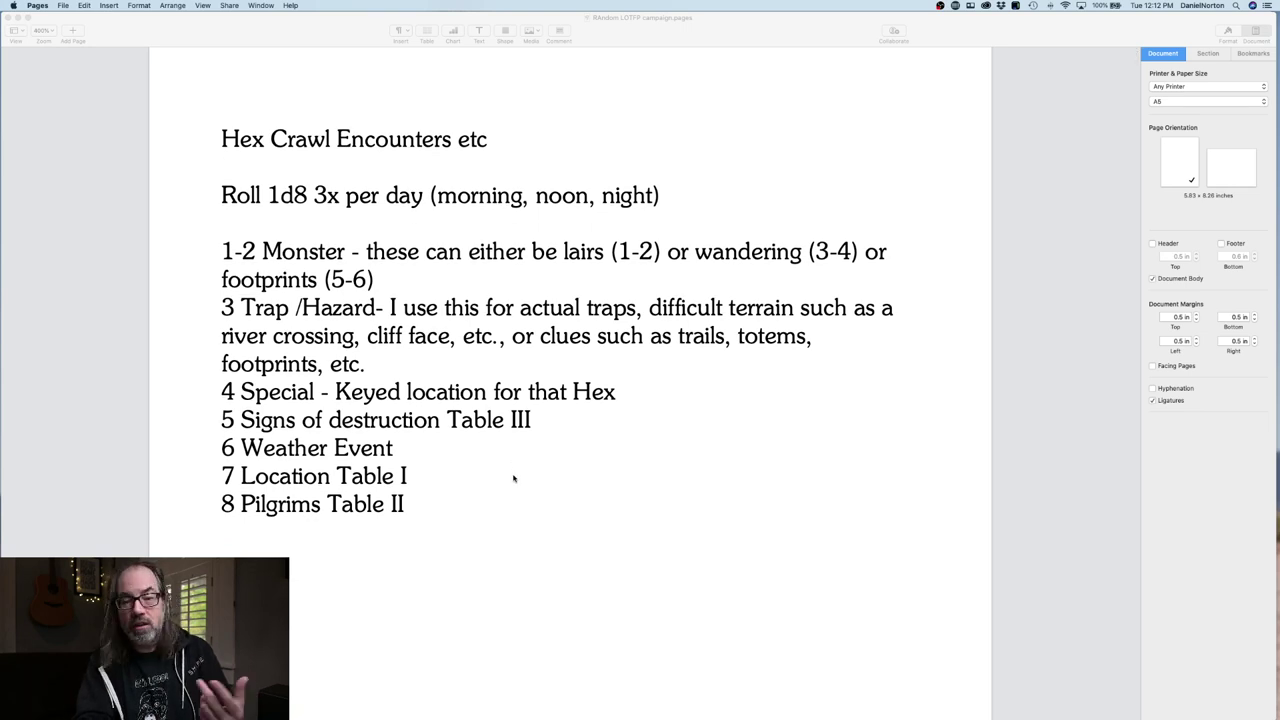
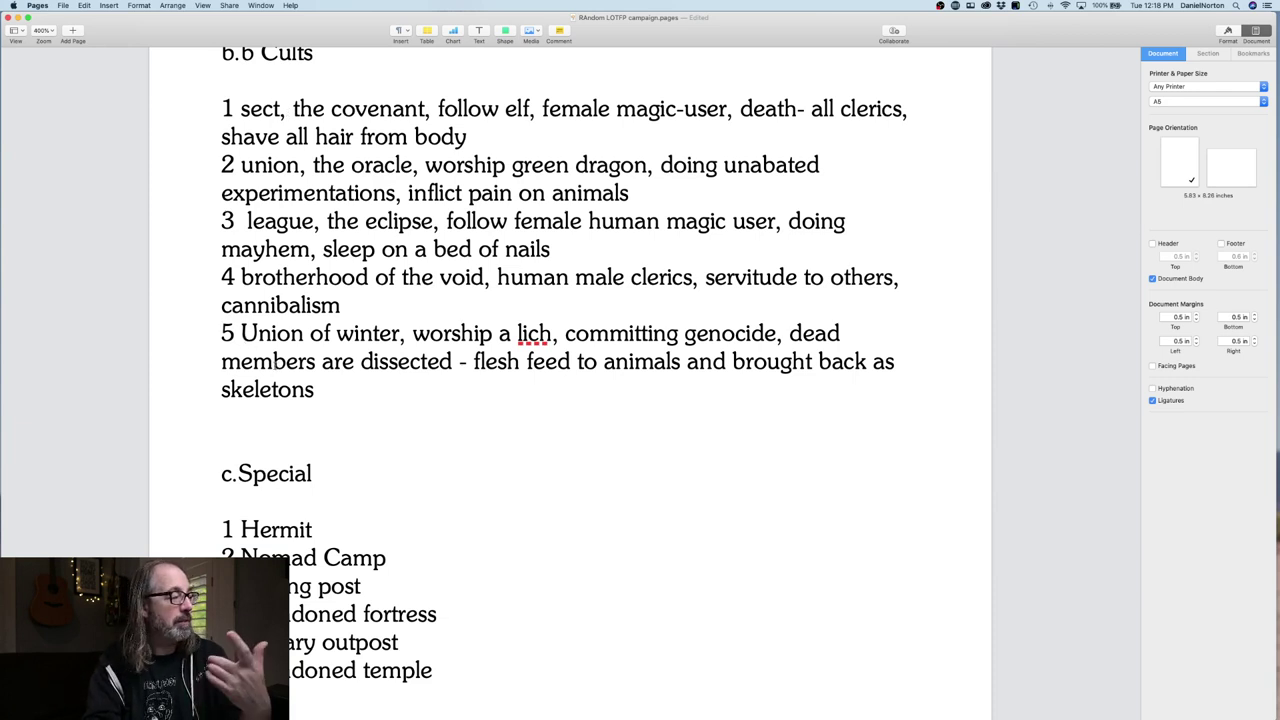
- Read the b.b Cults entries and the six locations in the c.Special list
scroll(302, 368, "up", 2)
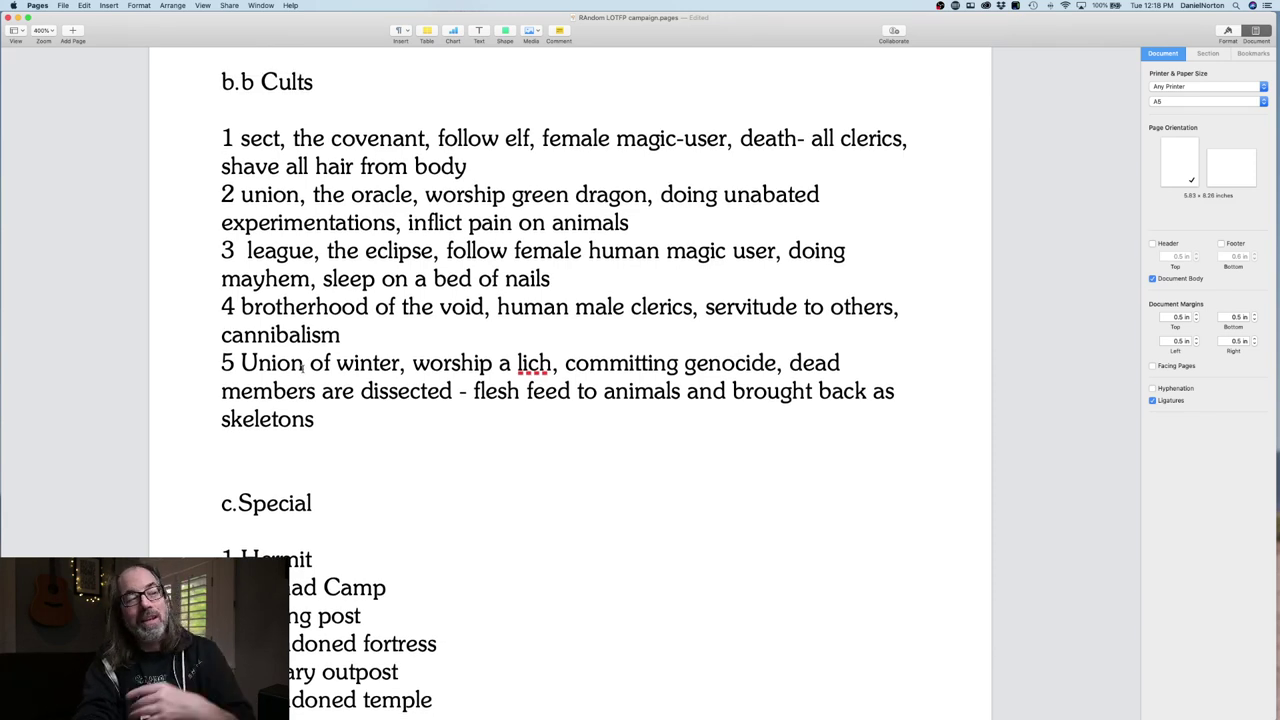
scroll(312, 366, "down", 5)
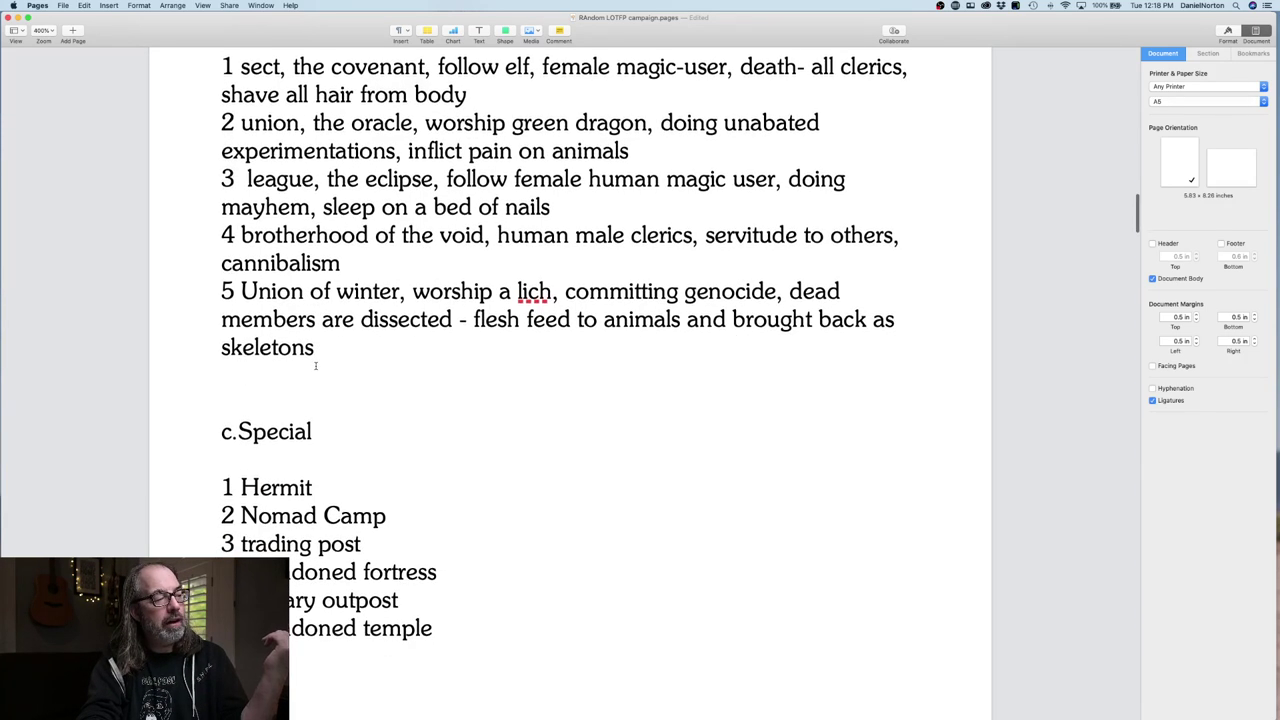
scroll(315, 366, "up", 2)
scroll(315, 366, "down", 4)
scroll(315, 366, "down", 4)
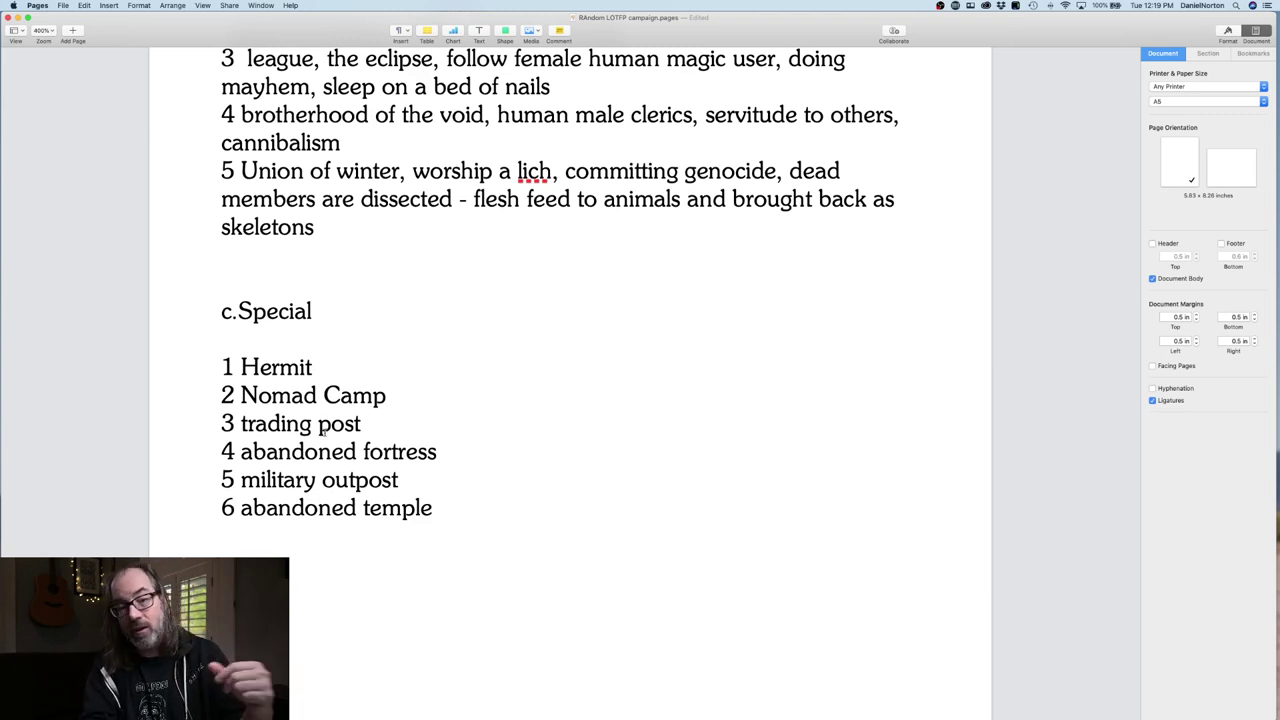
scroll(322, 425, "down", 1)
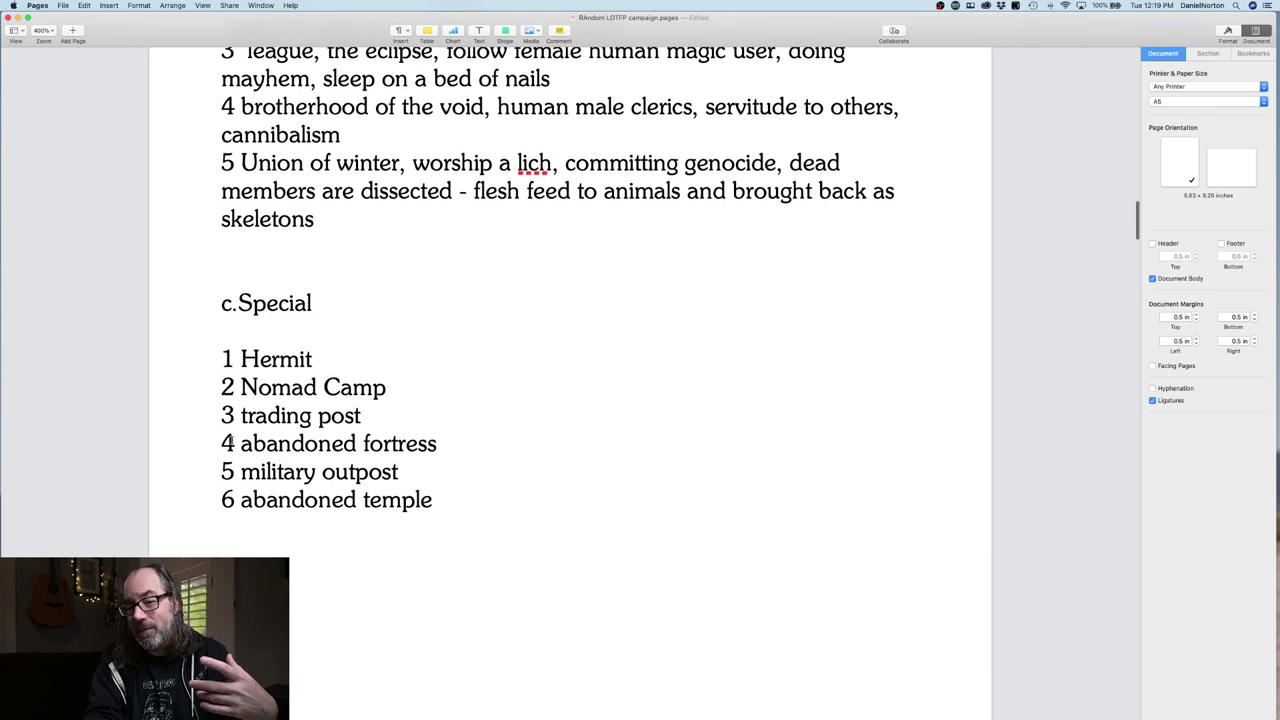
scroll(342, 453, "down", 1)
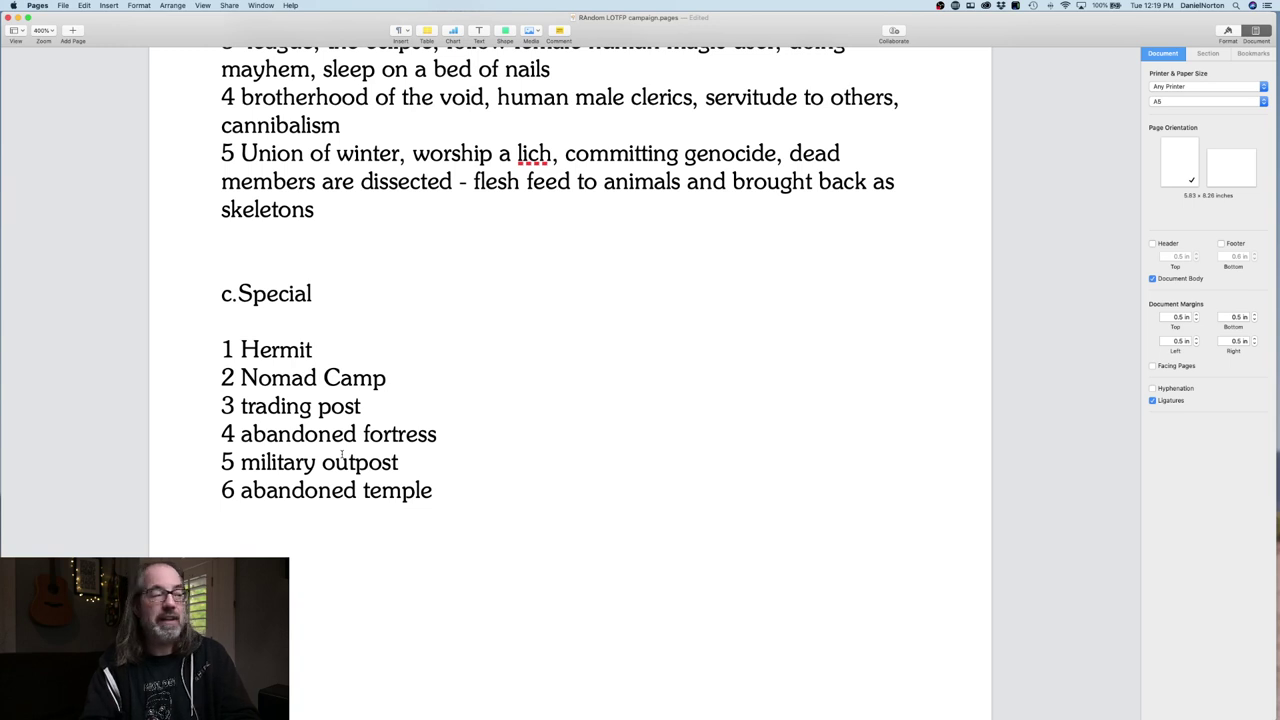
scroll(256, 438, "down", 3)
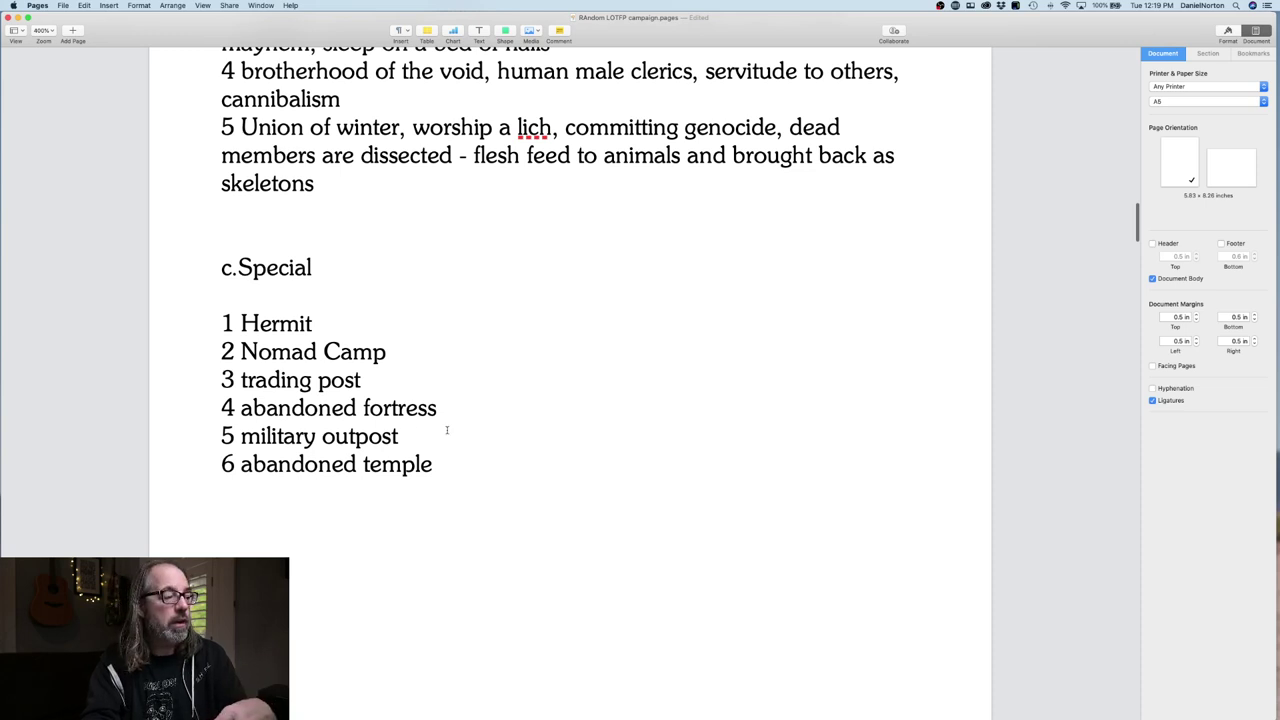
scroll(447, 430, "down", 8)
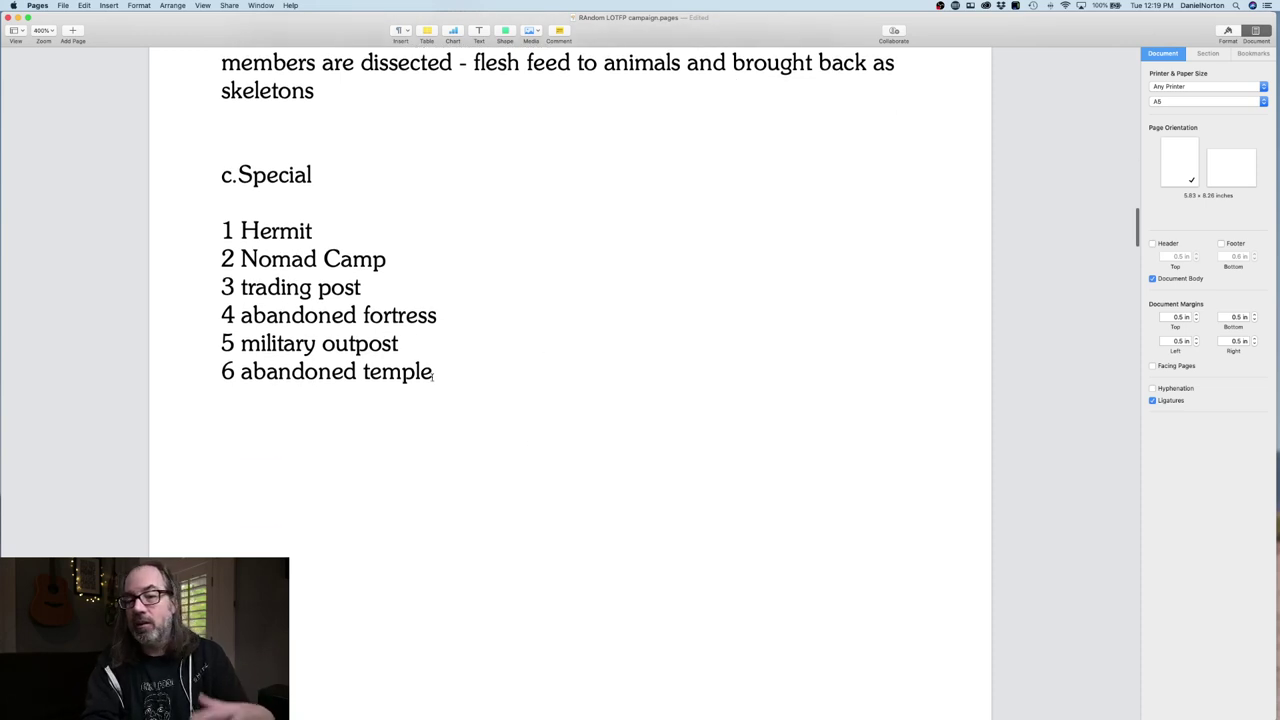
scroll(457, 392, "down", 10)
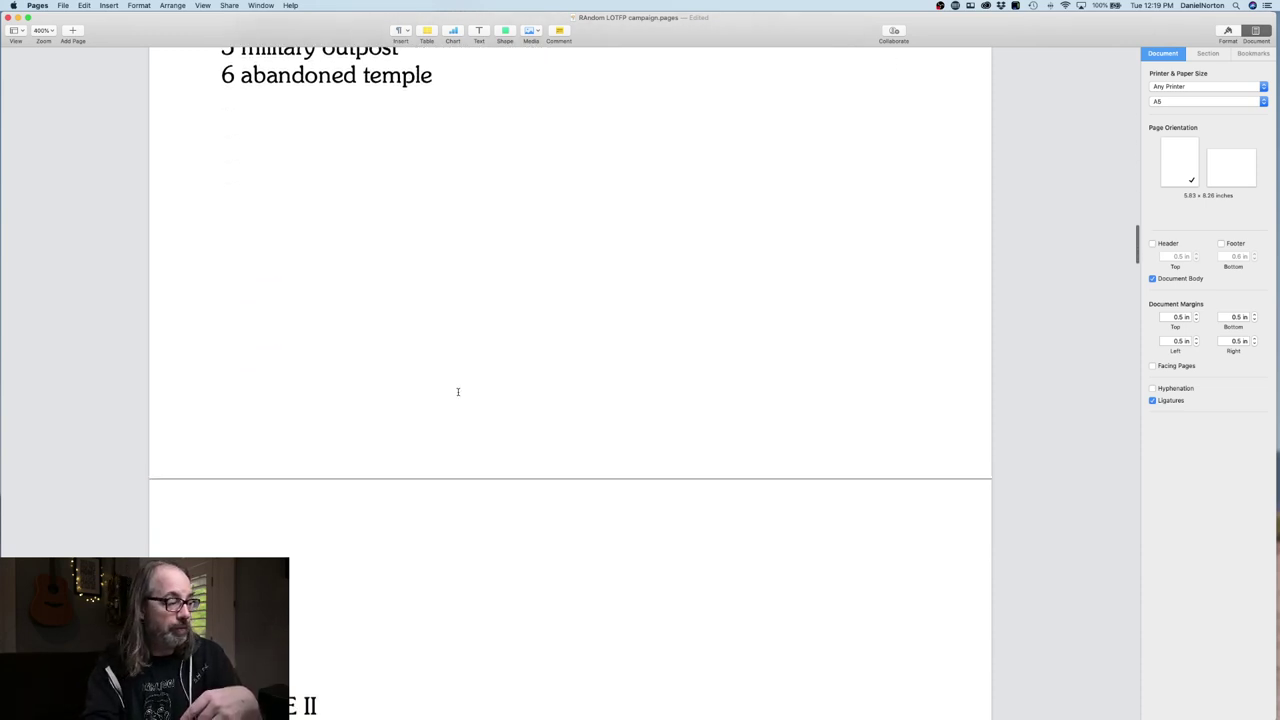
- Go back to the b.Temple table to review its temple types, and return to the c.Special list
scroll(457, 392, "up", 20)
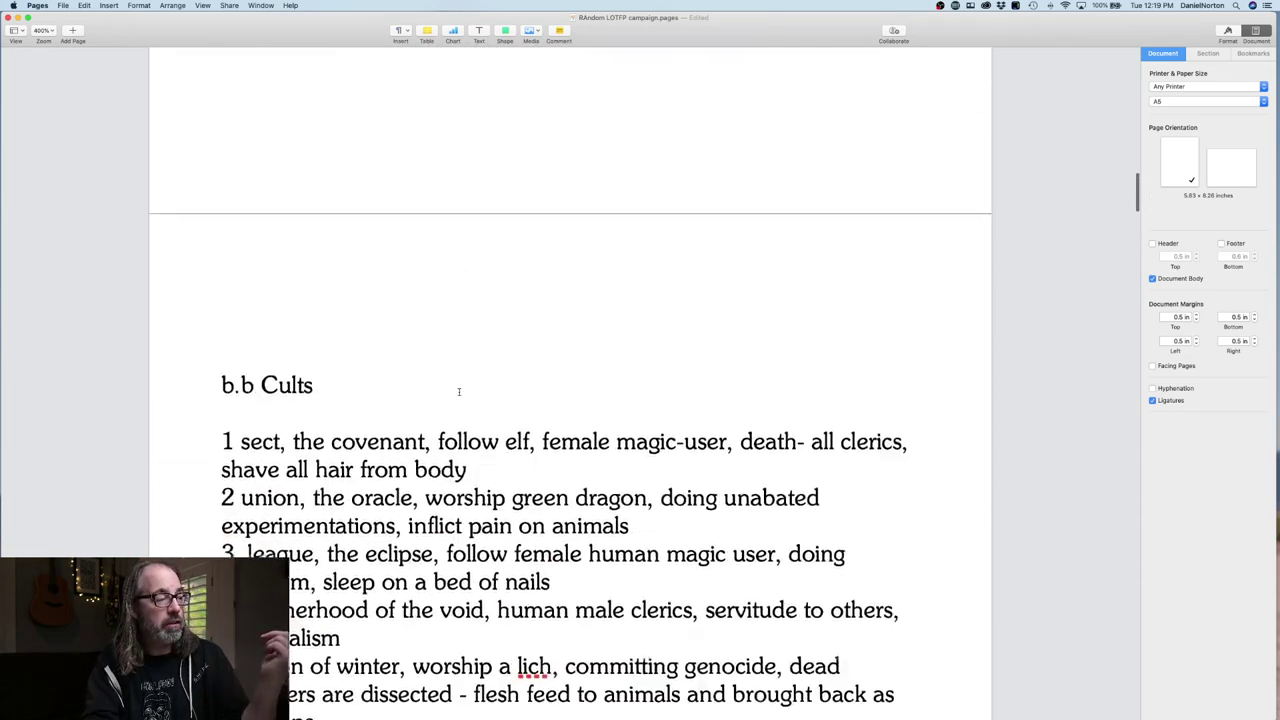
scroll(459, 391, "up", 15)
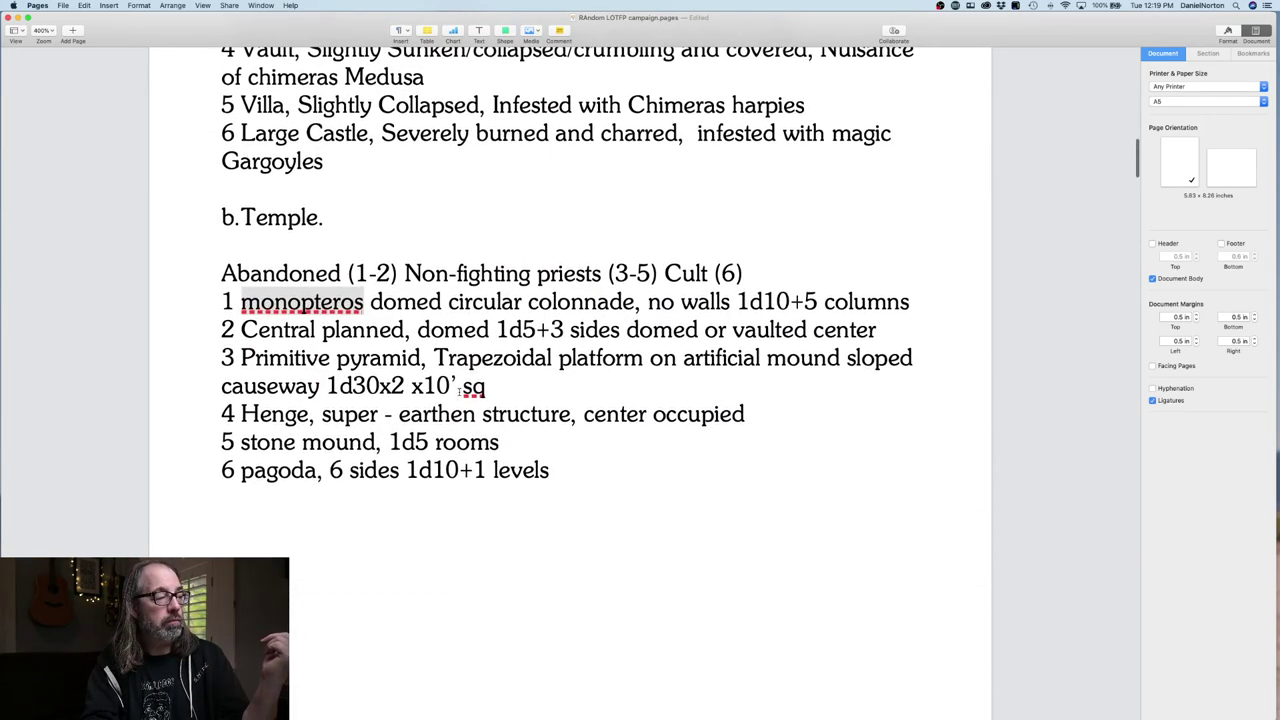
scroll(459, 392, "down", 2)
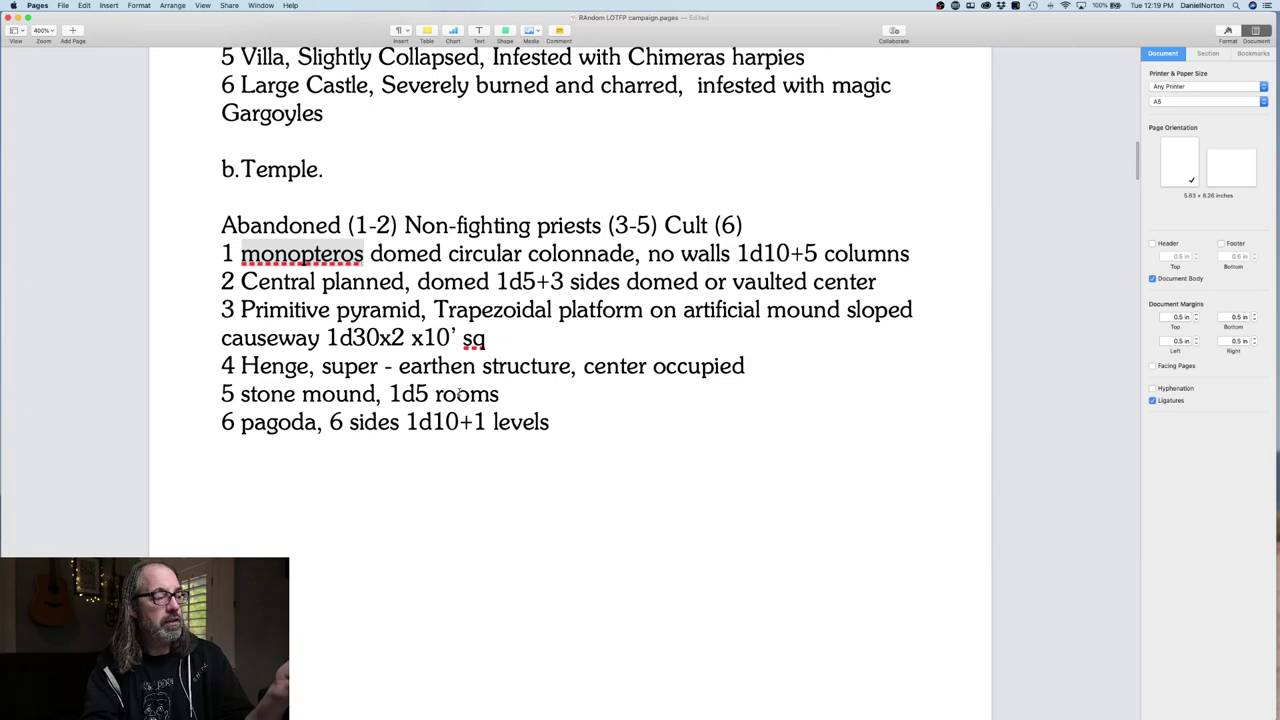
scroll(459, 393, "down", 15)
scroll(463, 391, "down", 5)
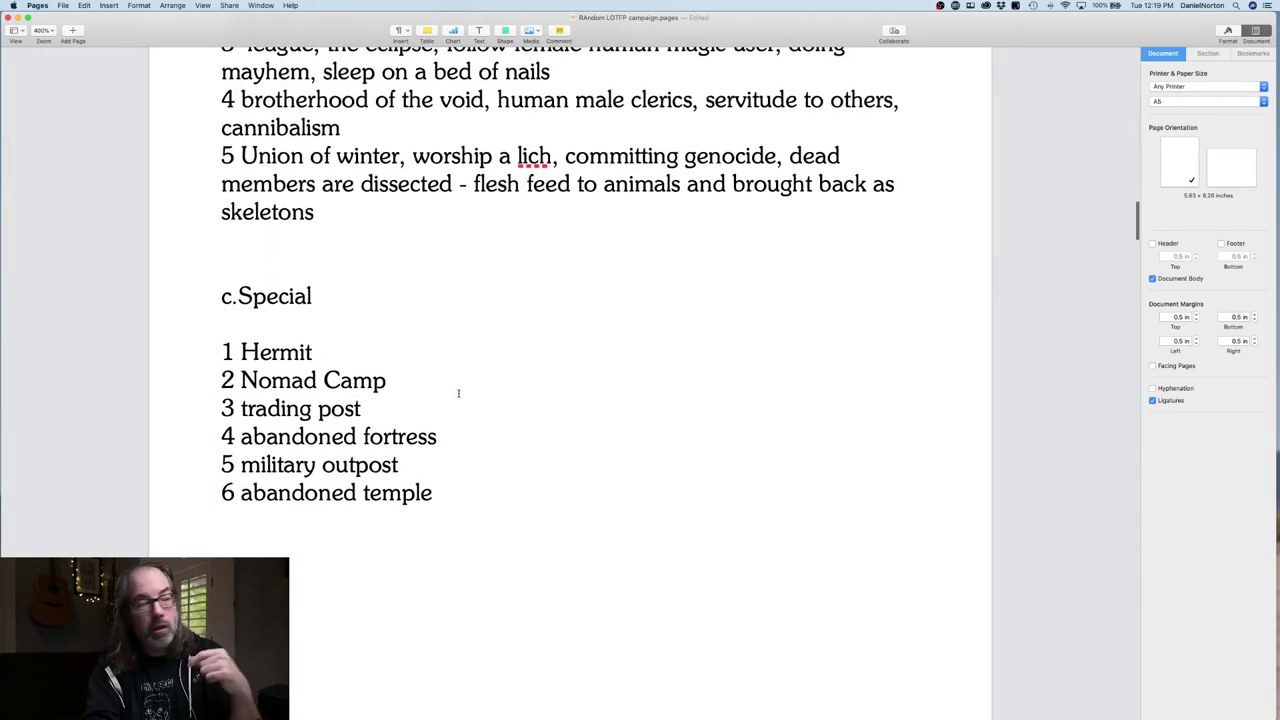
scroll(456, 393, "down", 3)
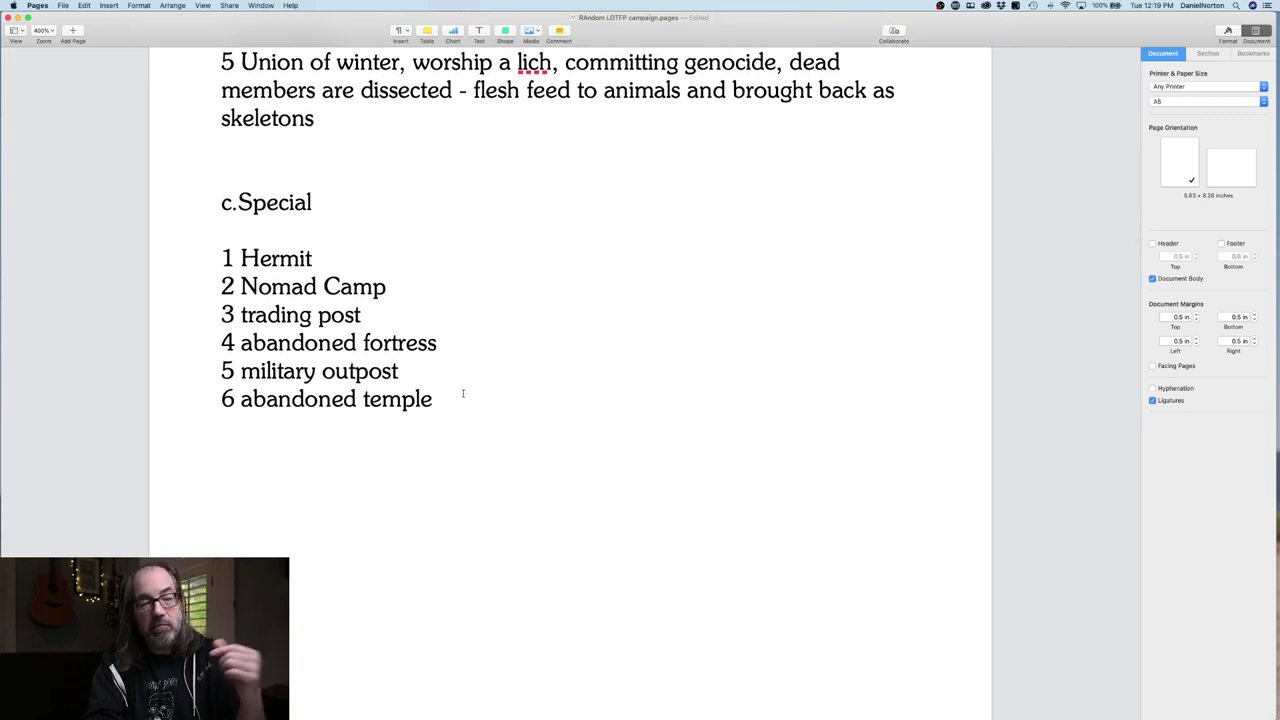
- Go to Table II and review its rolling instruction for tables IIa and IIb
scroll(460, 393, "down", 10)
scroll(468, 393, "down", 2)
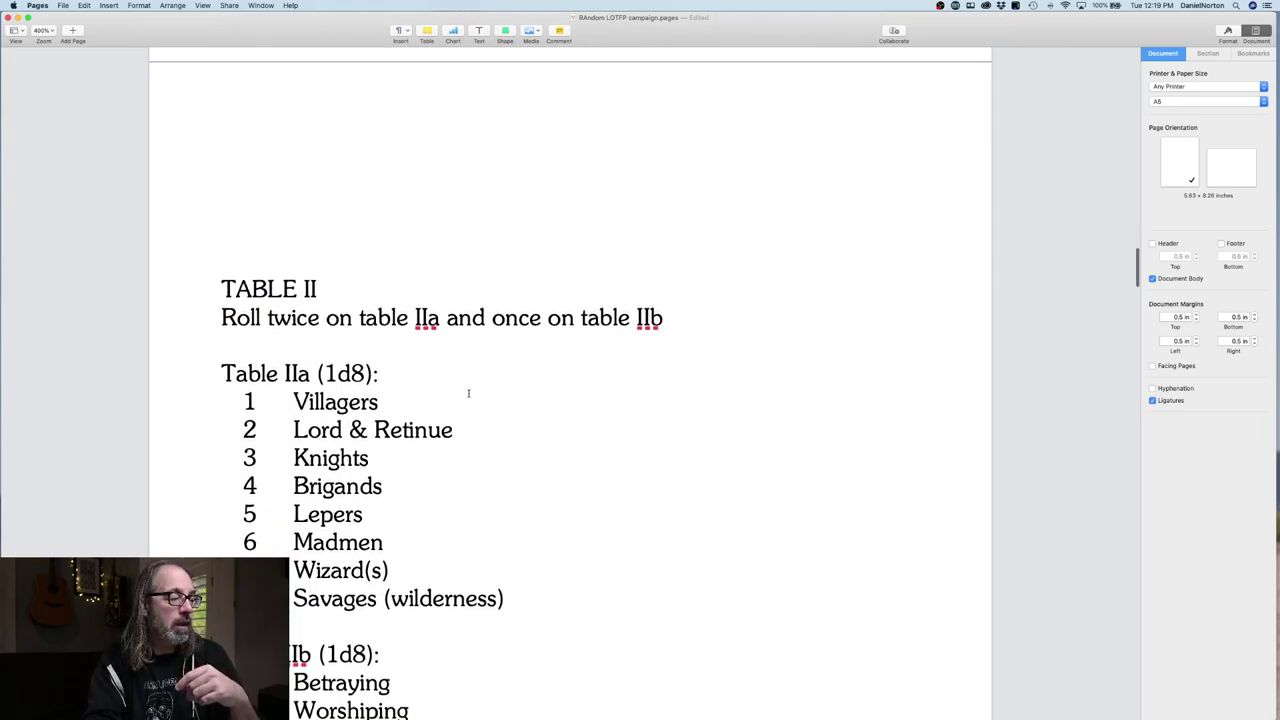
scroll(468, 393, "up", 8)
scroll(468, 393, "down", 5)
scroll(468, 393, "down", 5)
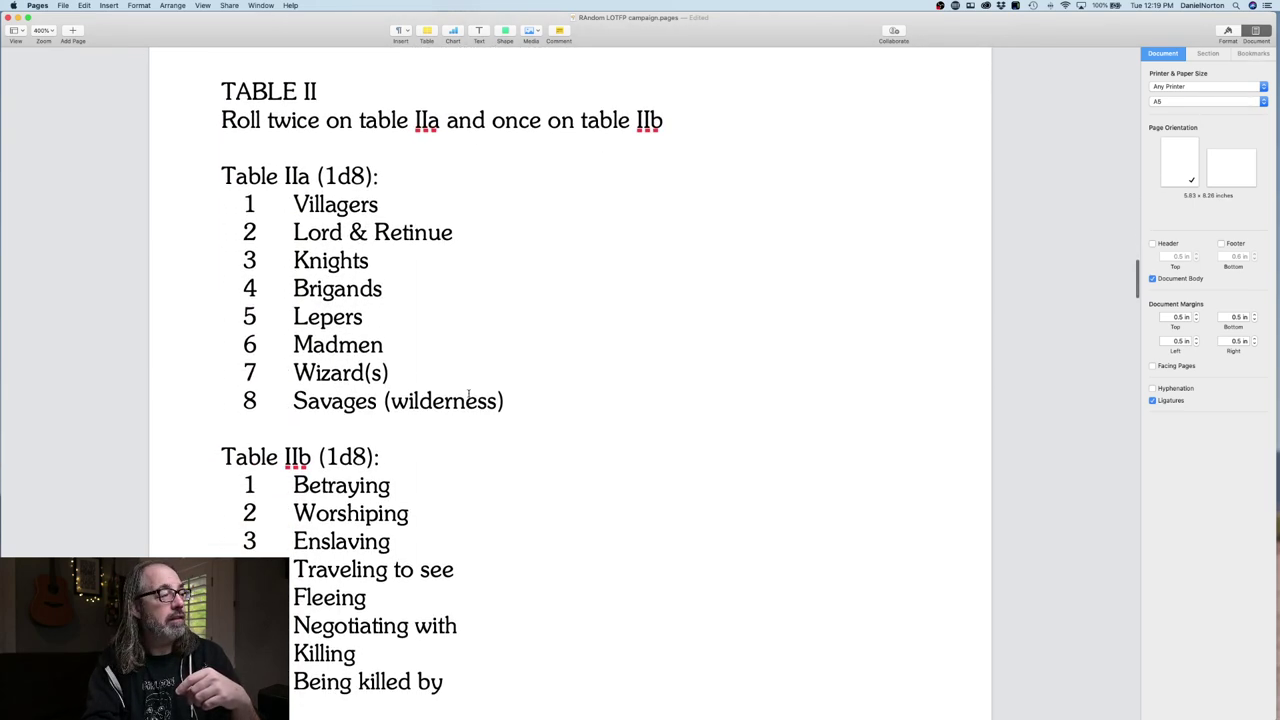
scroll(468, 393, "down", 1)
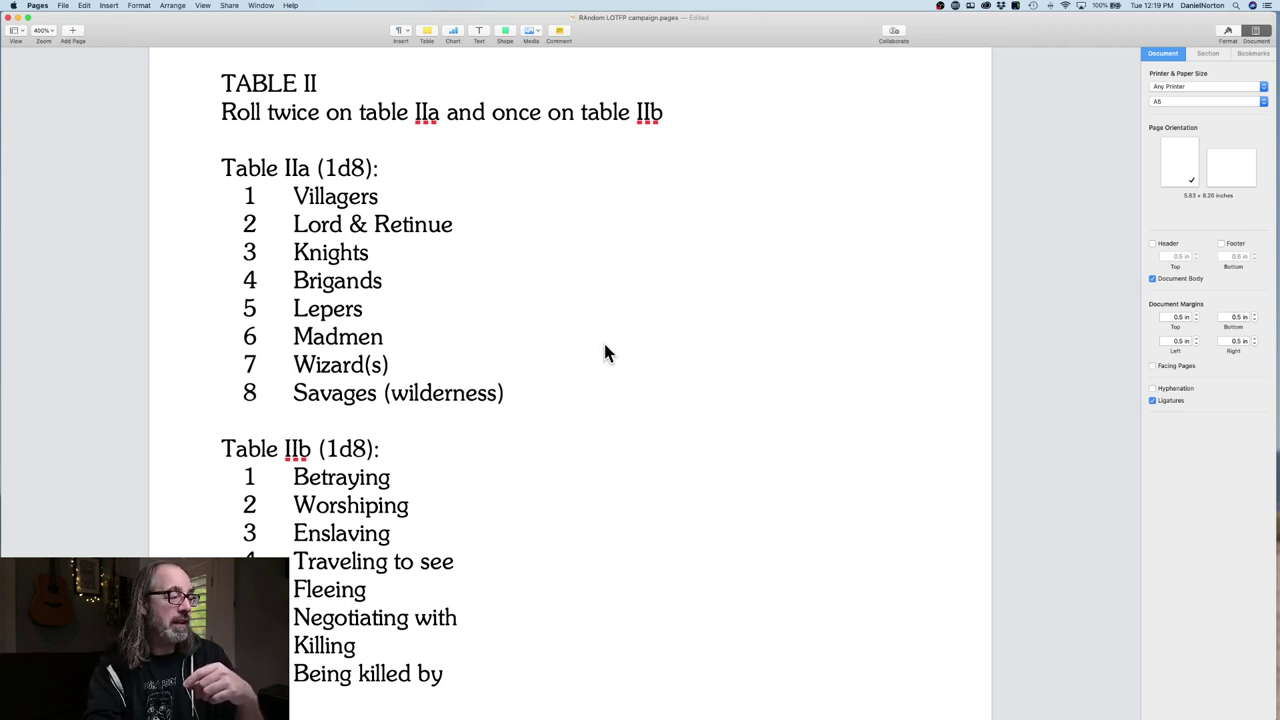
scroll(605, 352, "up", 5)
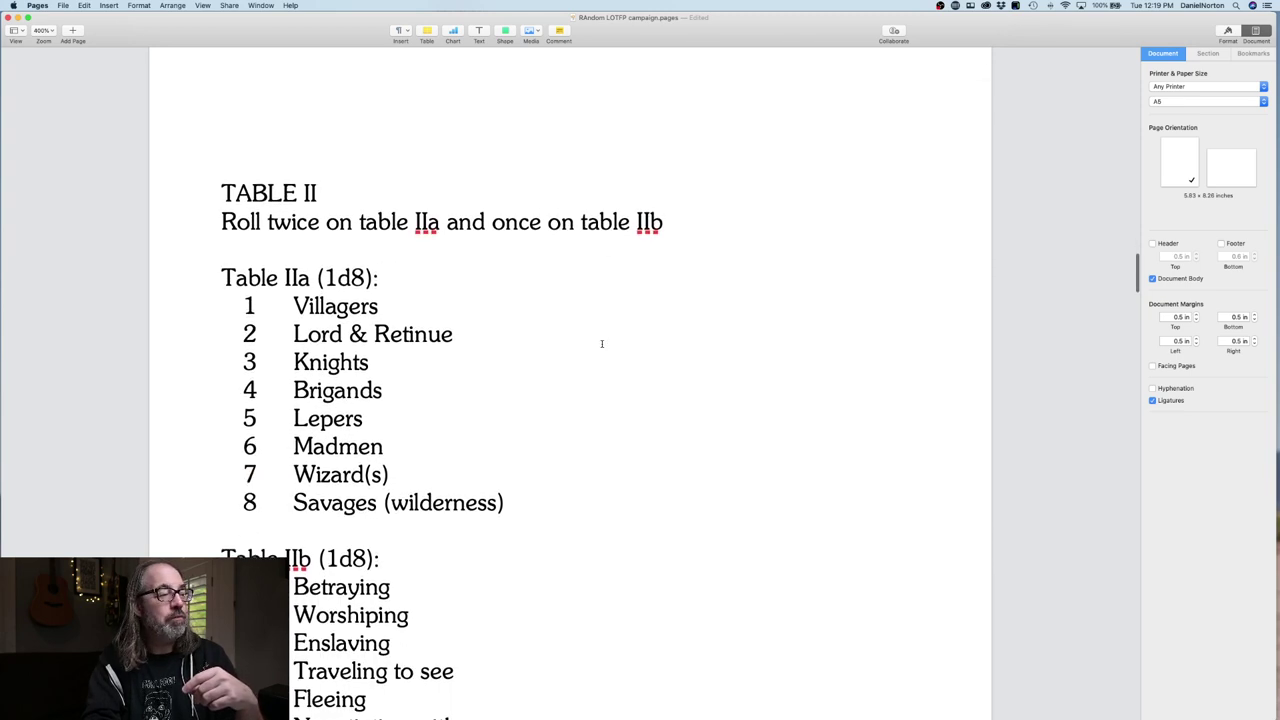
scroll(601, 343, "down", 3)
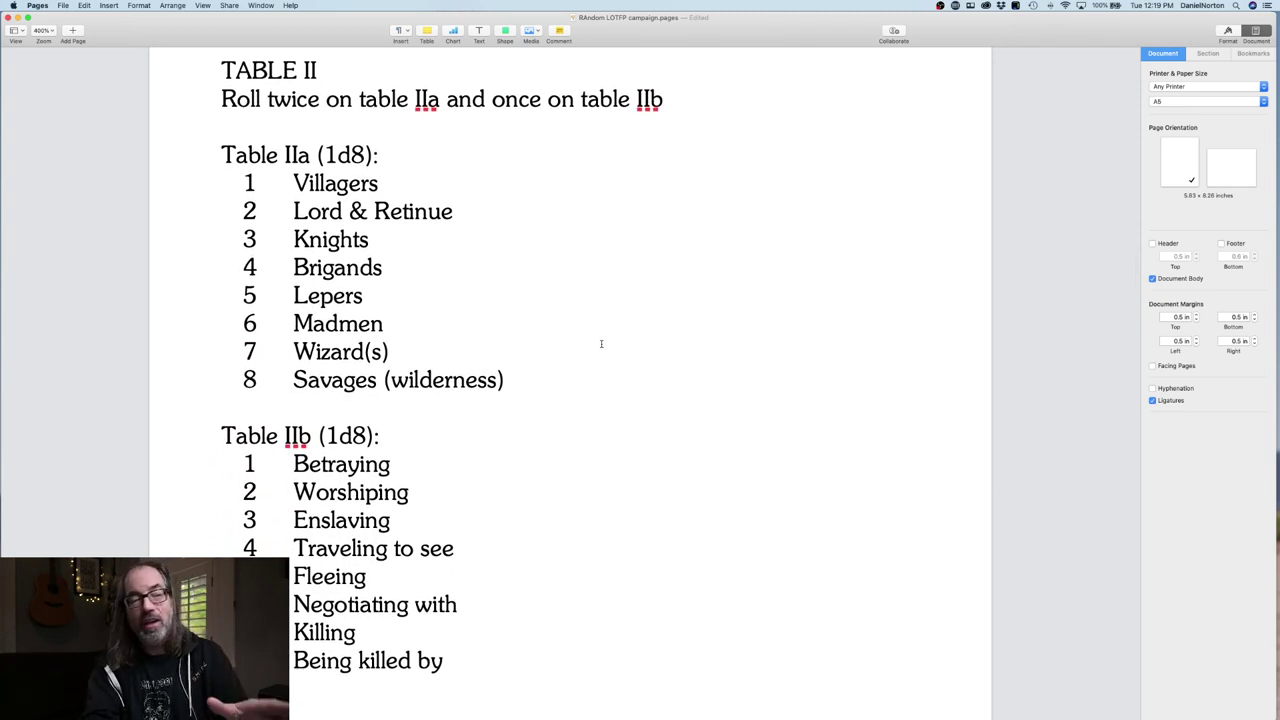
scroll(601, 343, "down", 6)
scroll(603, 344, "up", 6)
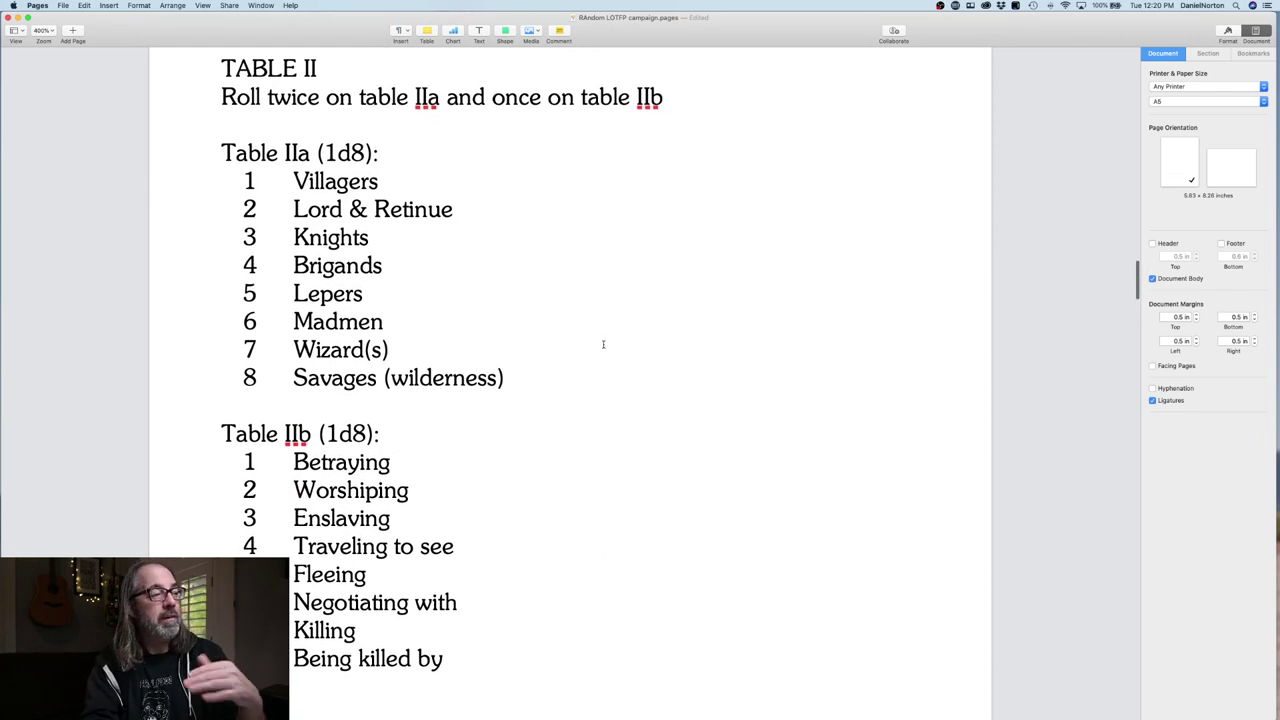
- Examine how the groups in Table IIa combine with the actions in Table IIb
scroll(380, 200, "down", 1)
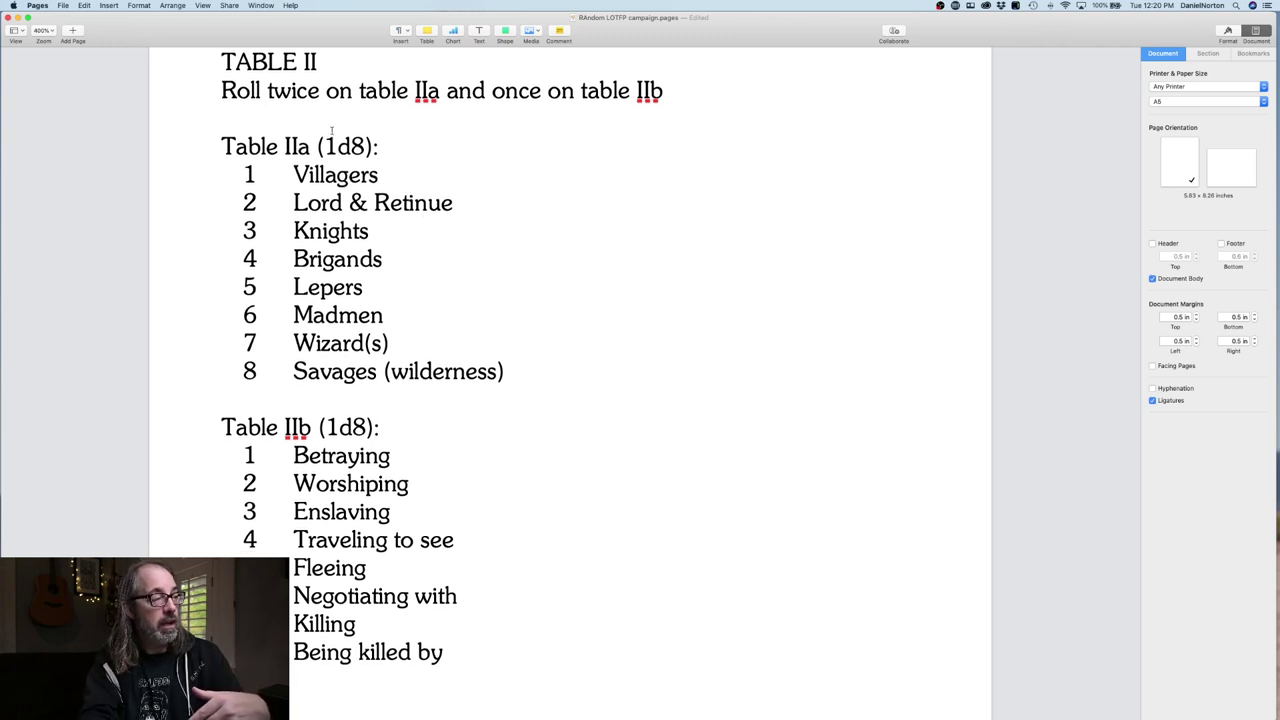
scroll(610, 100, "down", 1)
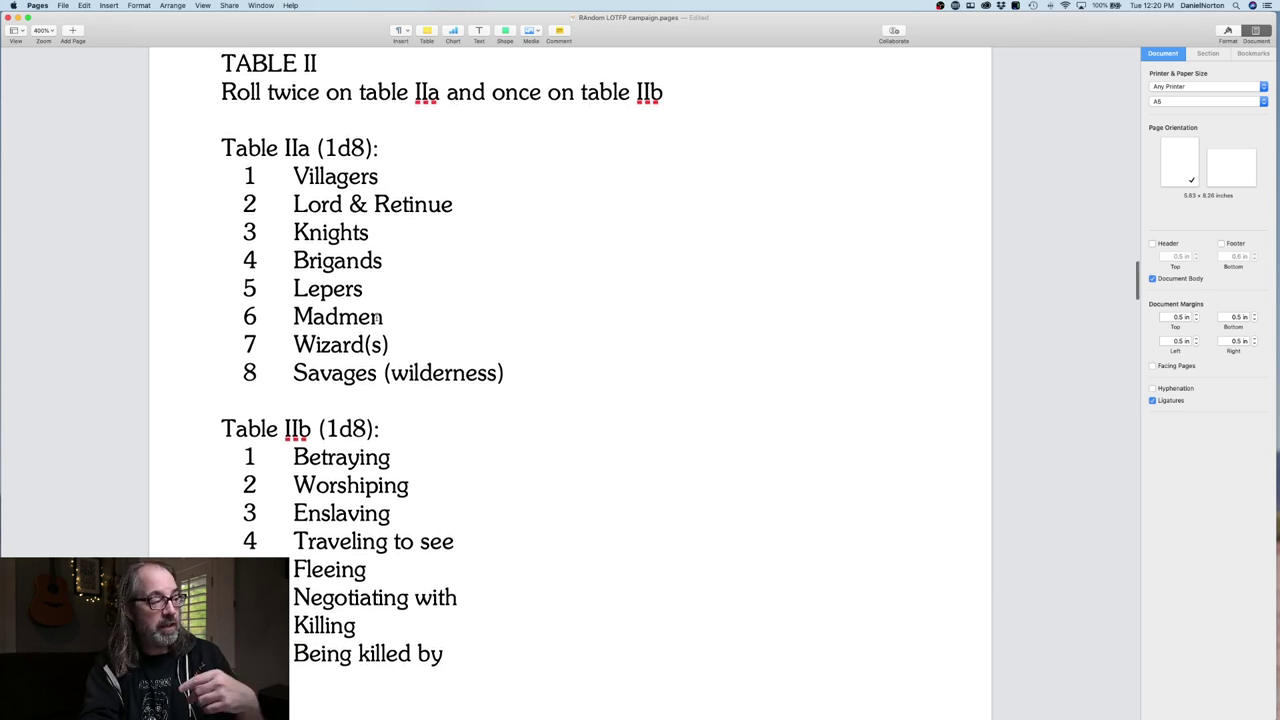
scroll(552, 290, "down", 2)
scroll(500, 380, "down", 2)
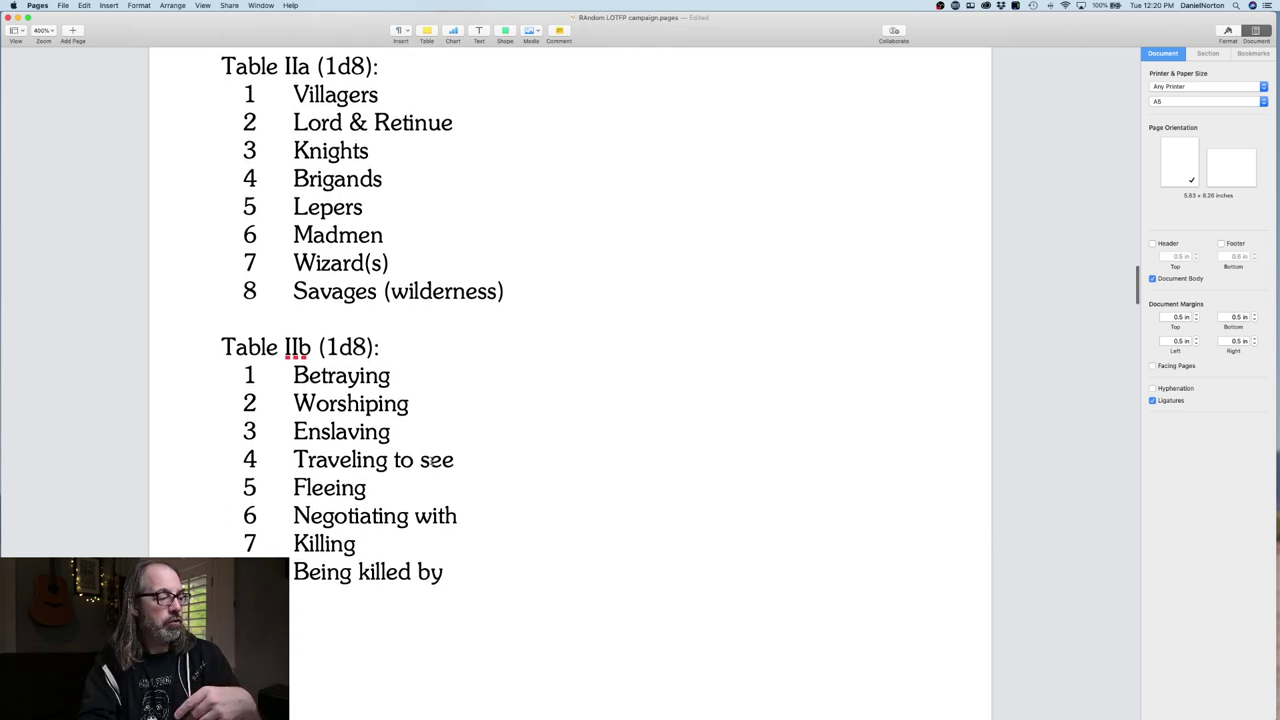
scroll(680, 440, "up", 1)
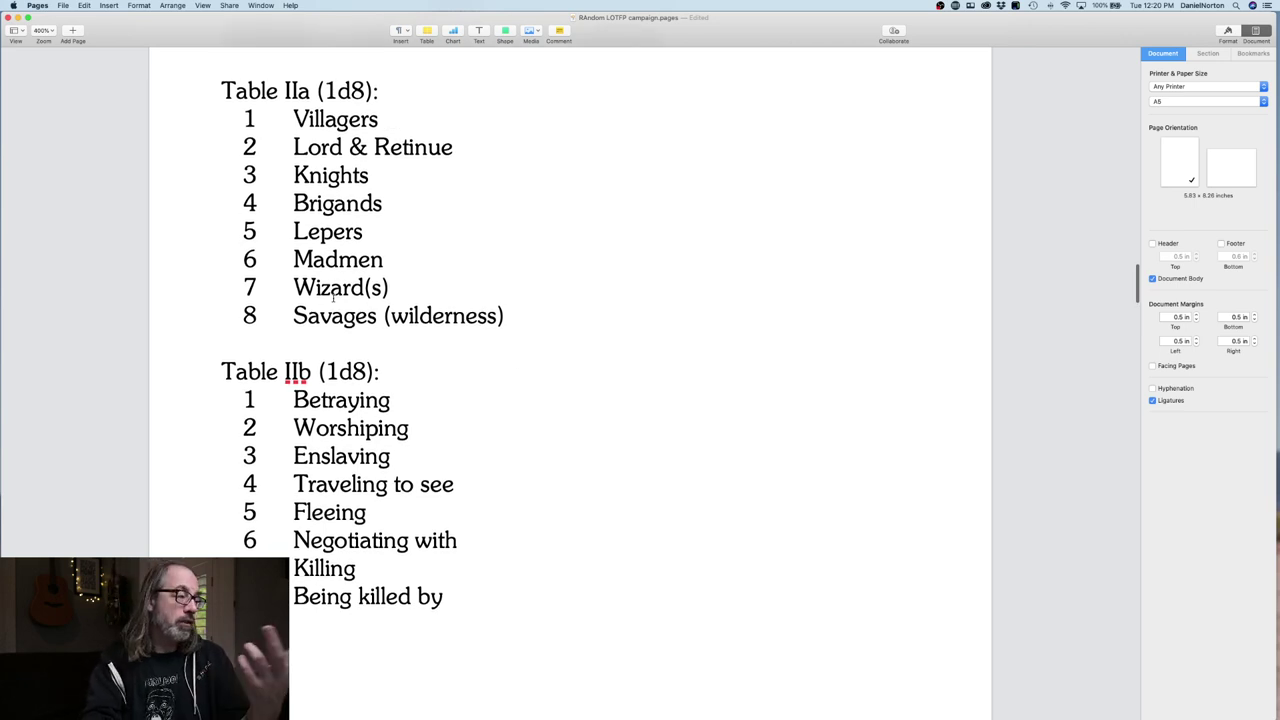
scroll(427, 175, "up", 1)
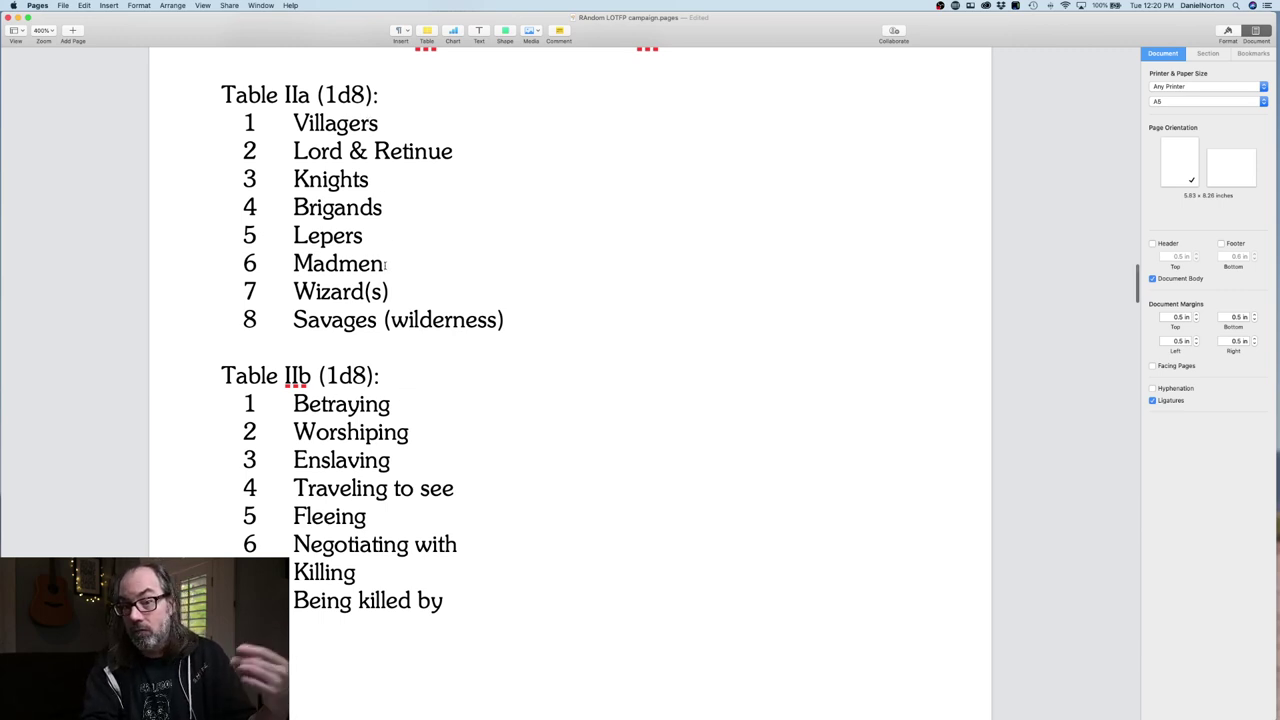
scroll(432, 296, "up", 3)
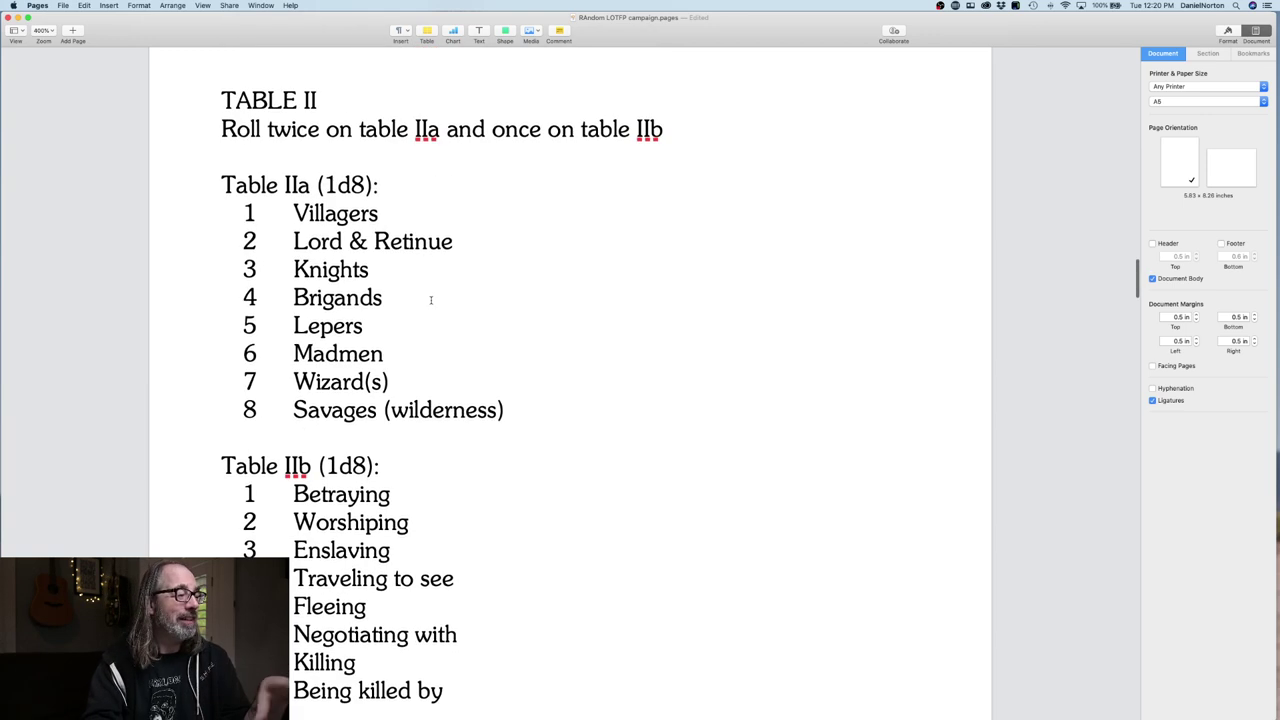
scroll(430, 297, "down", 3)
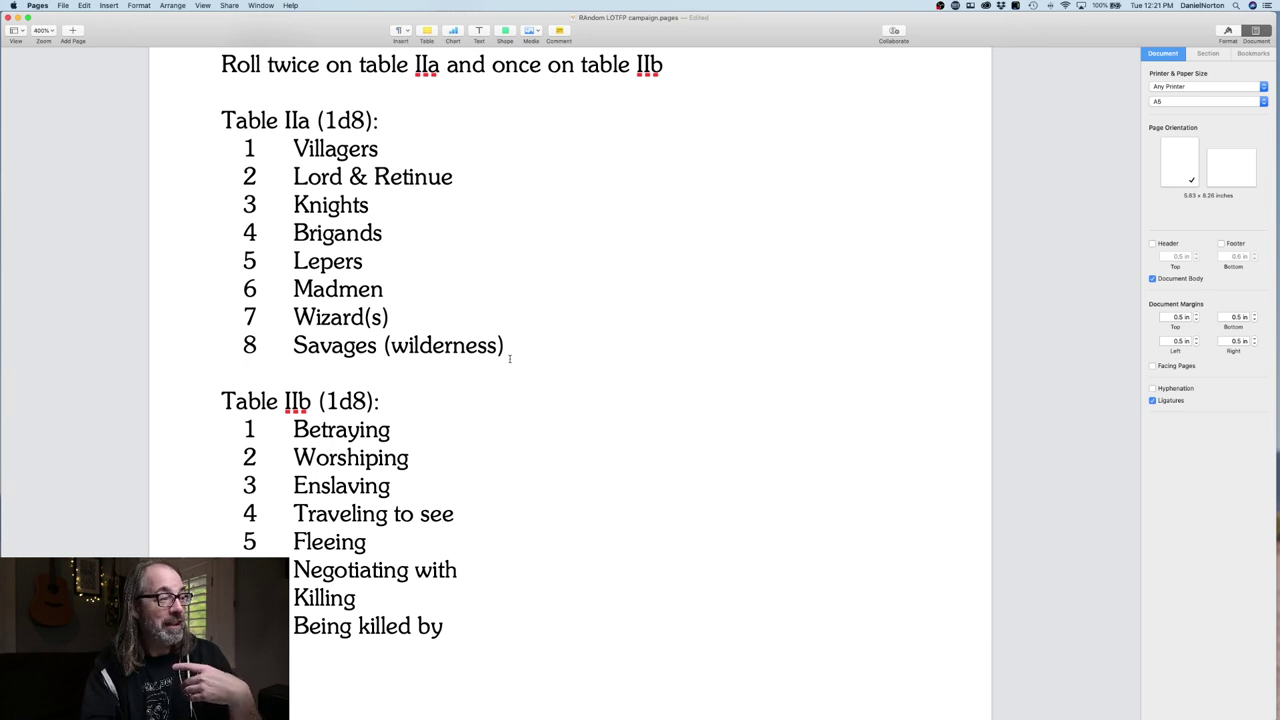
scroll(542, 363, "down", 1)
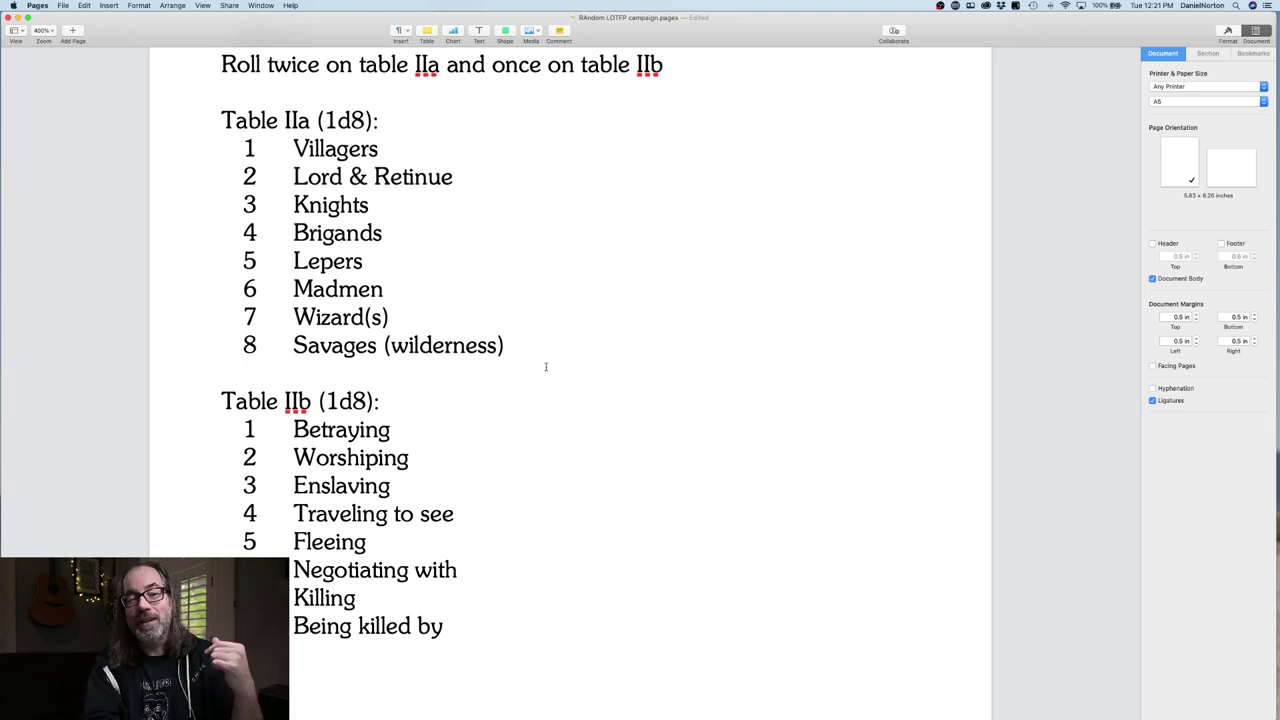
scroll(543, 364, "up", 2)
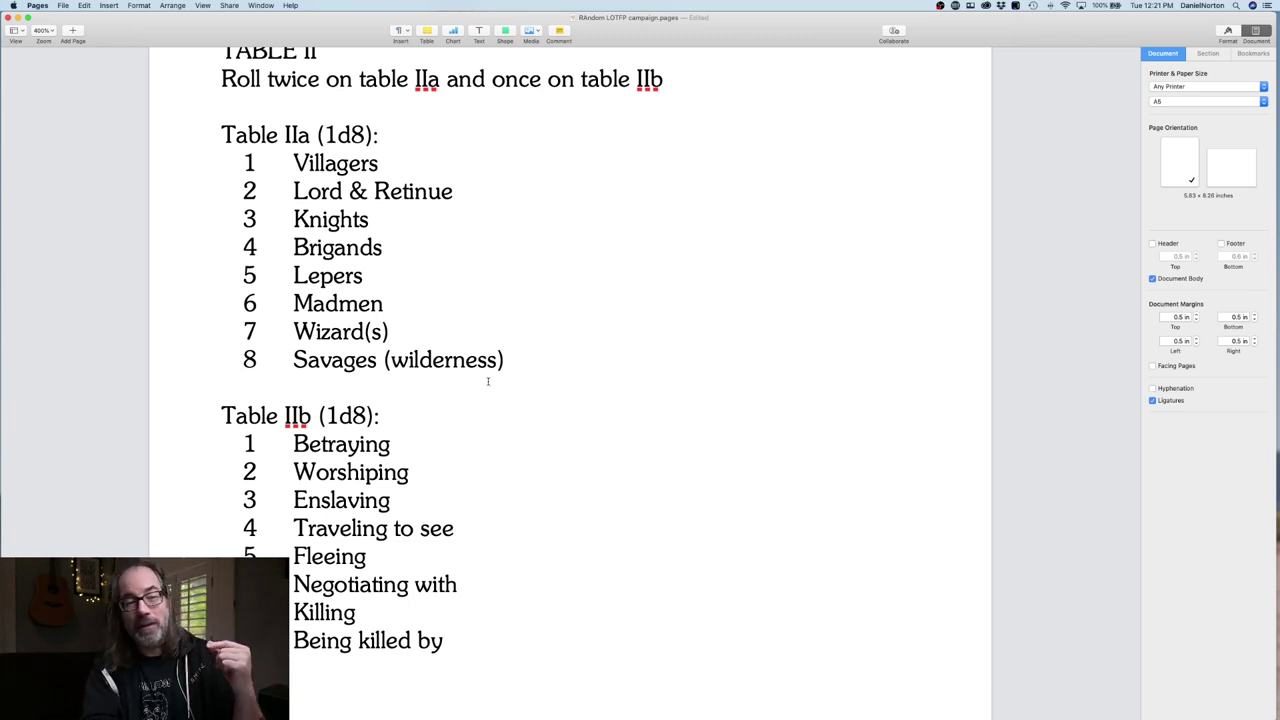
scroll(548, 387, "down", 5)
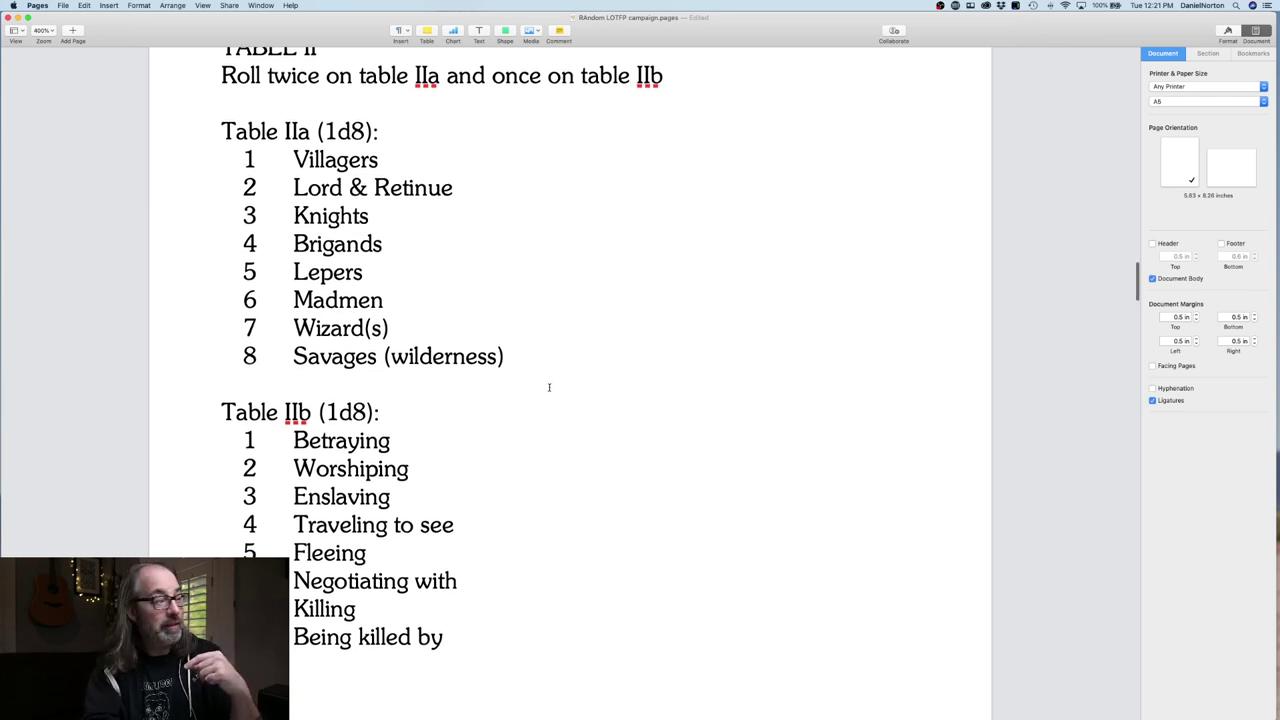
- Go to Signs of Destruction Table III, skim its entries through number 8 and return to its beginning
scroll(548, 387, "down", 8)
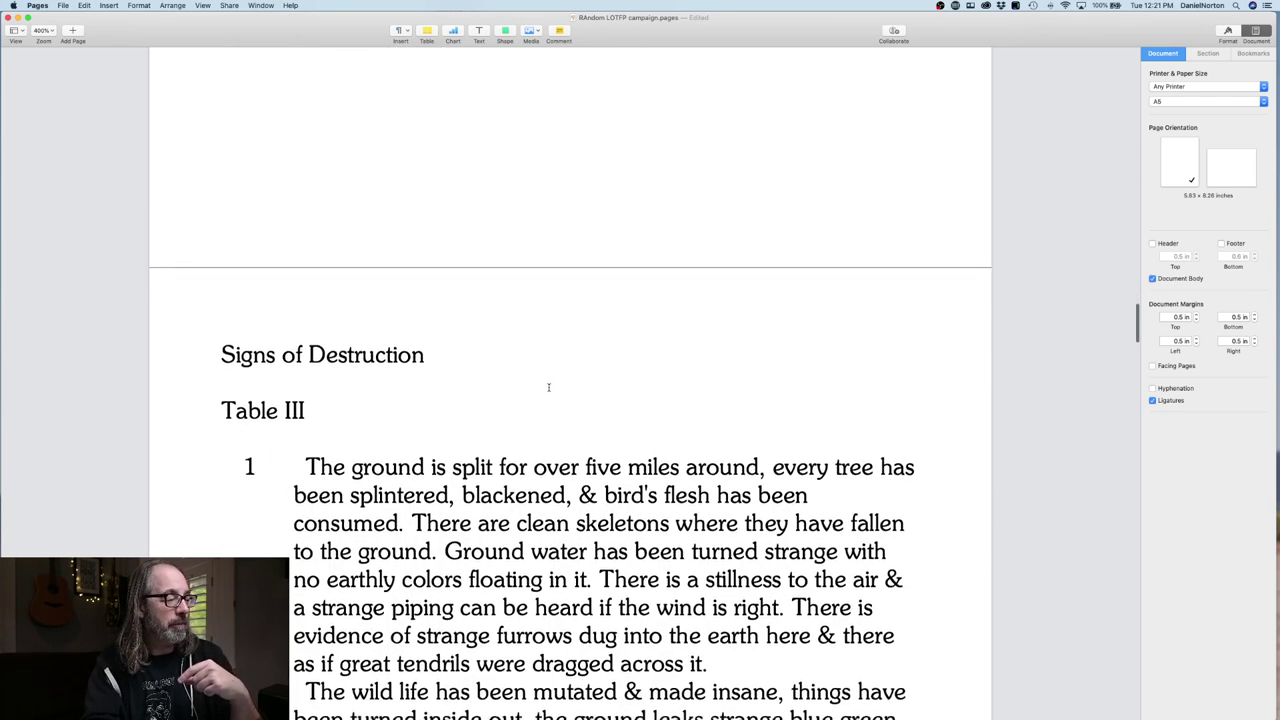
scroll(548, 387, "up", 5)
scroll(548, 387, "up", 4)
scroll(548, 387, "down", 13)
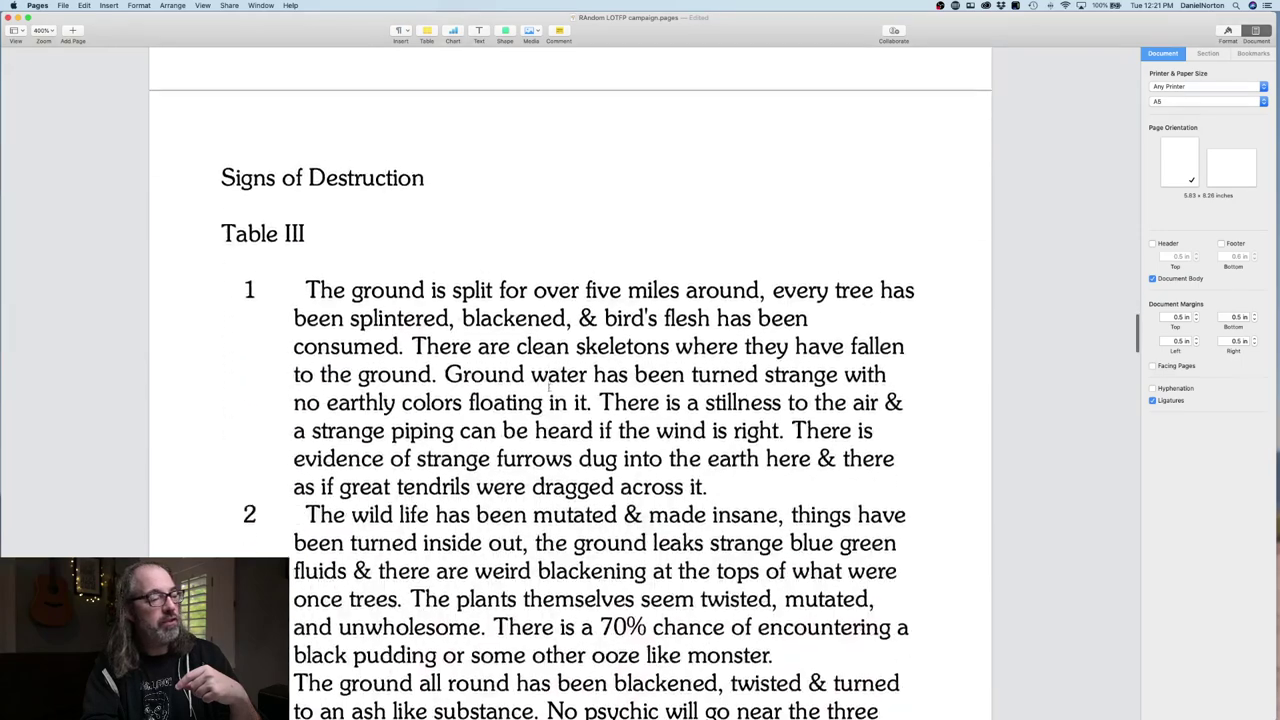
scroll(548, 387, "down", 2)
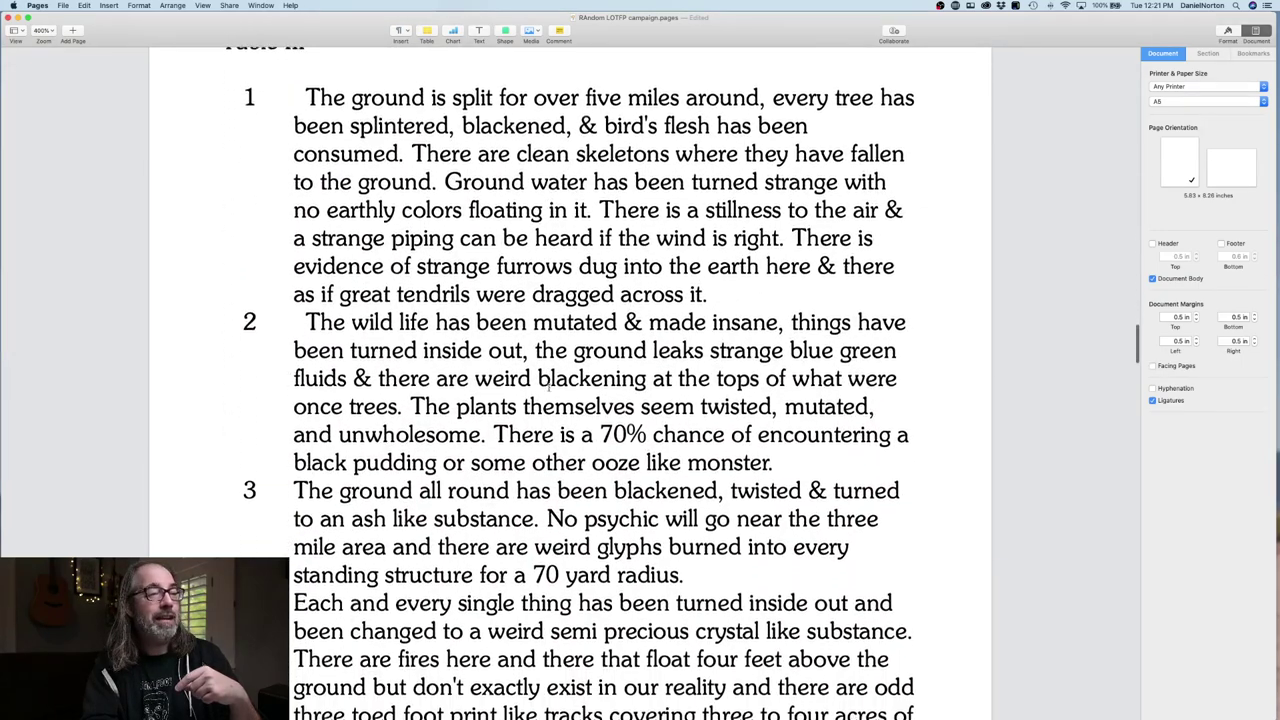
scroll(548, 387, "down", 14)
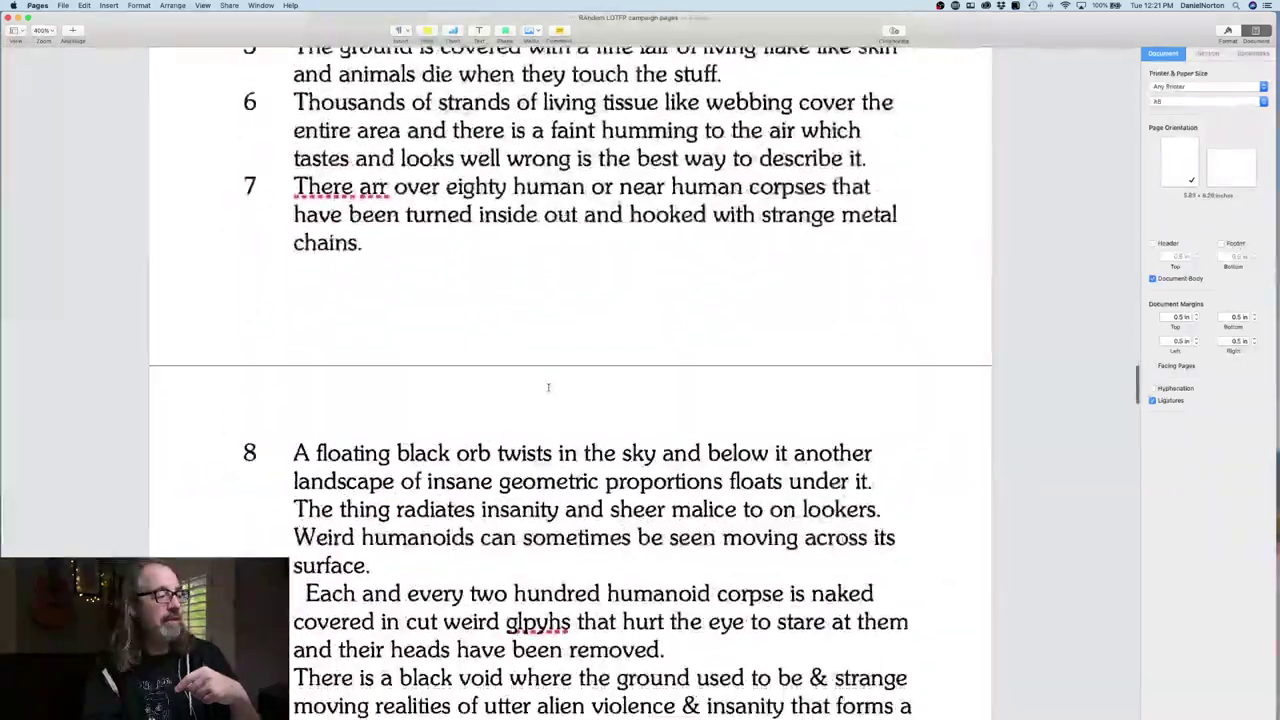
scroll(548, 387, "up", 4)
scroll(548, 390, "up", 13)
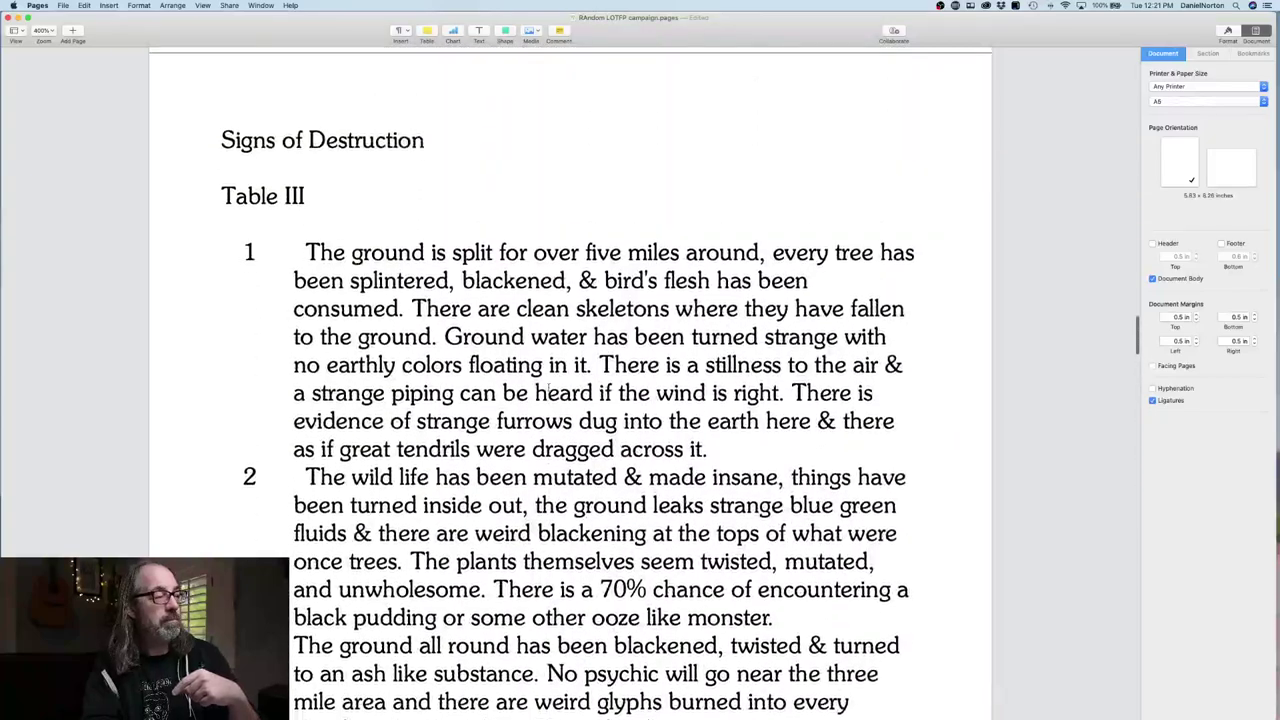
- Read through Signs of Destruction Table III from entry 1 to entry 20
scroll(548, 387, "down", 2)
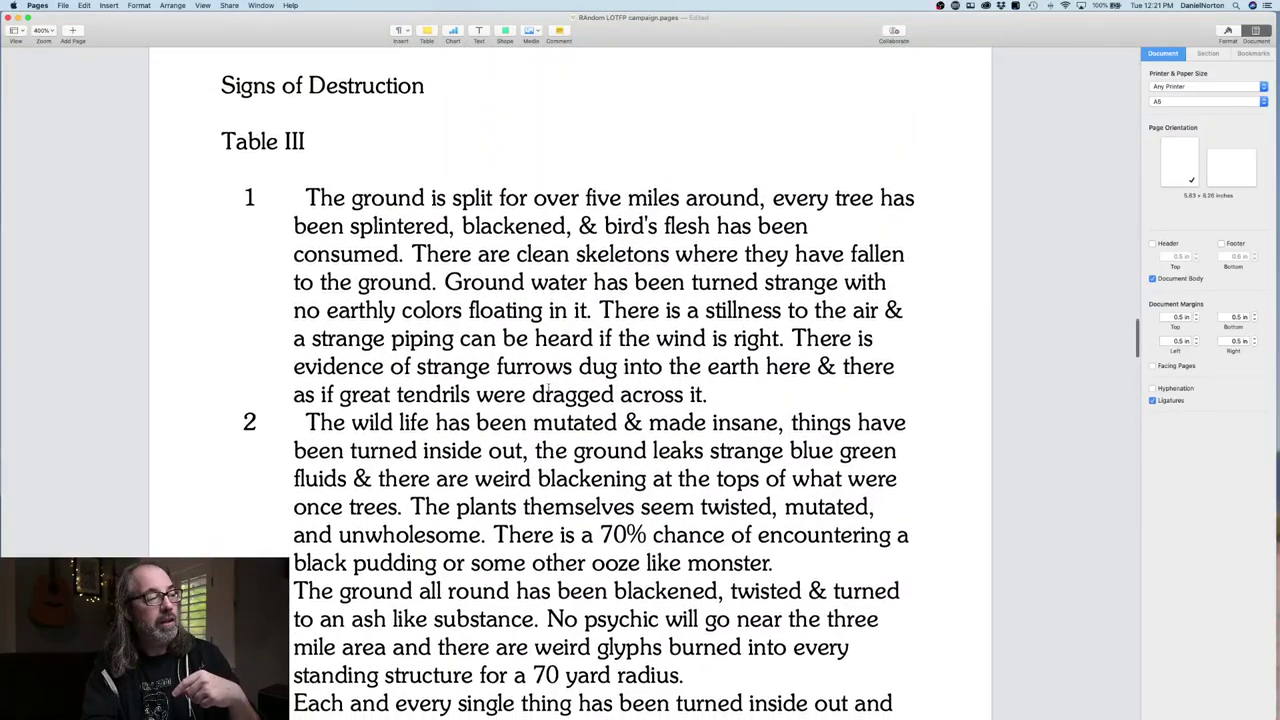
scroll(548, 387, "down", 1)
scroll(548, 380, "down", 1)
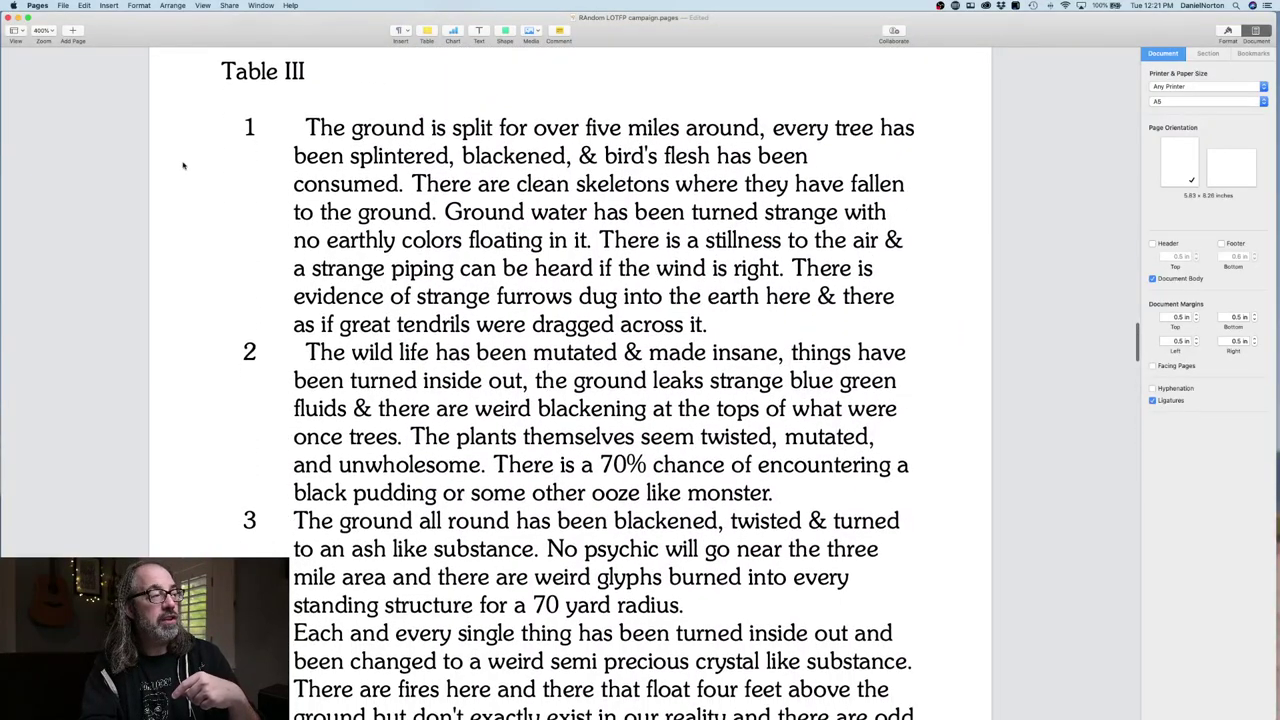
scroll(452, 434, "down", 3)
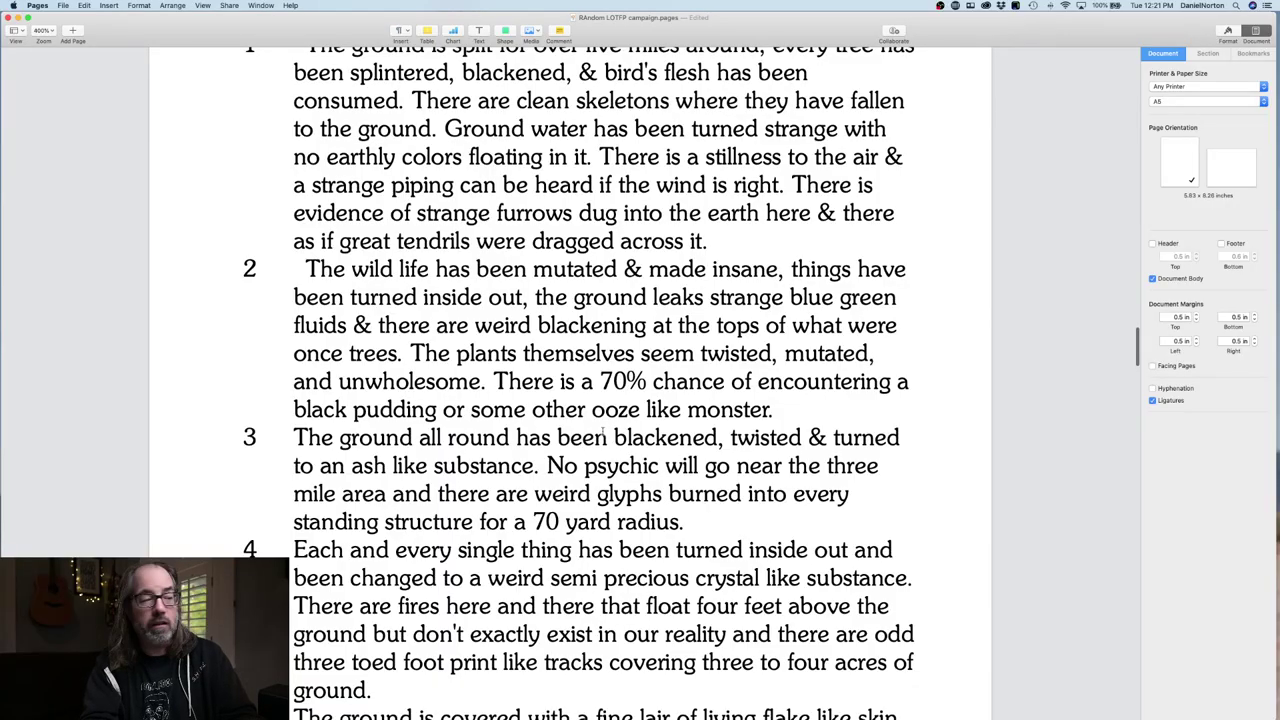
scroll(604, 437, "down", 15)
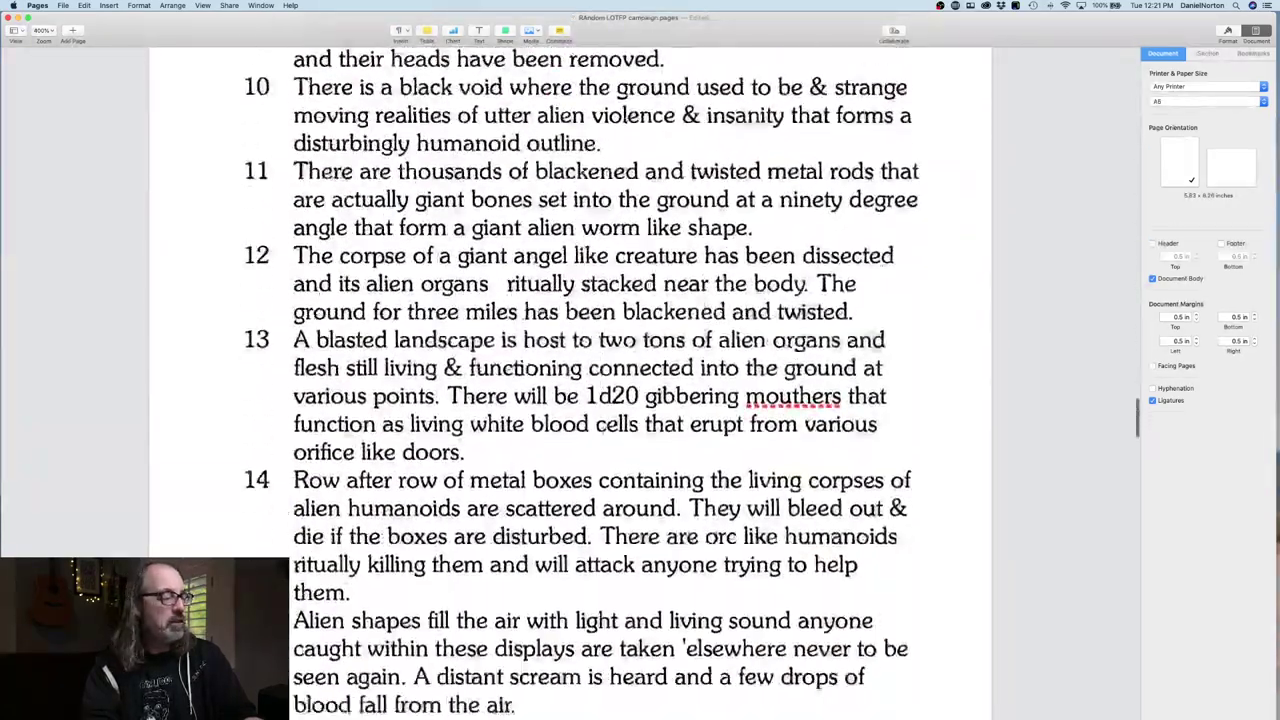
scroll(602, 431, "down", 15)
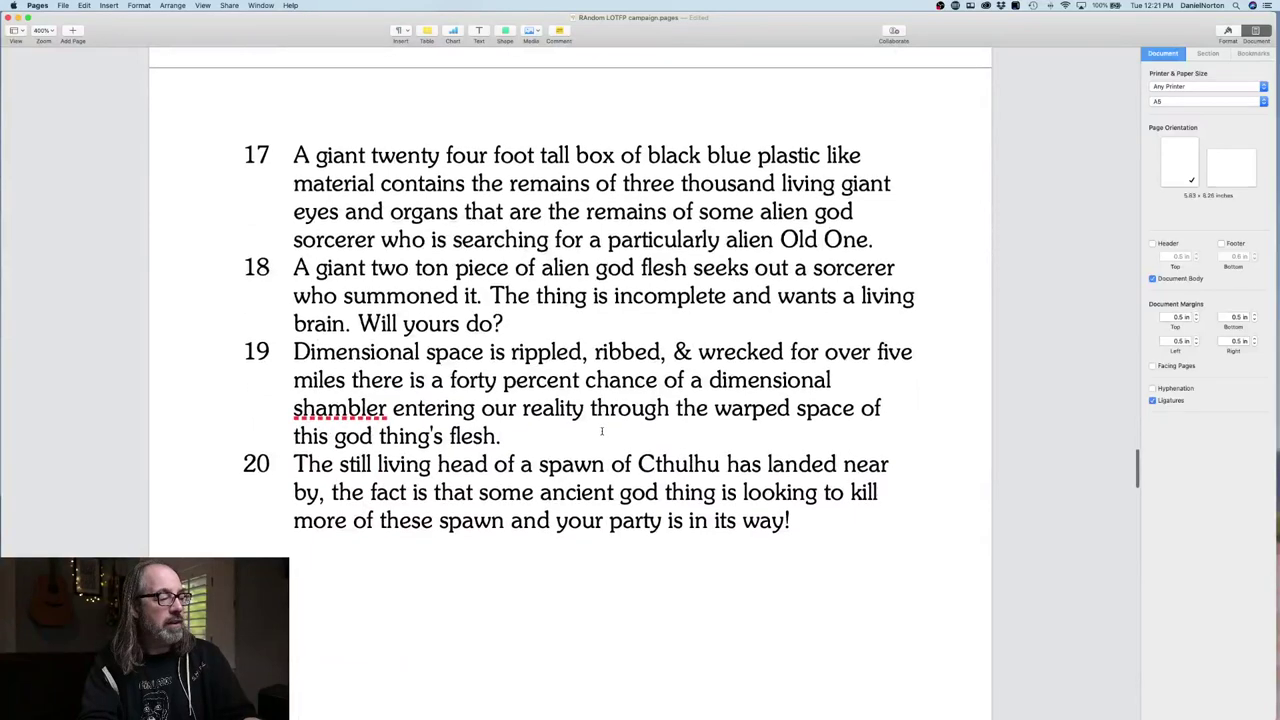
scroll(602, 431, "down", 5)
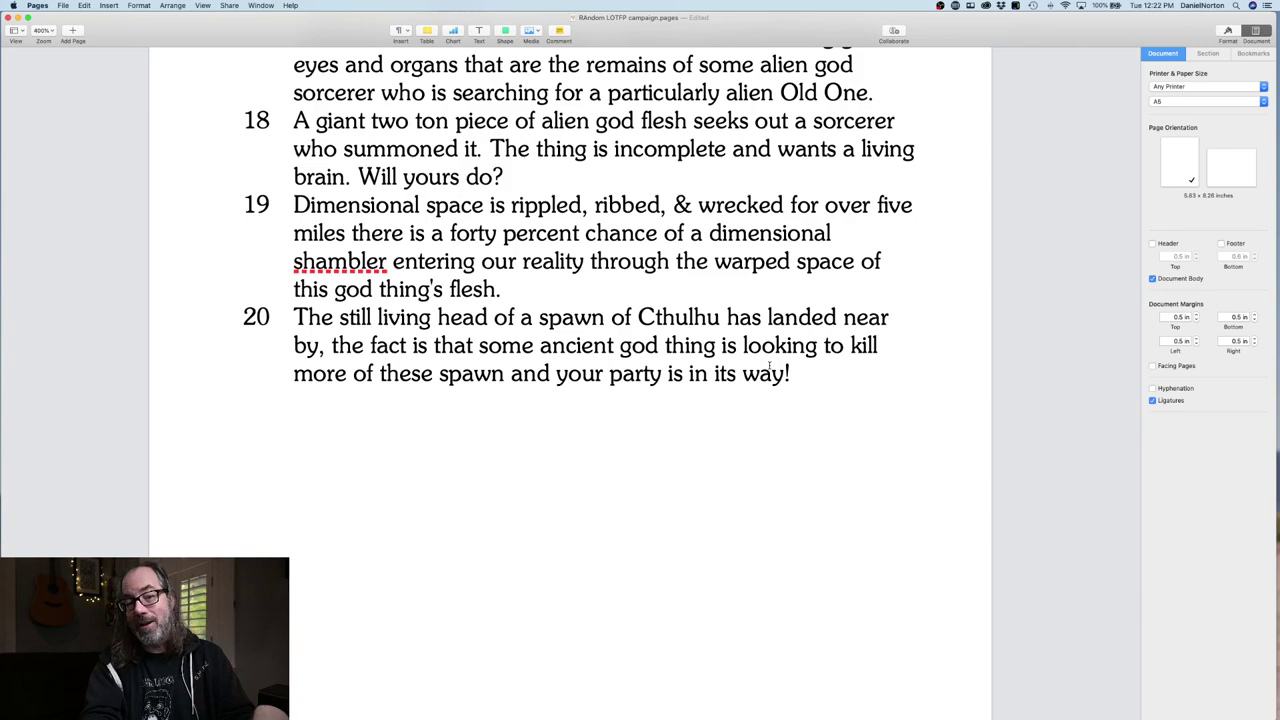
- Glance ahead at the Random Monsters list, and go back over entries 11 to 20 of Signs of Destruction Table III
scroll(770, 366, "down", 15)
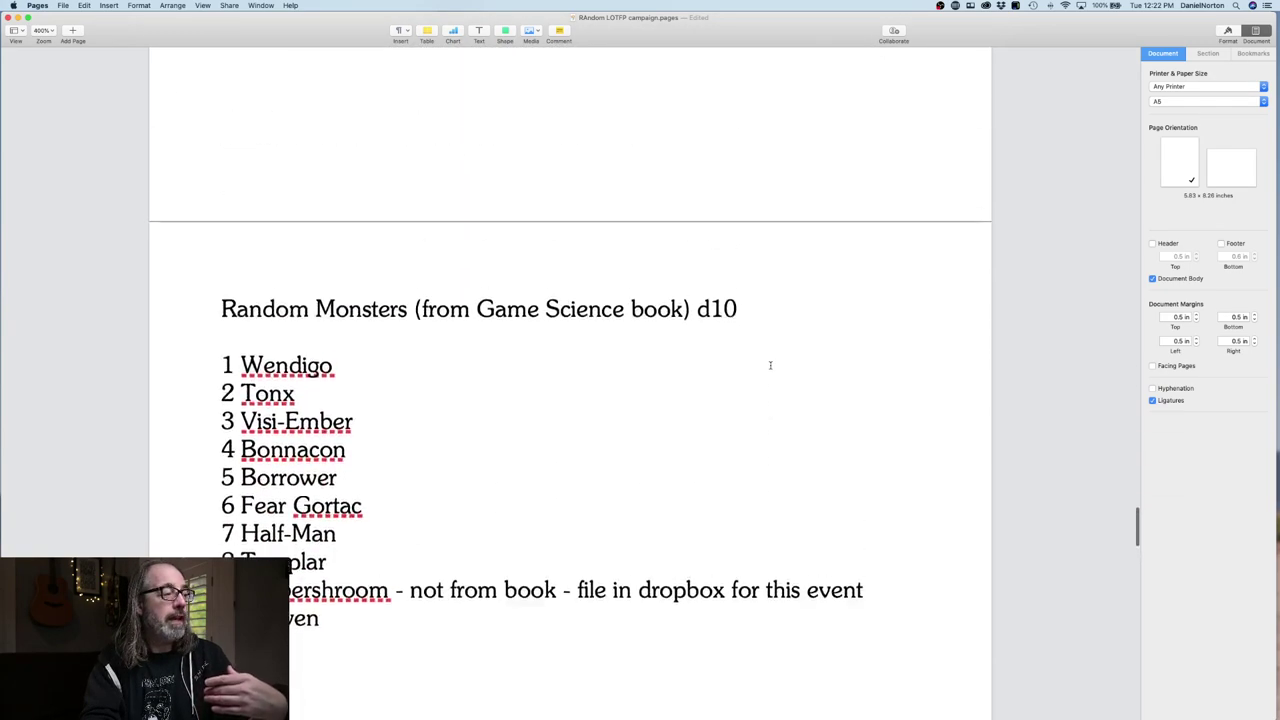
scroll(770, 365, "up", 15)
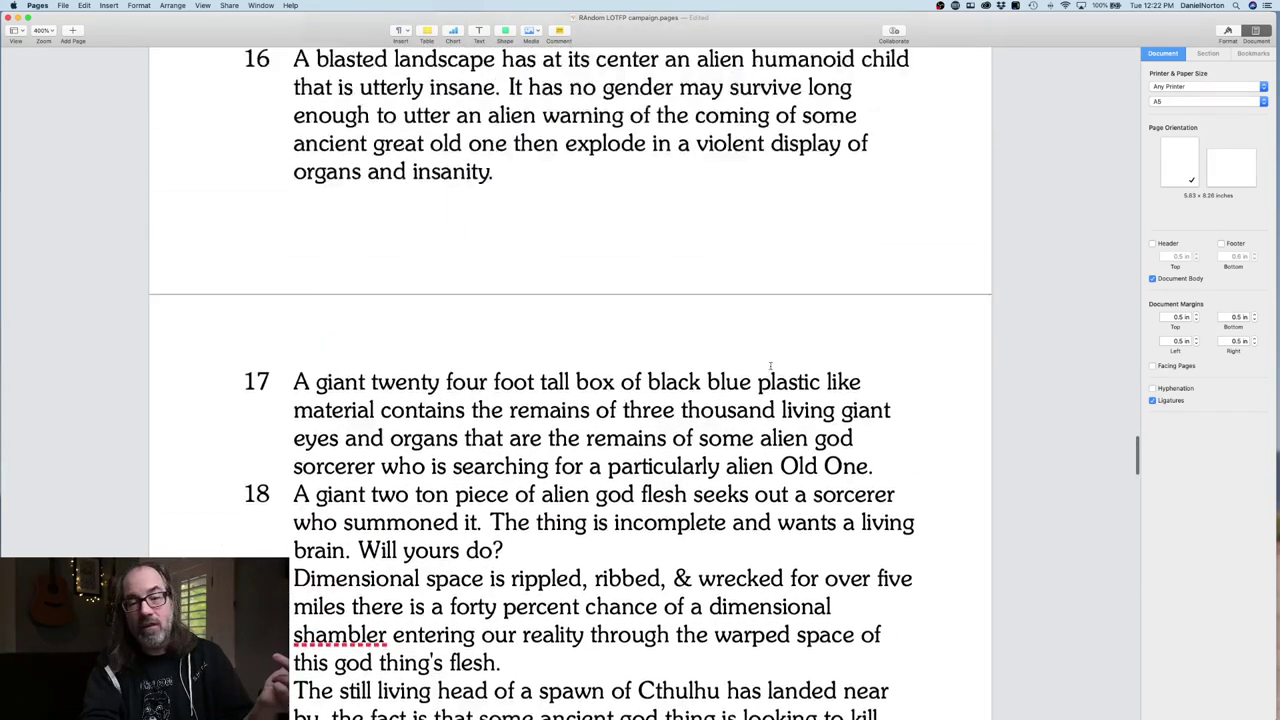
scroll(770, 366, "up", 8)
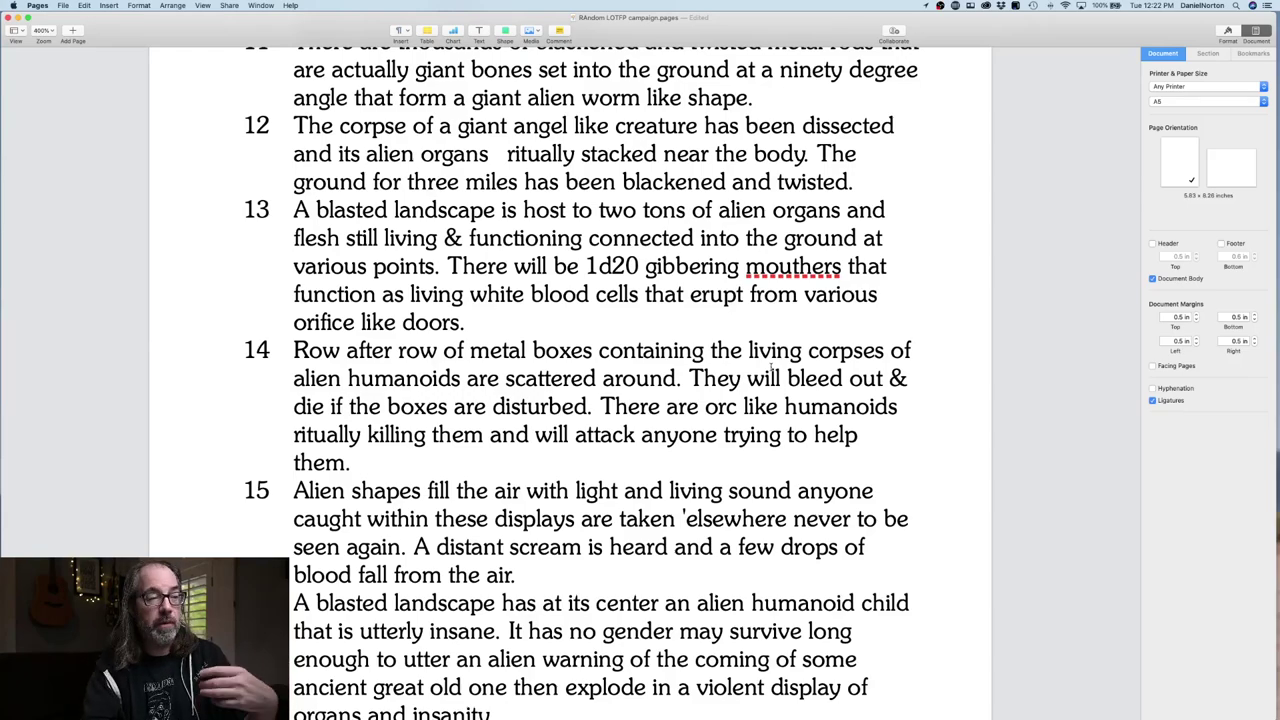
scroll(783, 370, "down", 1)
scroll(783, 370, "up", 1)
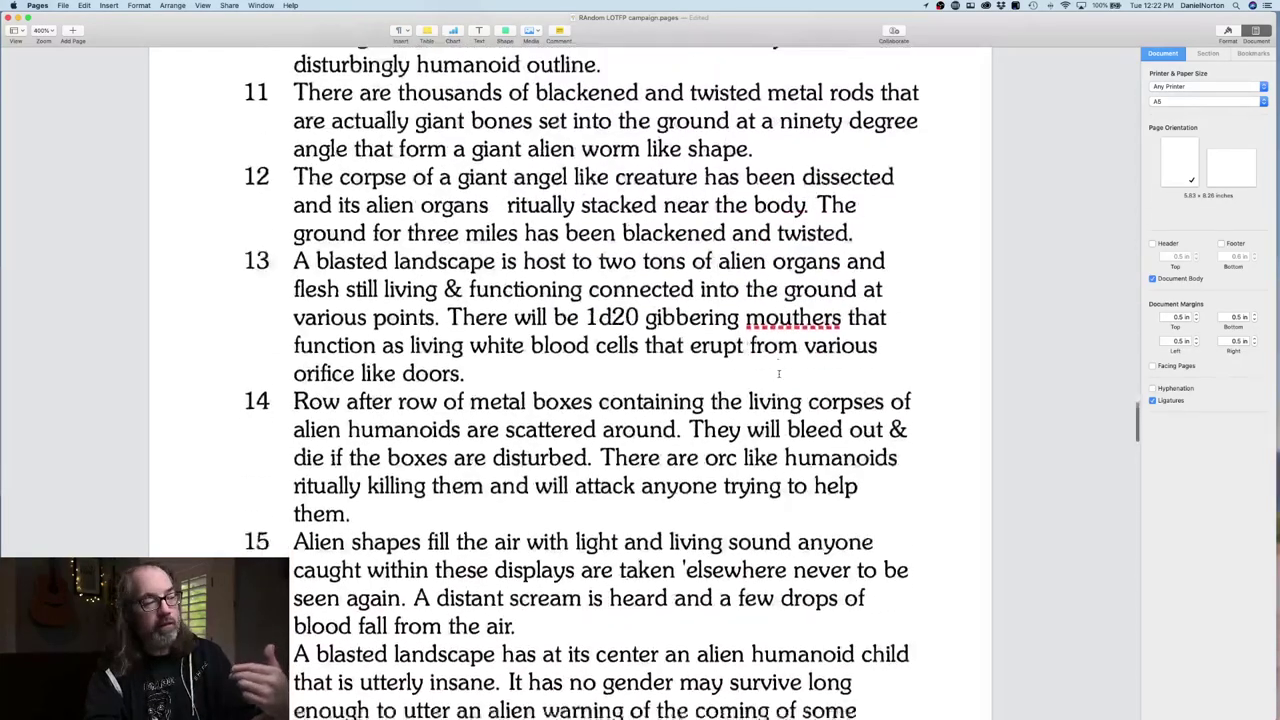
scroll(781, 372, "down", 5)
scroll(779, 373, "down", 5)
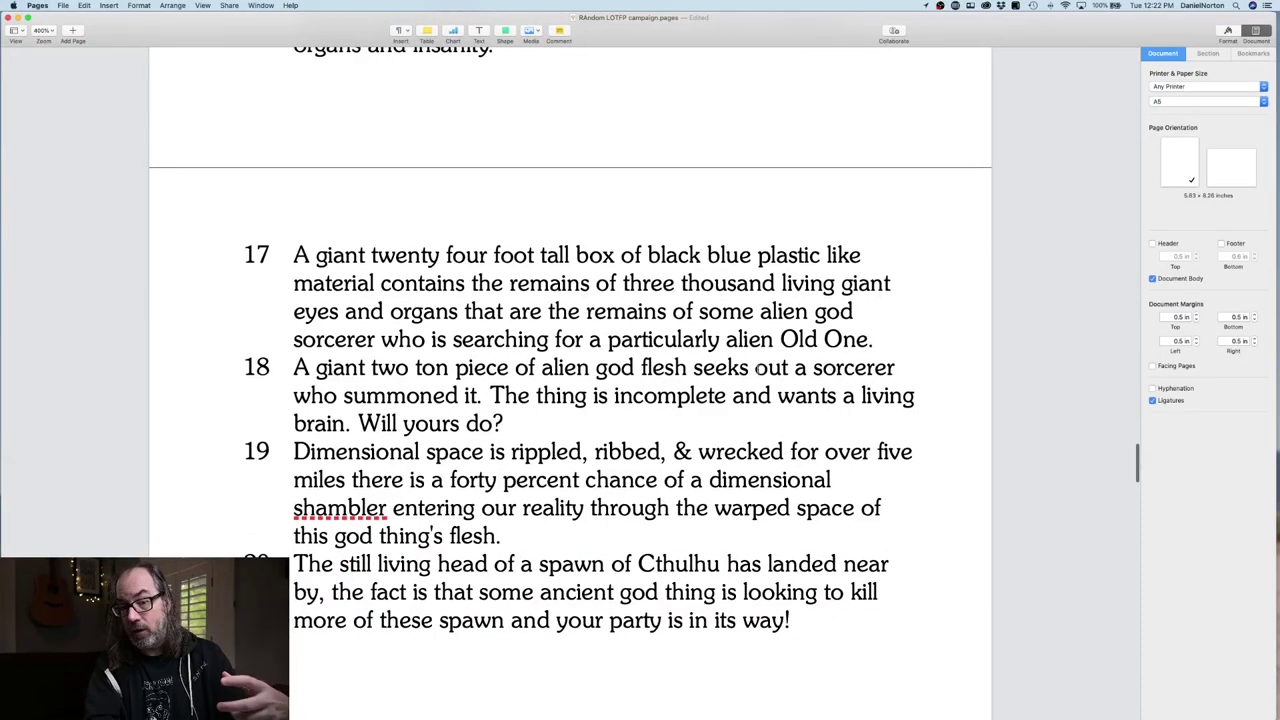
scroll(758, 368, "down", 10)
scroll(758, 368, "up", 6)
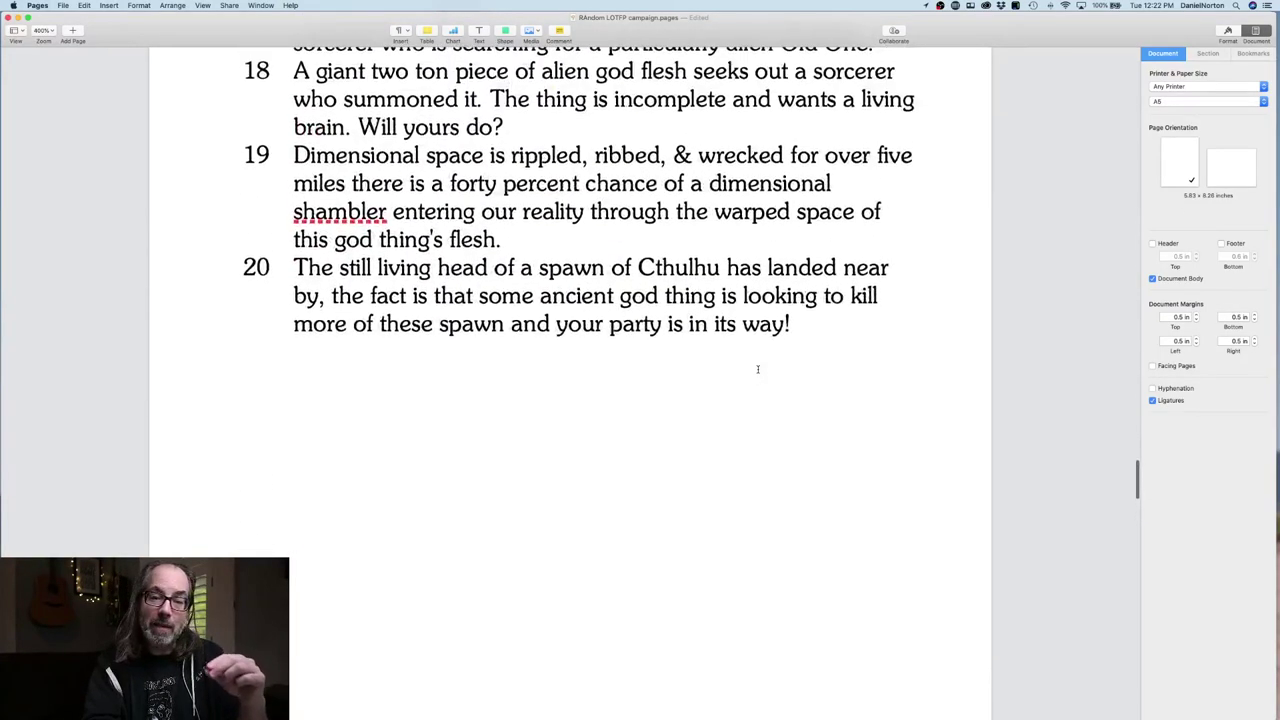
scroll(757, 369, "down", 8)
scroll(757, 369, "down", 4)
- Return to the Hex Crawl Encounters list at the document's start and review its 1d8 encounter categories
scroll(757, 369, "up", 20)
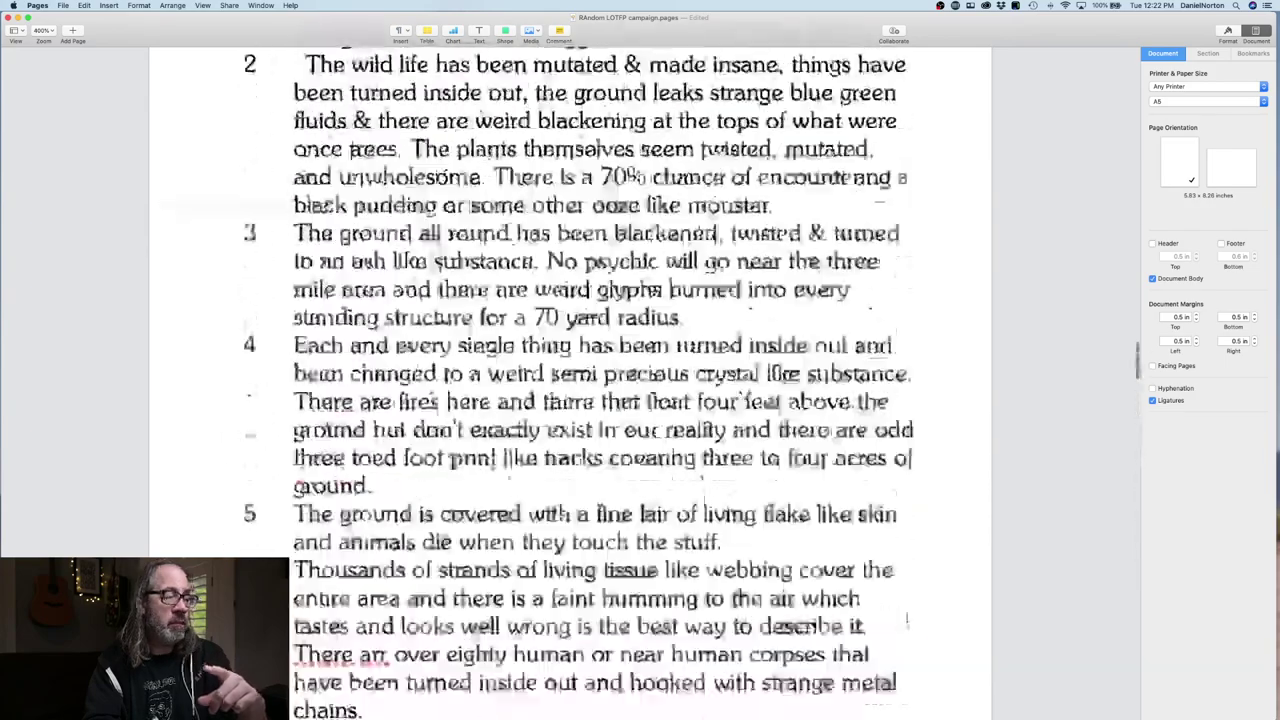
scroll(757, 369, "up", 15)
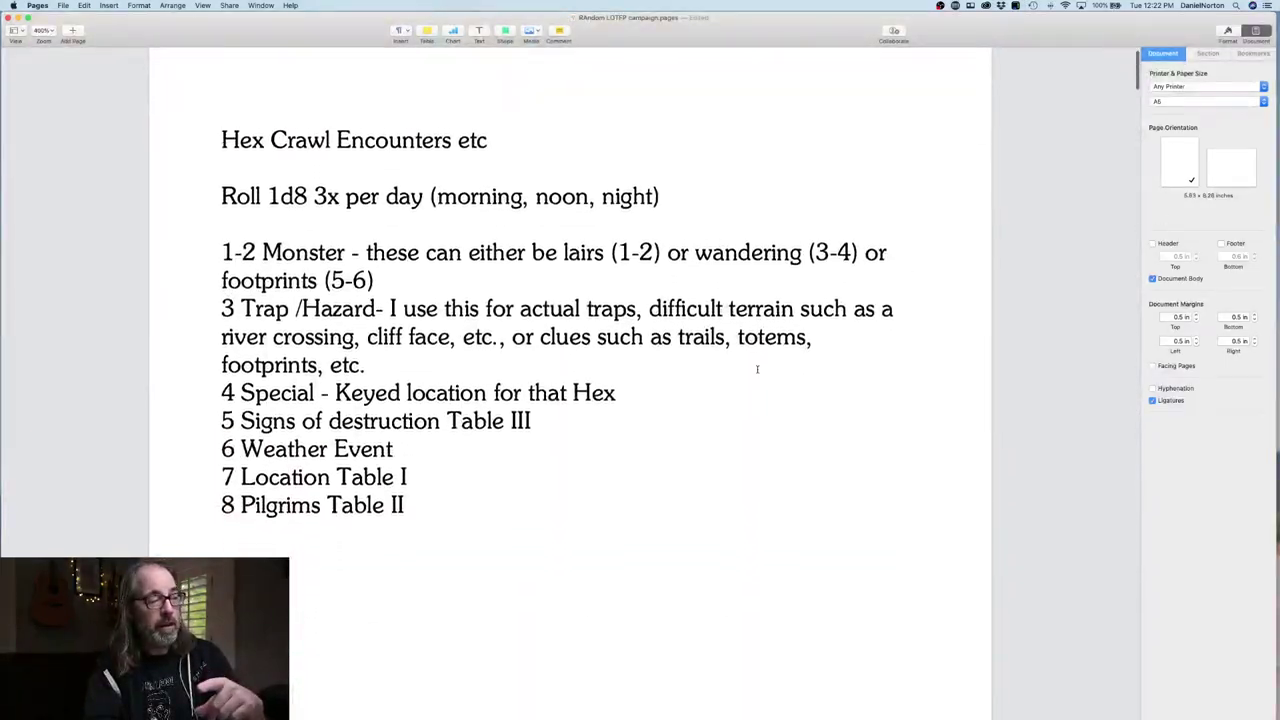
scroll(757, 369, "down", 3)
scroll(757, 369, "down", 1)
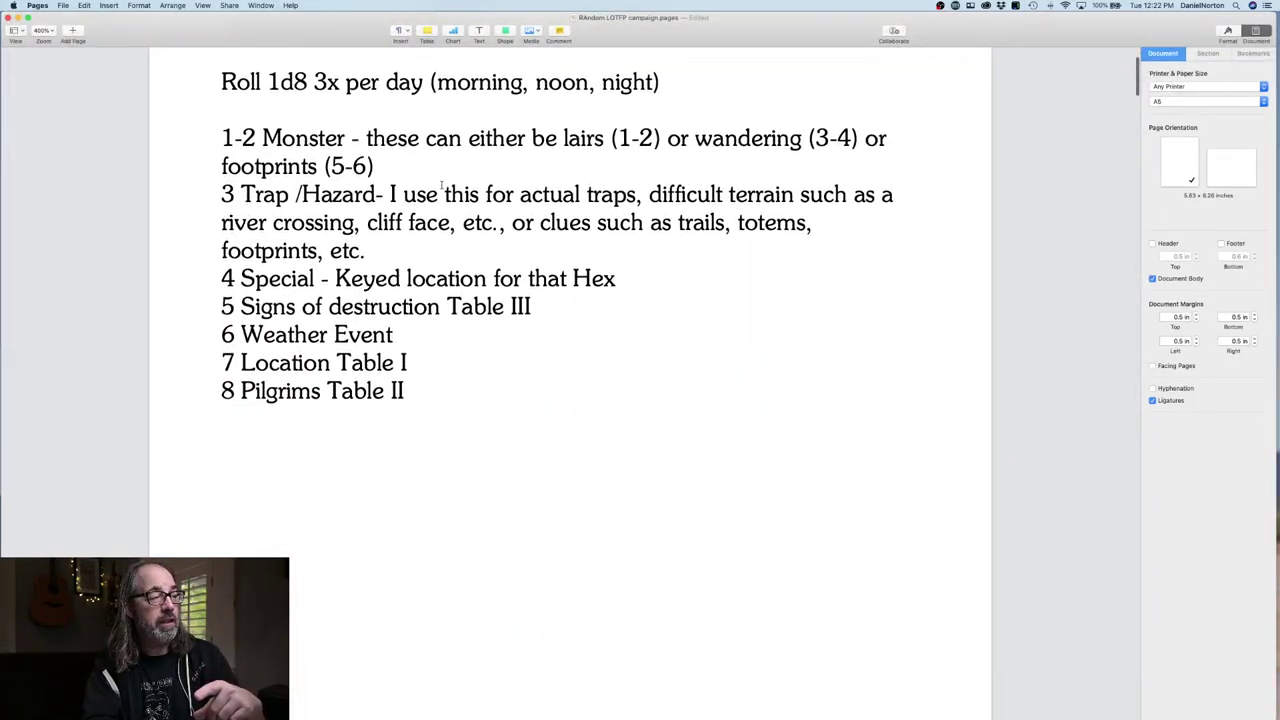
scroll(801, 138, "down", 1)
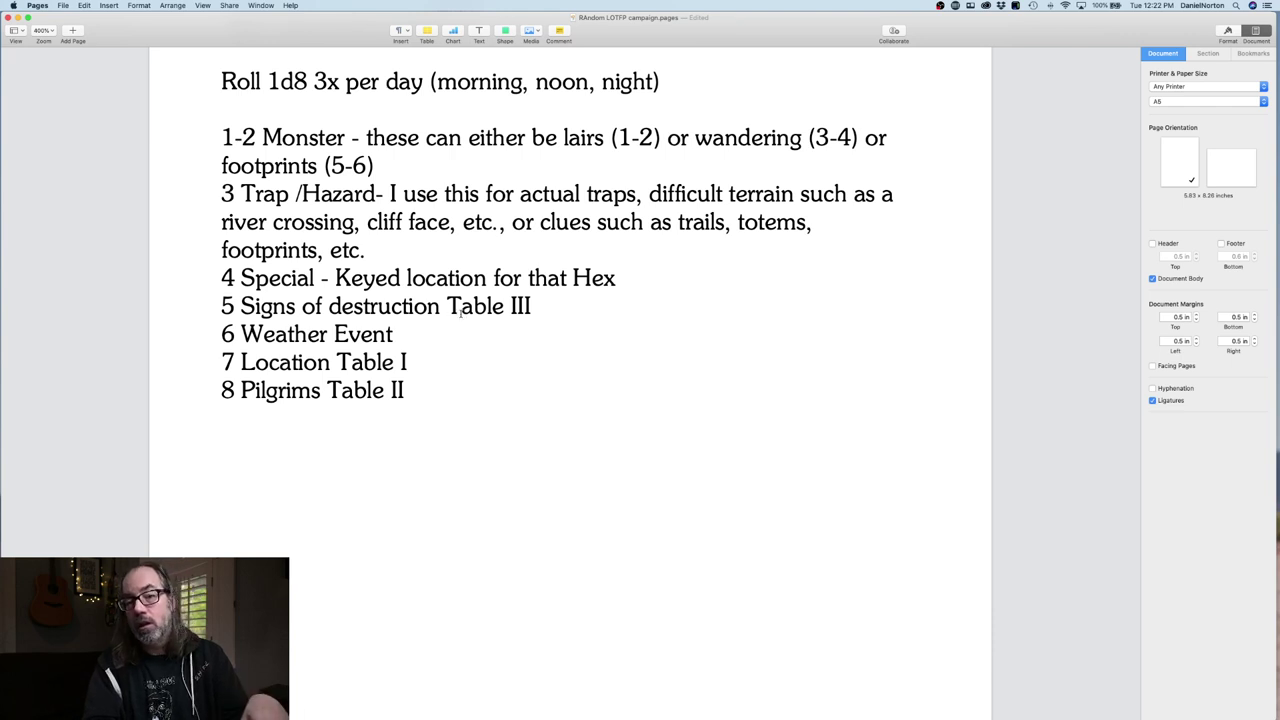
scroll(380, 310, "up", 1)
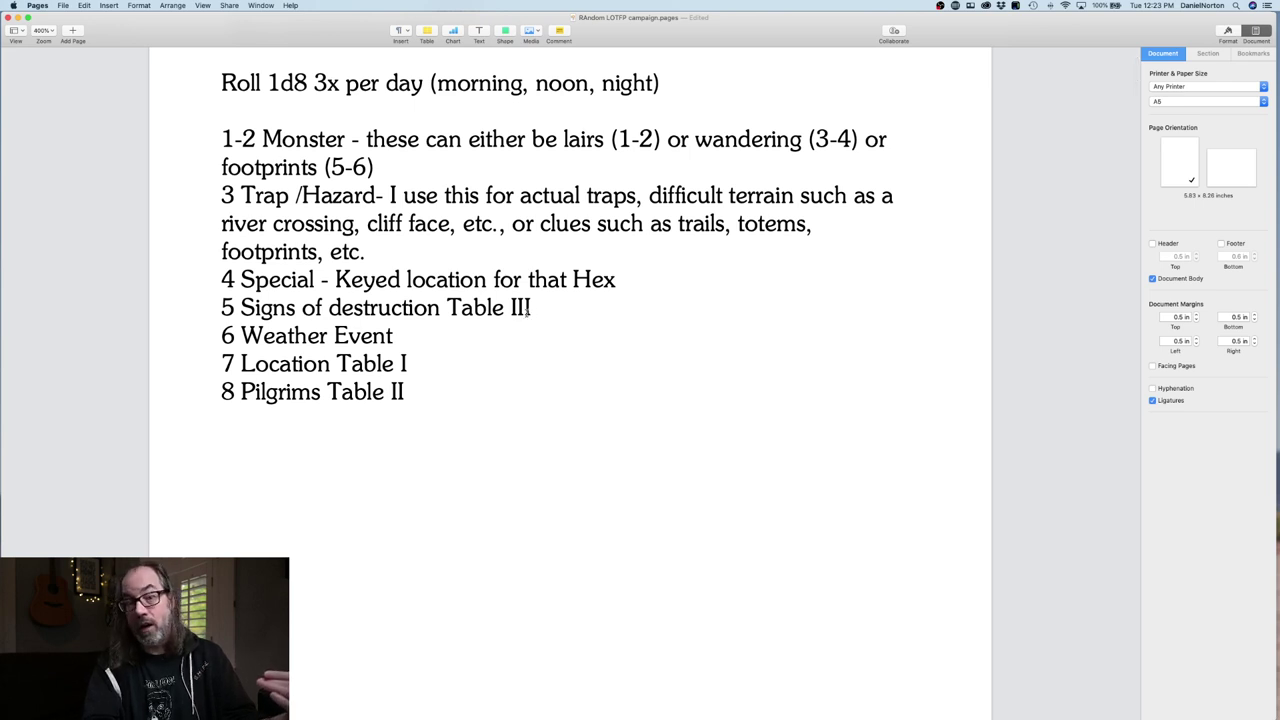
scroll(528, 311, "up", 1)
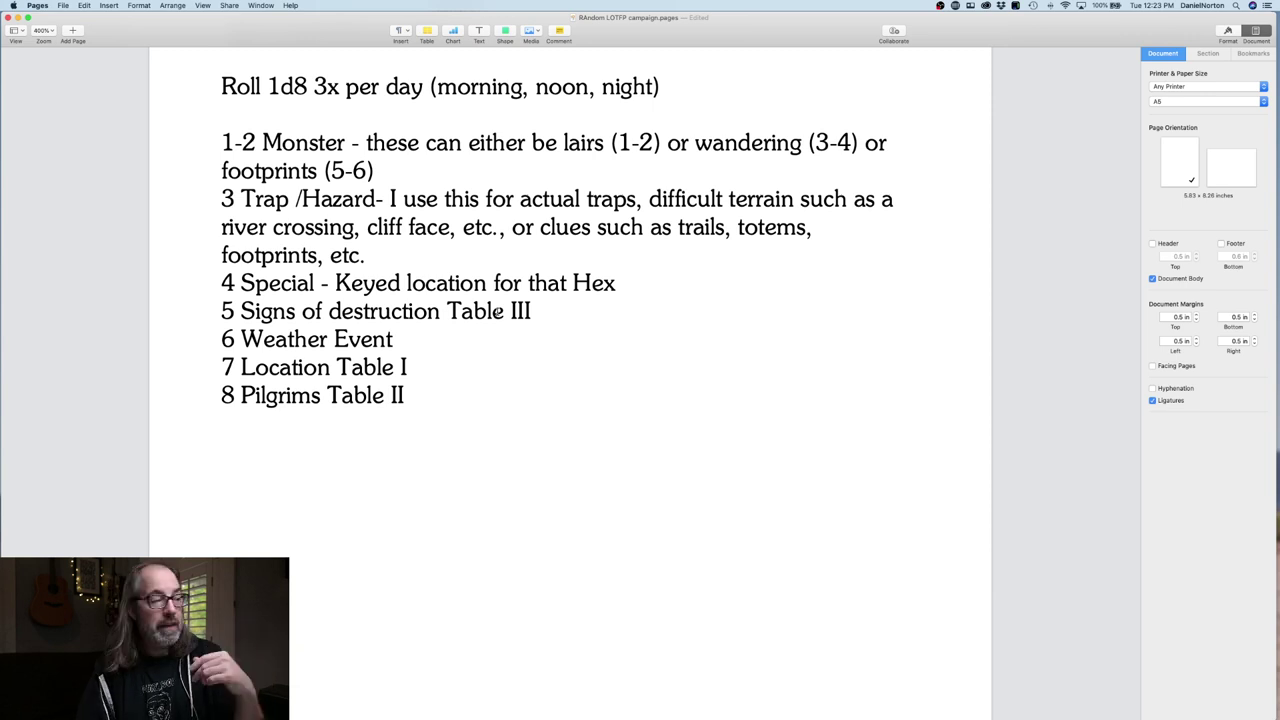
scroll(373, 326, "down", 1)
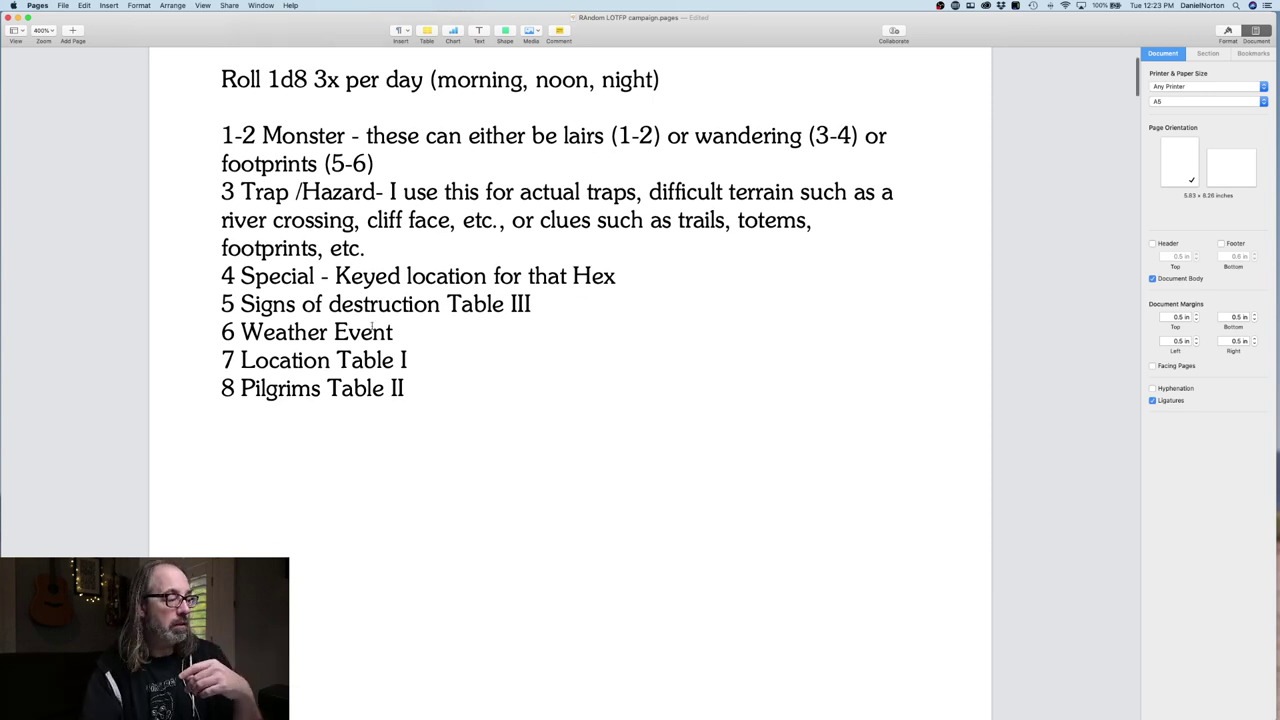
scroll(459, 339, "up", 3)
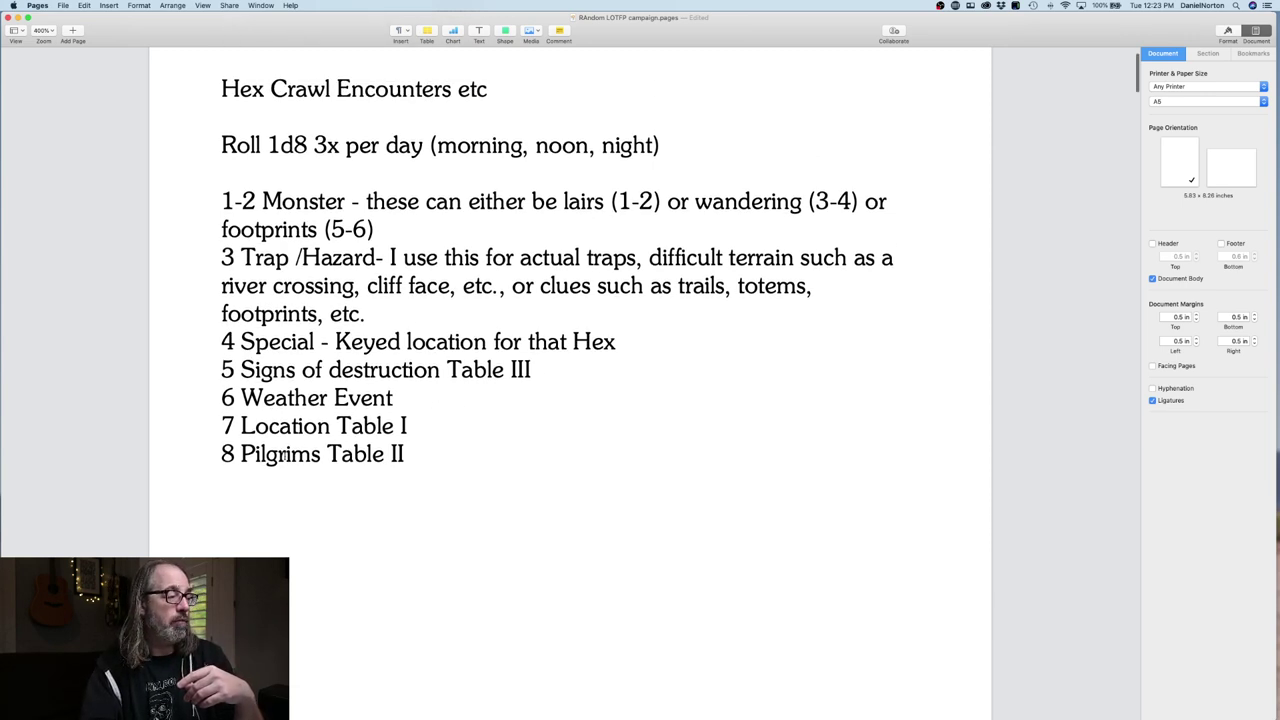
- Skim the document through to the final Random table's entry 20 and return to the end of Table III
scroll(557, 452, "down", 20)
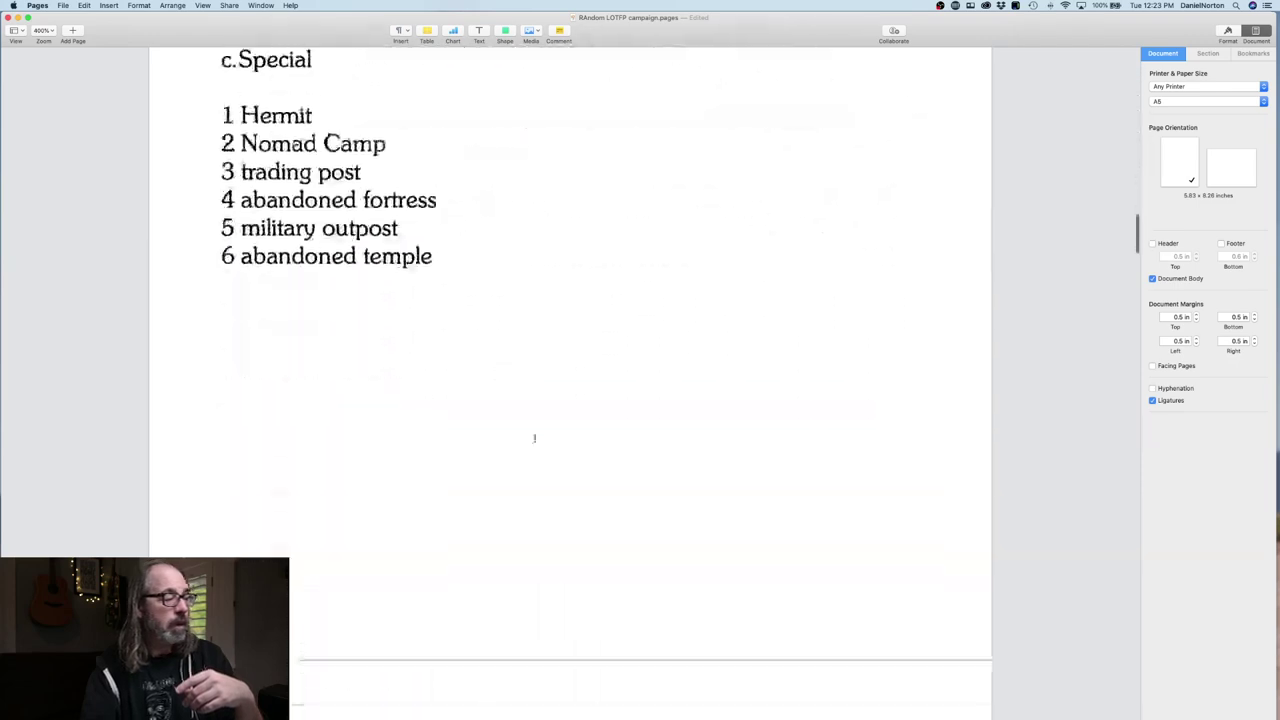
scroll(534, 438, "down", 20)
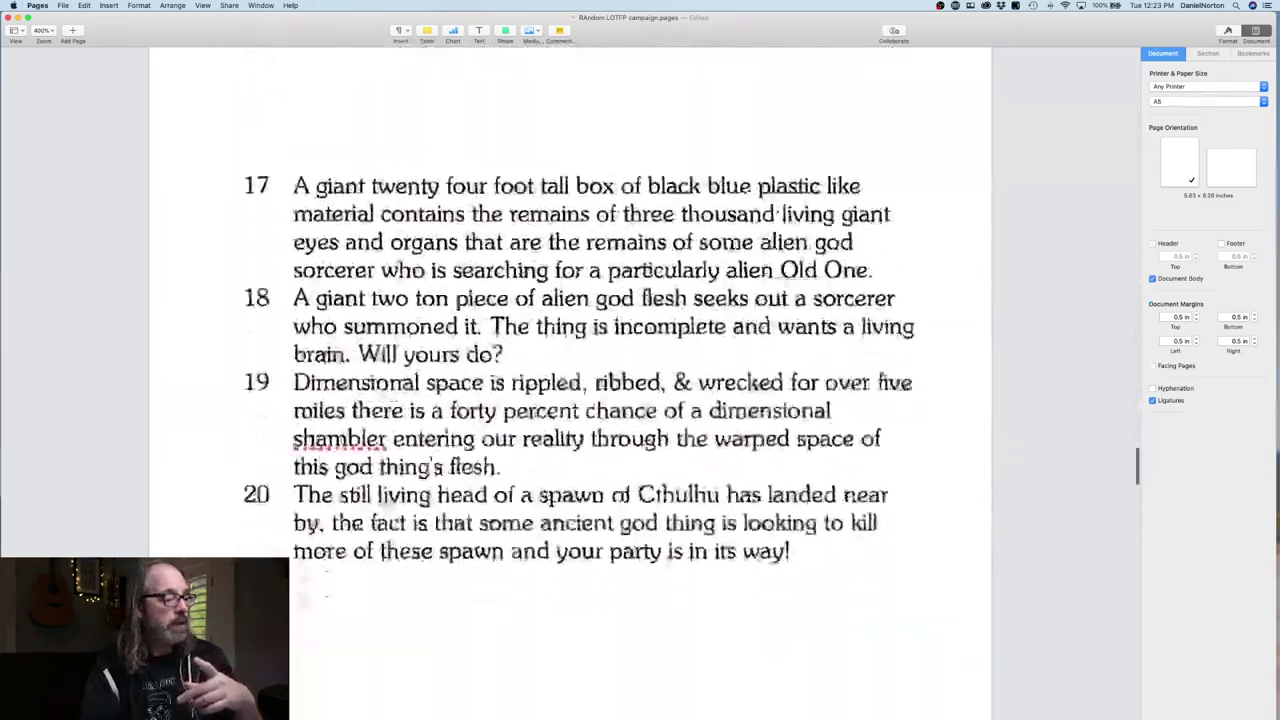
scroll(534, 438, "down", 20)
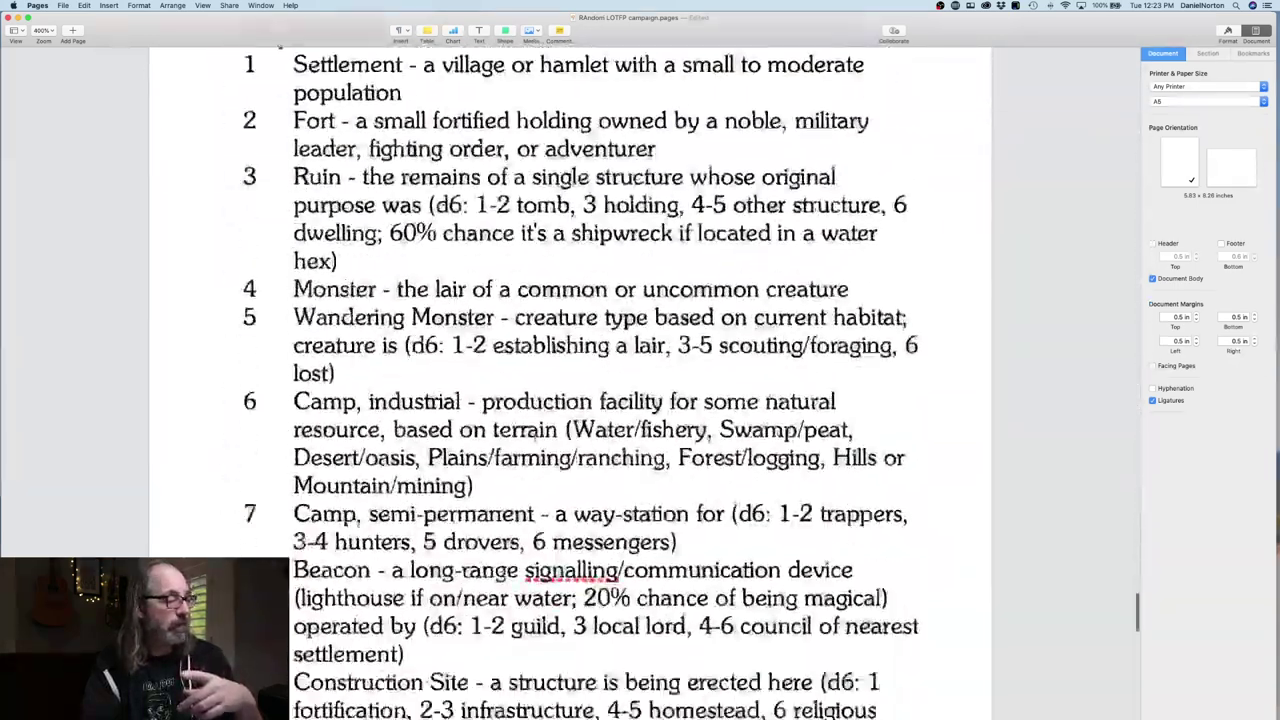
scroll(534, 438, "down", 20)
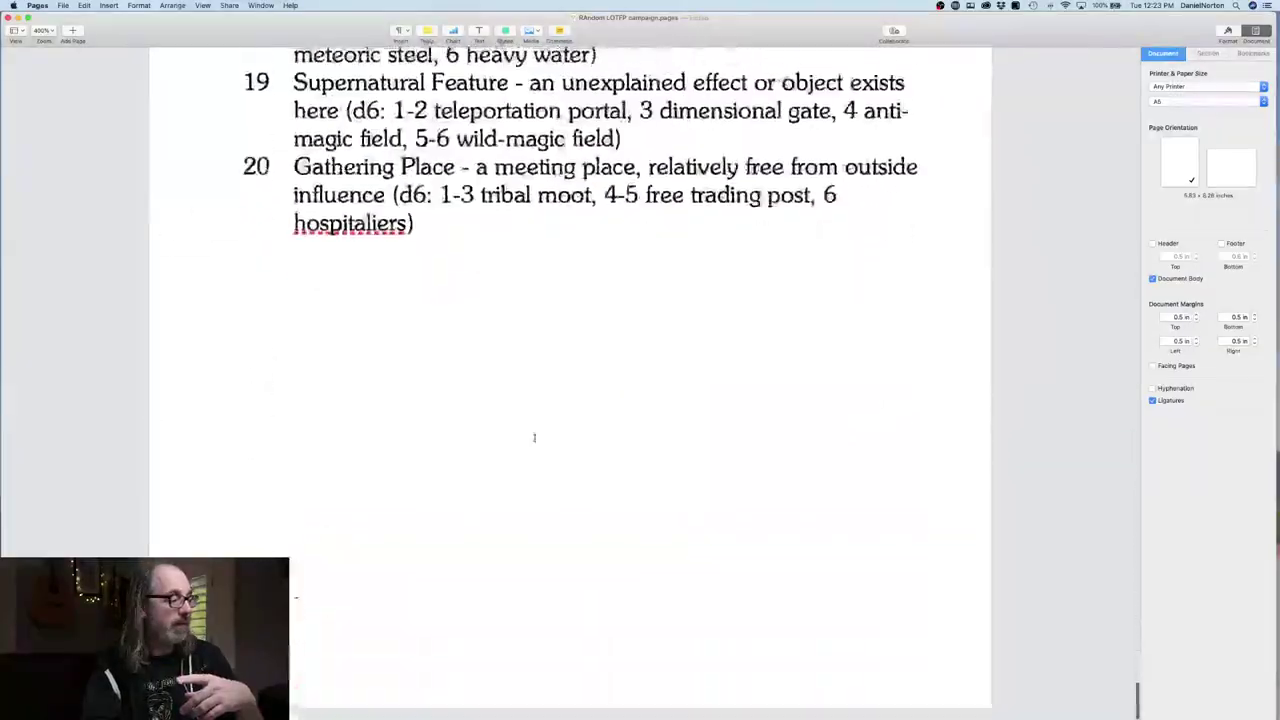
scroll(534, 438, "up", 20)
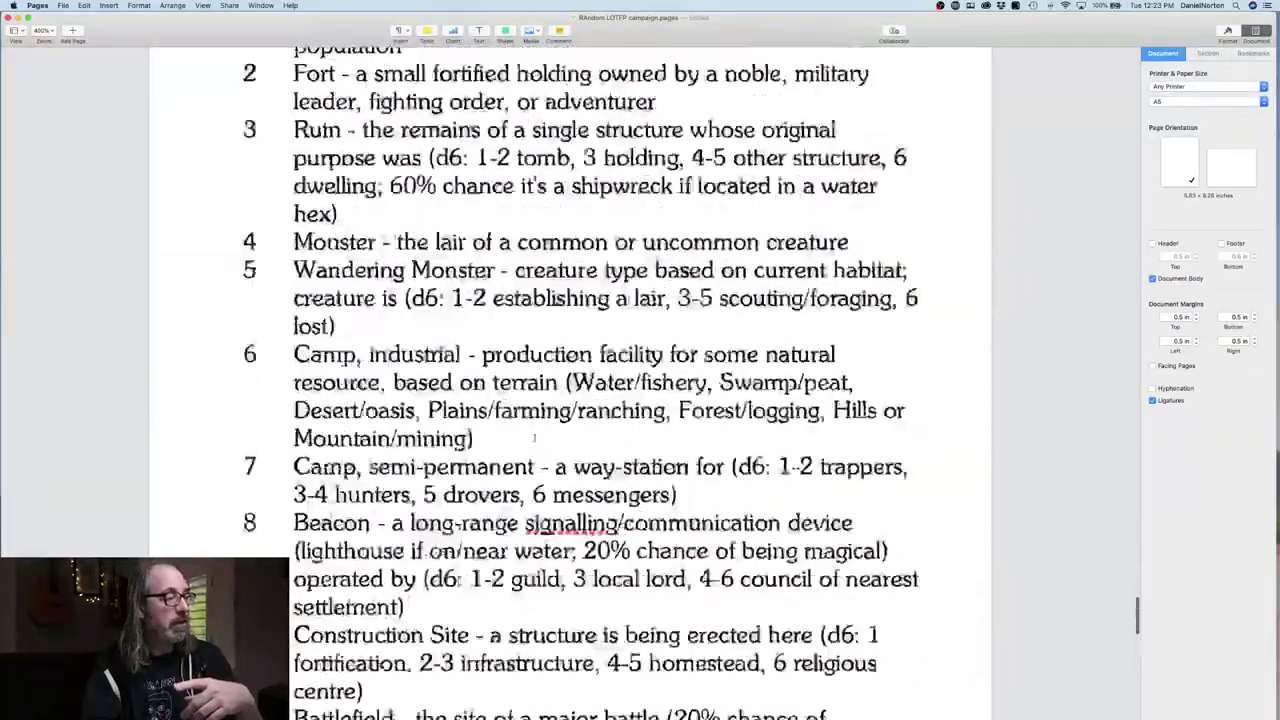
scroll(534, 437, "up", 20)
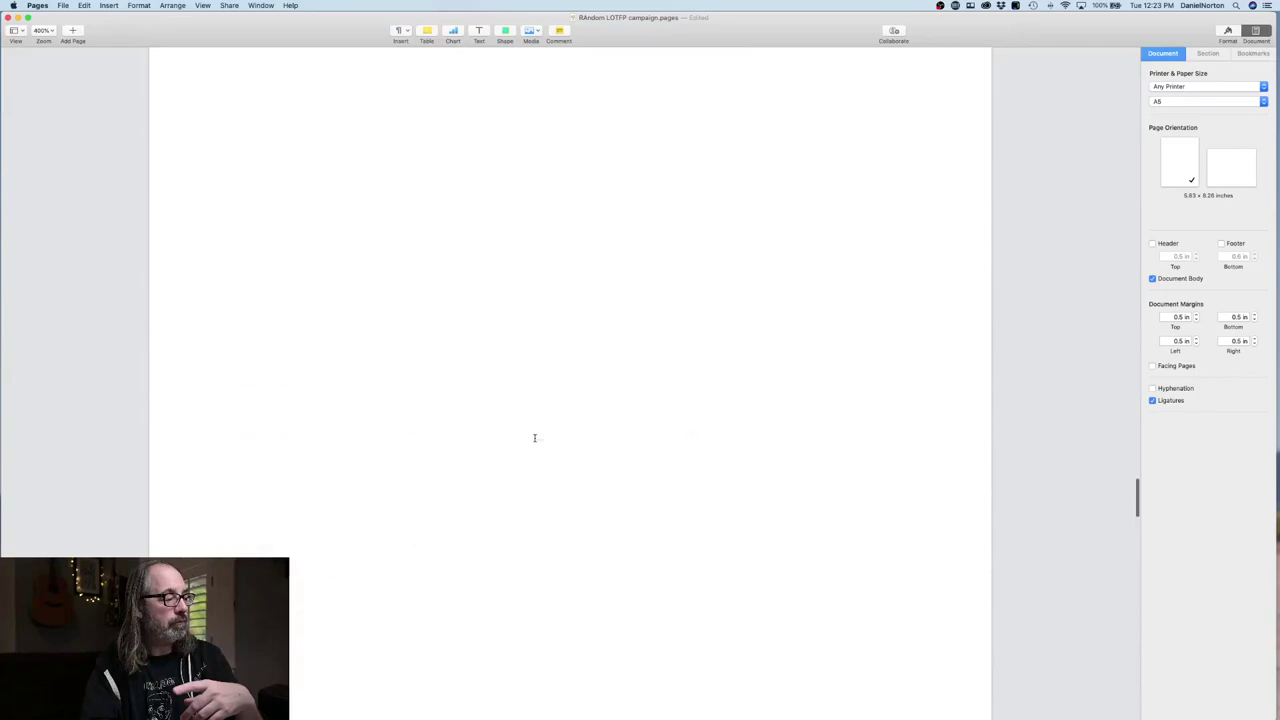
scroll(534, 437, "down", 10)
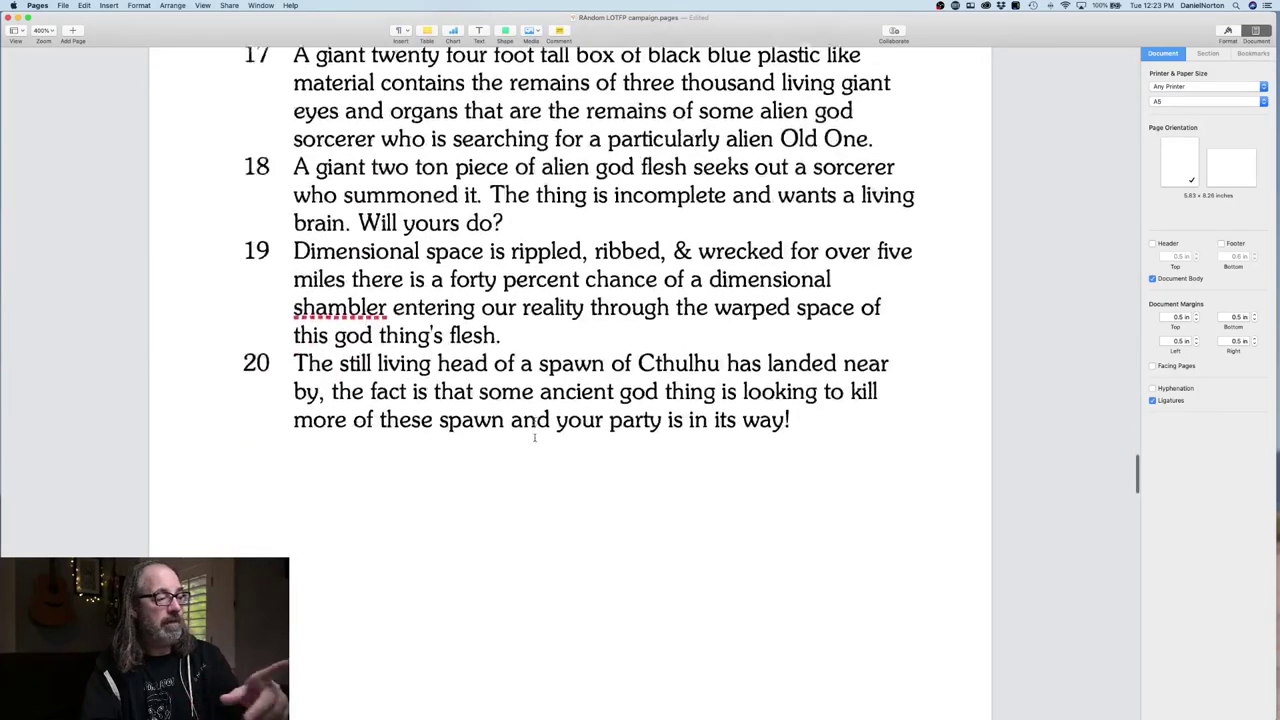
- Go to the Random Monsters d10 table and review its entries from Wendigo to Raven
scroll(534, 438, "down", 5)
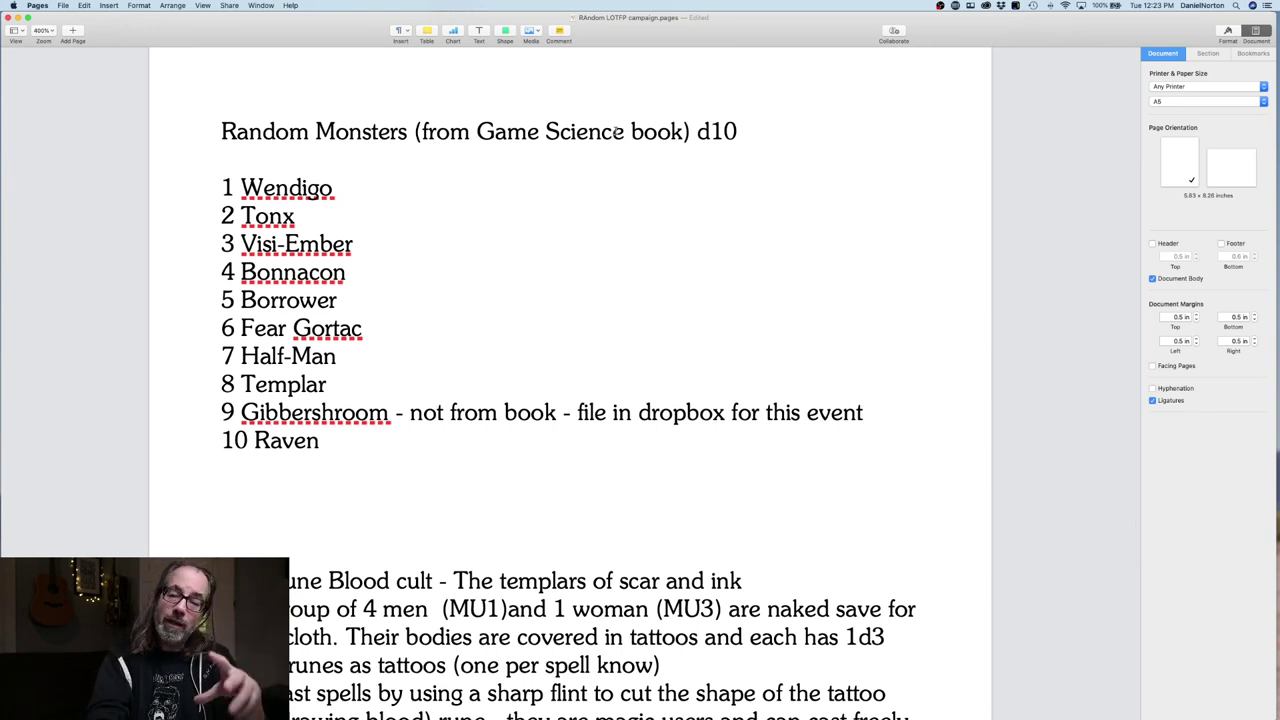
scroll(602, 180, "down", 2)
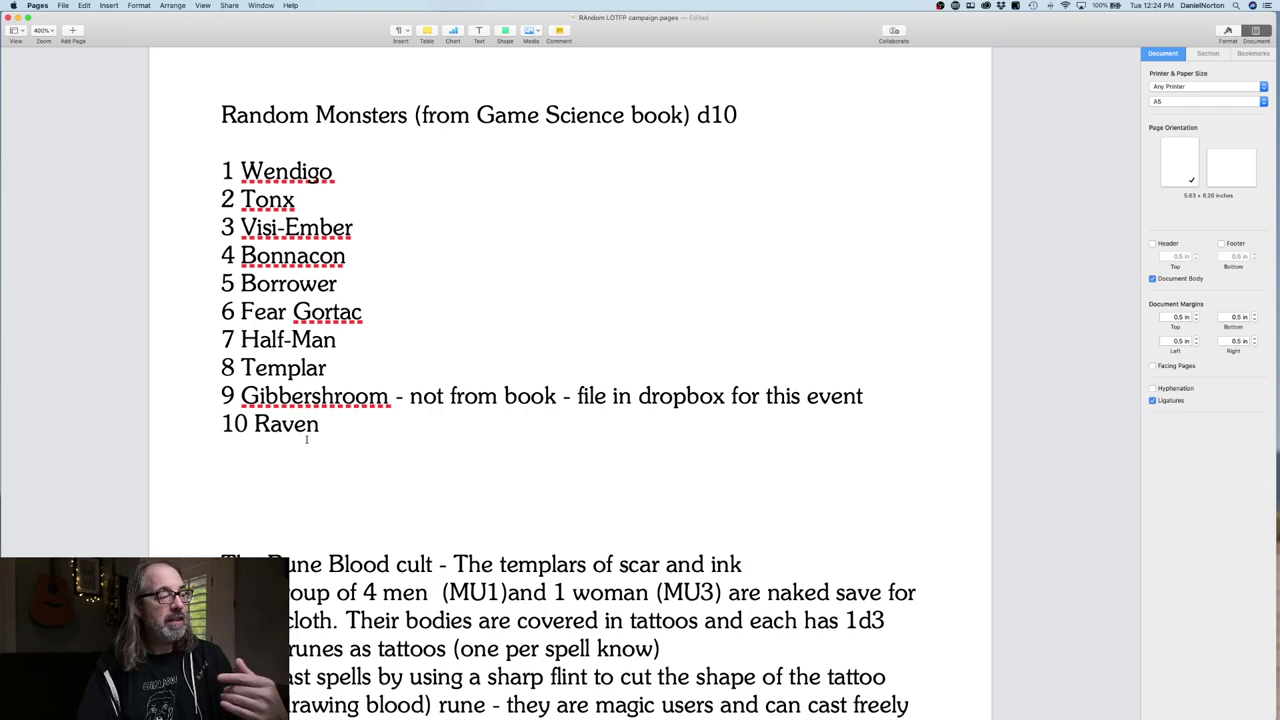
scroll(310, 486, "down", 5)
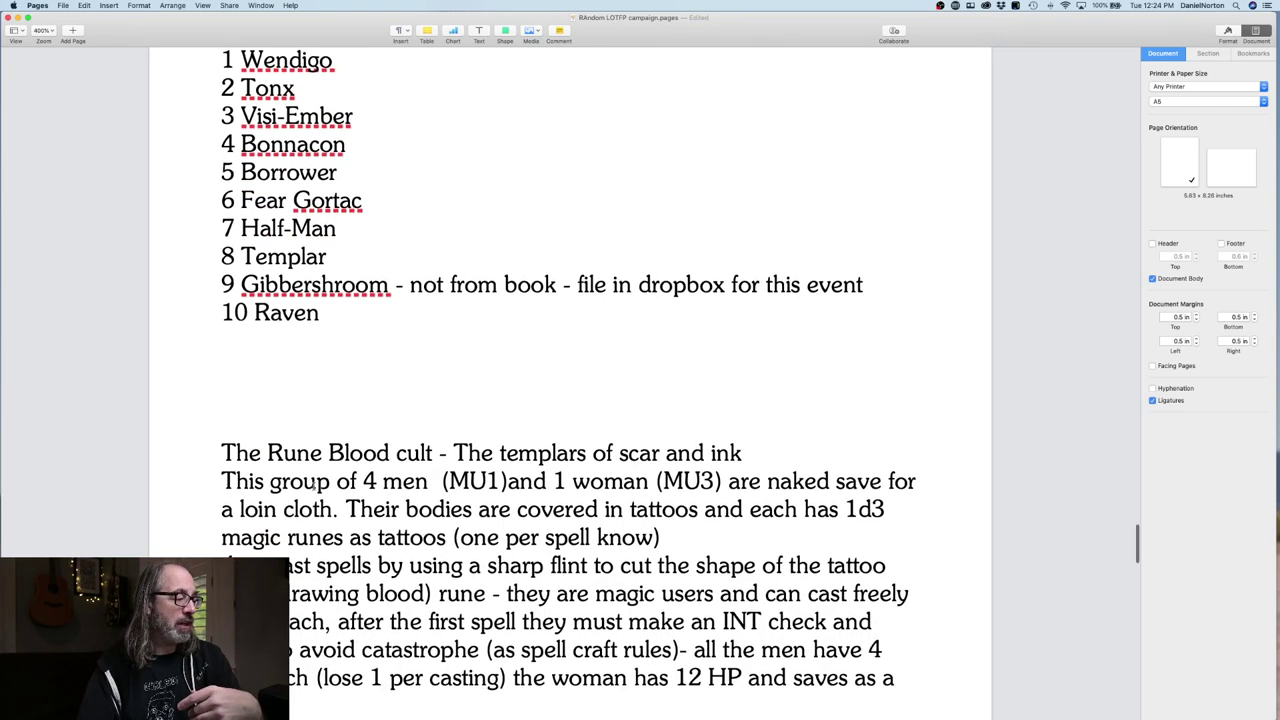
scroll(216, 392, "up", 2)
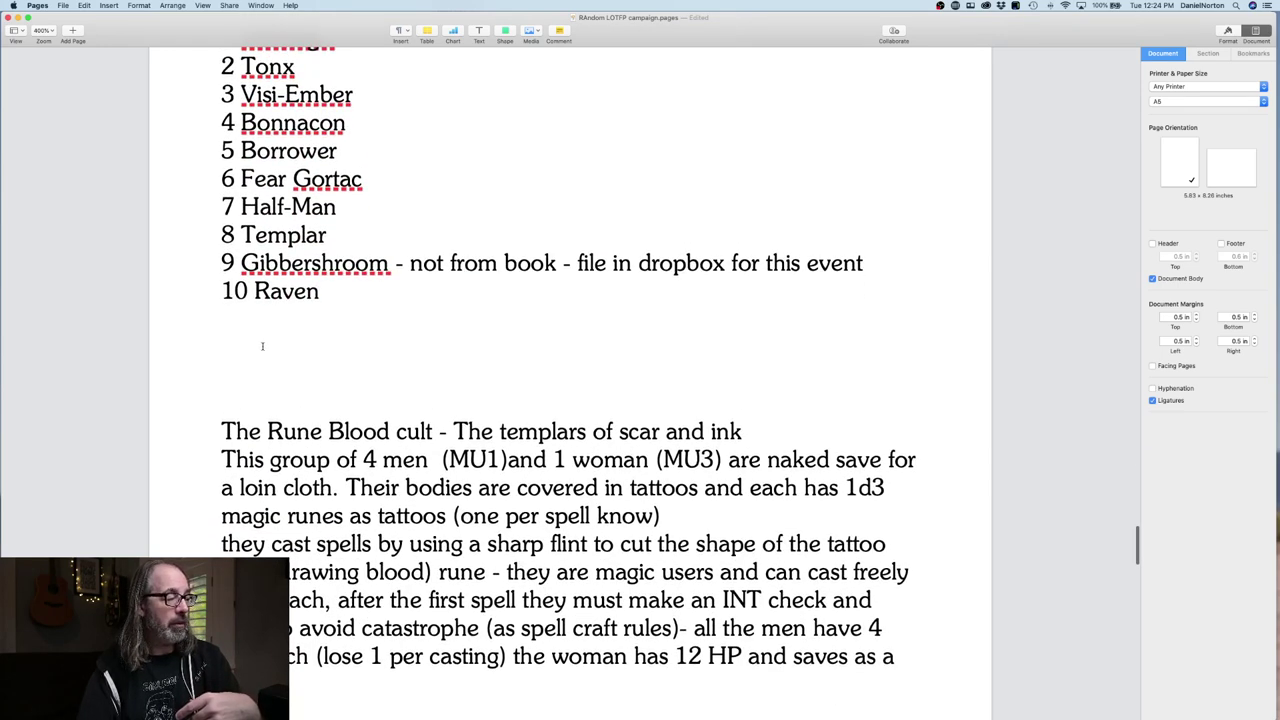
scroll(262, 397, "up", 3)
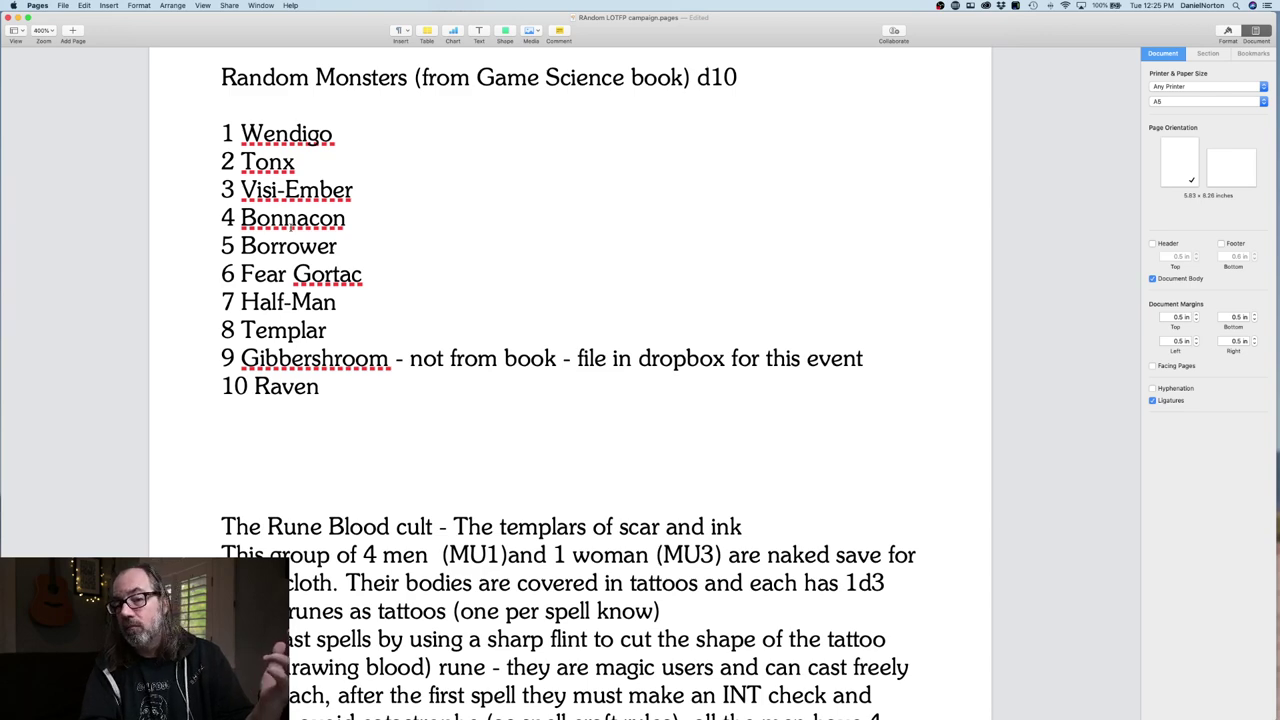
- Examine the Rune Blood cult write-up, including its members' spells, and return to its opening description
scroll(380, 266, "down", 10)
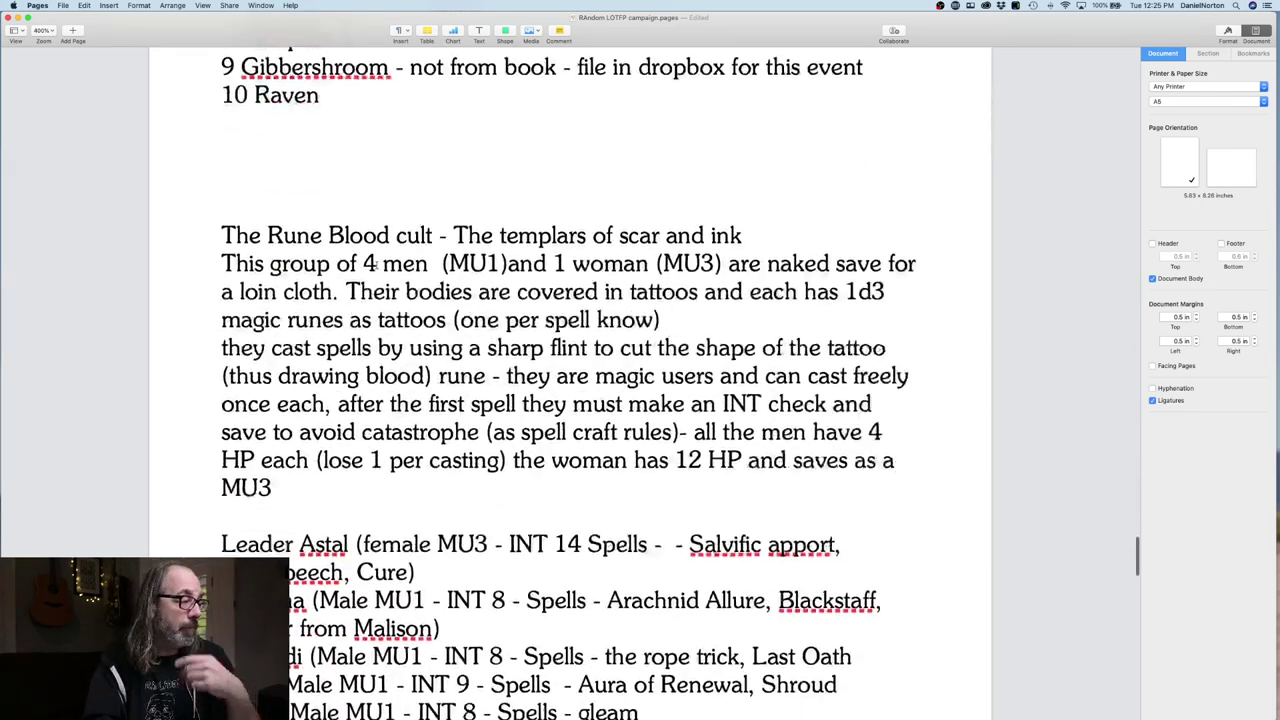
scroll(366, 258, "down", 2)
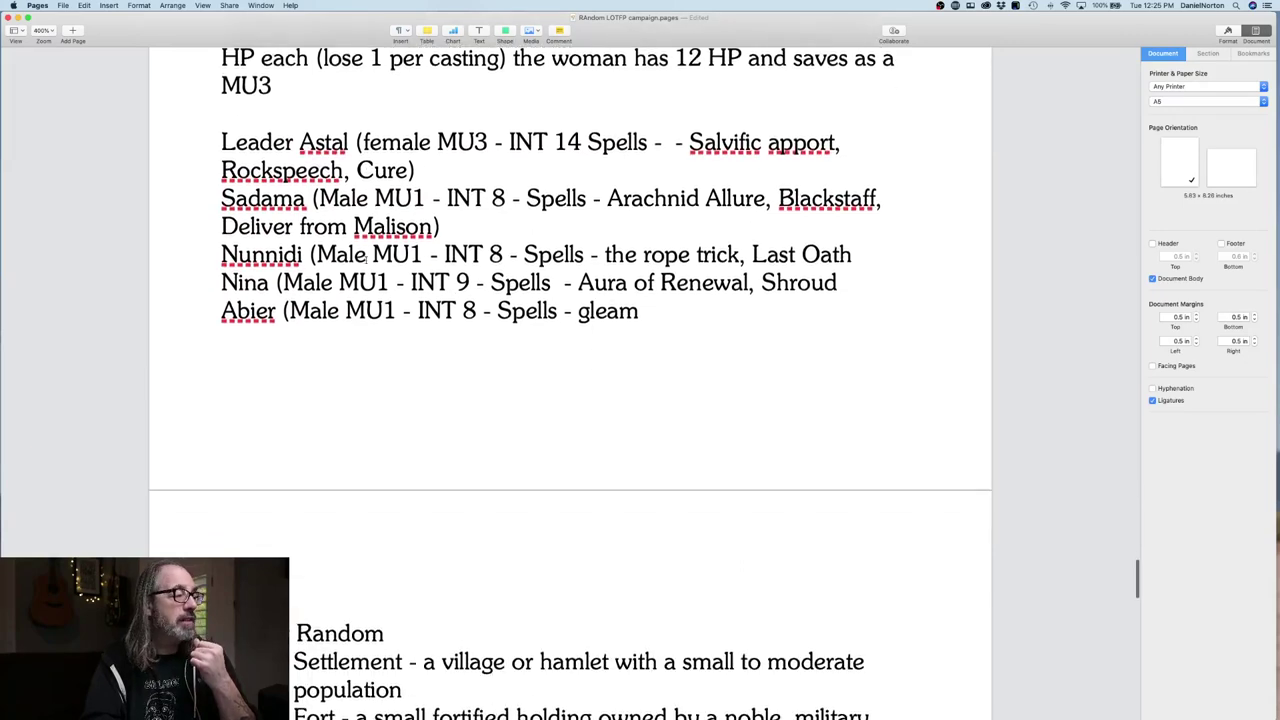
scroll(366, 258, "up", 6)
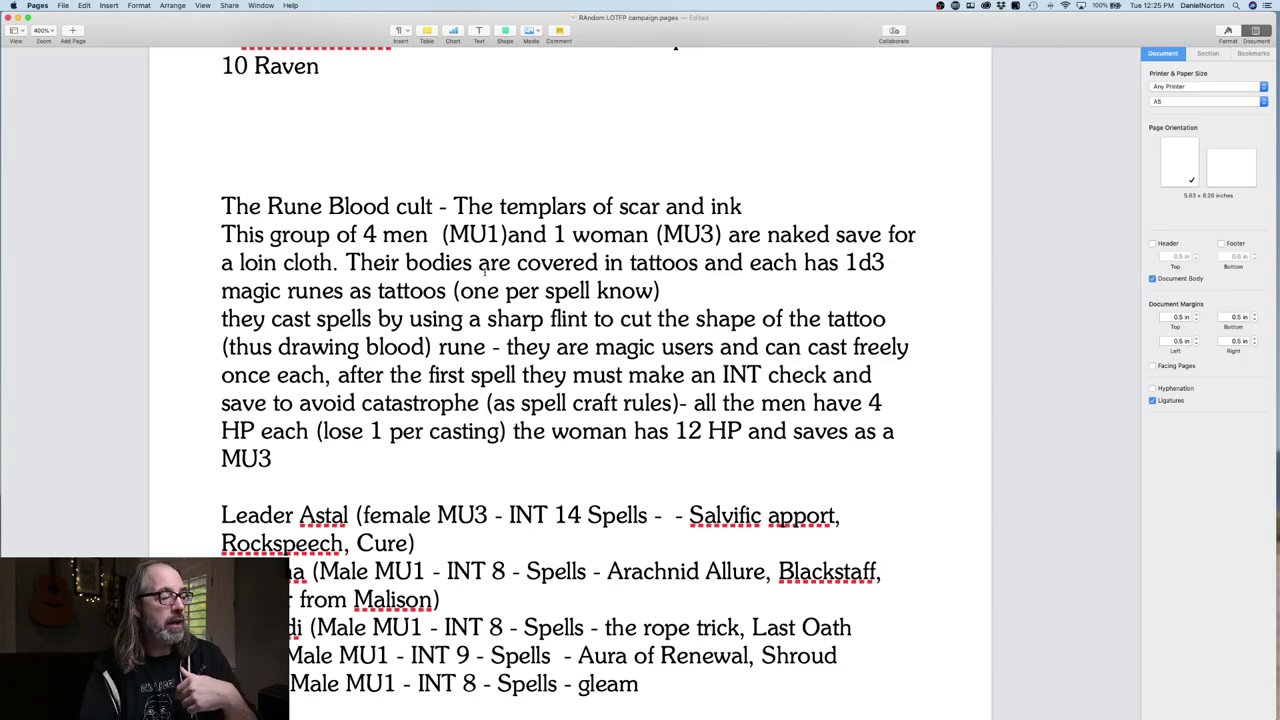
- Read the Rune Blood cult's member list with their spells and continue to the Totally Random table
scroll(575, 284, "down", 5)
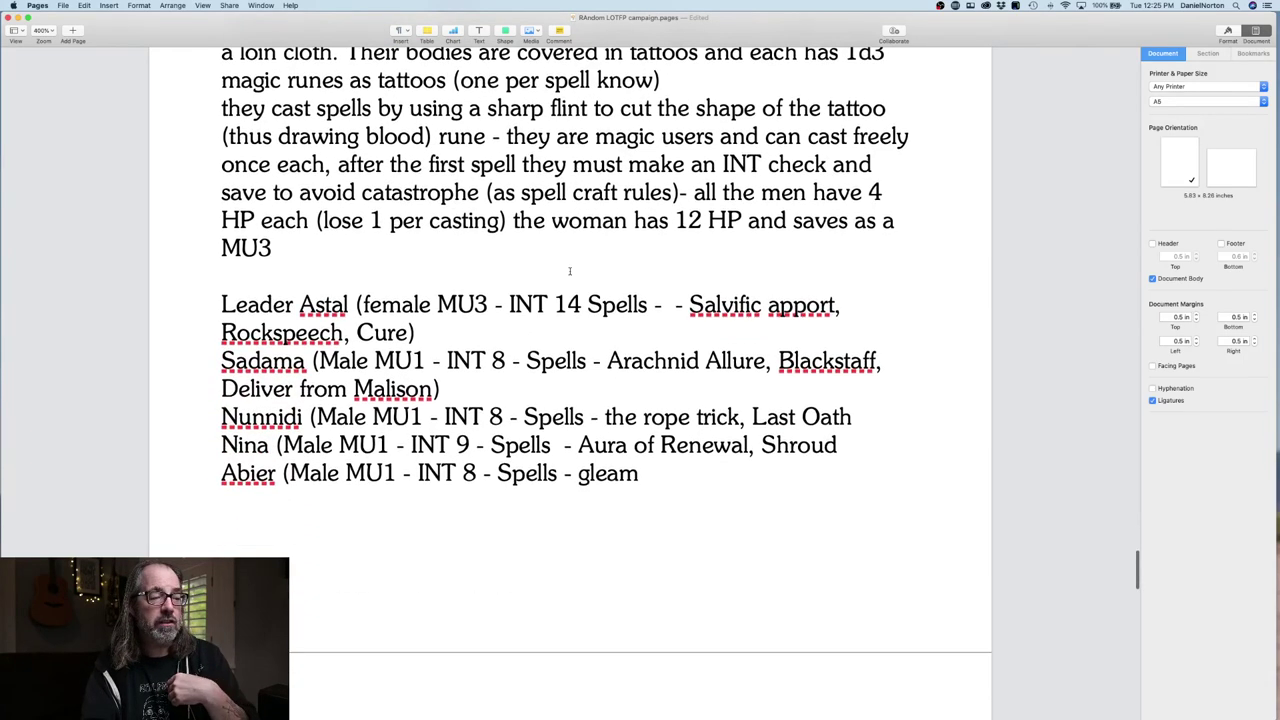
scroll(575, 313, "down", 1)
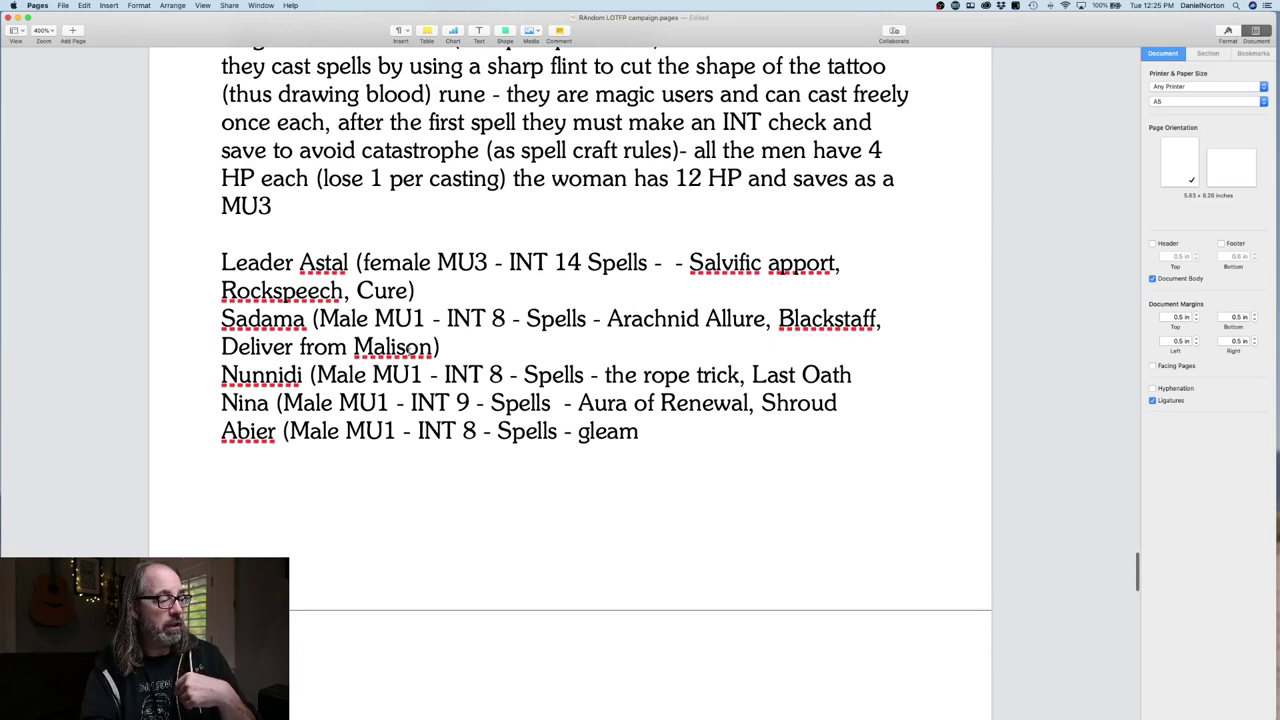
scroll(593, 342, "down", 2)
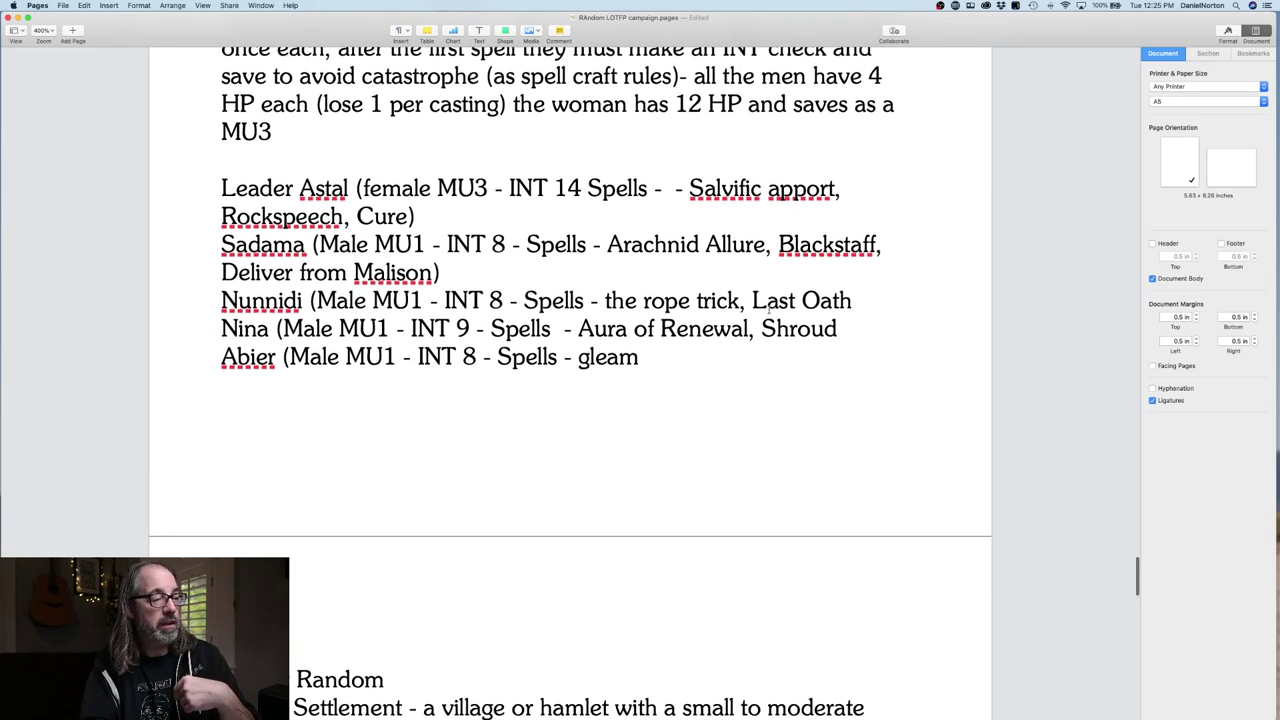
scroll(670, 331, "down", 6)
scroll(672, 333, "down", 3)
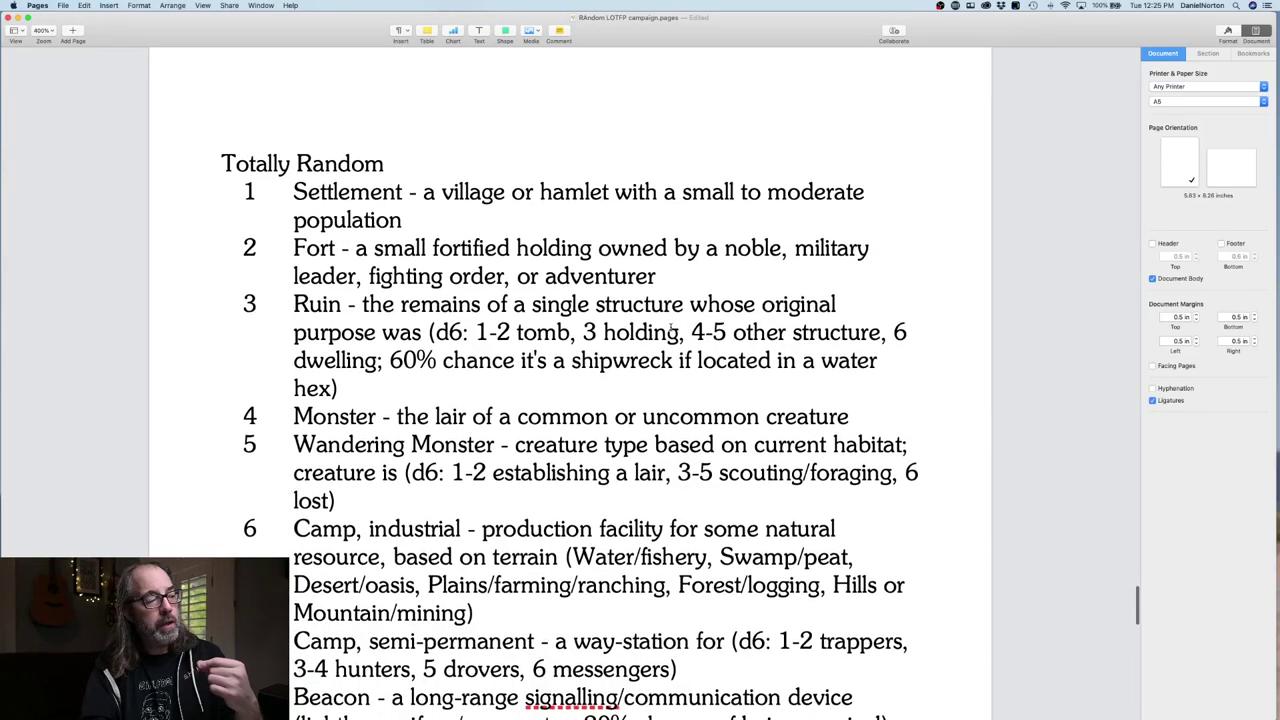
- Skim the Totally Random table and return to its opening entries, from Settlement to industrial Camp
scroll(671, 330, "down", 2)
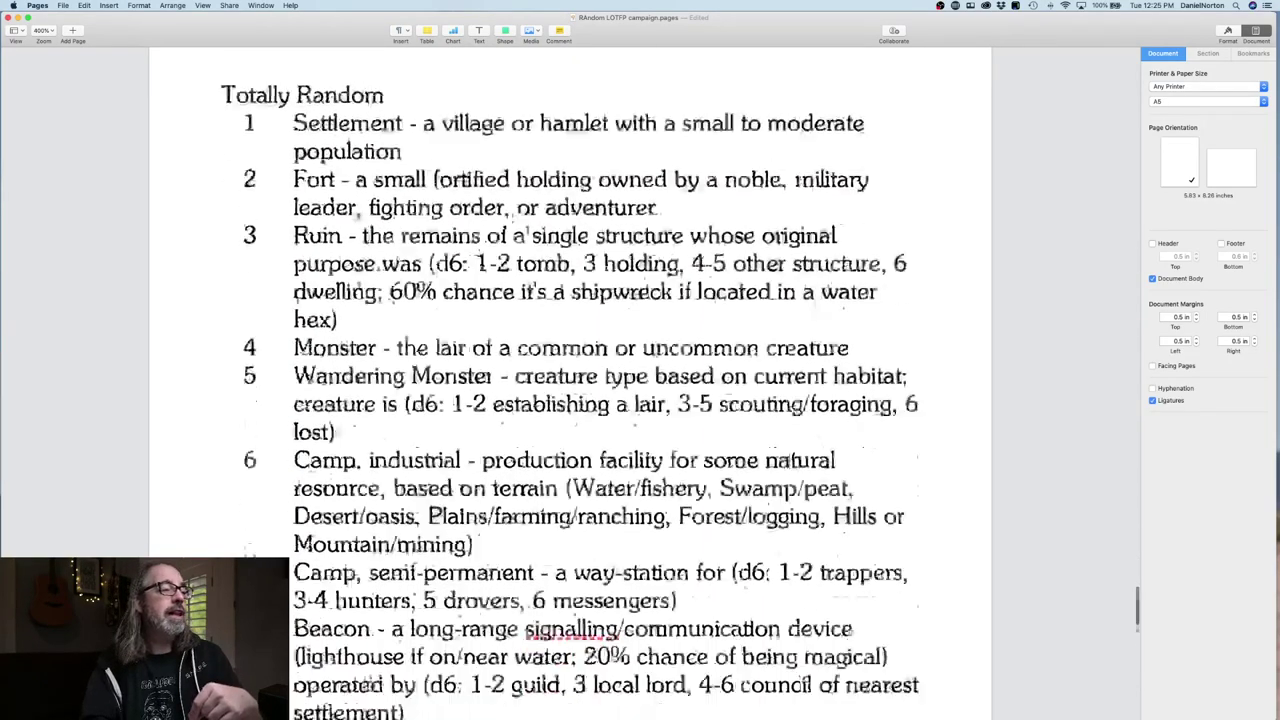
scroll(670, 326, "down", 20)
scroll(670, 326, "up", 18)
scroll(670, 326, "up", 9)
scroll(670, 326, "down", 6)
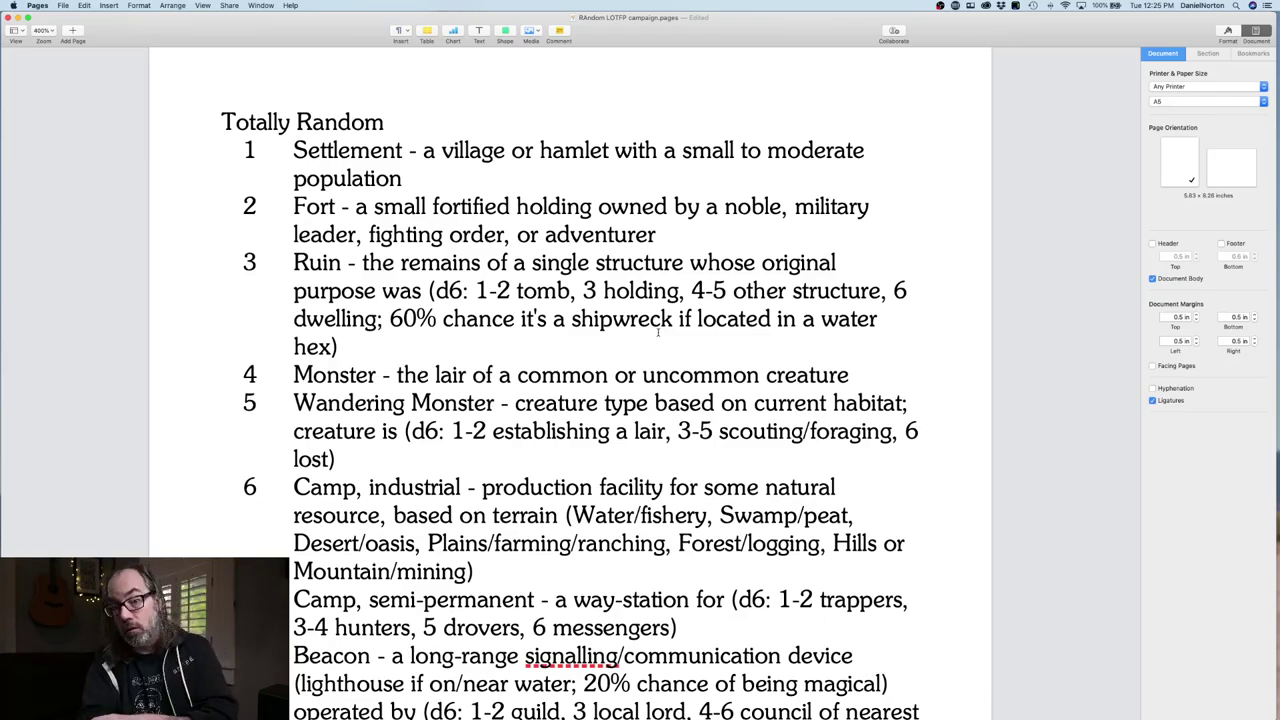
- Examine the Totally Random table's entries from 13 Crossing to 20 Gathering Place, and return to the table's heading
scroll(658, 333, "down", 15)
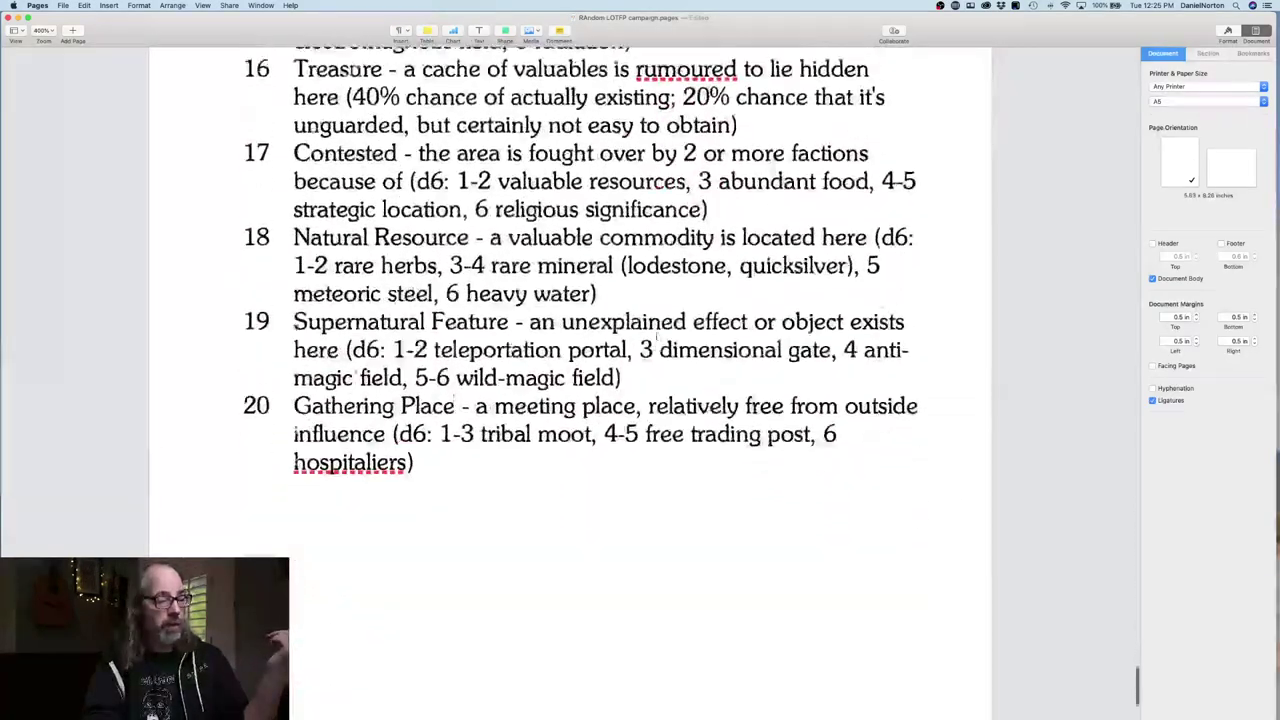
scroll(656, 337, "down", 1)
scroll(656, 337, "up", 10)
scroll(656, 336, "down", 15)
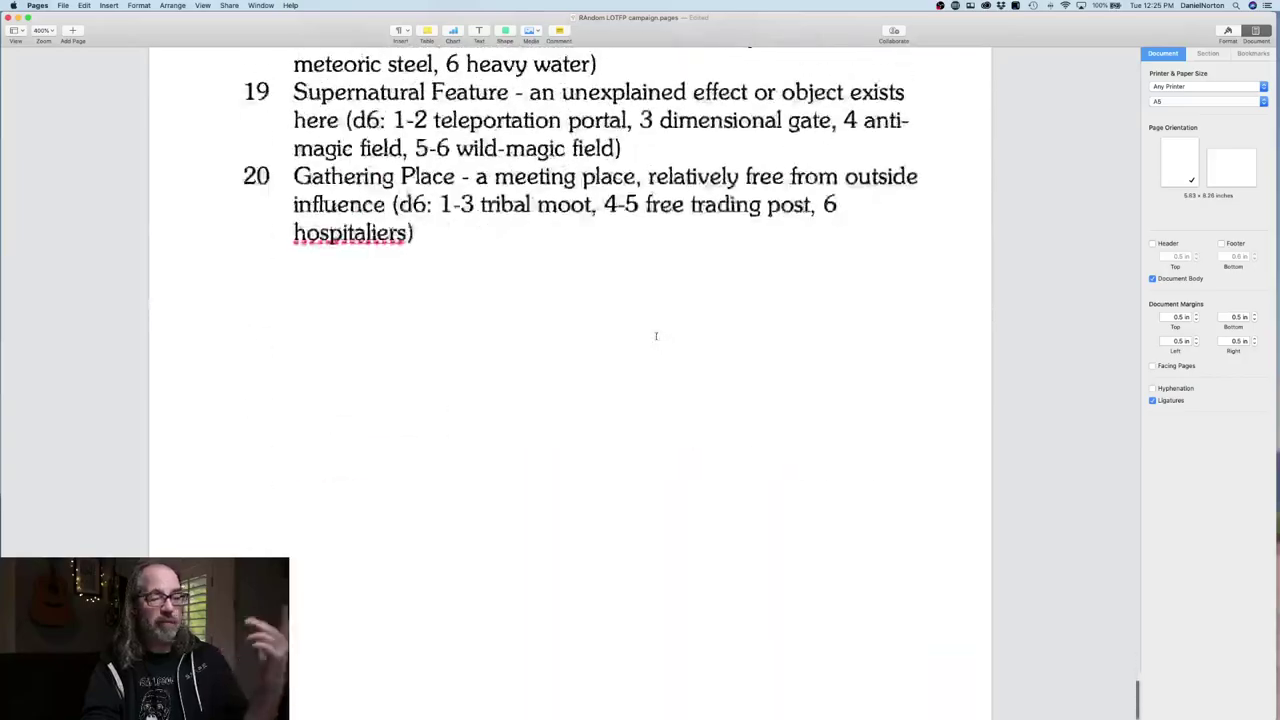
scroll(656, 337, "up", 10)
scroll(657, 340, "down", 8)
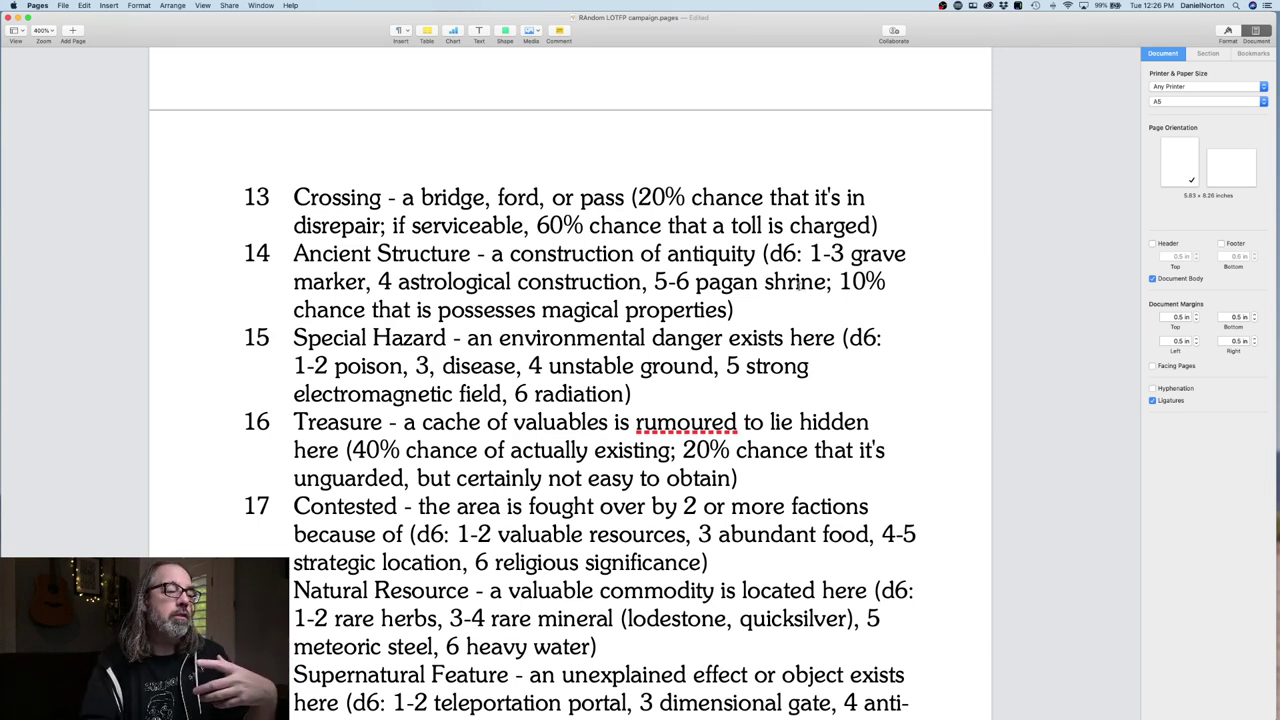
scroll(686, 340, "down", 5)
scroll(686, 341, "up", 20)
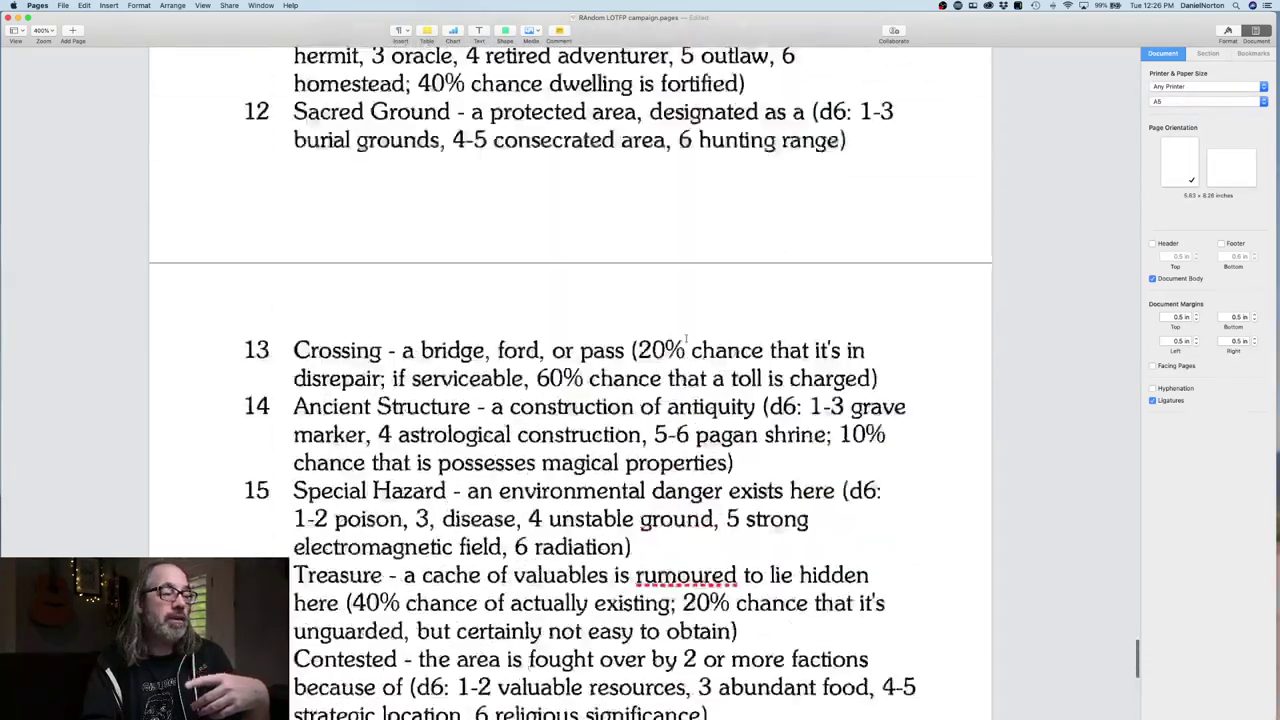
scroll(686, 340, "up", 4)
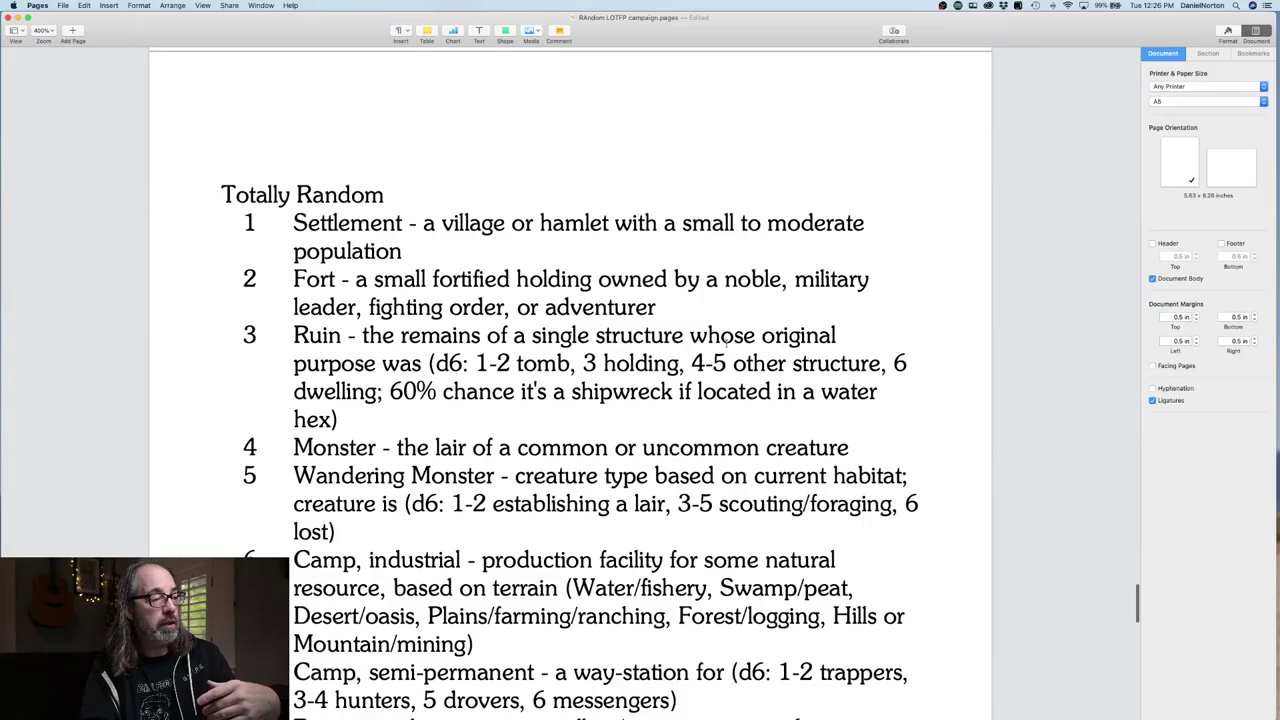
- Duplicate the 1d8 encounter list from Monster to Pilgrims Table II below itself on the first page, separated by a blank line
scroll(725, 340, "up", 20)
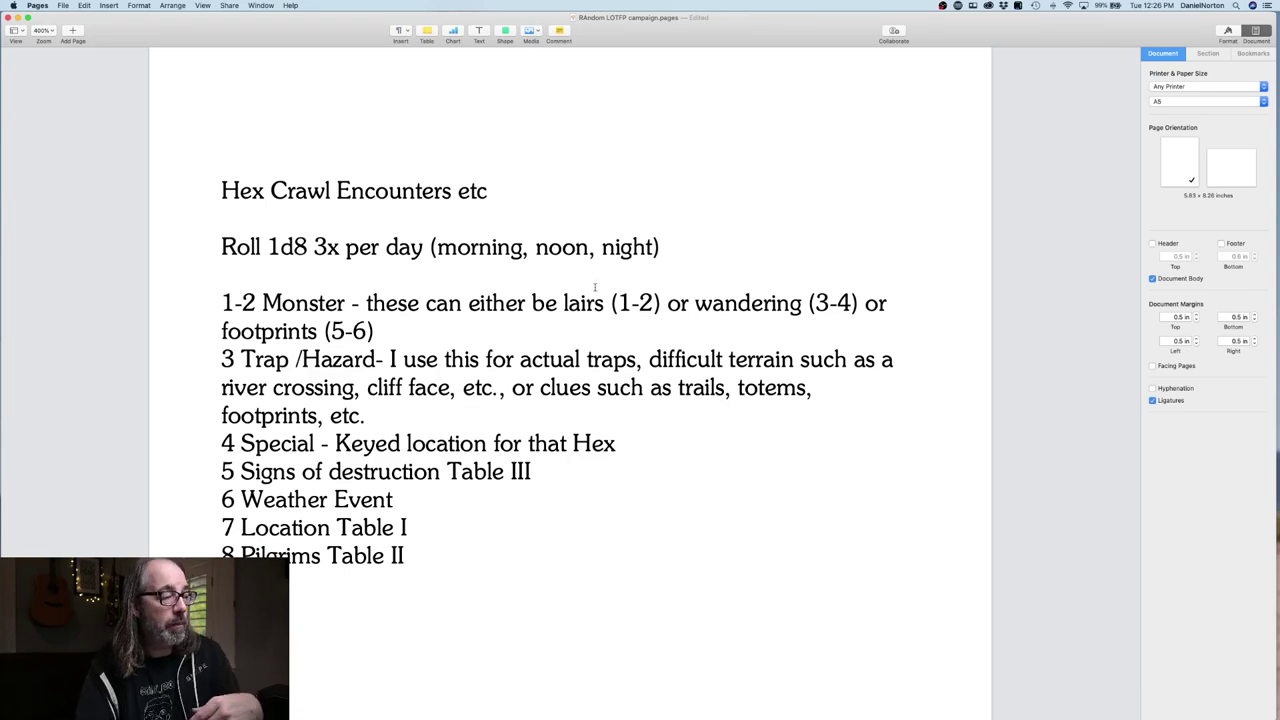
scroll(594, 287, "down", 5)
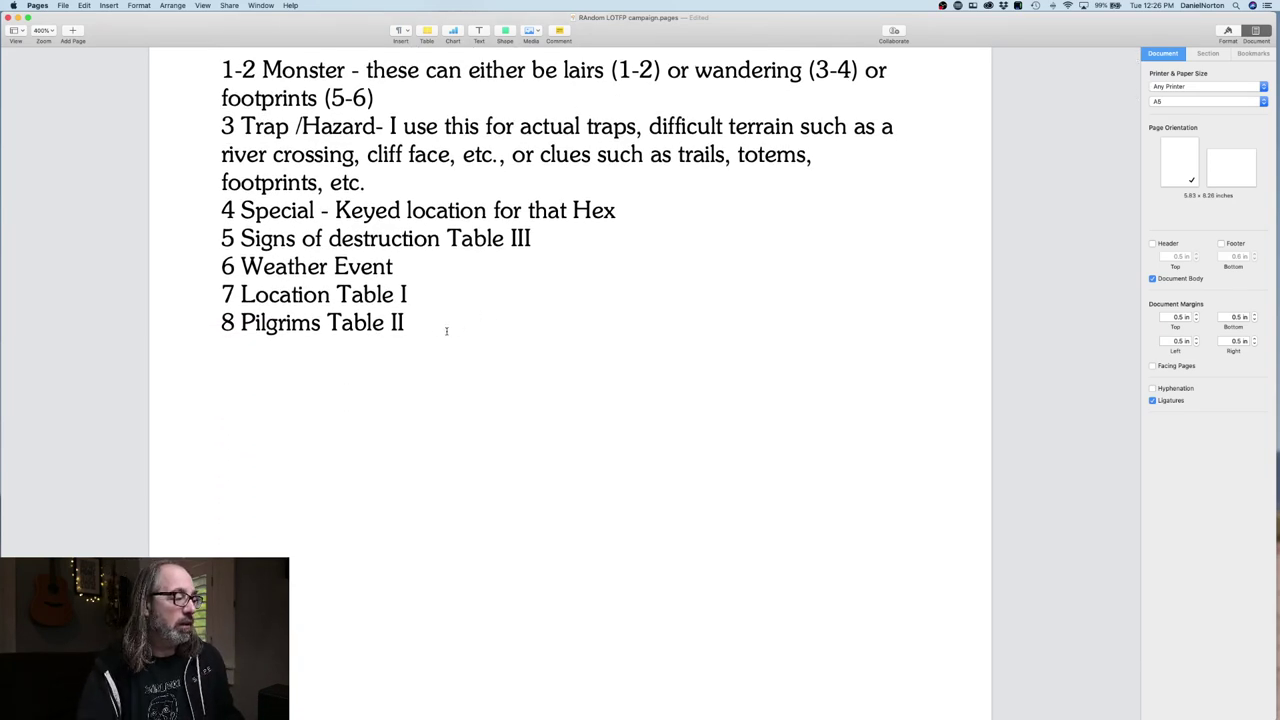
scroll(446, 331, "up", 2)
left_click_drag(425, 418, 222, 160)
key("super+c")
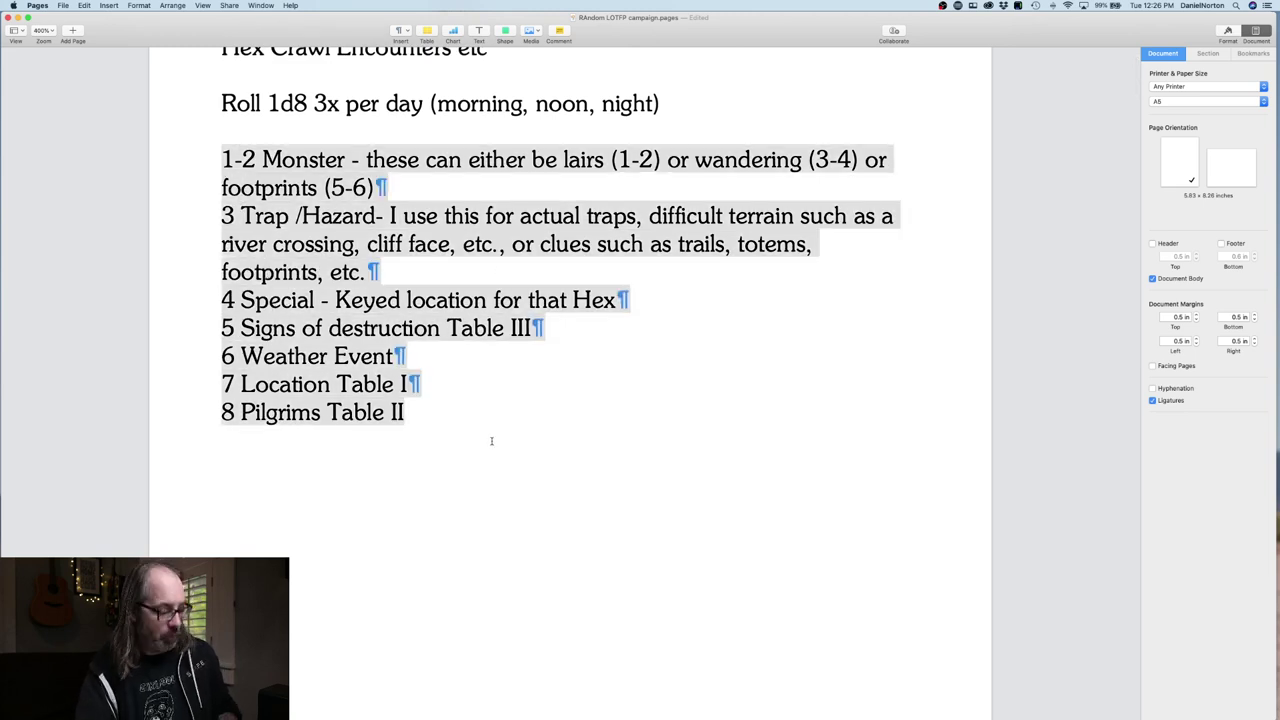
left_click(460, 420)
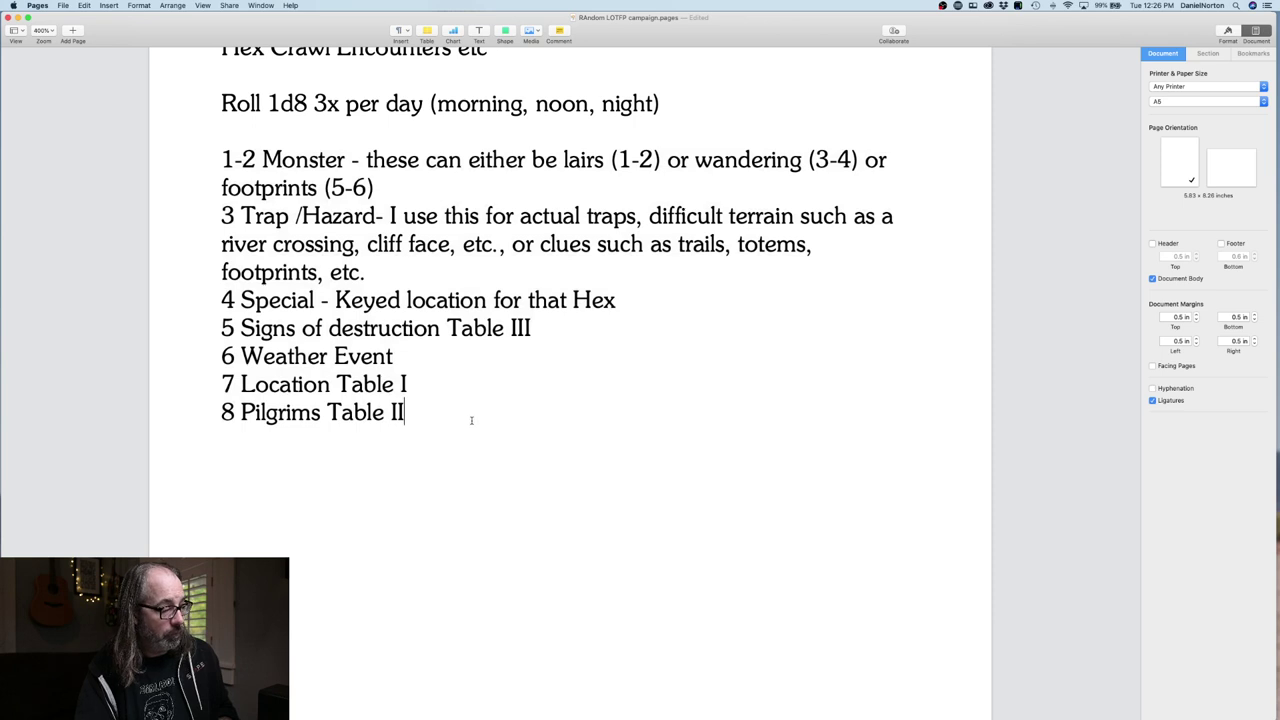
key("Return")
key("Return")
key("super+v")
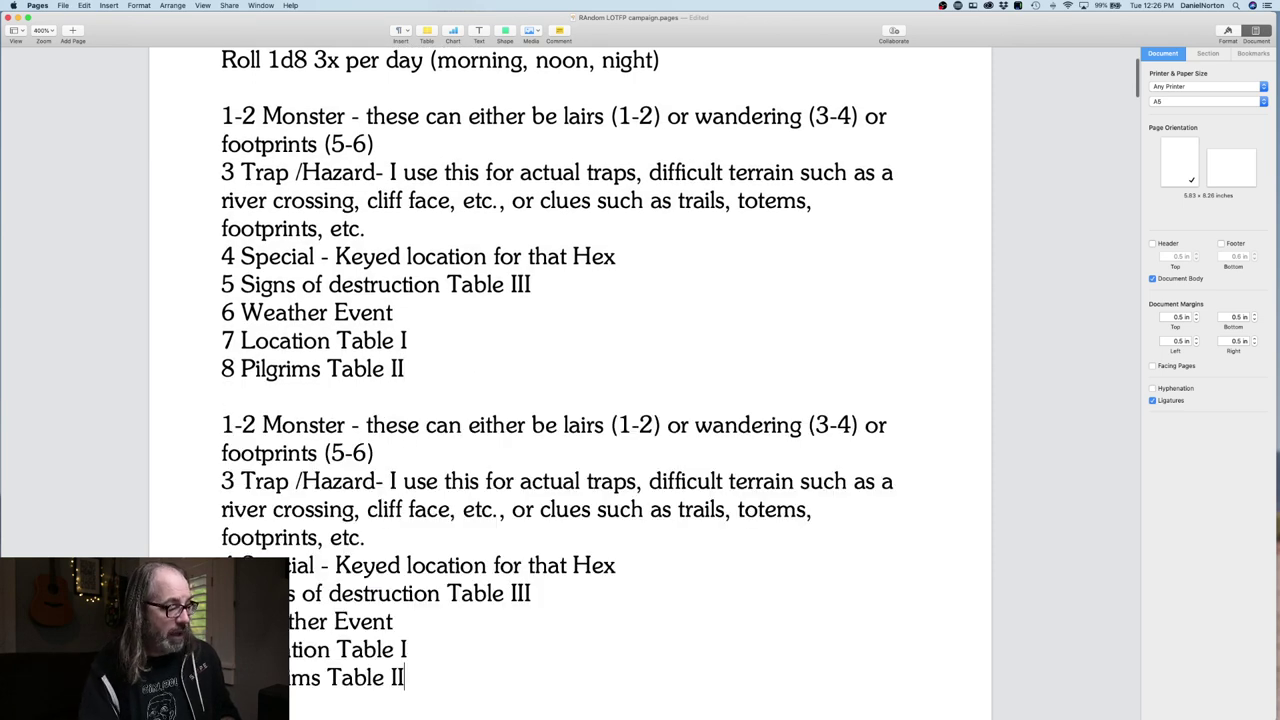
- Check Location Encounters Table I and return to the Hex Crawl Encounters lists at the document's start
scroll(587, 382, "up", 3)
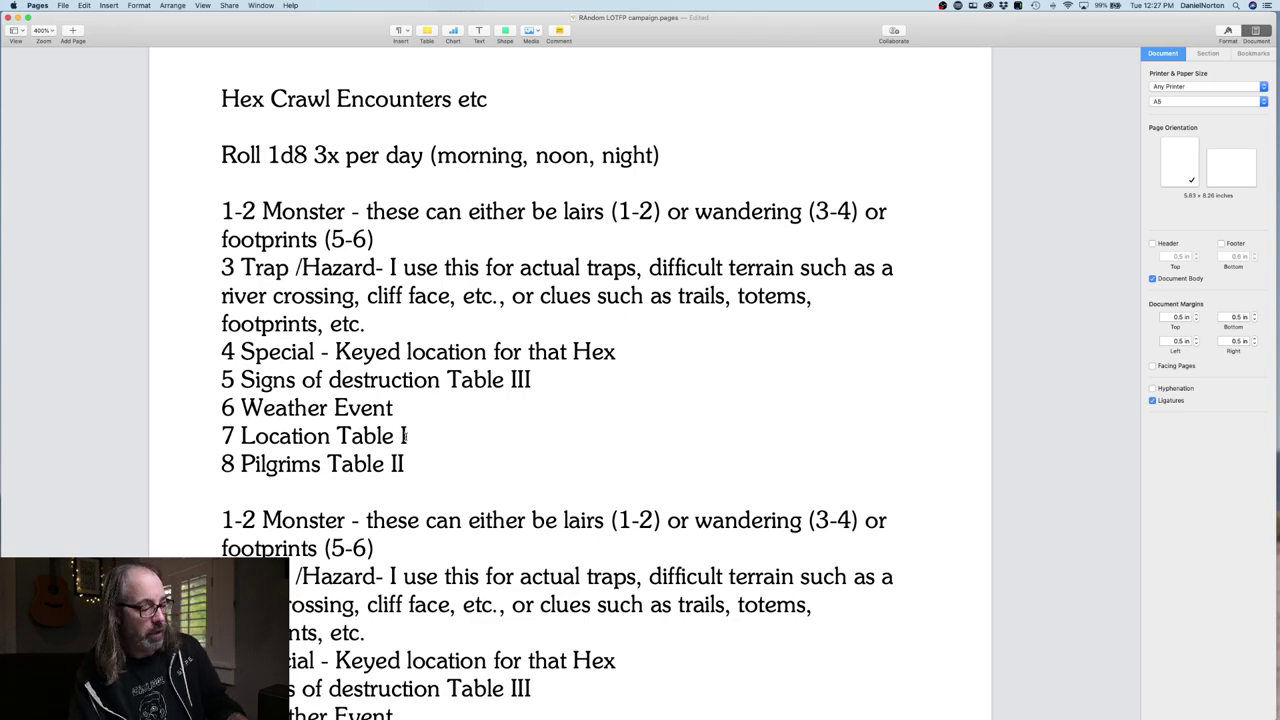
scroll(490, 410, "down", 15)
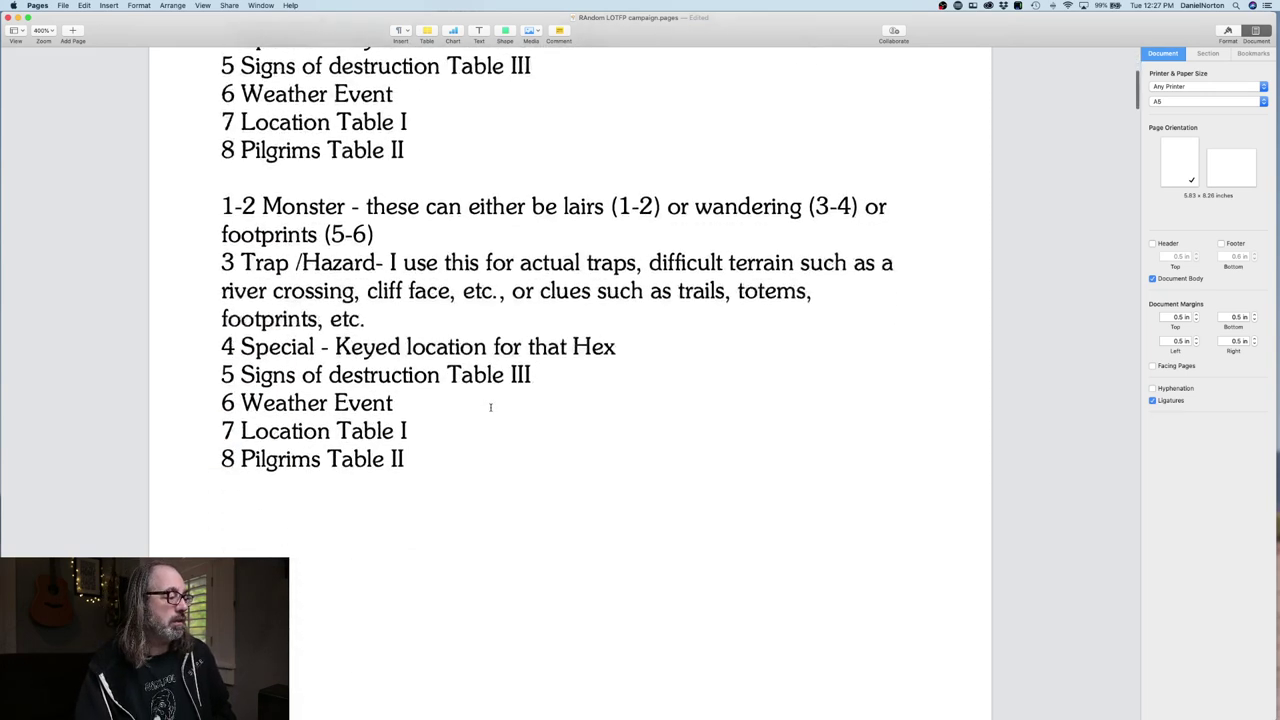
scroll(490, 413, "down", 5)
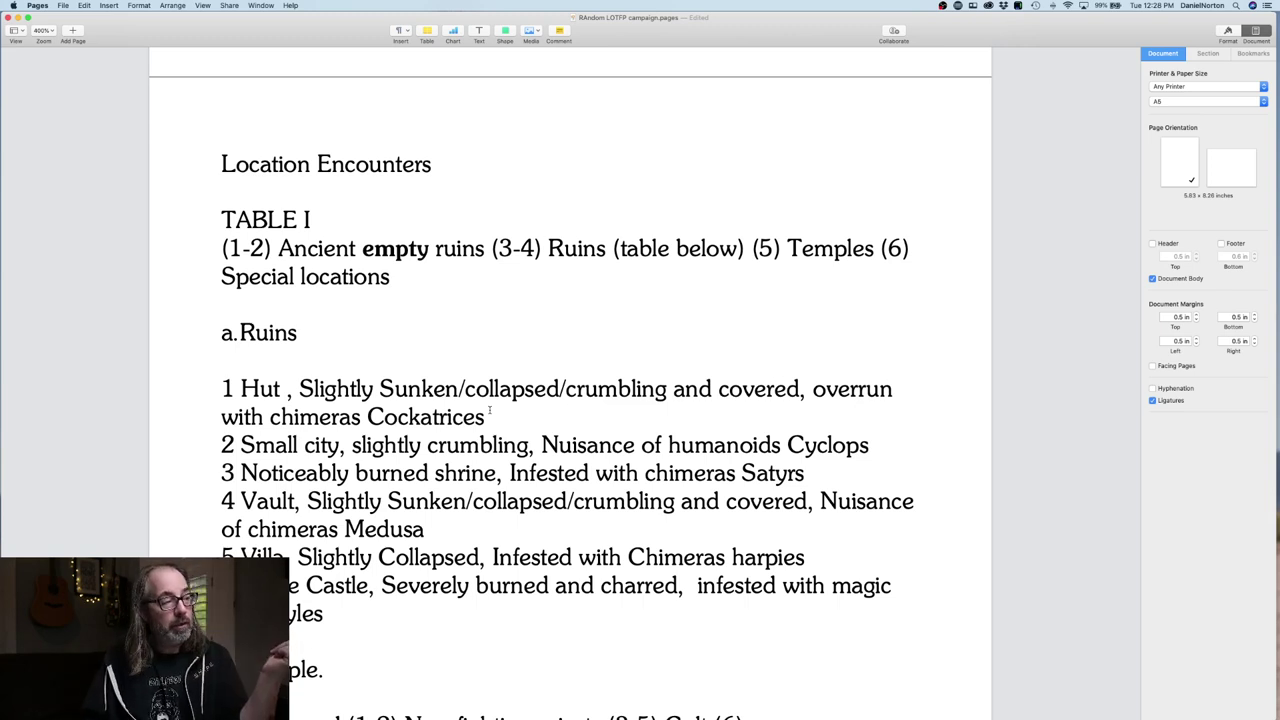
scroll(436, 381, "up", 10)
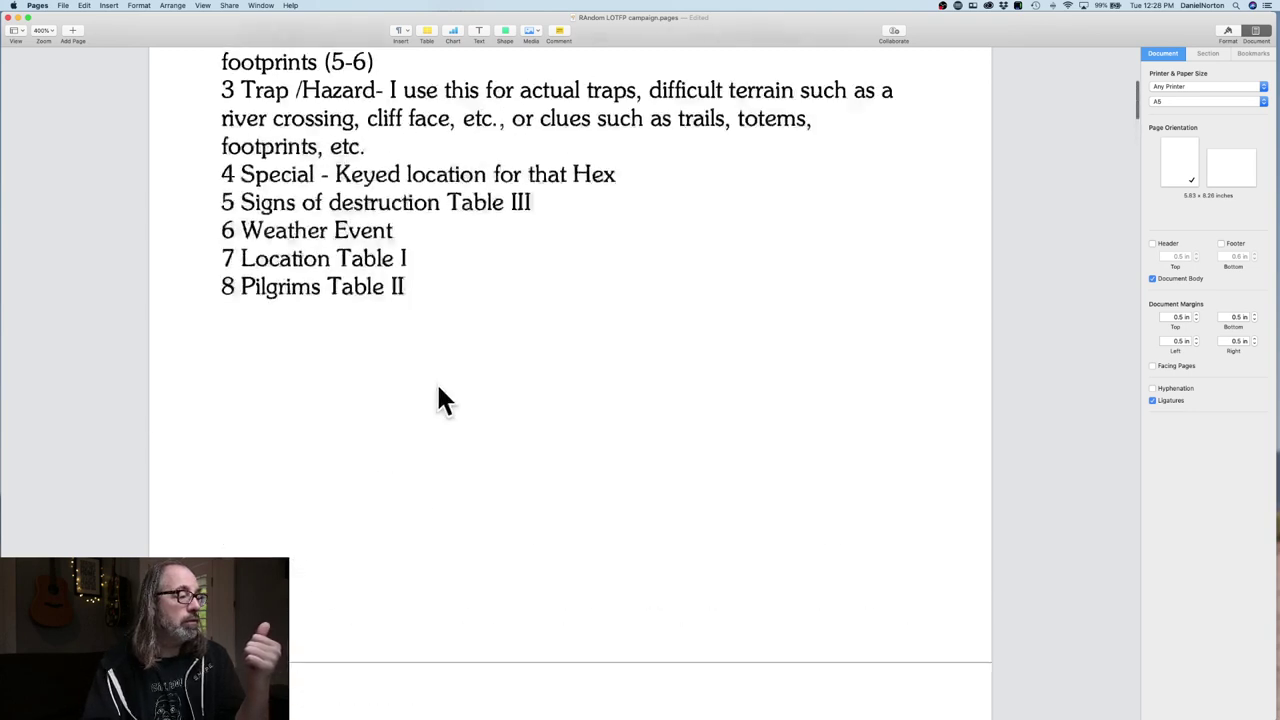
scroll(438, 386, "down", 1)
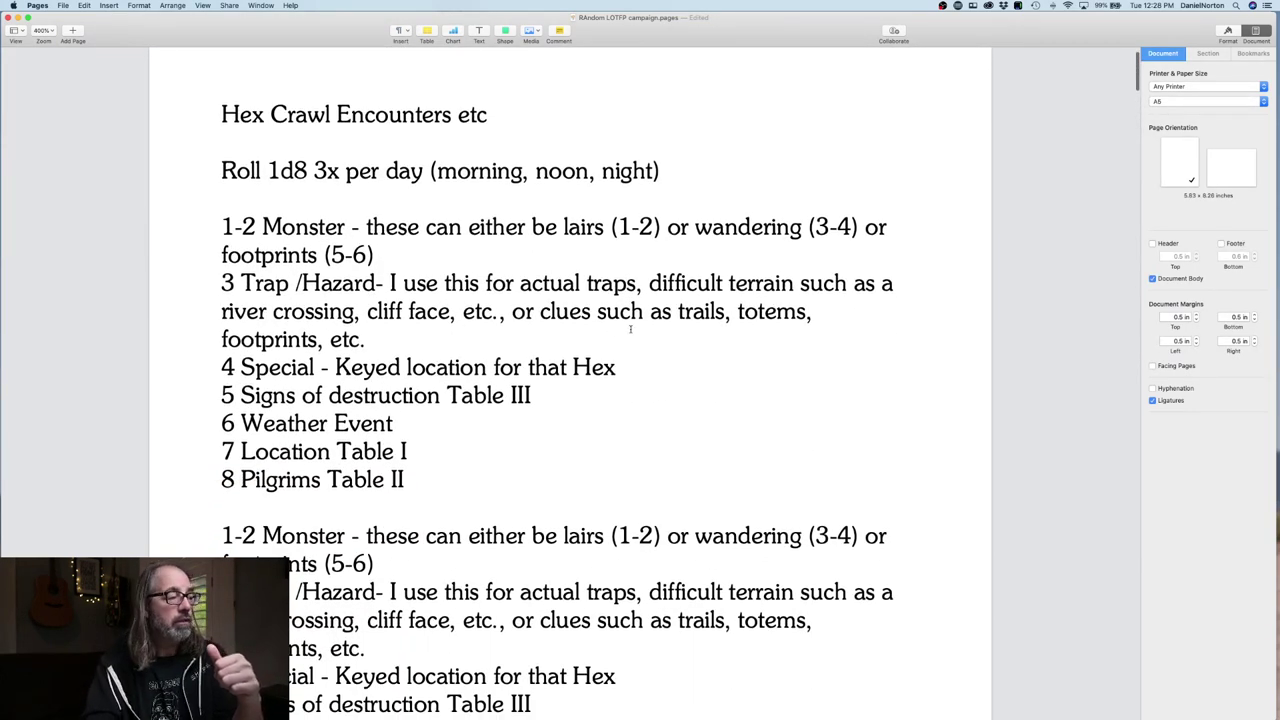
scroll(630, 328, "down", 2)
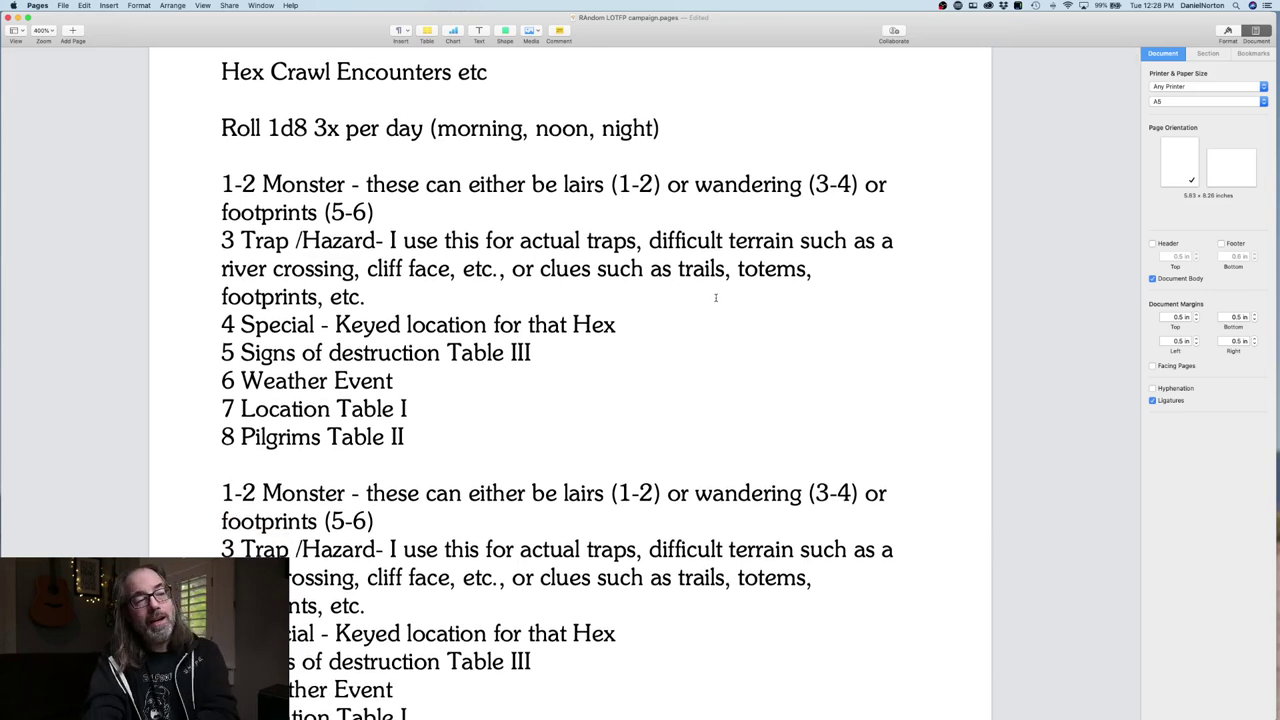
scroll(715, 297, "down", 2)
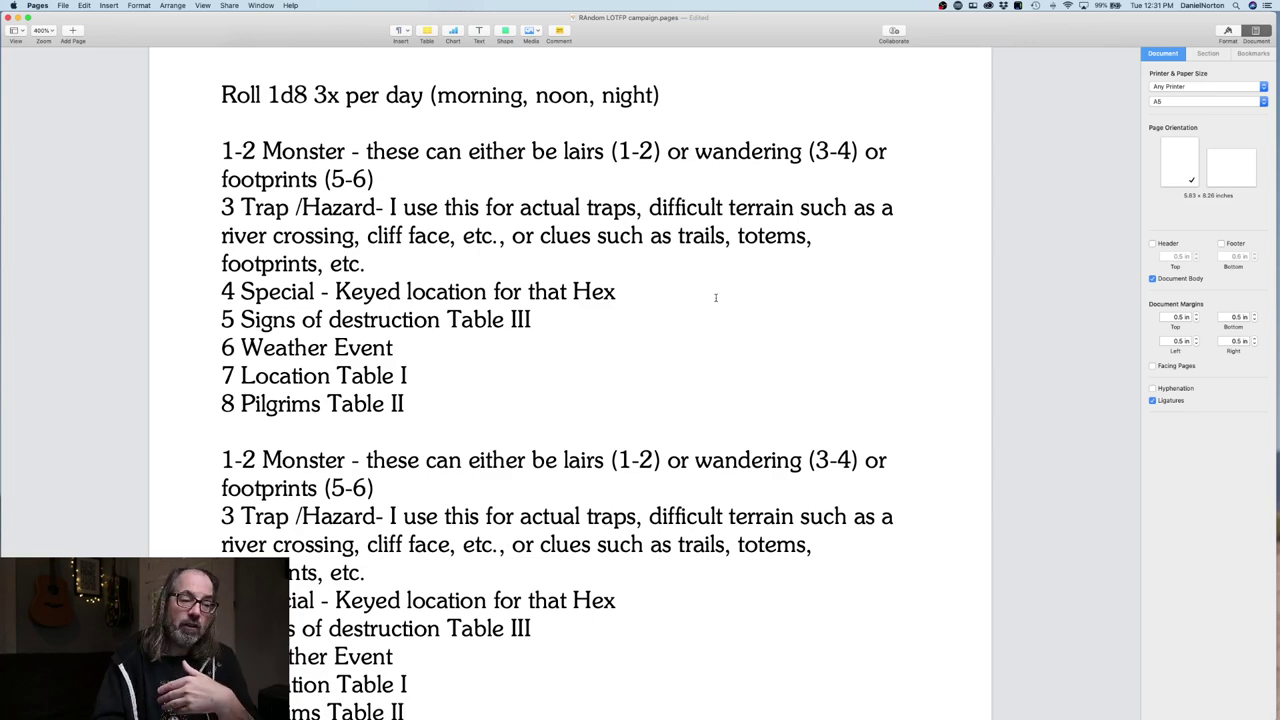
- Insert three more blank lines above the duplicated encounter list, before its 1-2 Monster entry
scroll(747, 437, "down", 6)
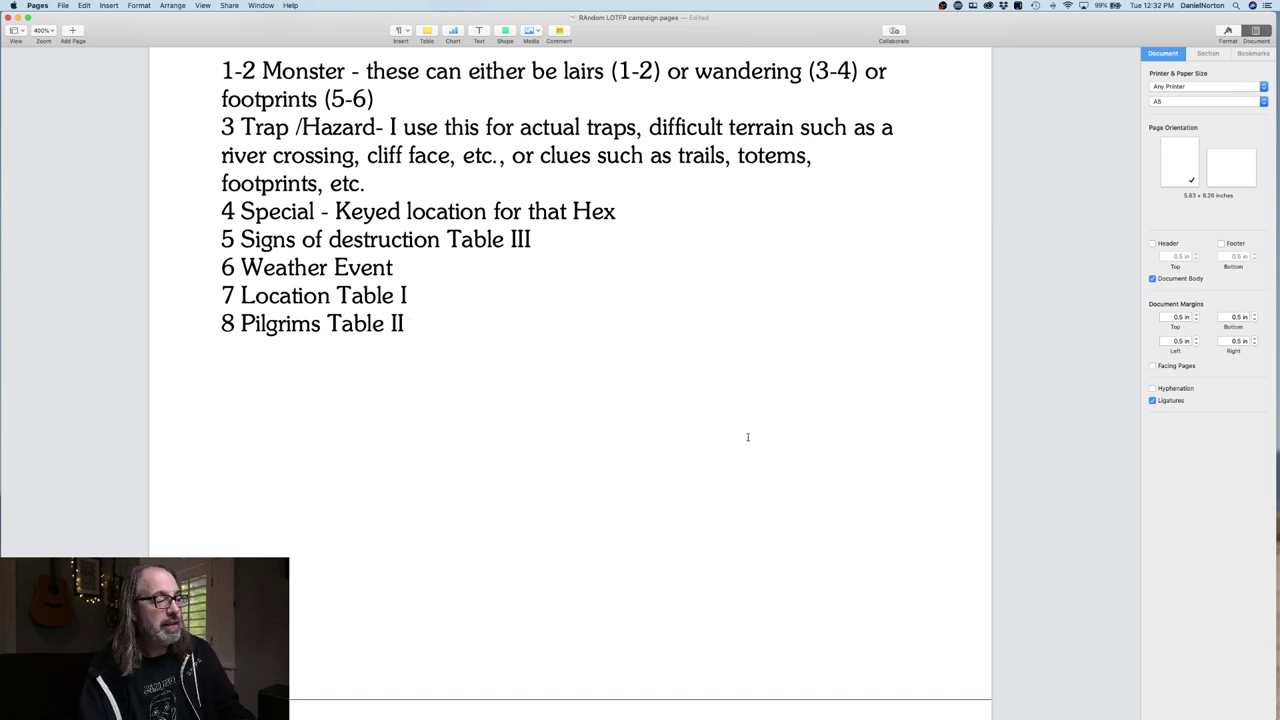
scroll(743, 457, "up", 2)
scroll(700, 467, "up", 1)
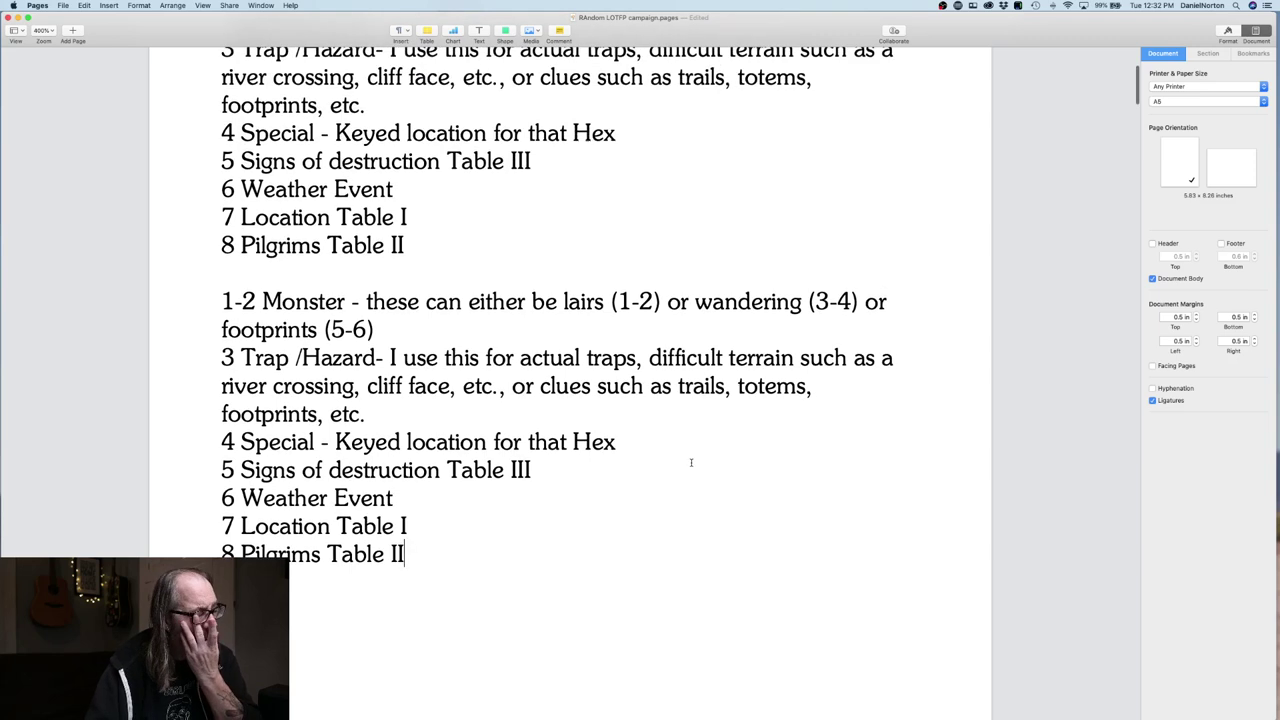
scroll(696, 462, "down", 3)
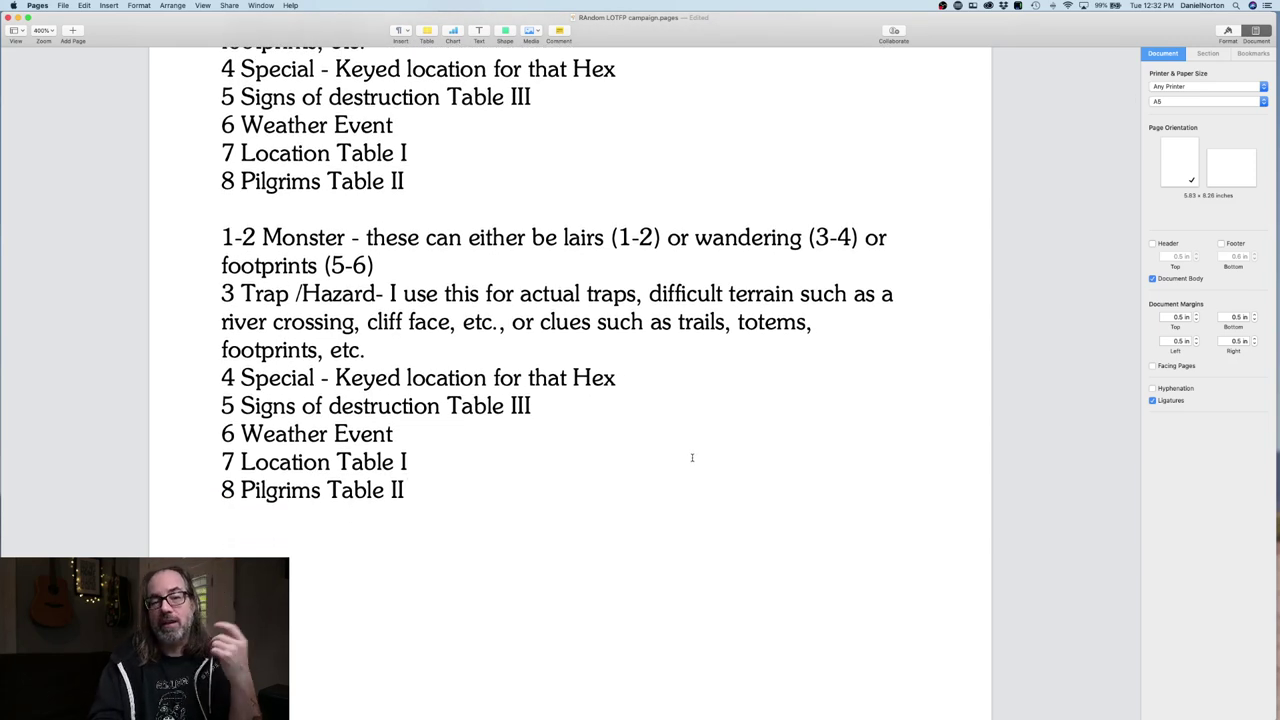
scroll(440, 330, "up", 1)
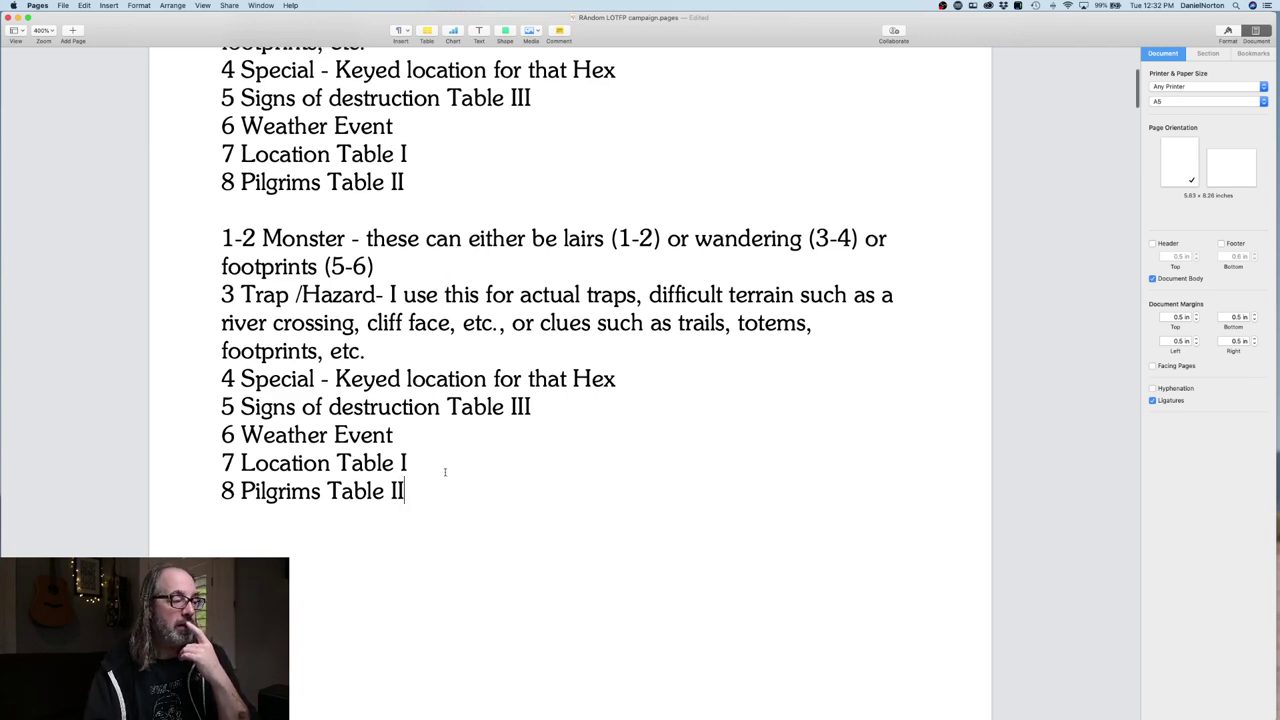
scroll(391, 487, "up", 2)
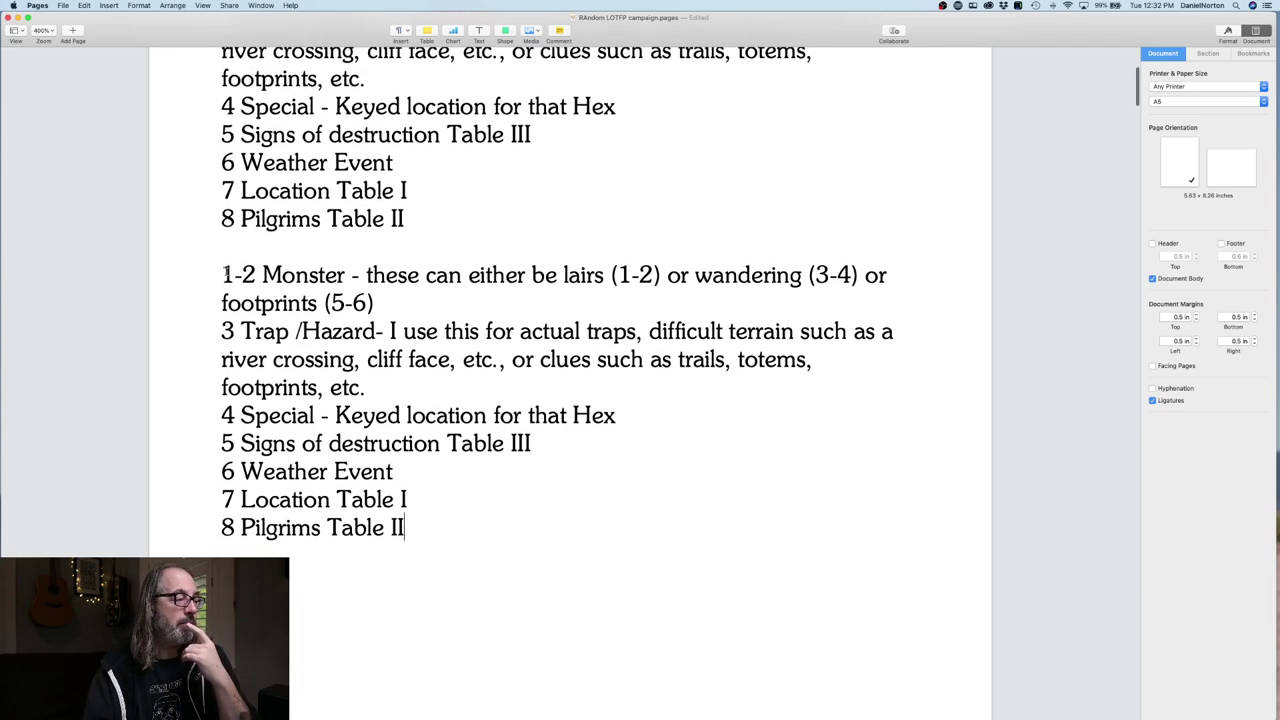
left_click(222, 274)
key("Return")
key("Return")
key("Return")
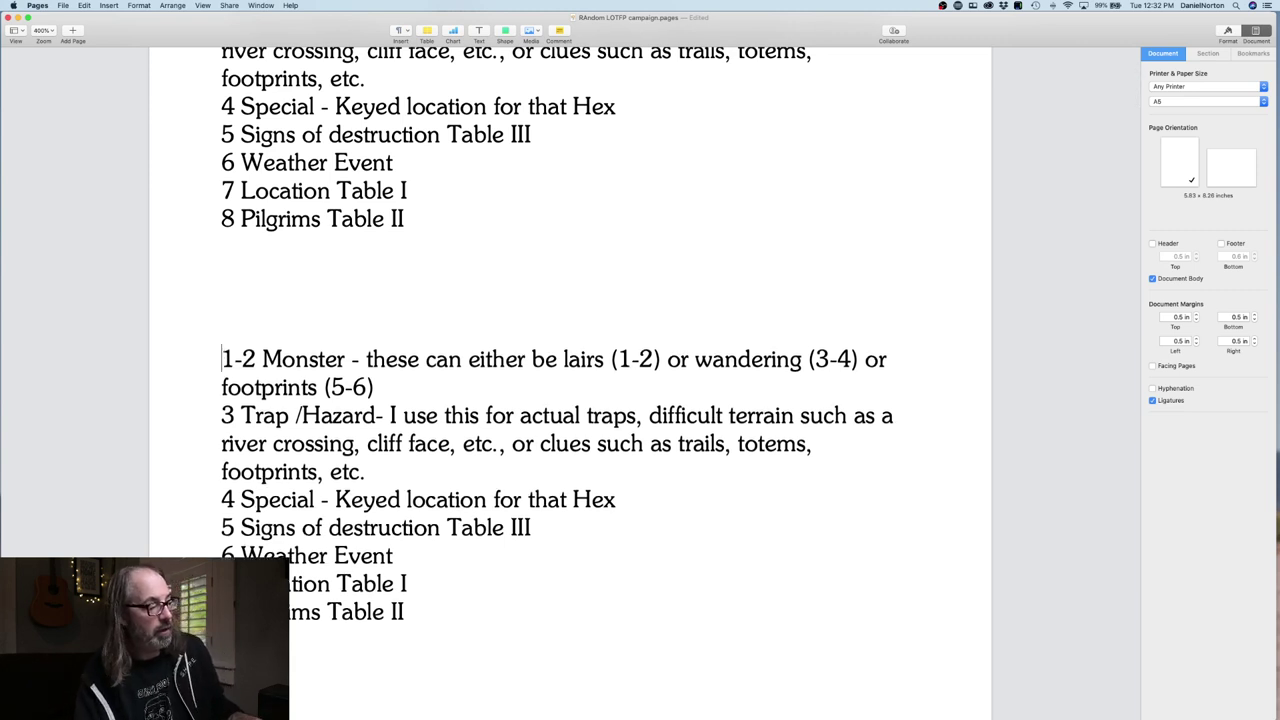
- Enter 3 and 12 on separate lines in the gap between the two encounter lists
key("Up")
key("Up")
key("Up")
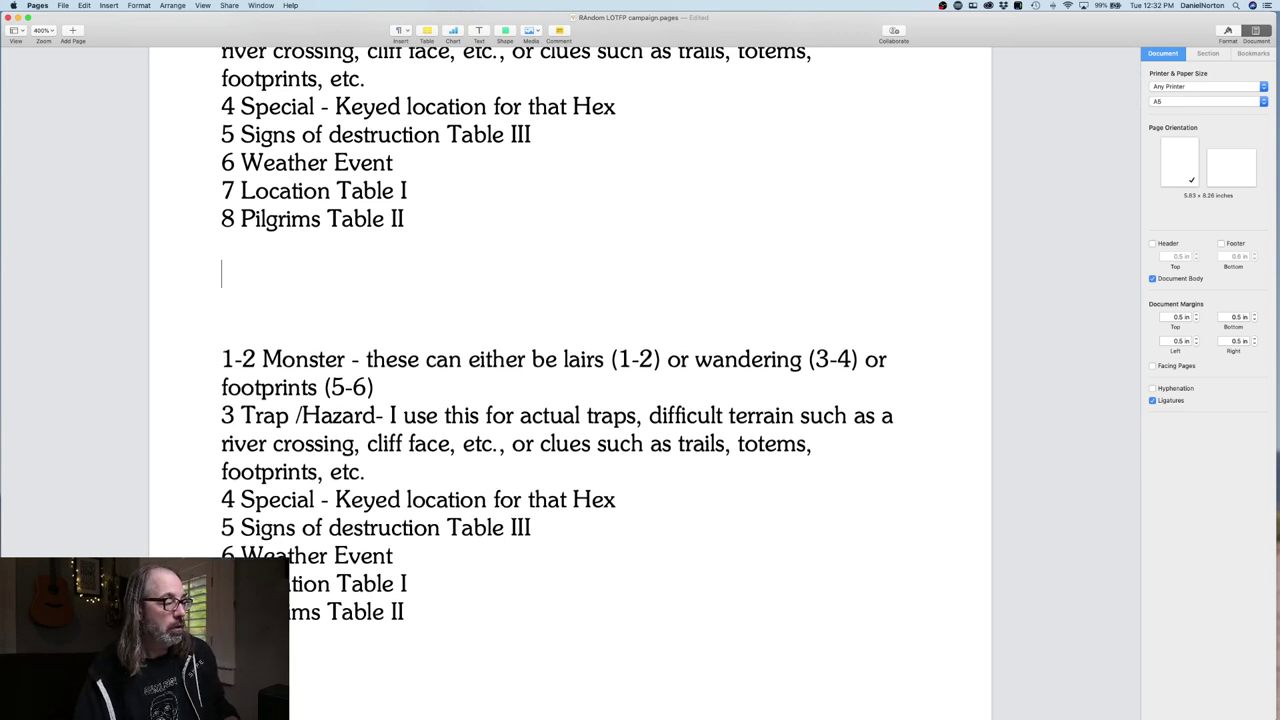
type("3")
key("Return")
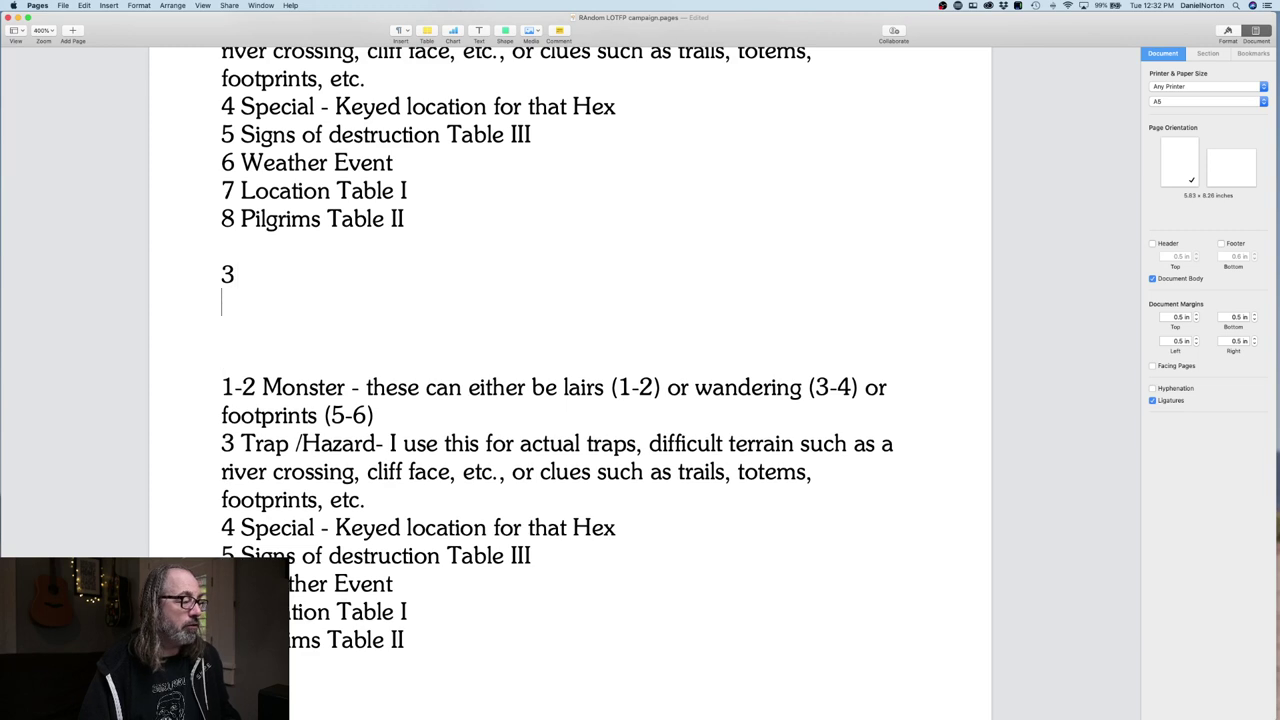
type("12")
left_click(222, 330)
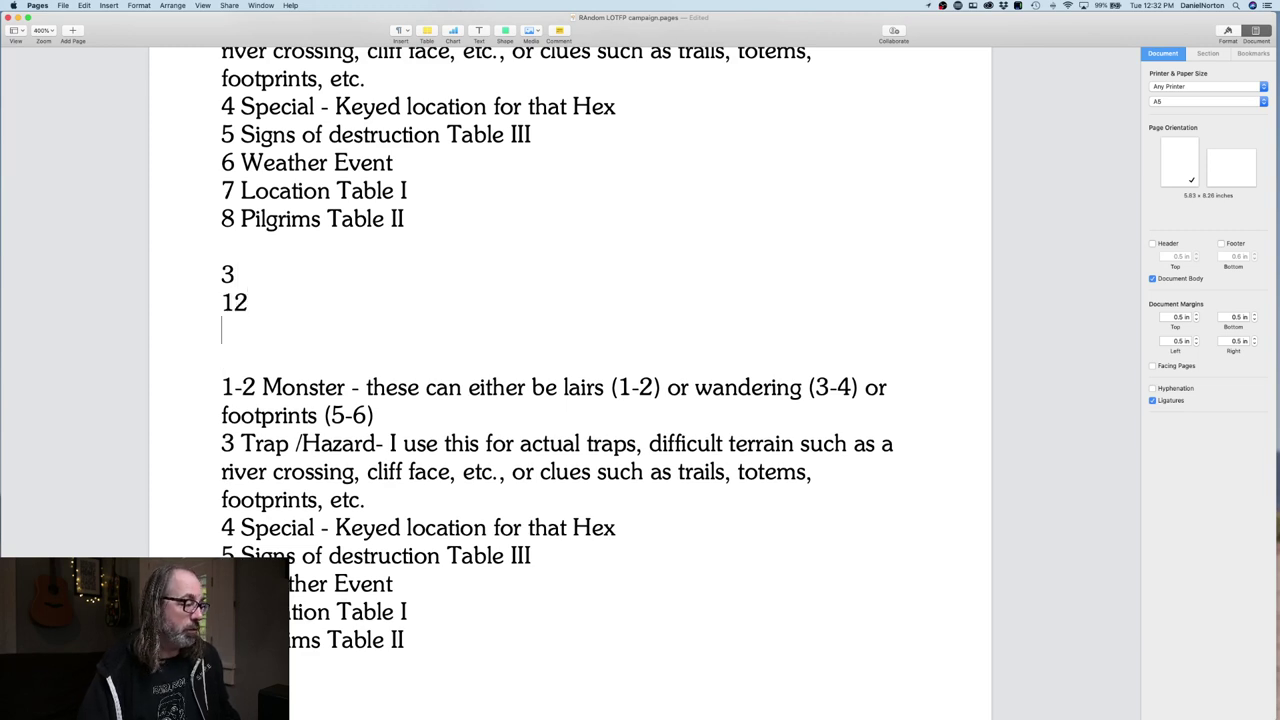
- Change the second number in the gap between the encounter lists to 18
key("Up")
key("Up")
key("Right")
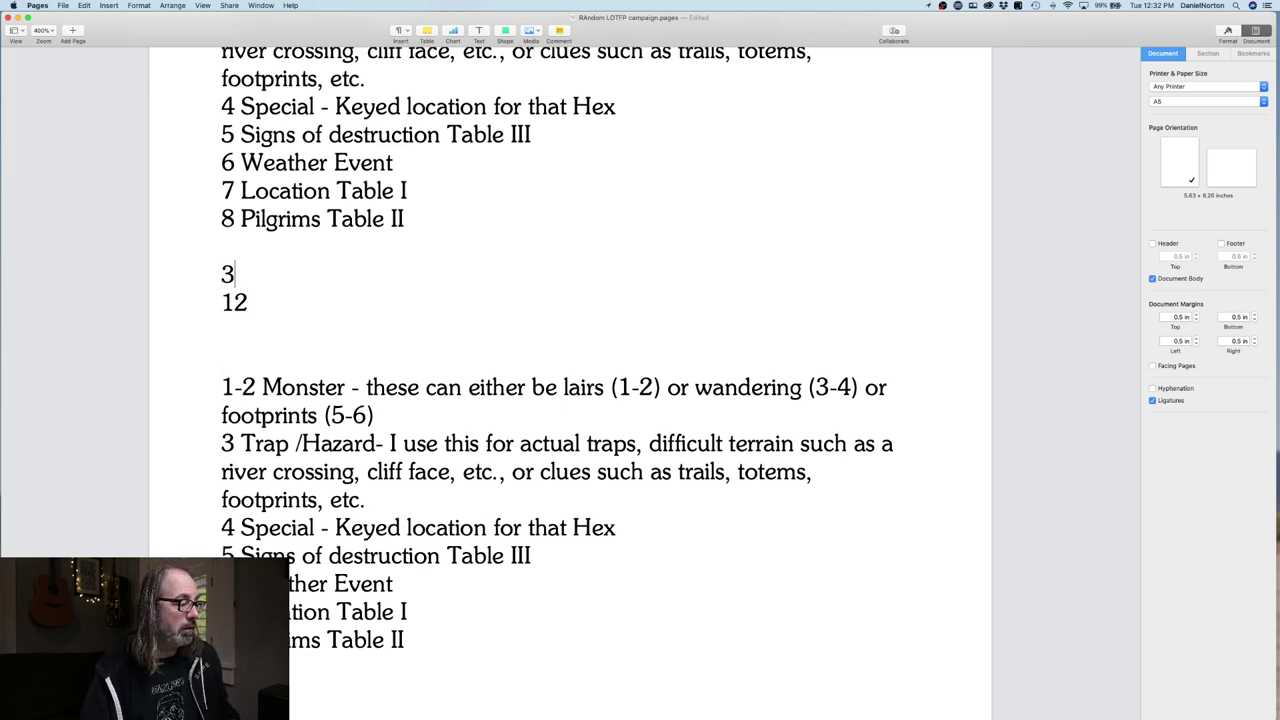
key("Right")
key("BackSpace")
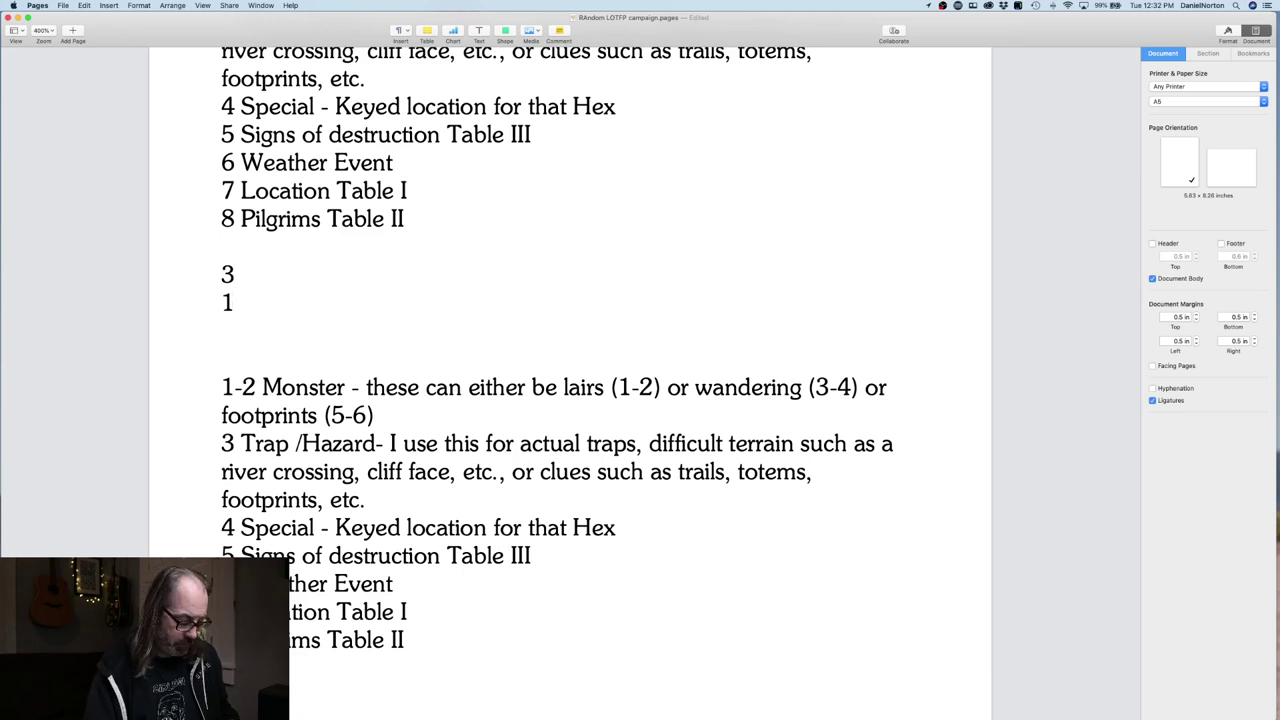
type("8")
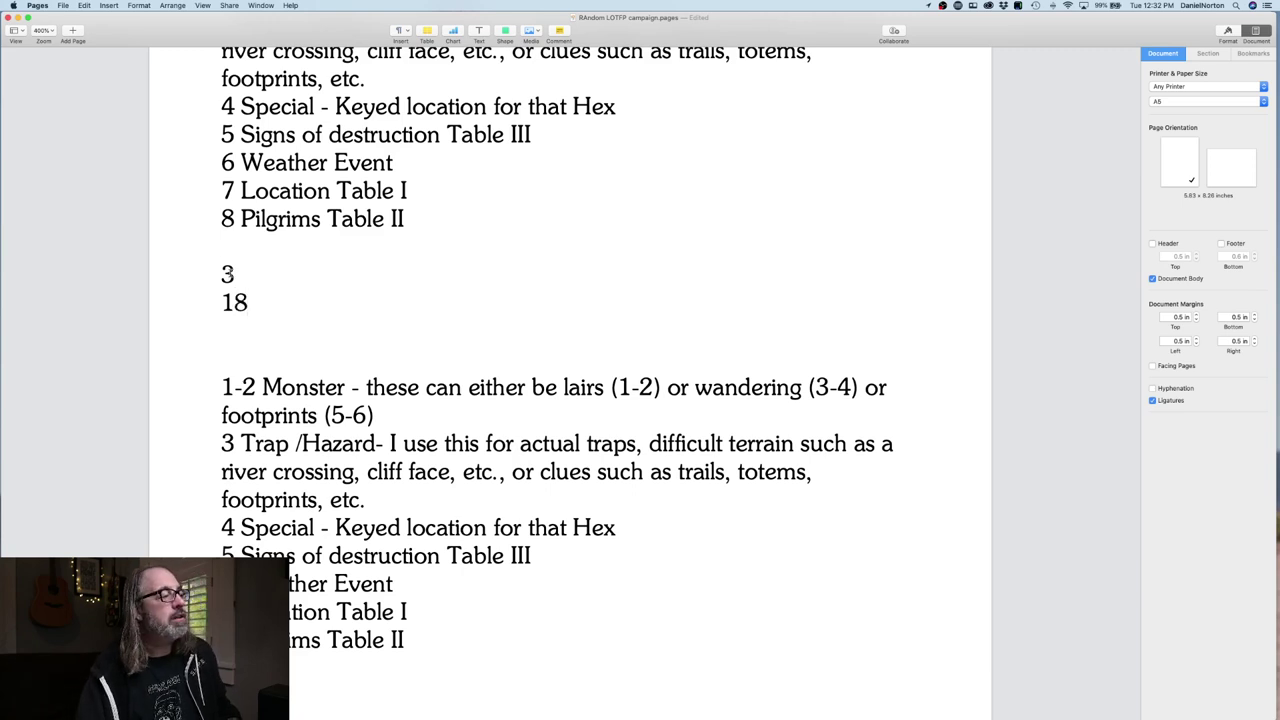
- Insert a blank line between the 3 and the 18 in the gap between the encounter lists
key("Up")
key("Return")
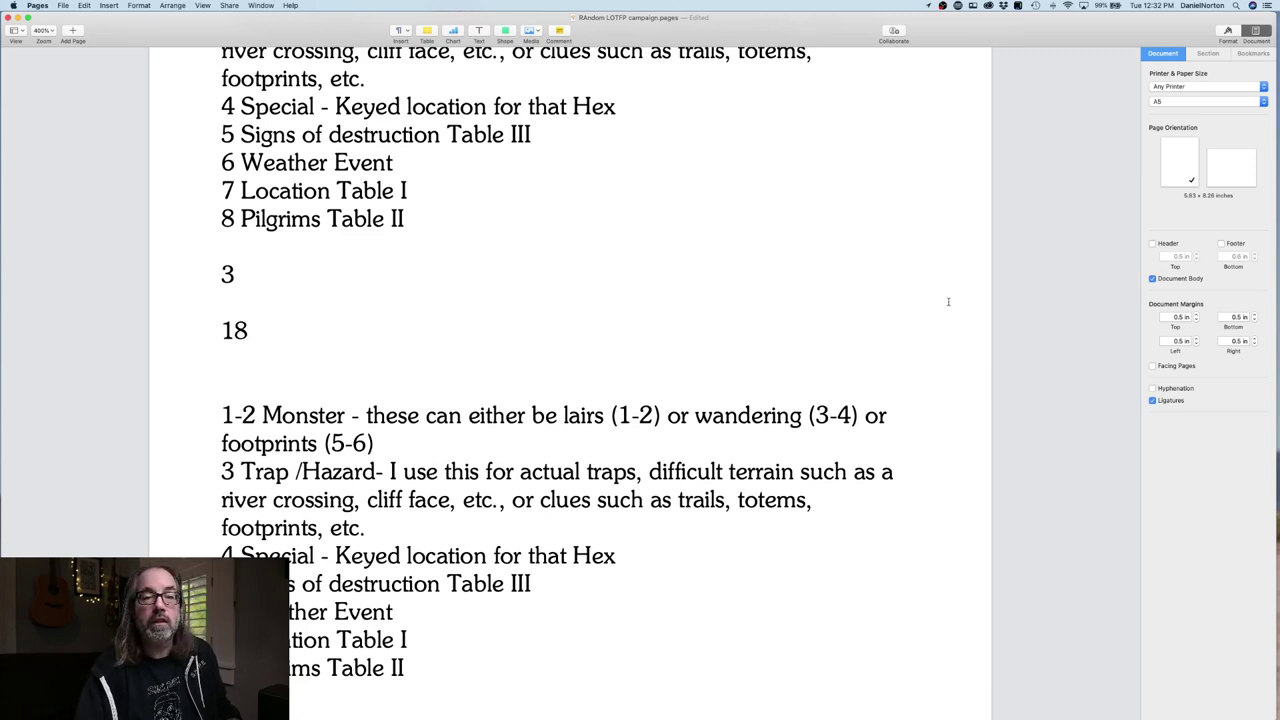
- Switch to the Basic Rulebook PDF in Preview and go through Part 2 to the Bonuses and Penalties Due to Abilities page
key("super+w")
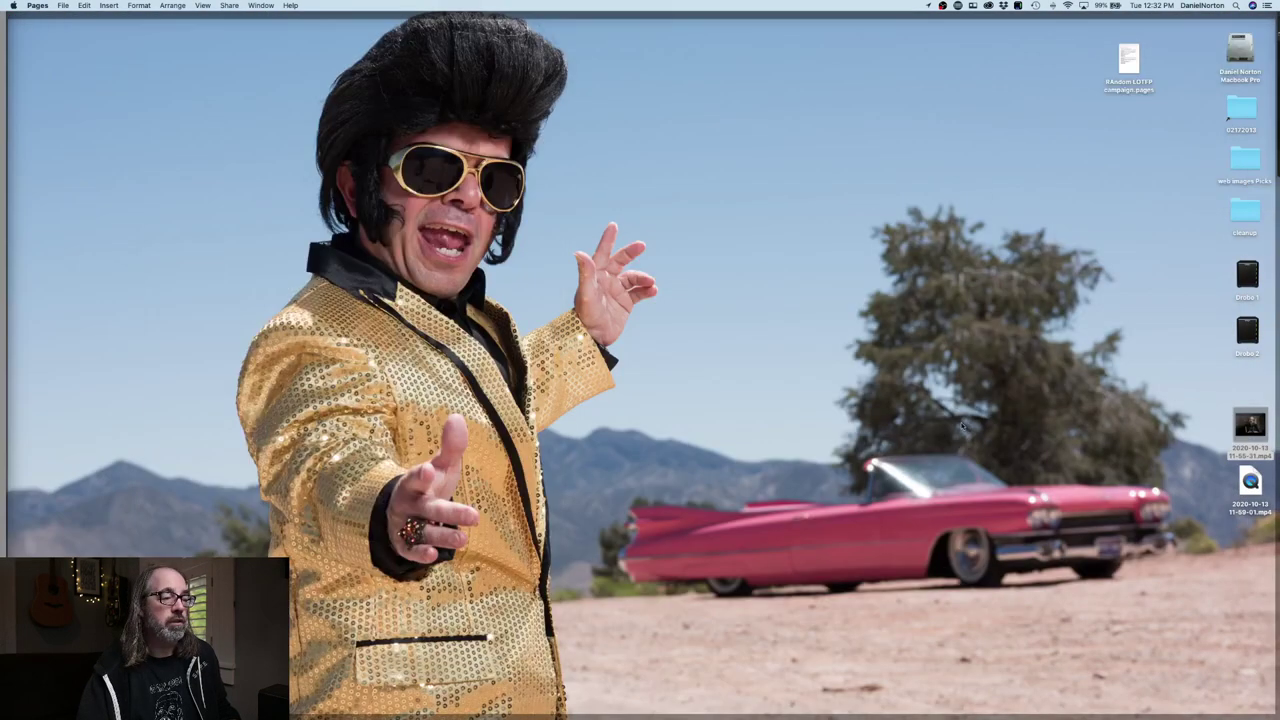
key("F11")
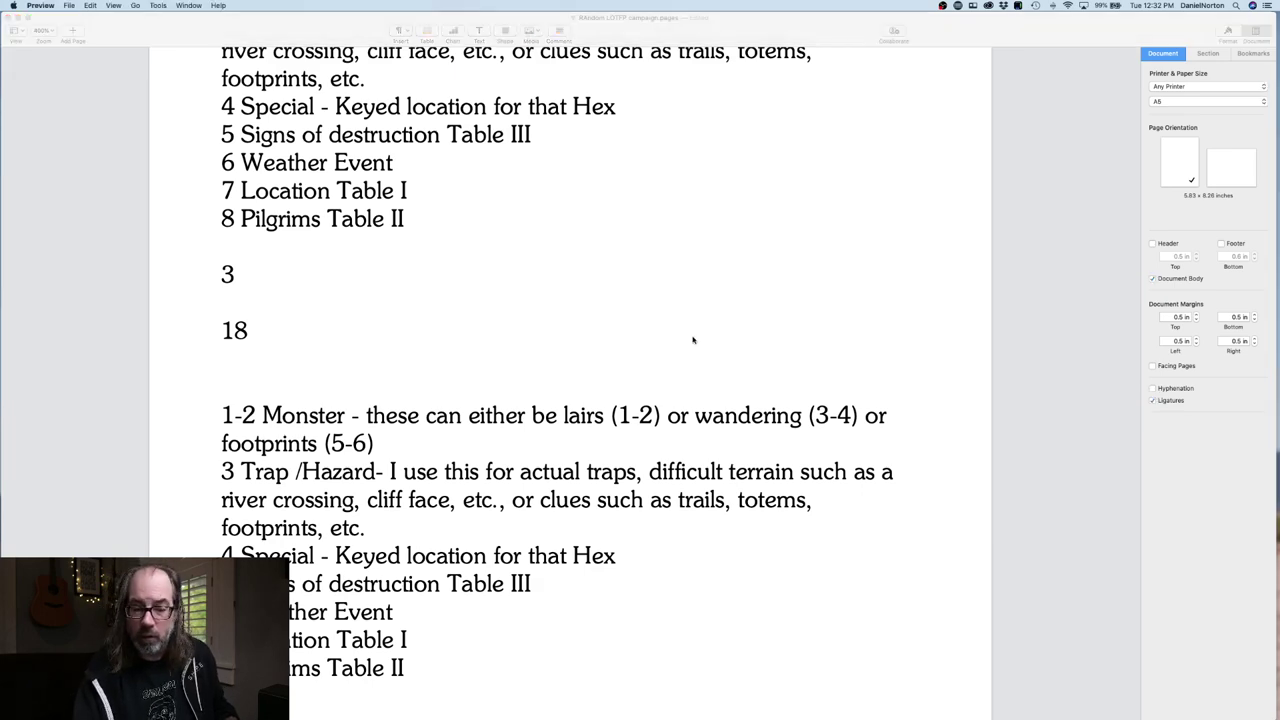
key("super+Tab")
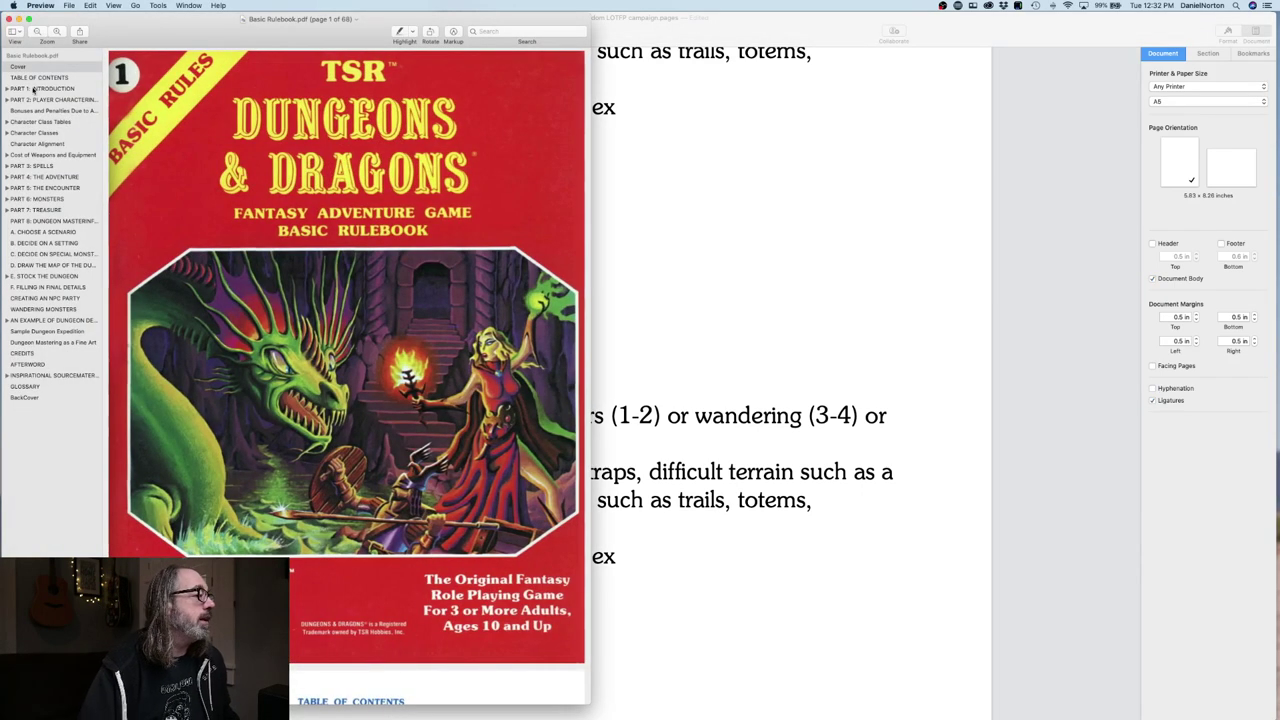
left_click(7, 88)
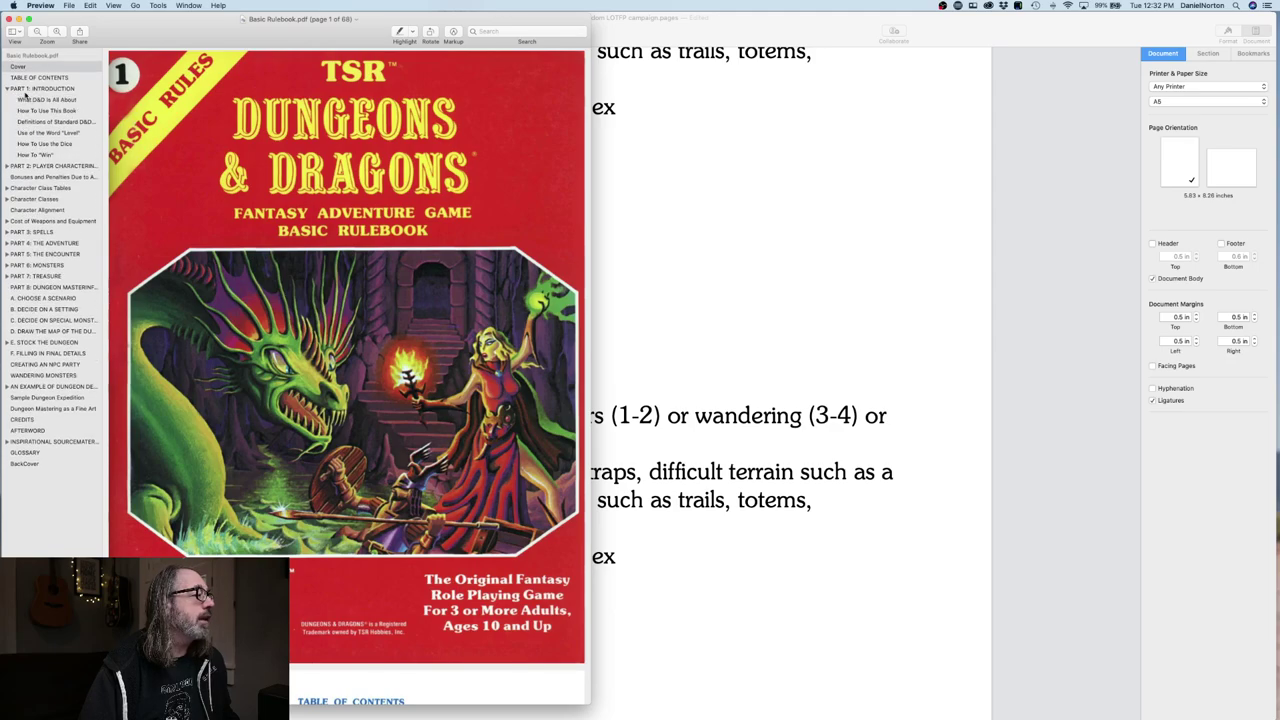
left_click(30, 166)
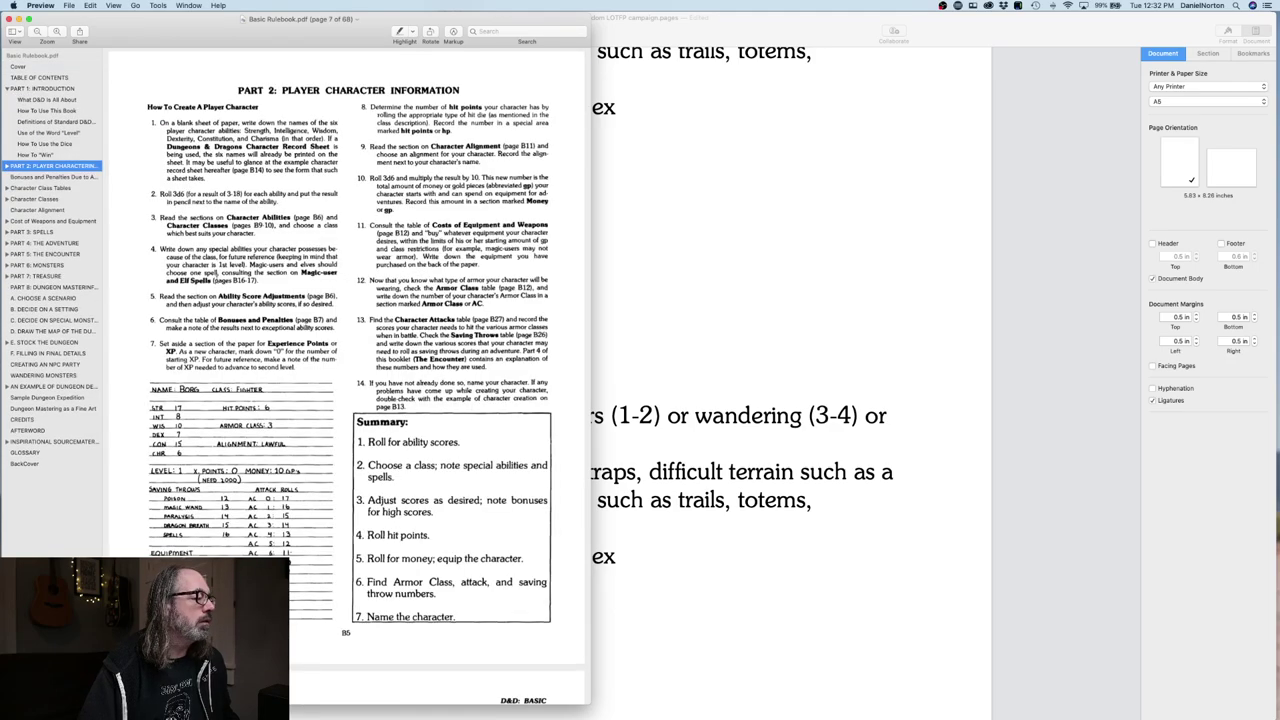
scroll(346, 375, "down", 15)
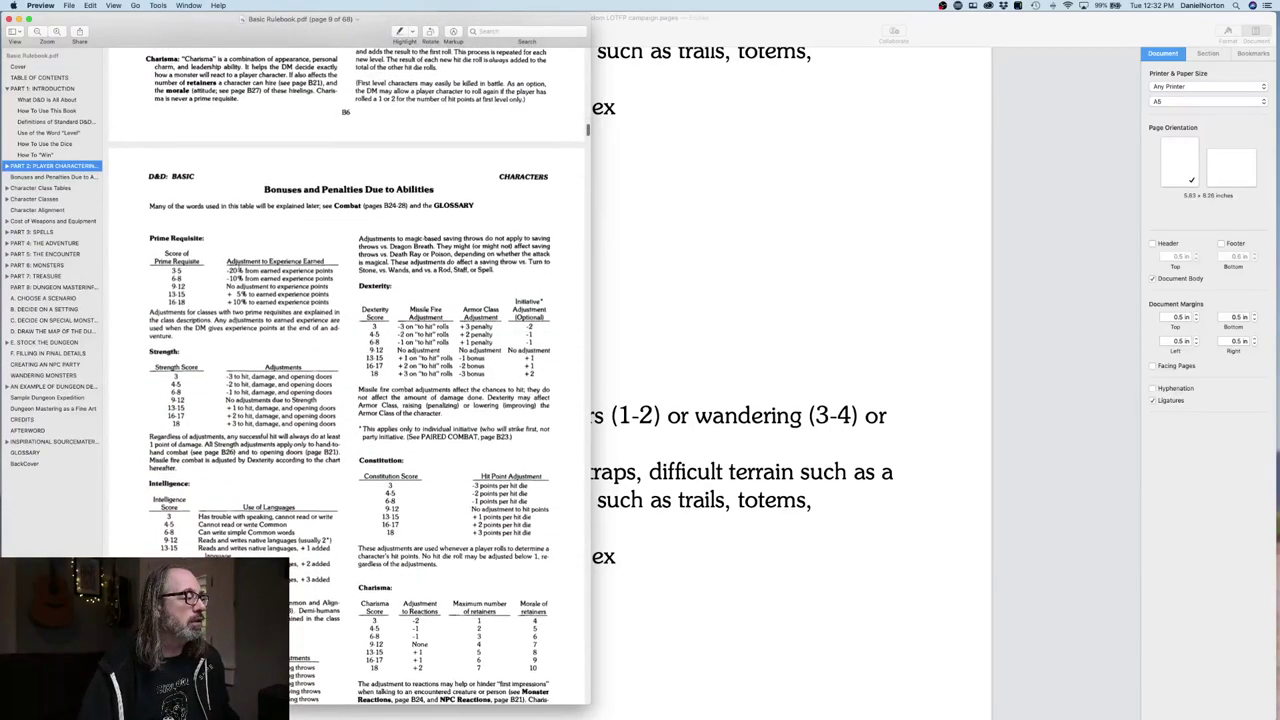
- Place the rulebook PDF beside the campaign document and narrow the Pages window so the ability tables stay in view
left_click_drag(255, 20, 875, 30)
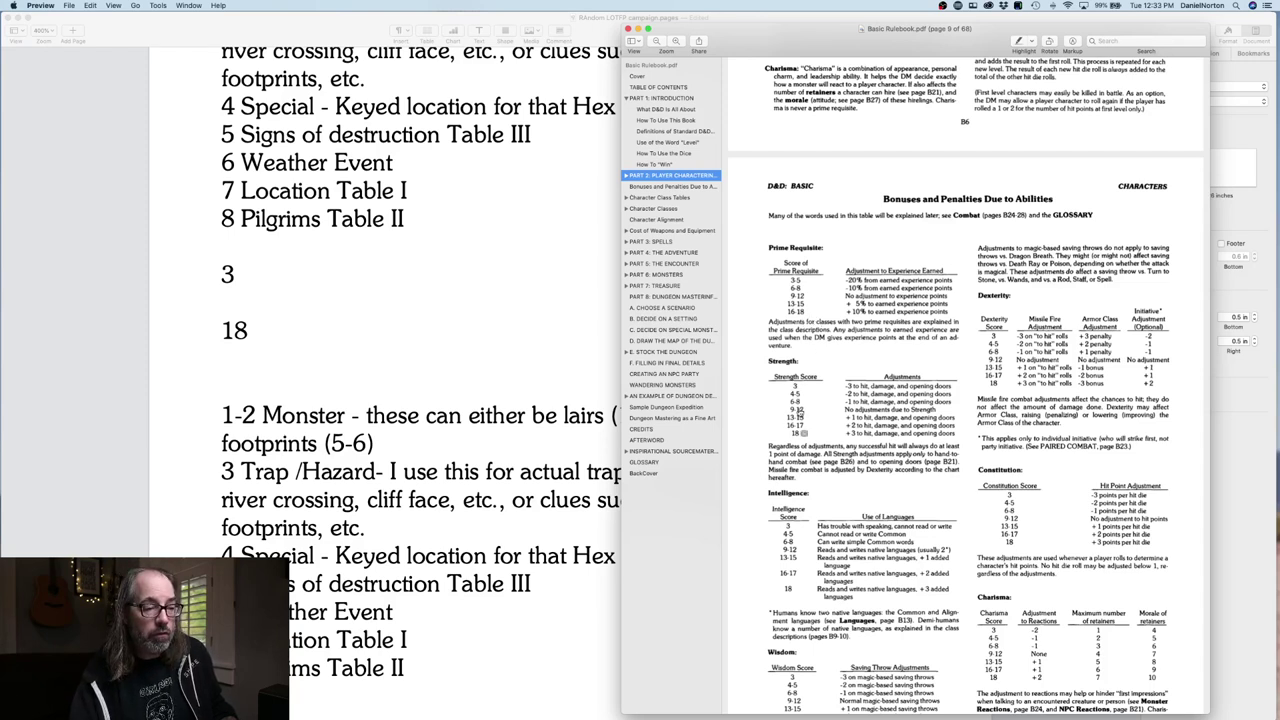
left_click(230, 300)
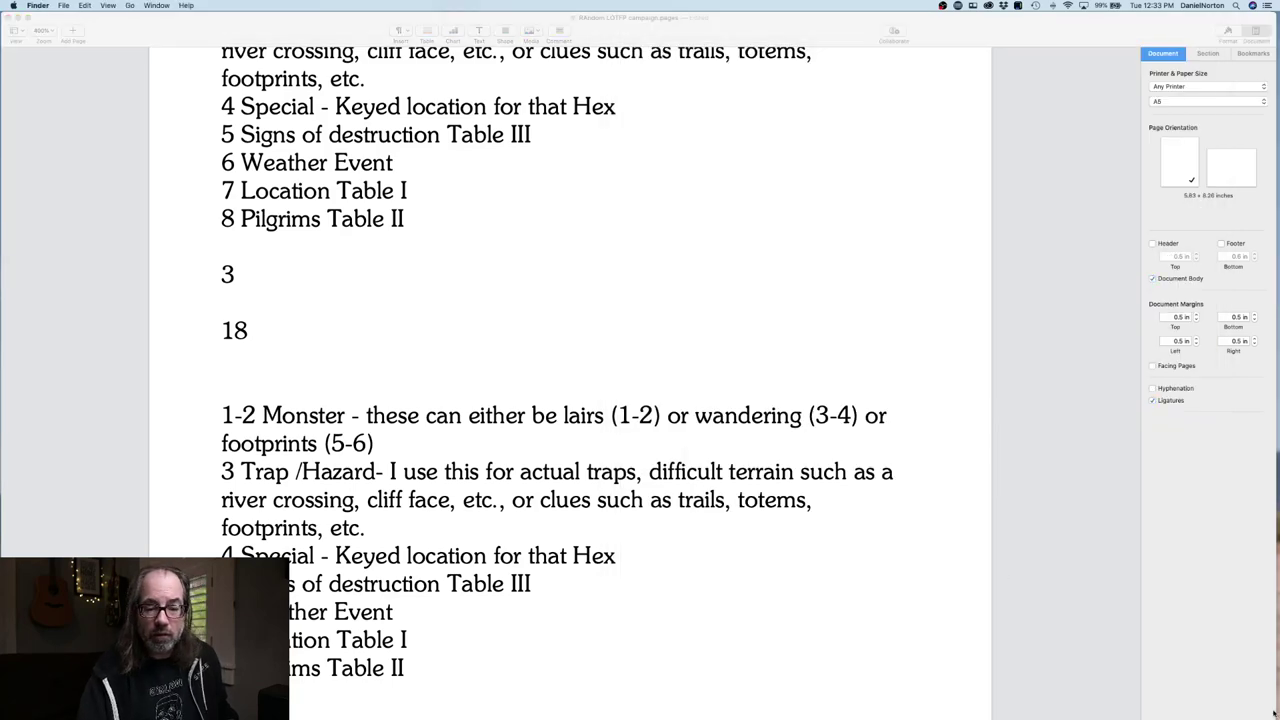
left_click_drag(1268, 716, 872, 714)
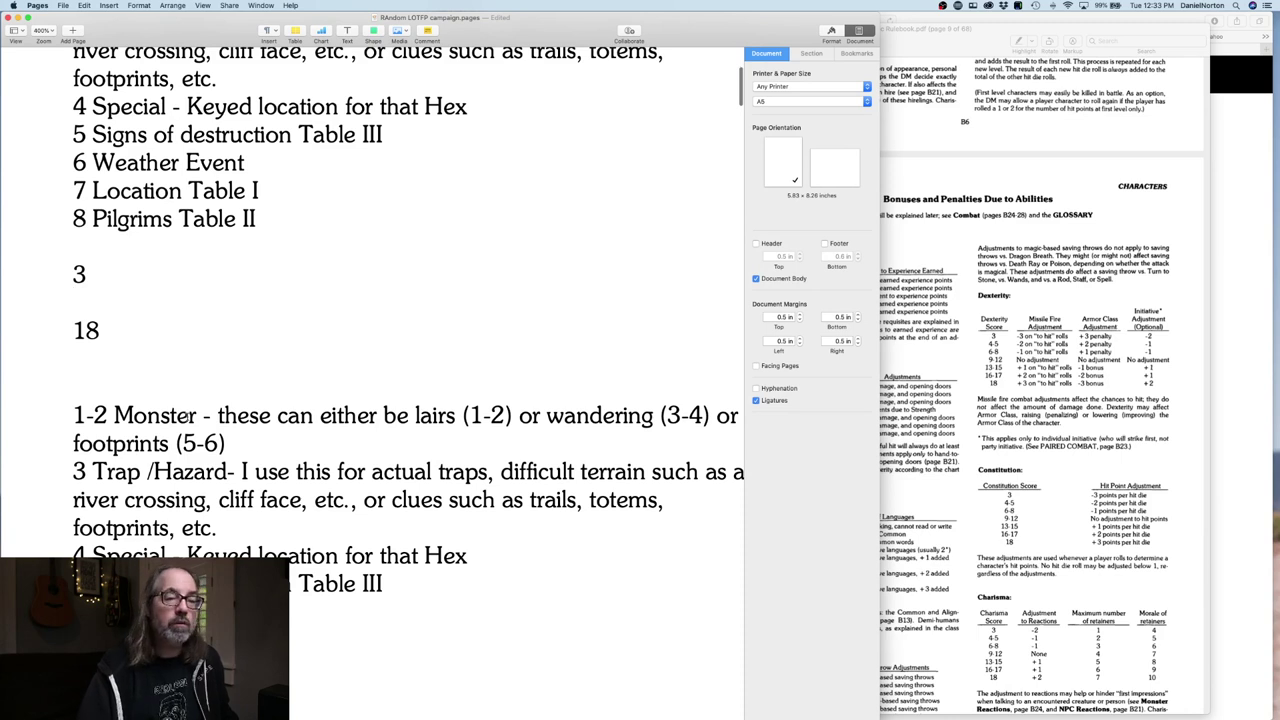
- Enter the ranges 4-5 and 6-8 on separate lines between 3 and 18, leaving a blank line below them
type("4")
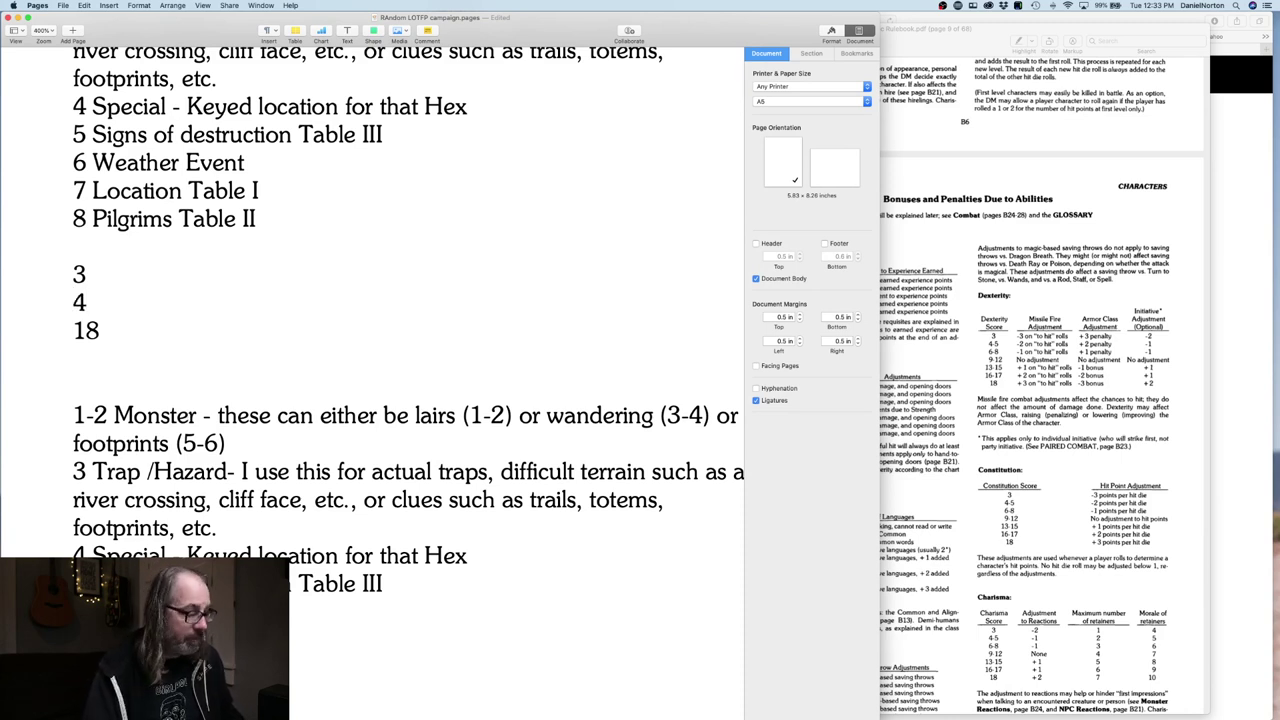
type("05")
key("BackSpace")
key("BackSpace")
type("-5")
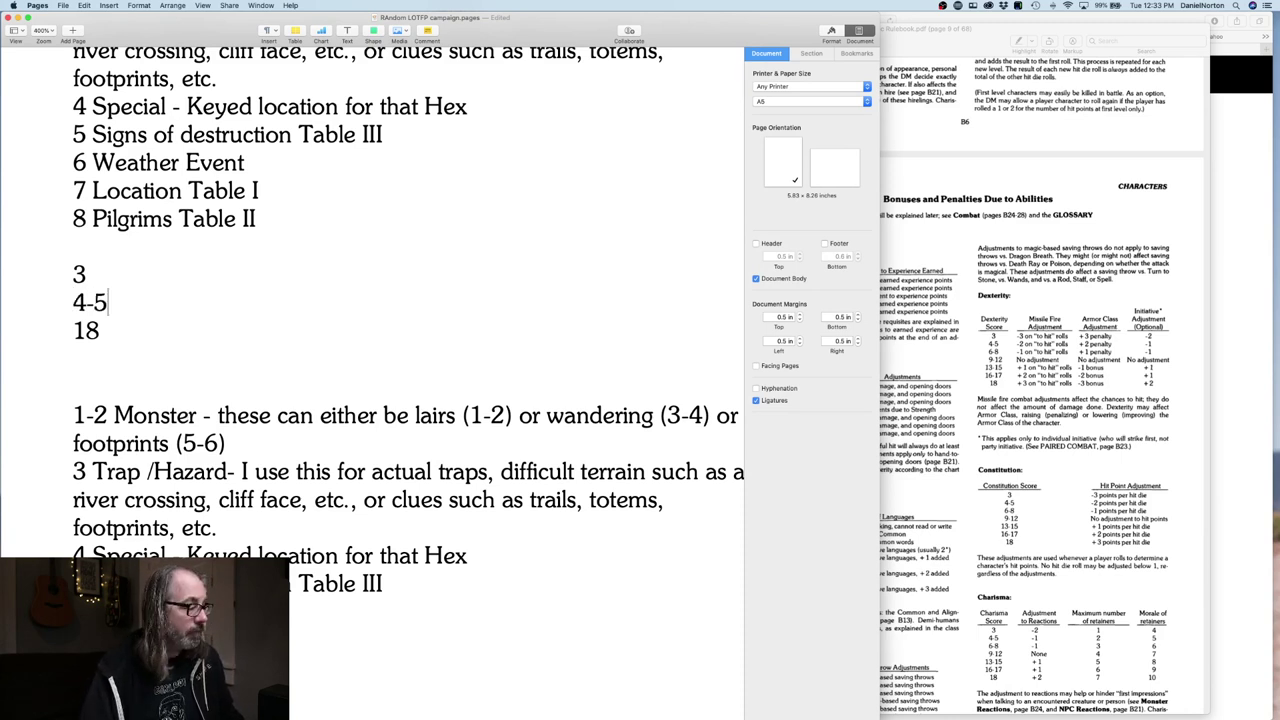
key("Return")
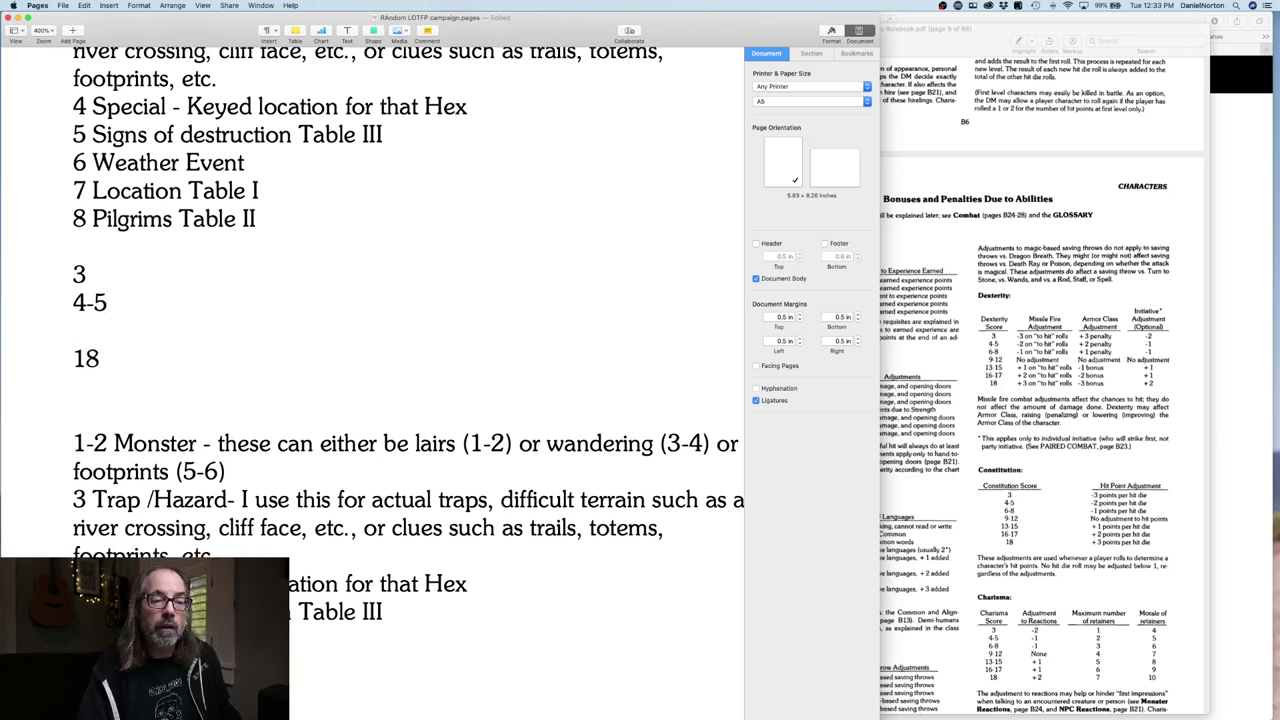
type("6-8")
key("BackSpace")
type("-")
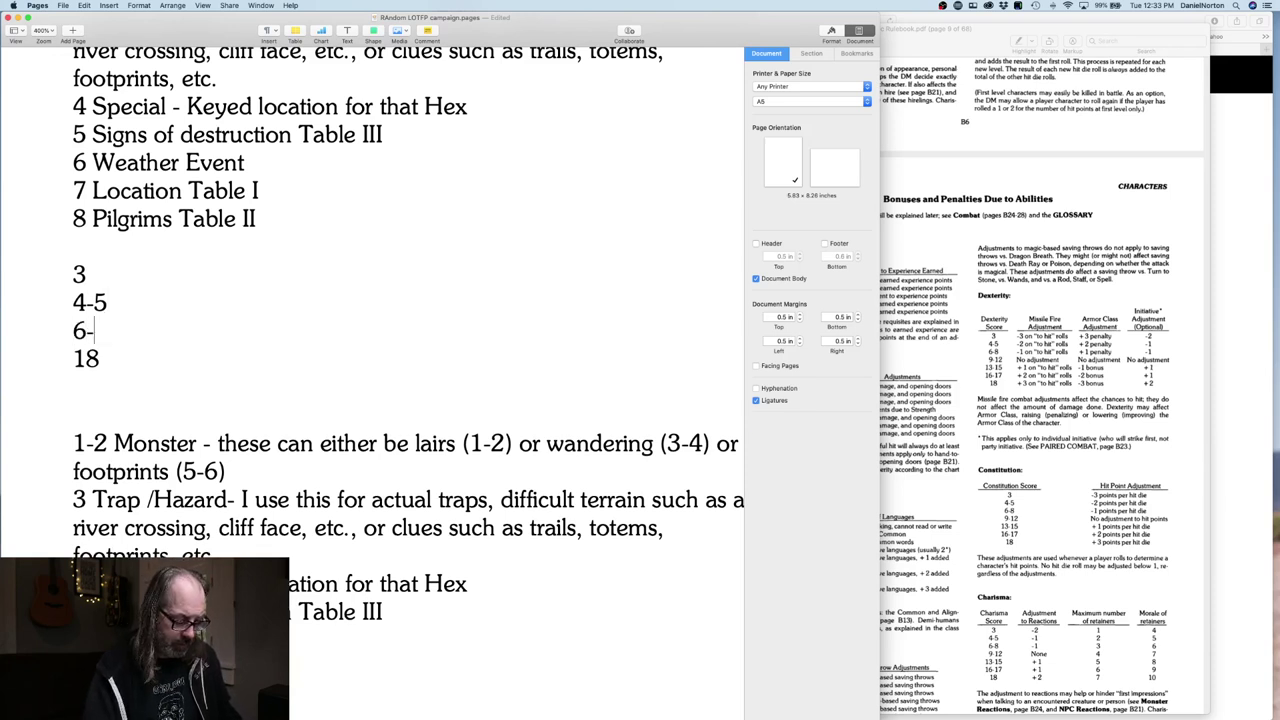
type("8")
key("Return")
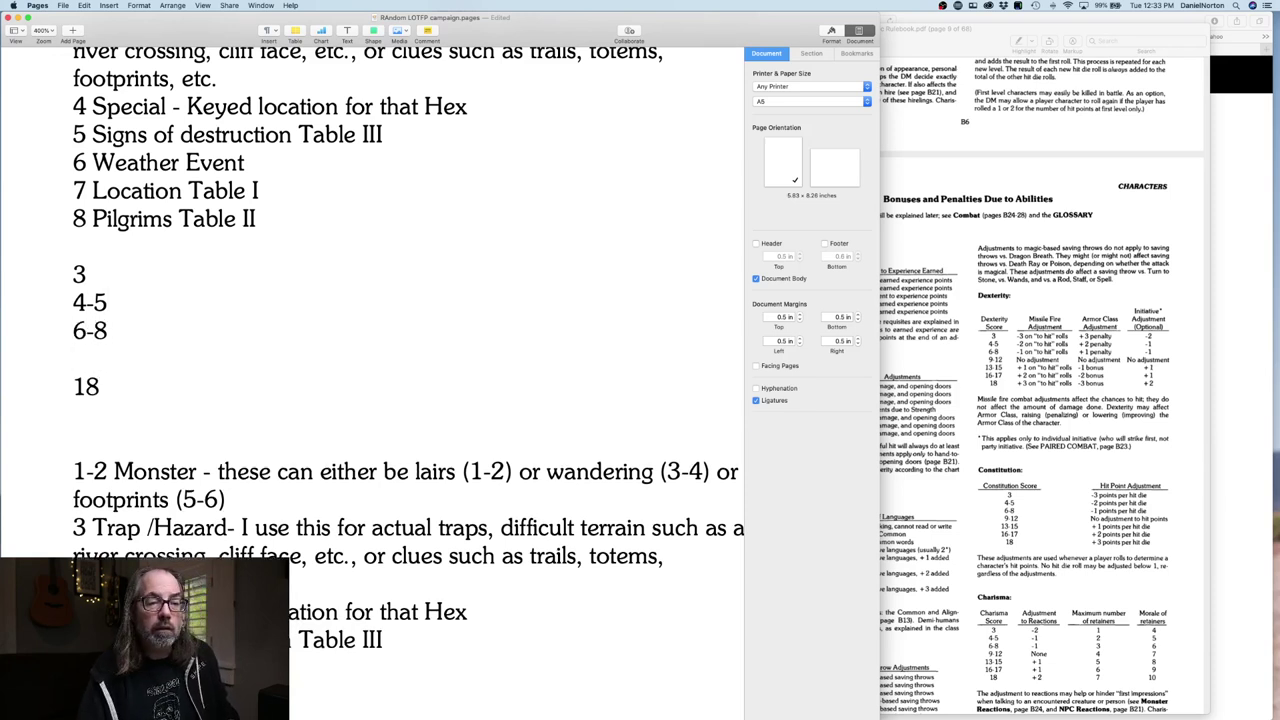
- Add the ranges 9-12, 13-15 and 16-17 on separate lines above the 18
type("9-12")
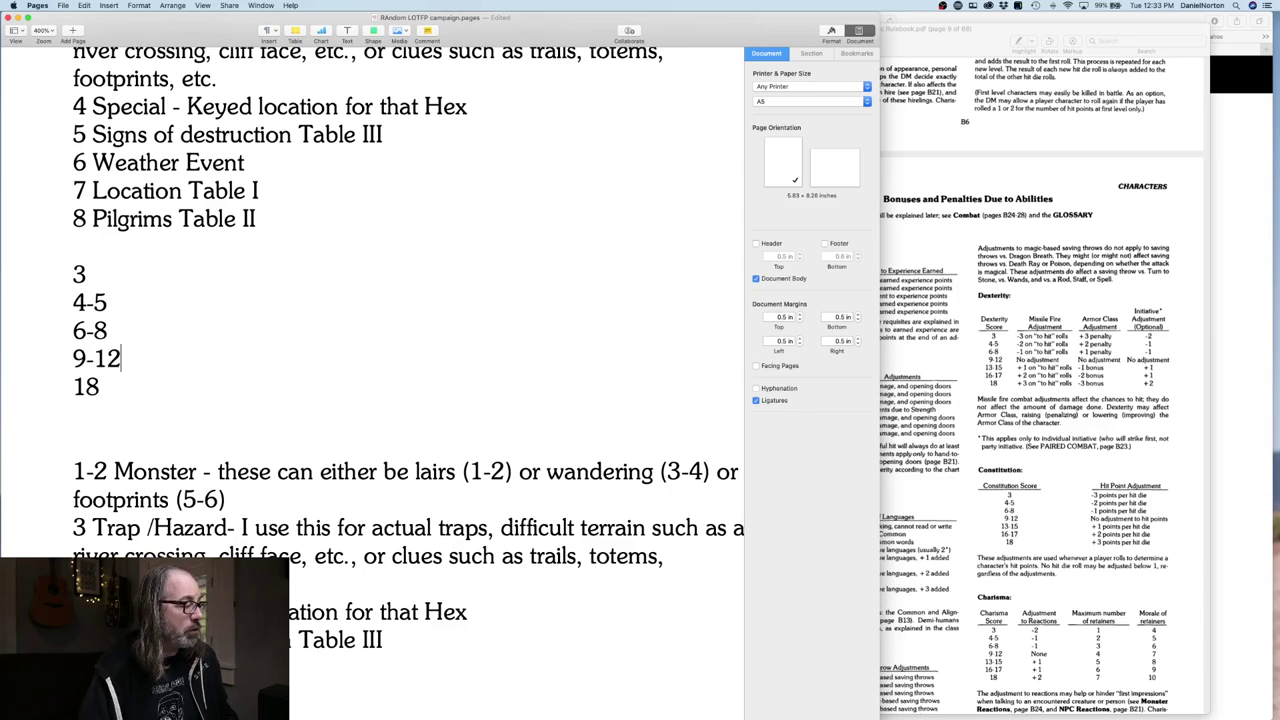
key("Return")
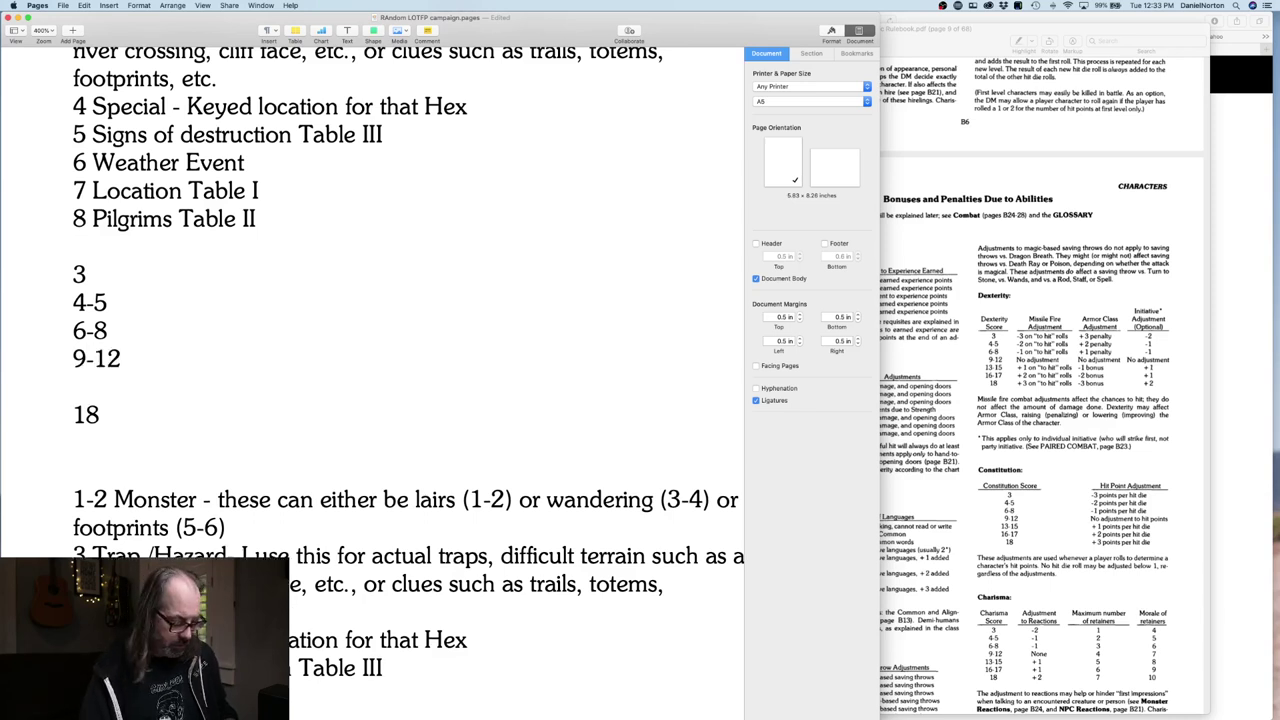
type("13-15")
key("Return")
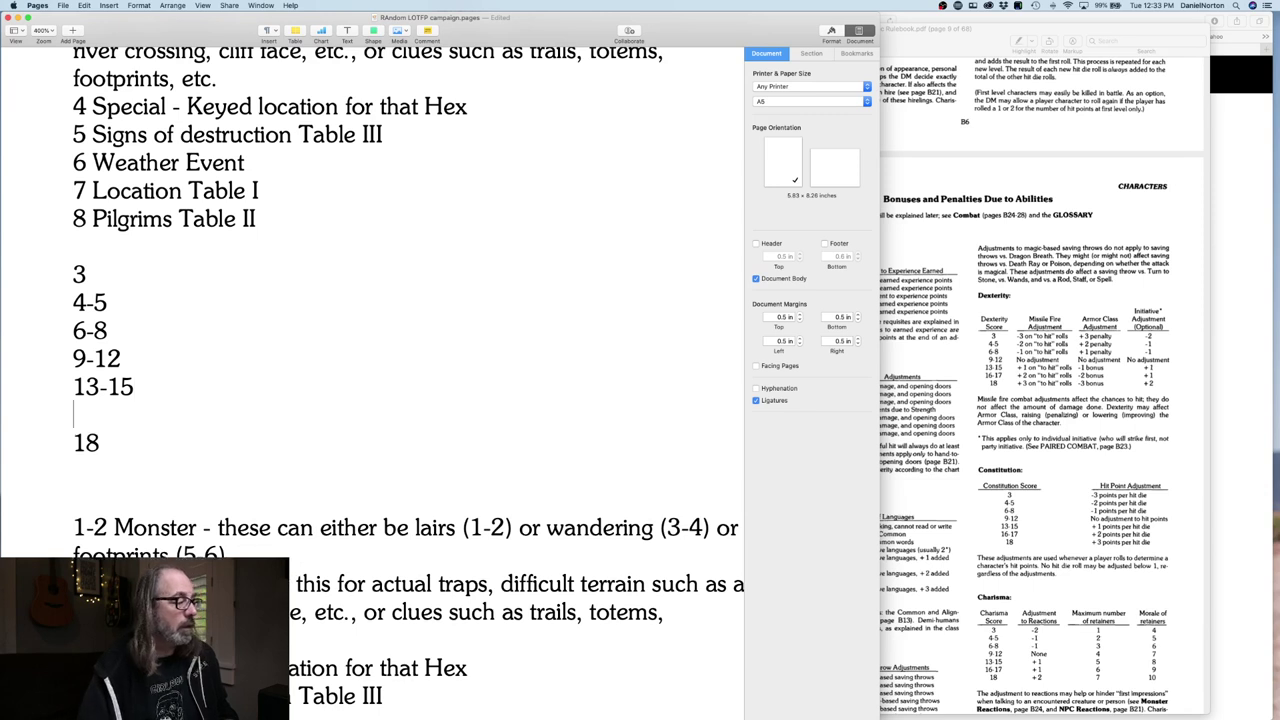
type("16")
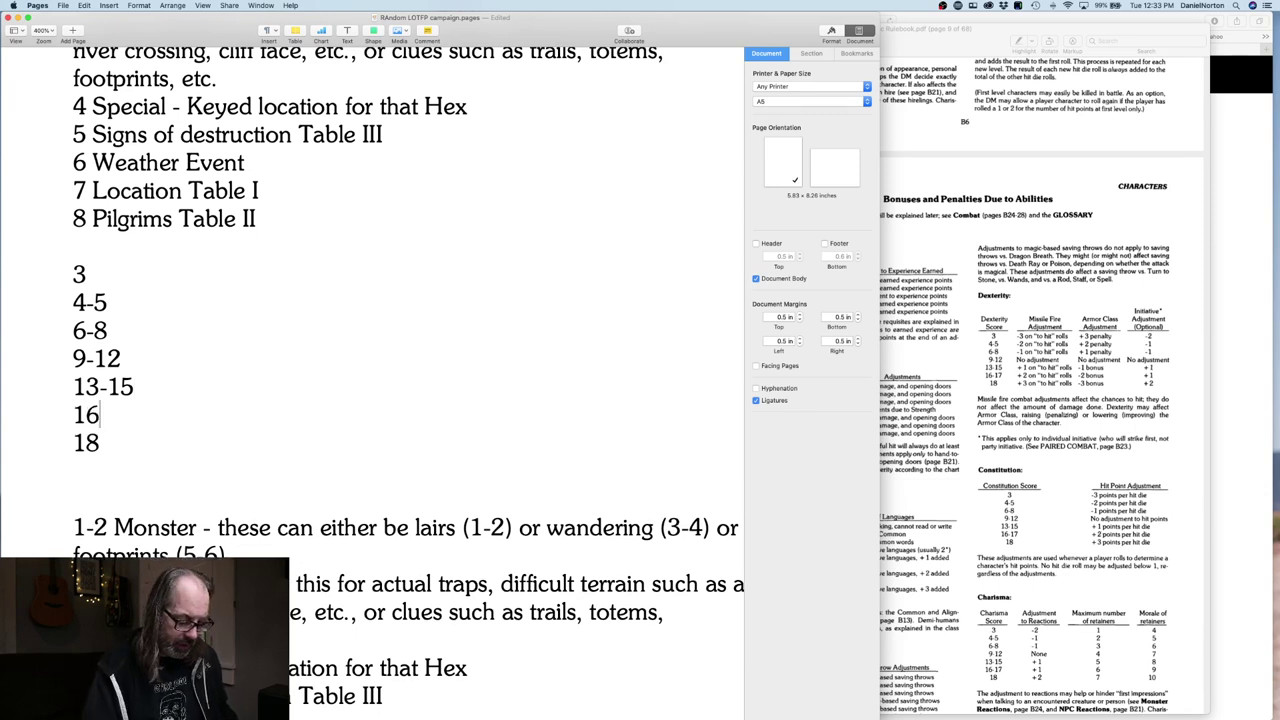
type("-17")
left_click(197, 440)
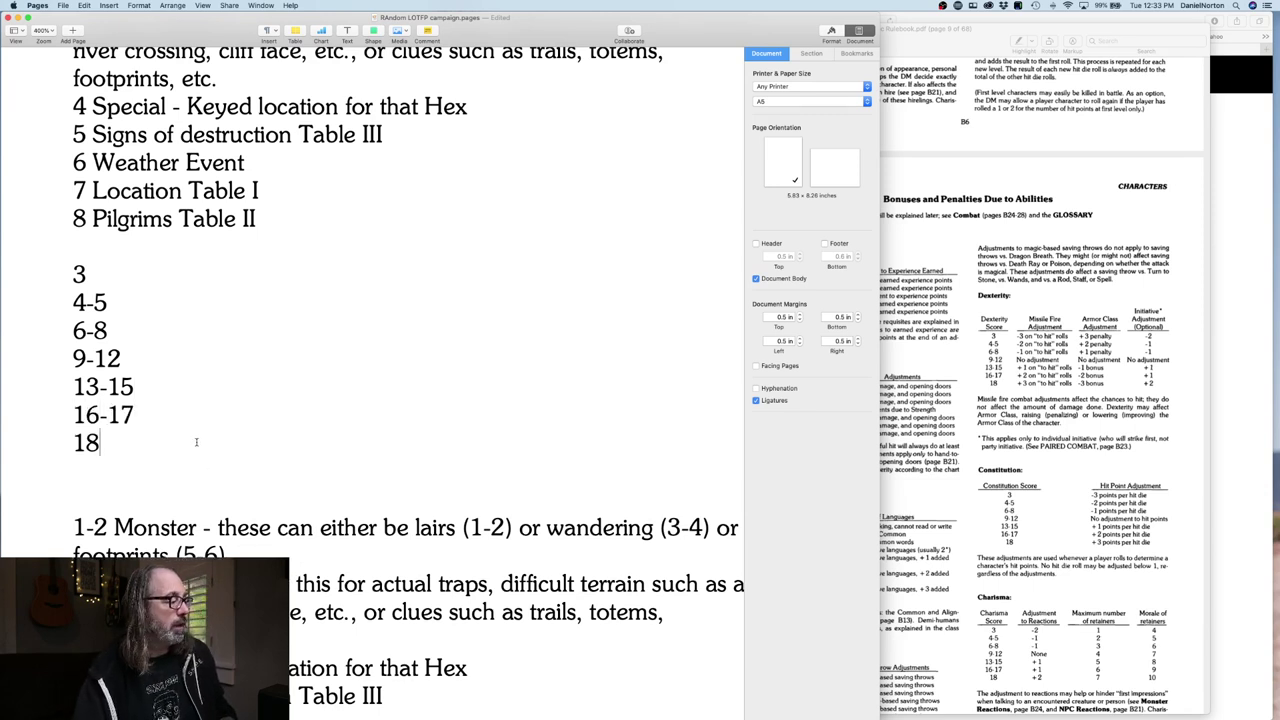
- Move the text Weather Event from entry 6 of the duplicated encounter list to the line for result 3
left_click(130, 280)
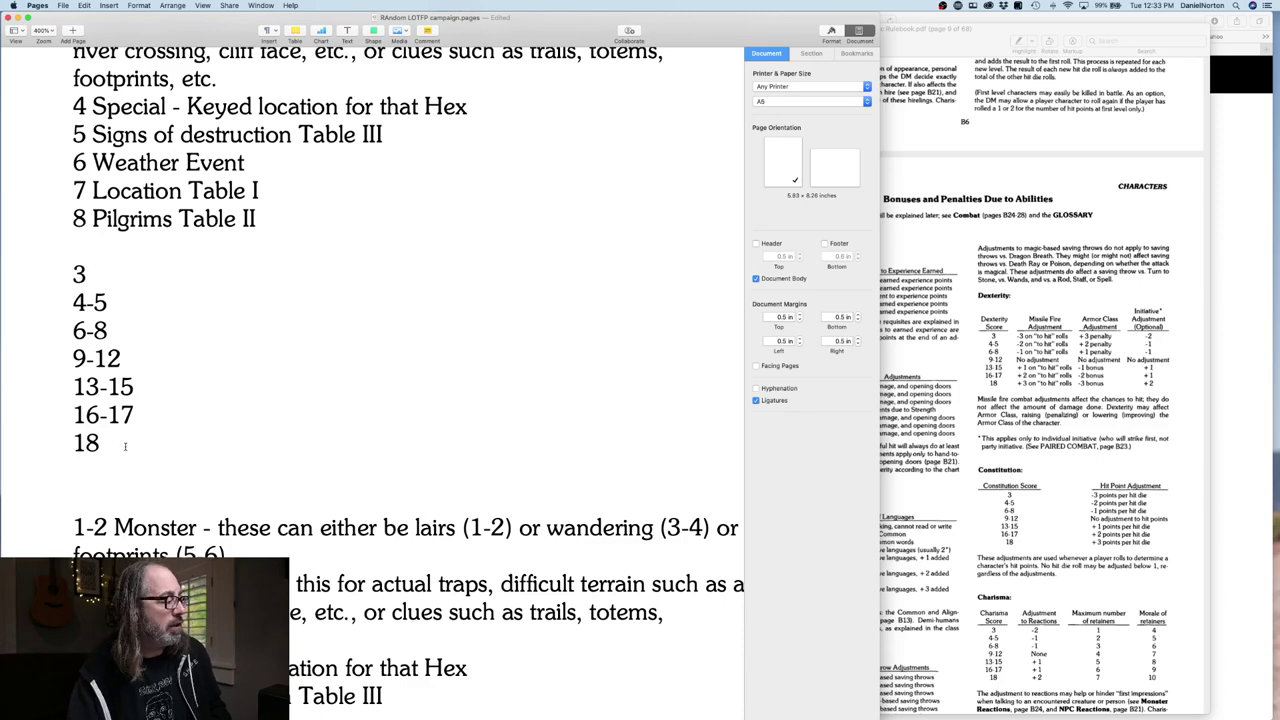
scroll(374, 463, "down", 5)
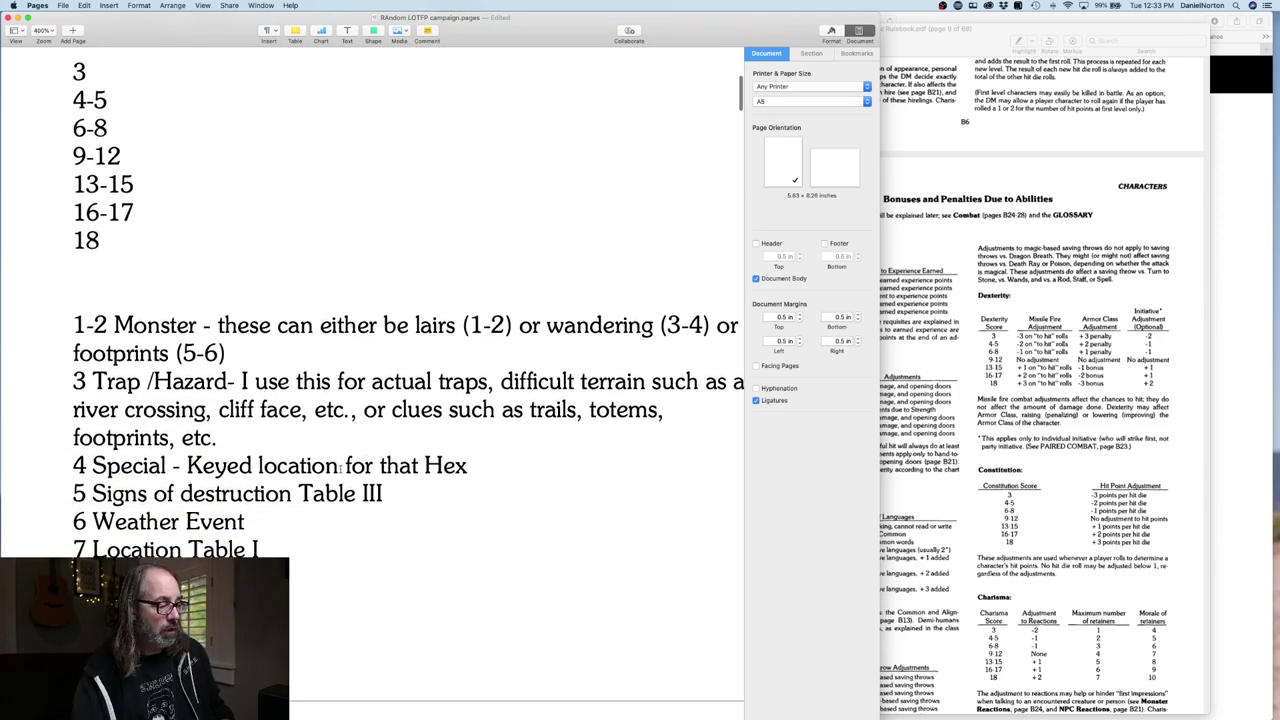
left_click_drag(472, 466, 96, 470)
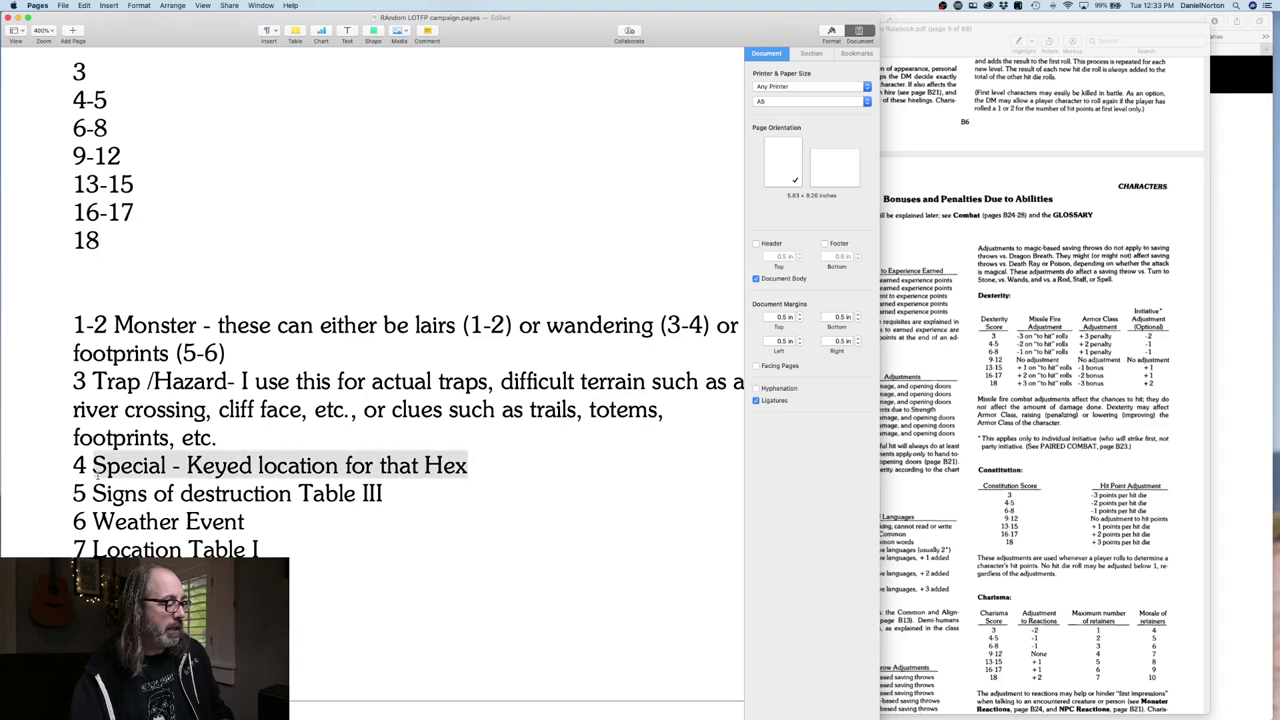
left_click(437, 494)
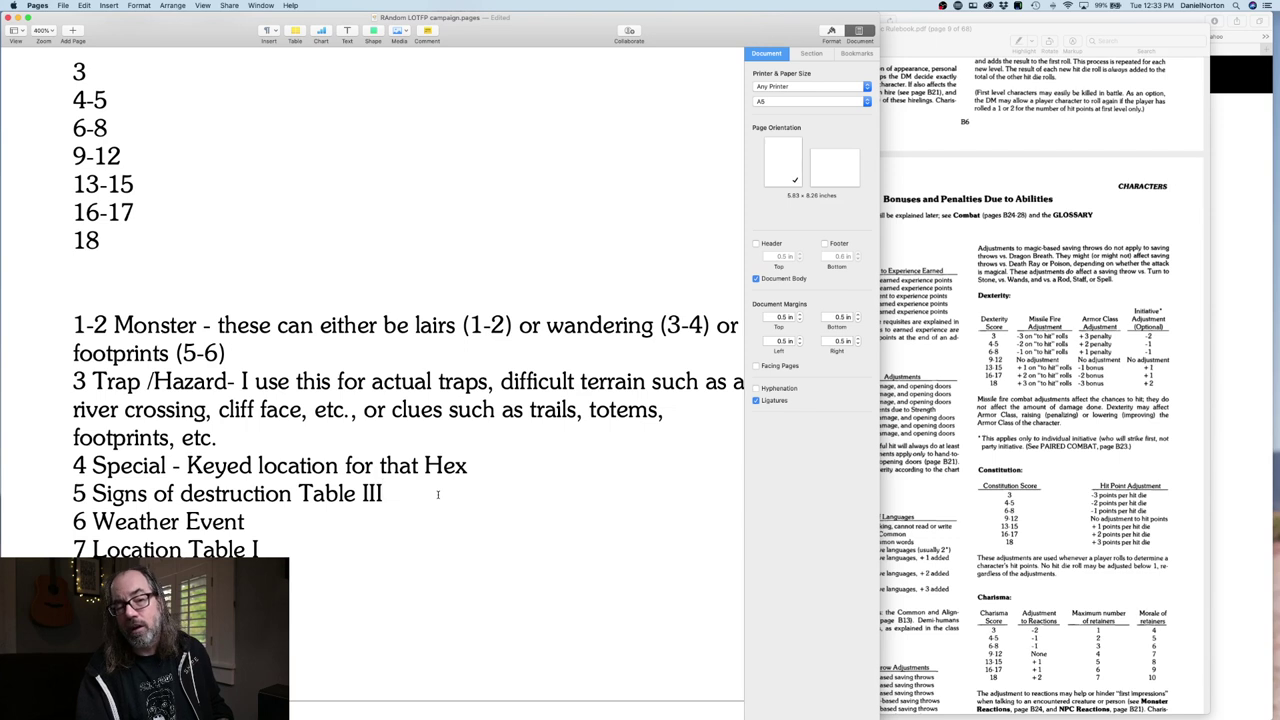
scroll(431, 495, "down", 1)
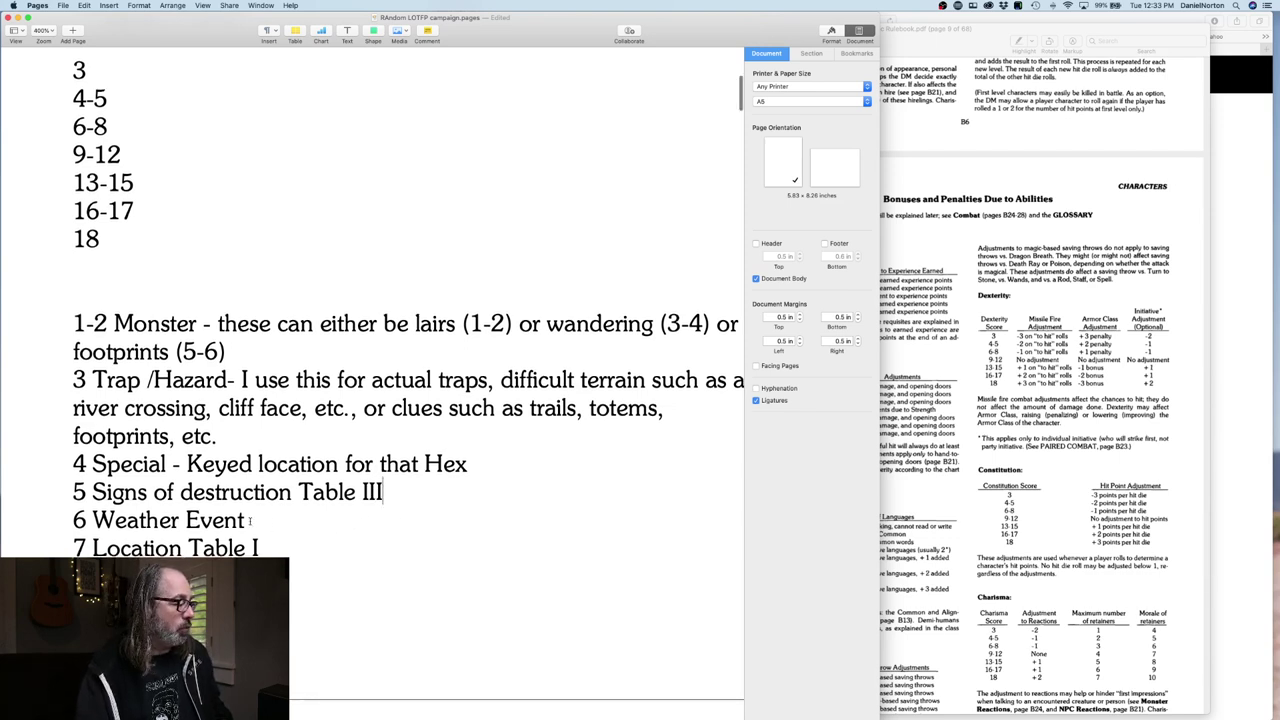
left_click_drag(250, 520, 97, 517)
key("cmd+c")
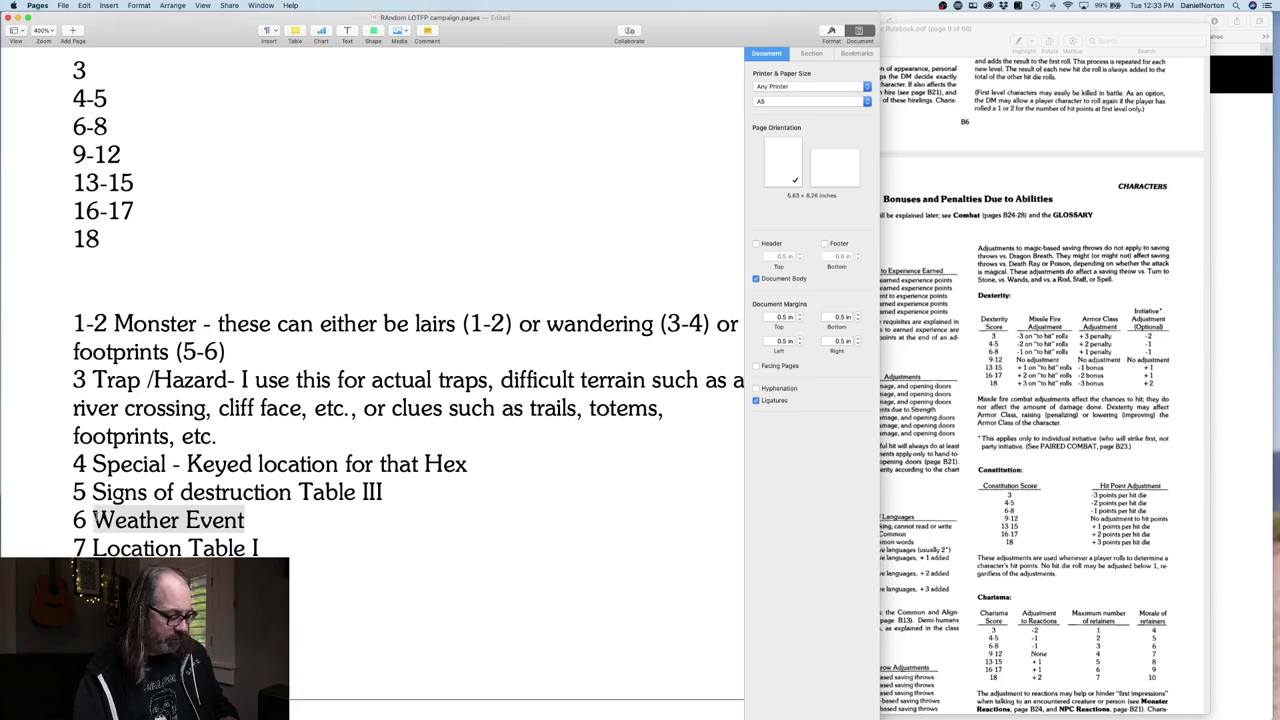
key("BackSpace")
scroll(156, 246, "up", 3)
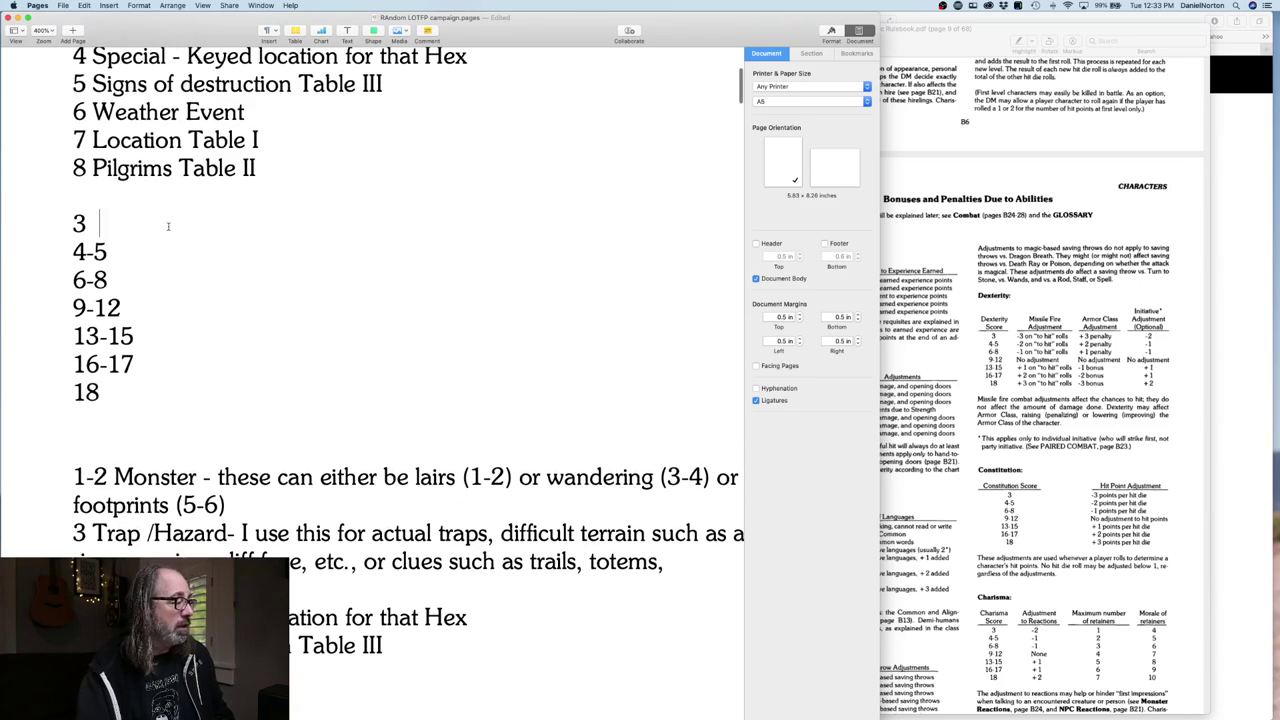
key("cmd+v")
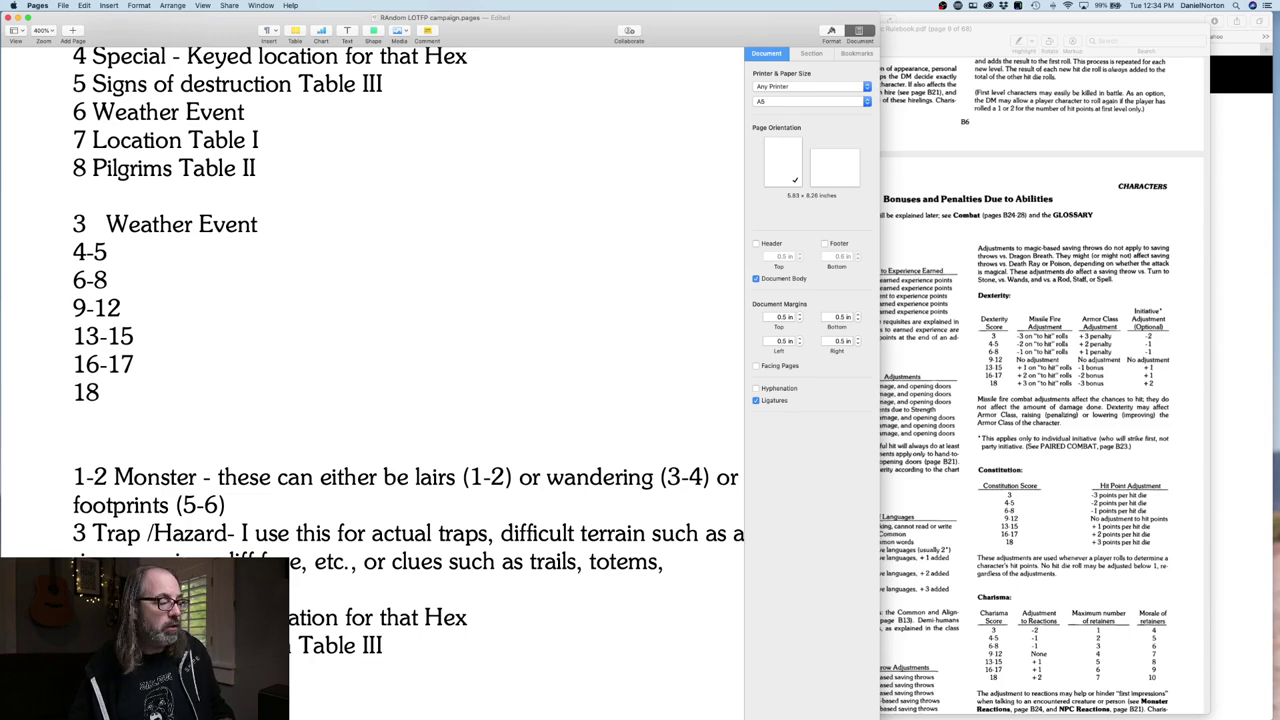
- Move the text Signs of destruction Table III from entry 5 of the duplicated list to the line for result 18
scroll(302, 520, "down", 3)
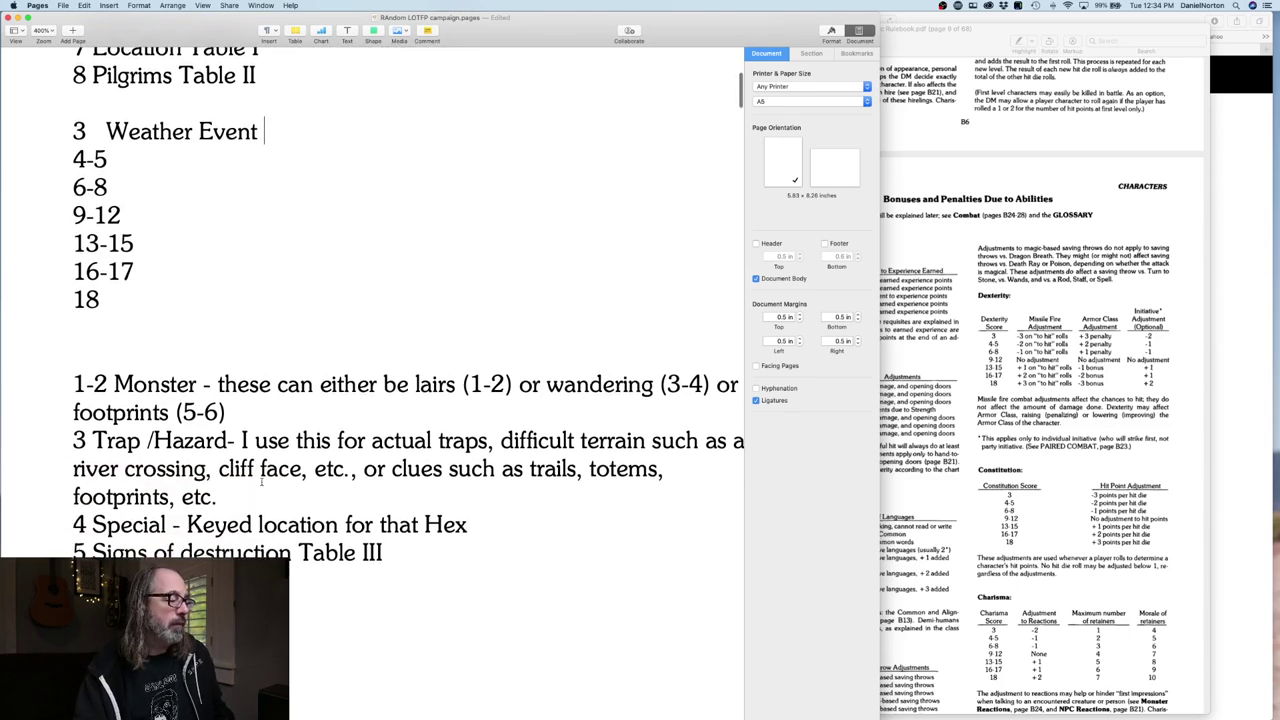
left_click_drag(384, 547, 127, 545)
key("super+x")
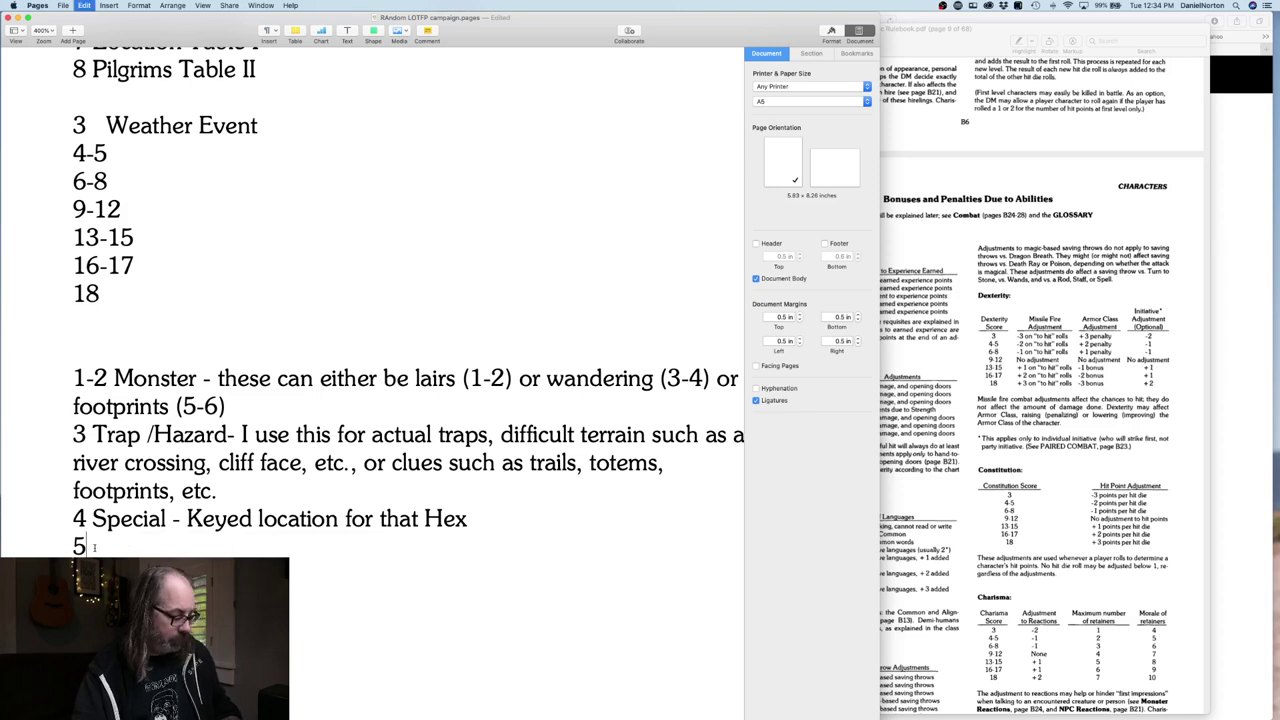
left_click(163, 294)
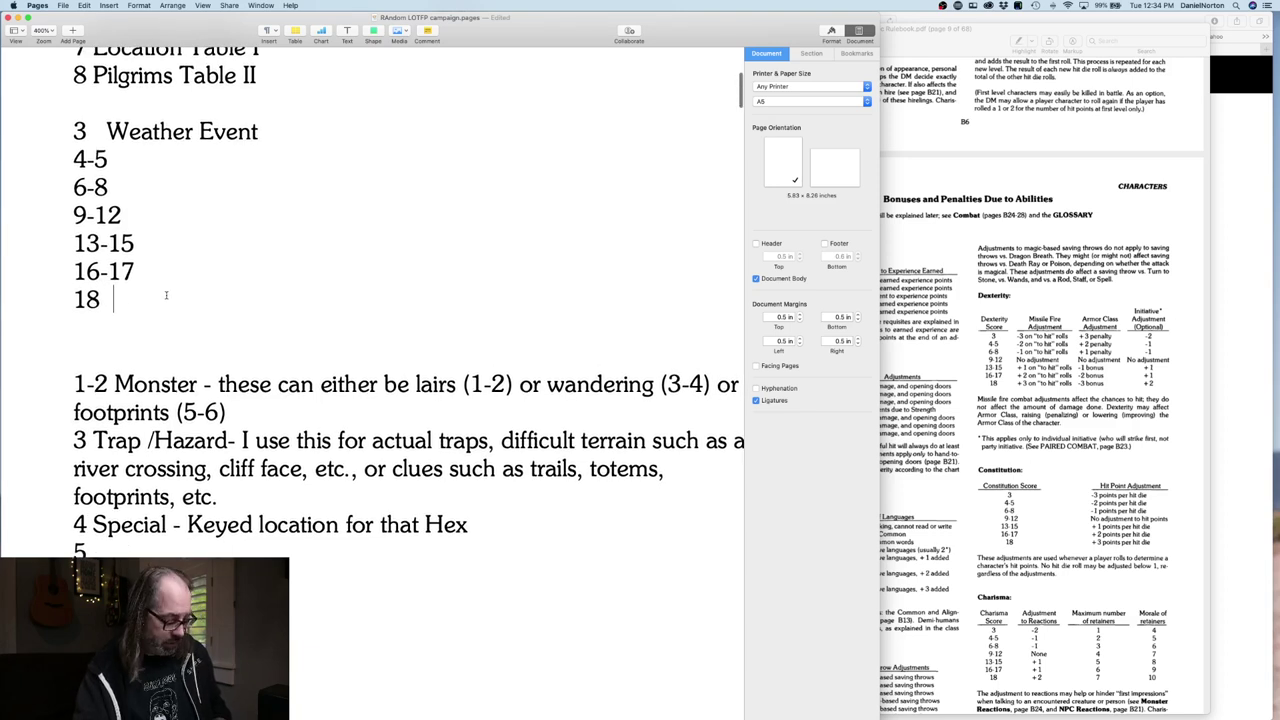
key("super+v")
scroll(347, 404, "up", 1)
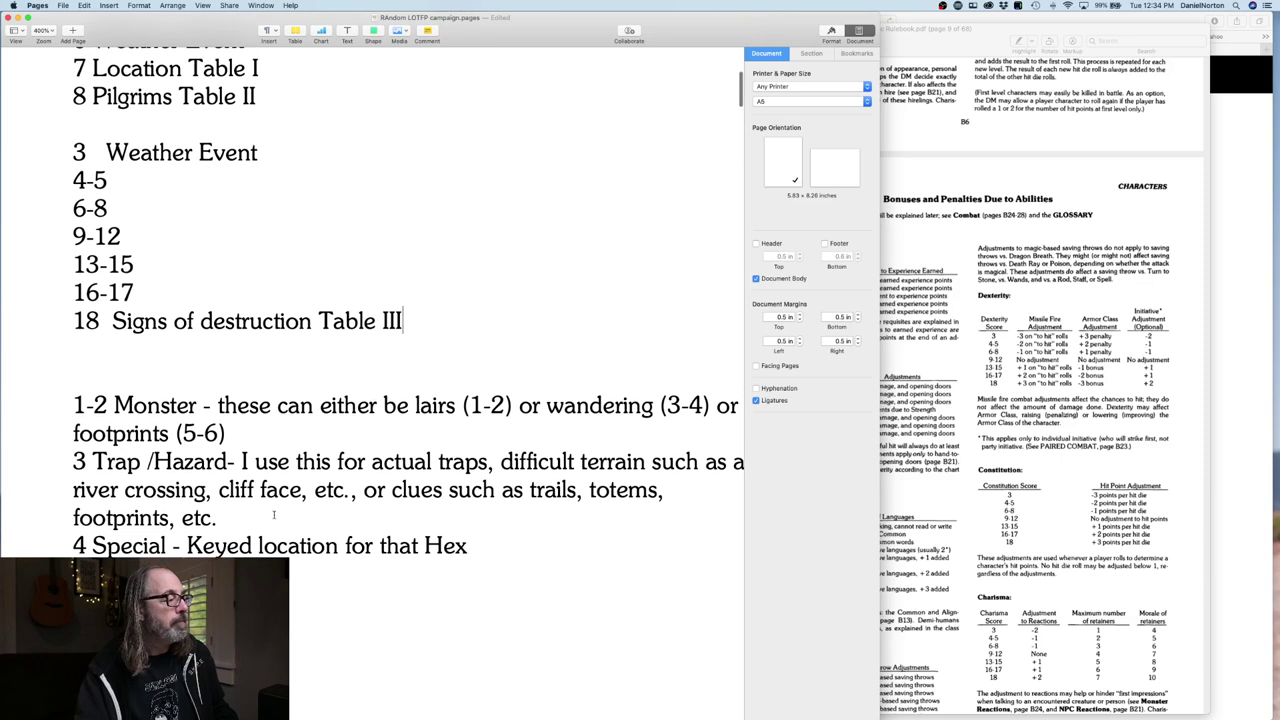
- Move Special - Keyed location for that Hex from the duplicated list to the 9-12 range, and Pilgrims Table II to 13-15
scroll(279, 512, "down", 1)
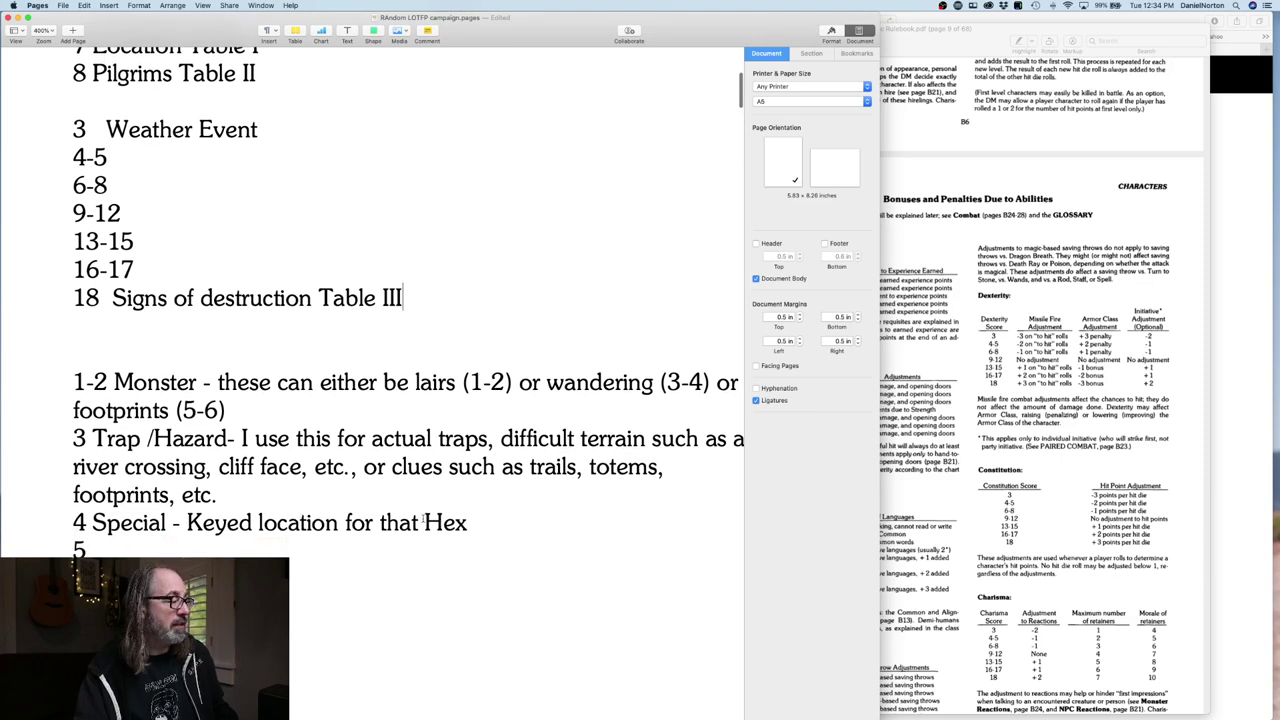
left_click_drag(470, 524, 108, 524)
key("super+x")
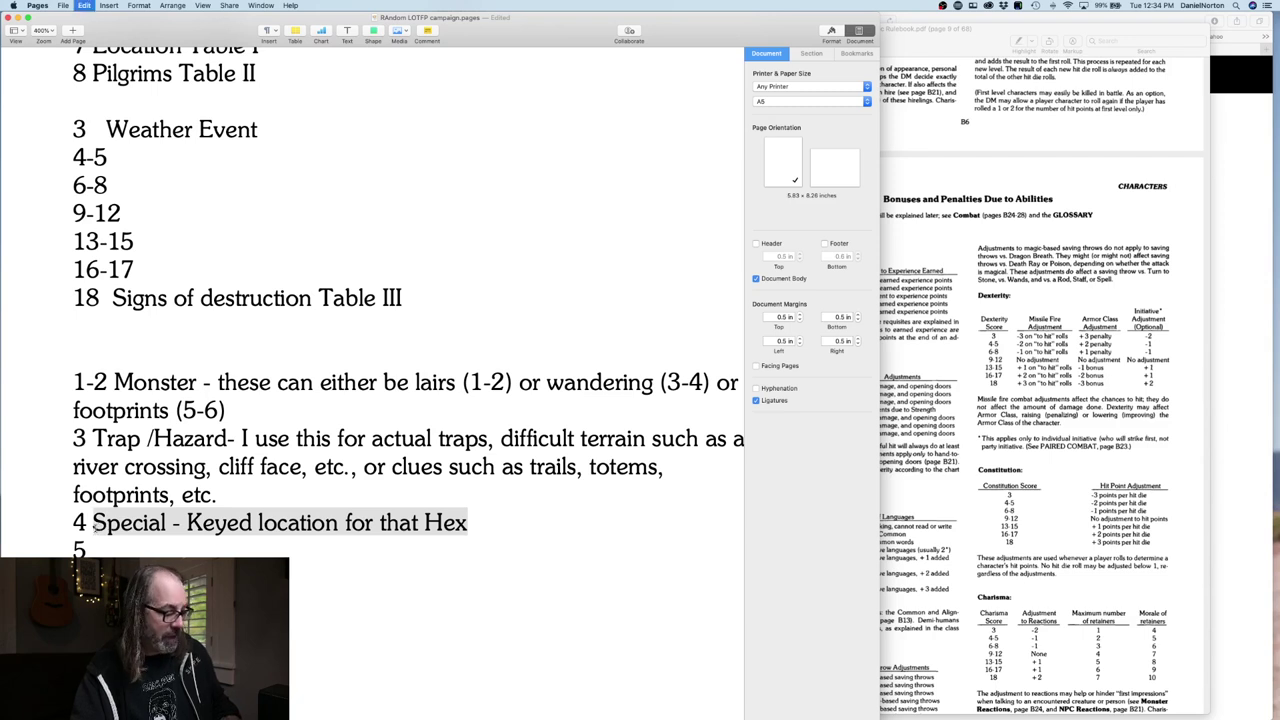
left_click(217, 213)
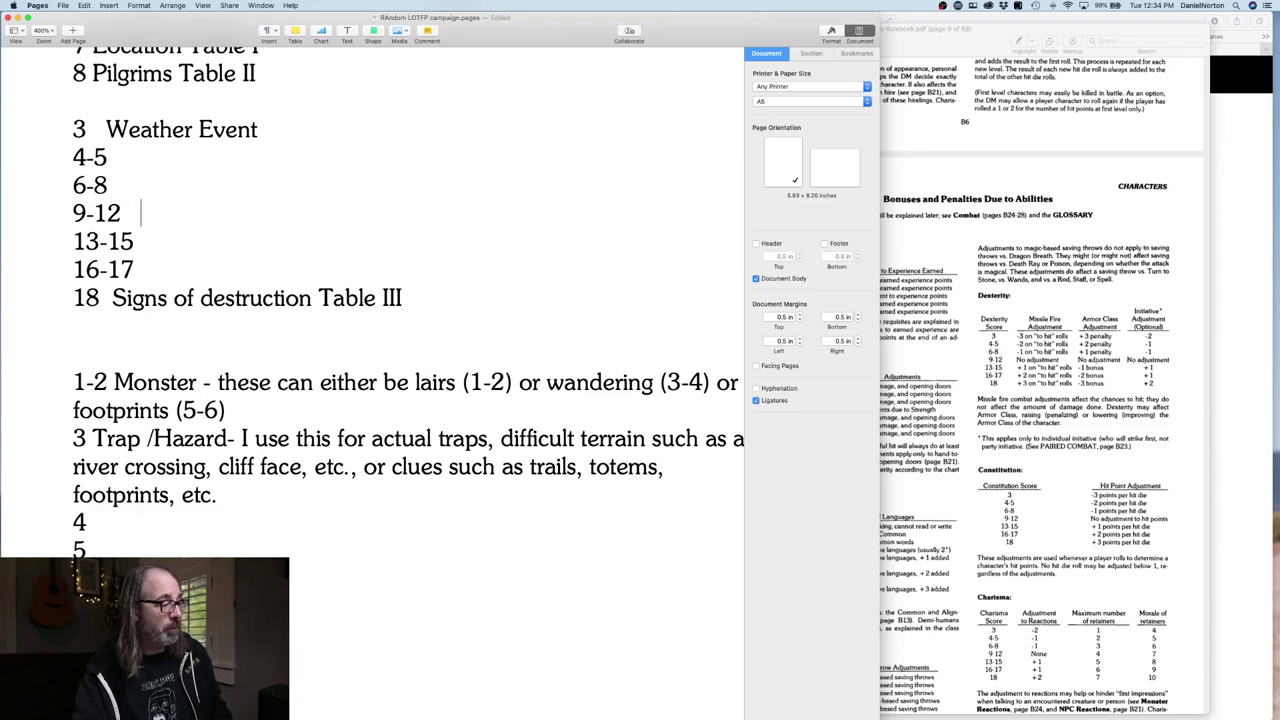
key("super+v")
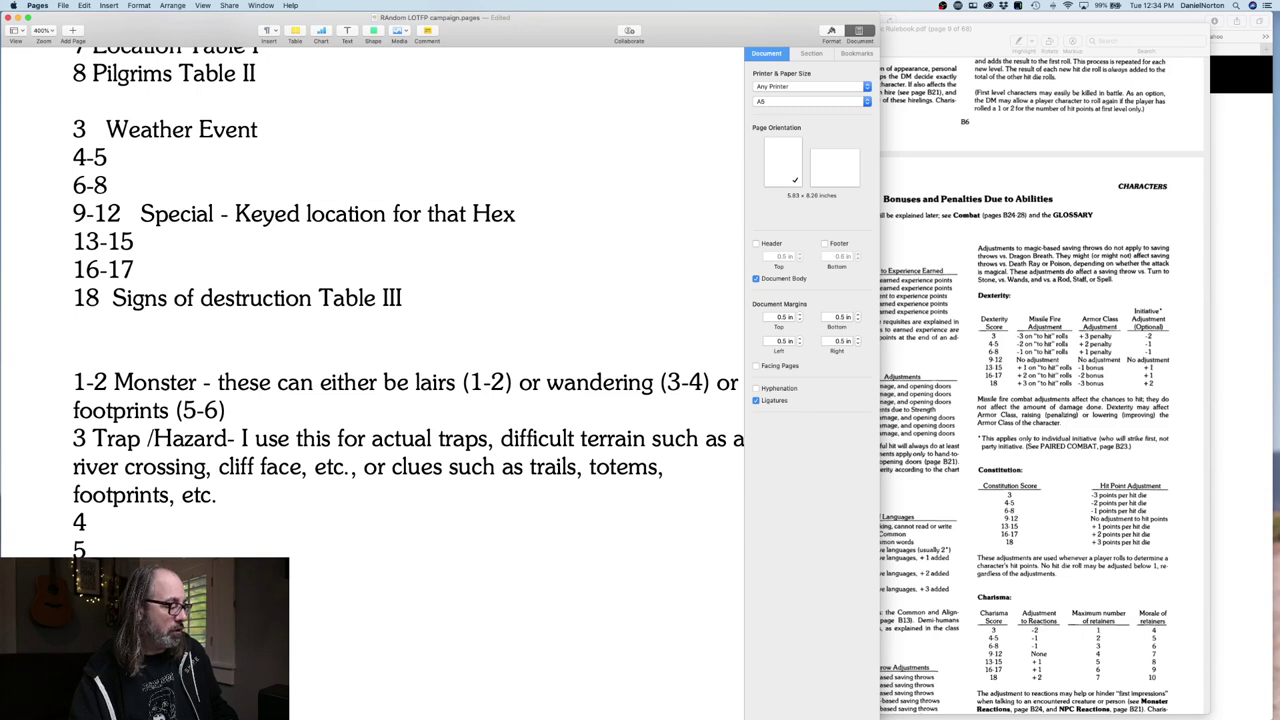
left_click(183, 251)
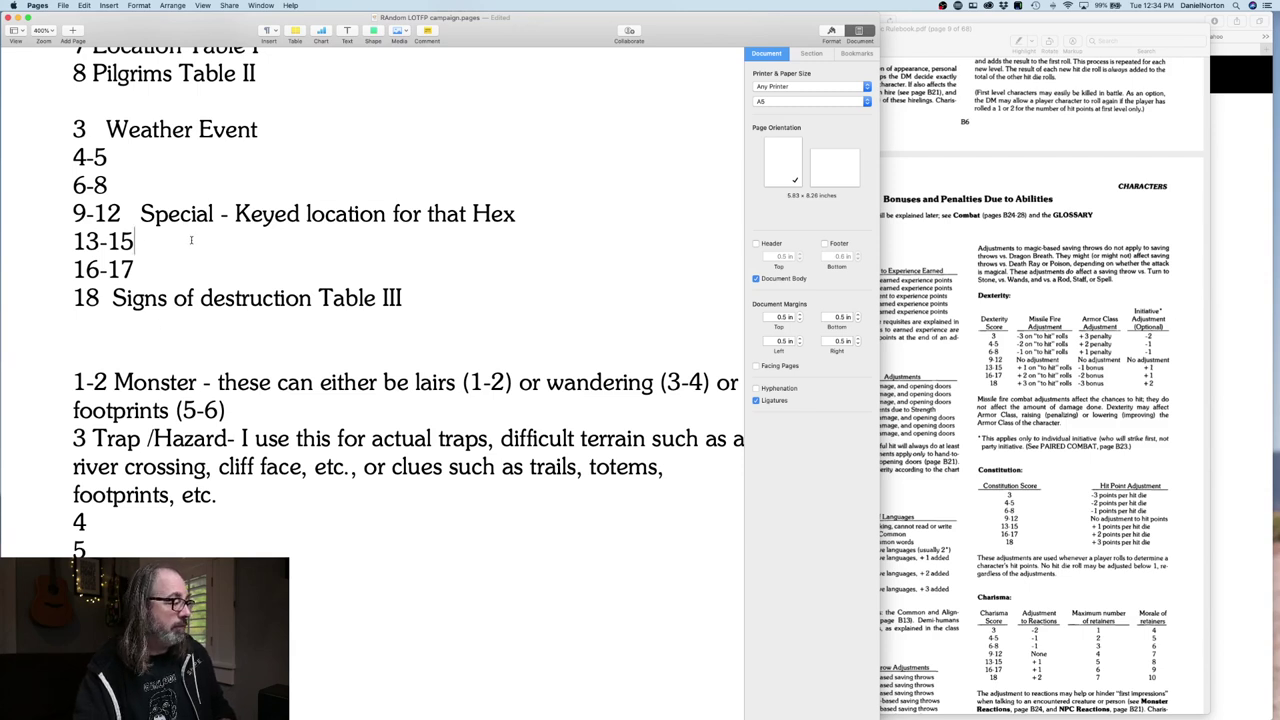
key("super+v")
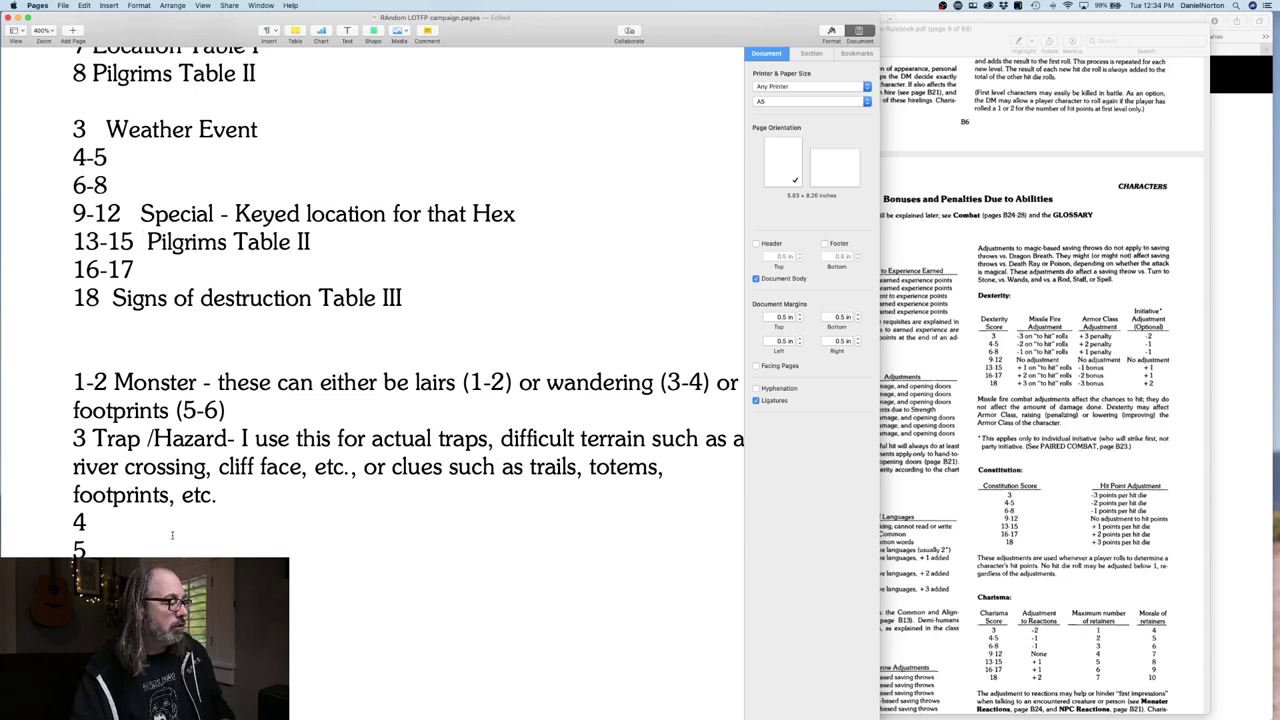
- Move the Monster entry with its lairs, wandering and footprints text to the 6-8 range, and Location Table I to 16-17
left_click_drag(229, 410, 108, 381)
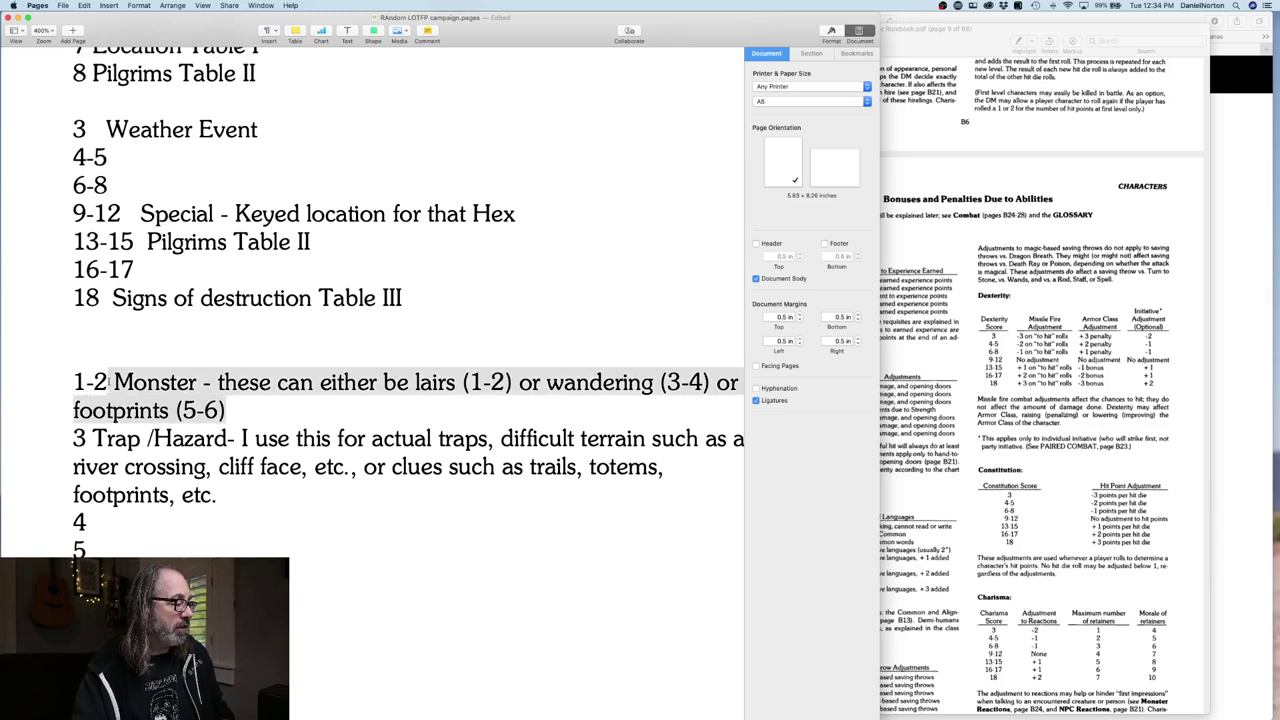
key("super+x")
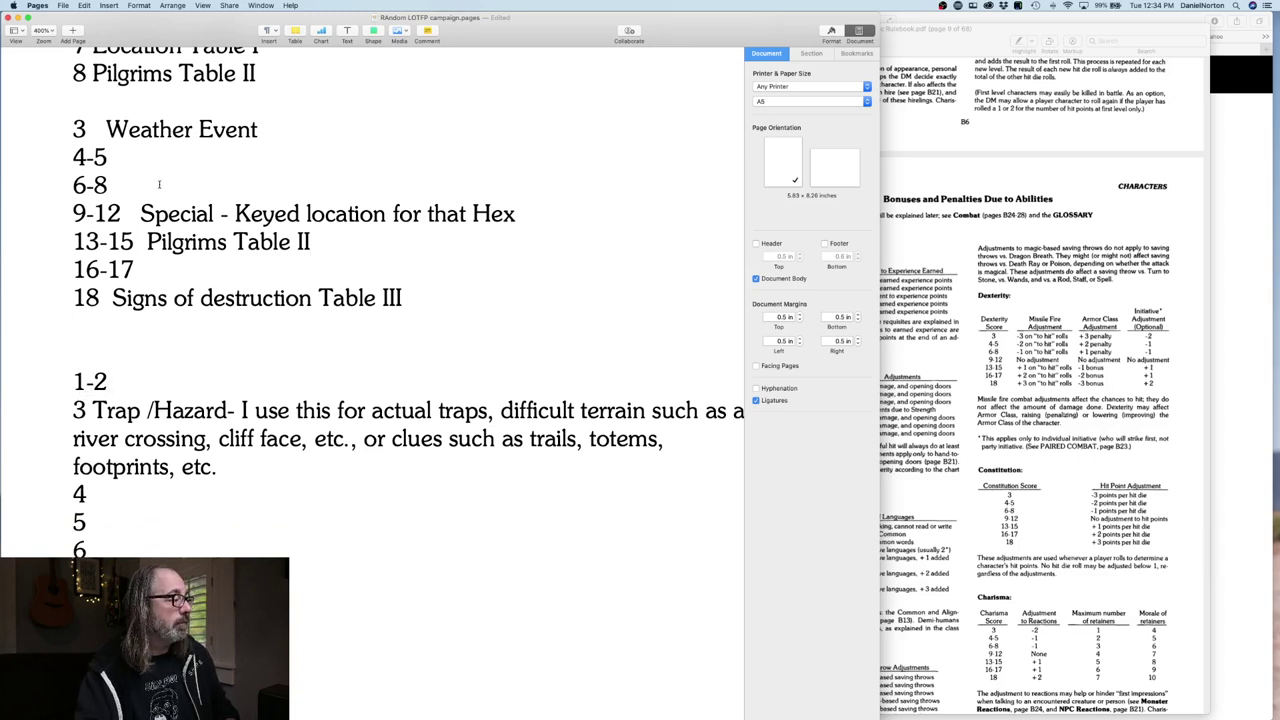
left_click(159, 183)
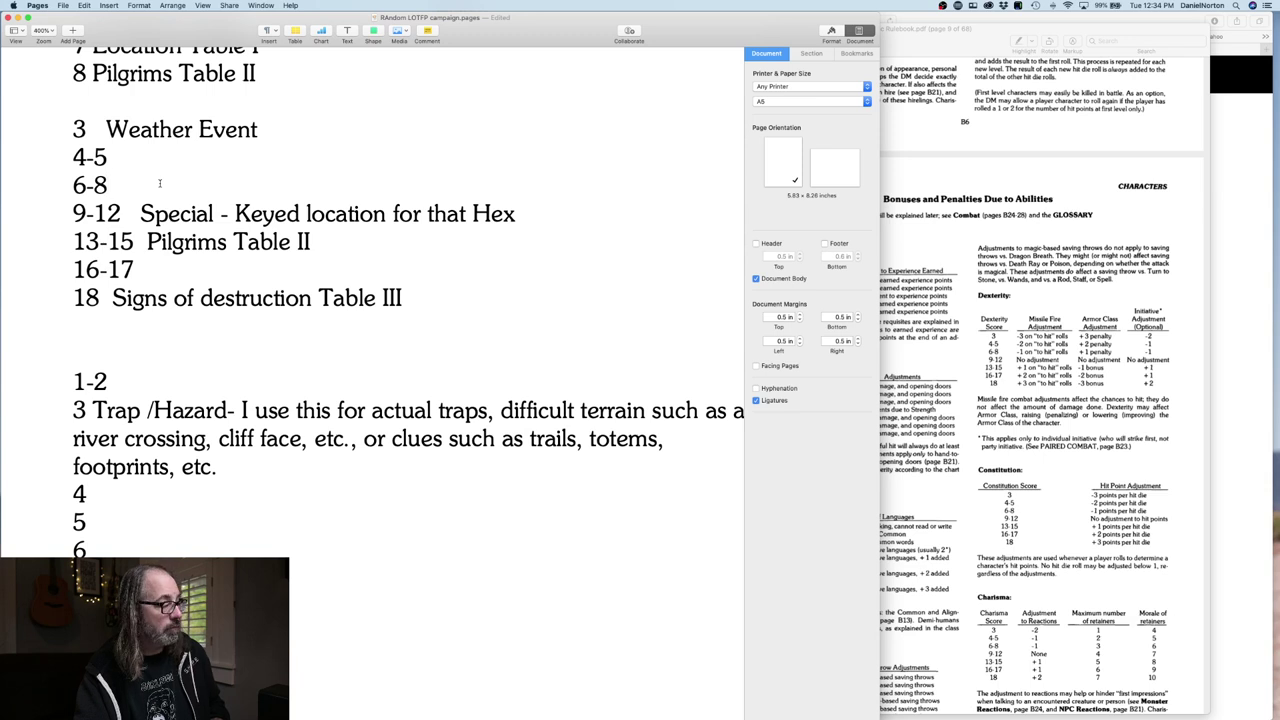
key("super+v")
scroll(163, 222, "down", 2)
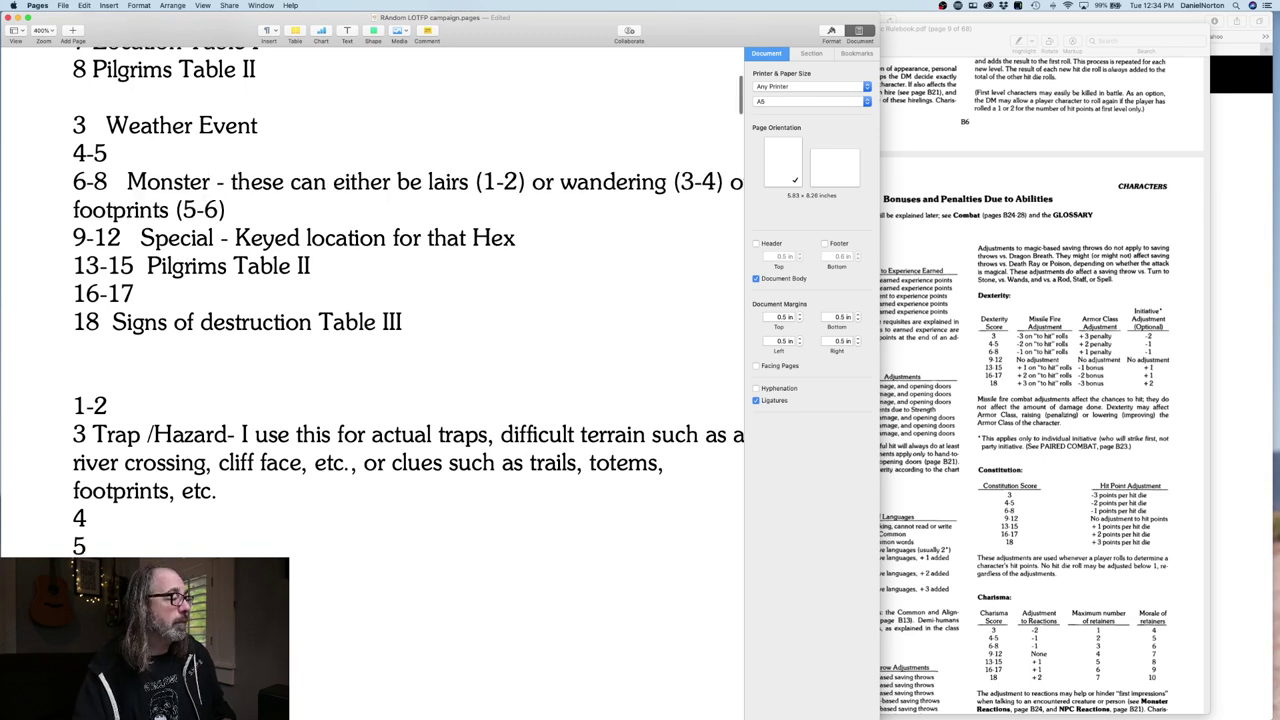
scroll(163, 222, "up", 1)
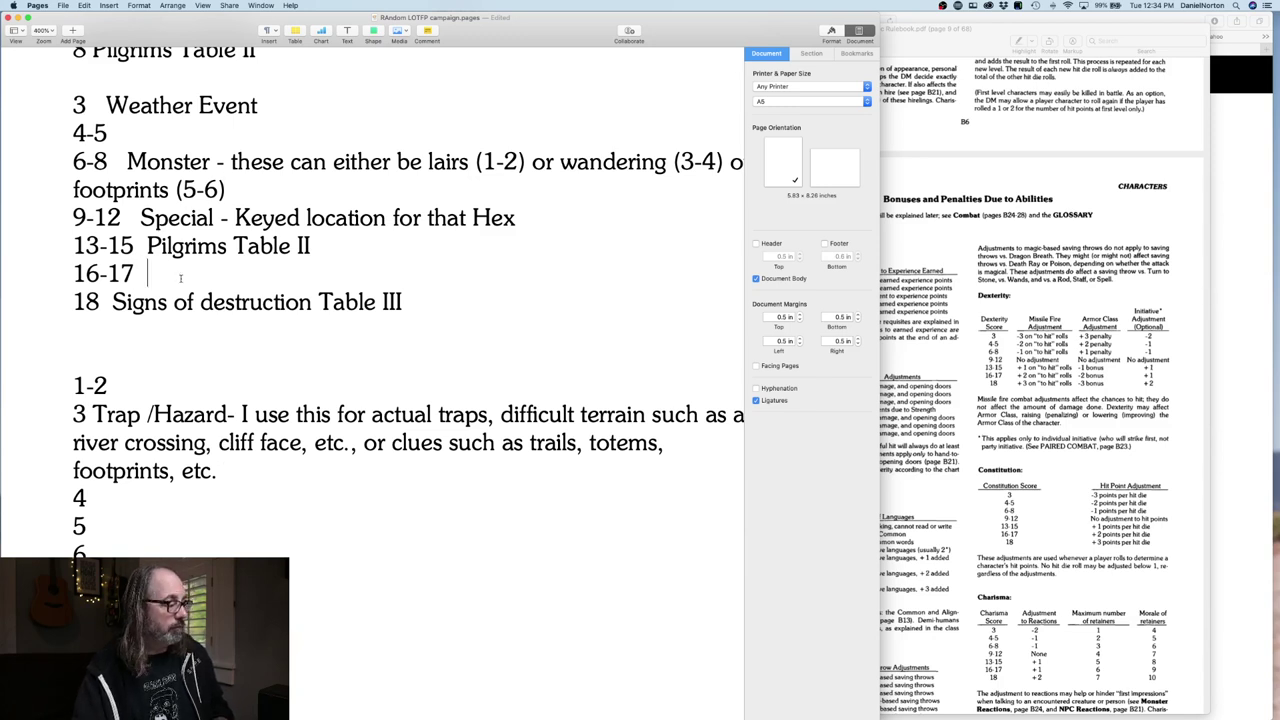
key("super+v")
- Move the full Trap /Hazard description from entry 3 of the duplicated list to the 4-5 range
left_click(243, 497)
left_click_drag(218, 471, 92, 414)
key("super+c")
key("BackSpace")
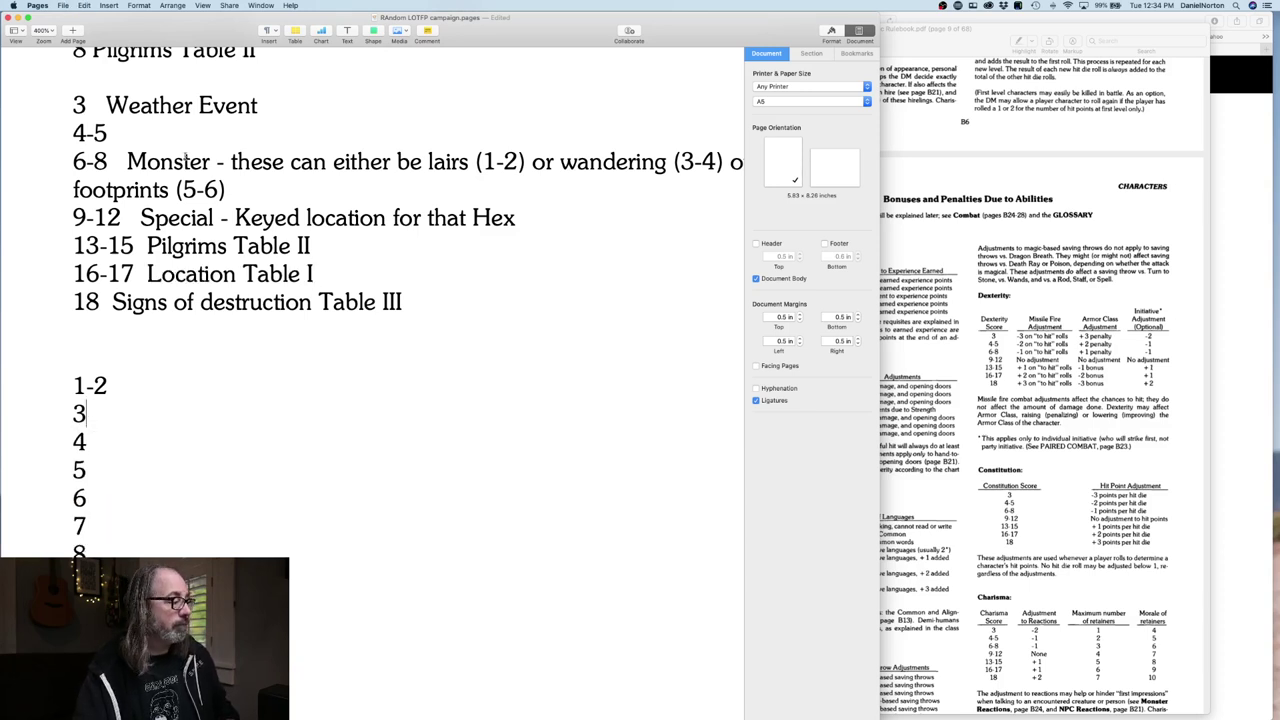
left_click(151, 134)
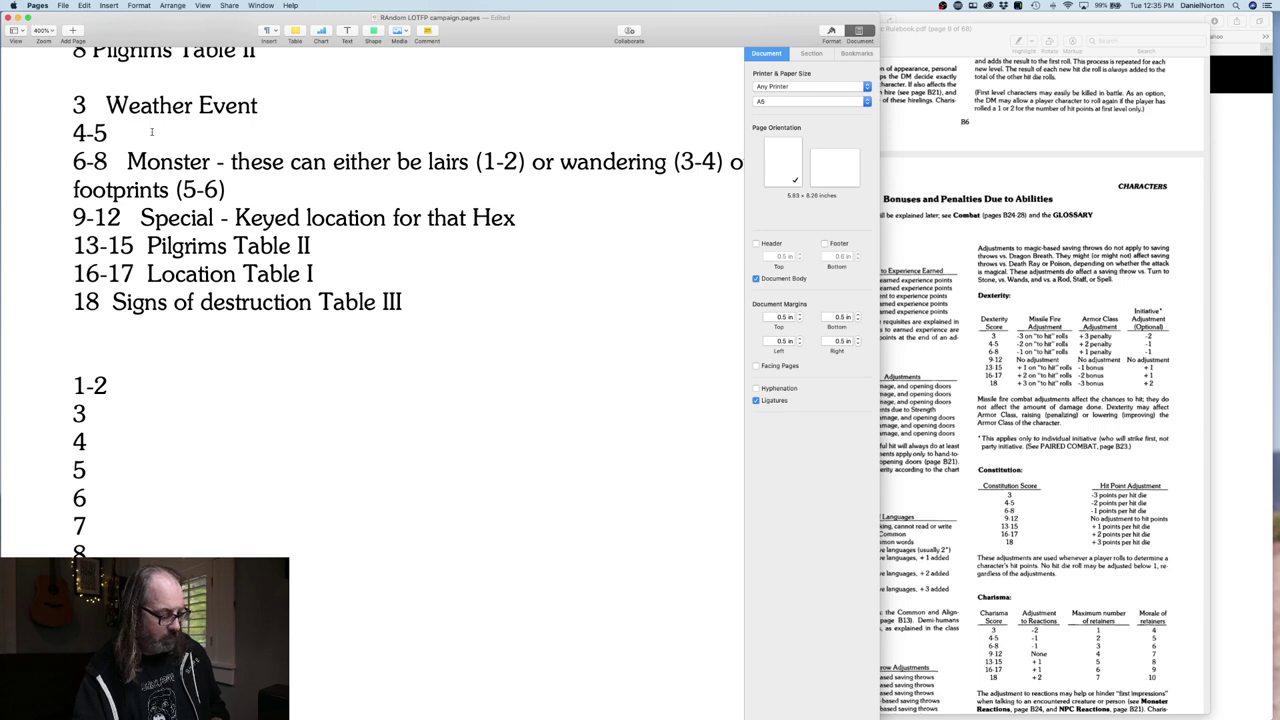
key("super+v")
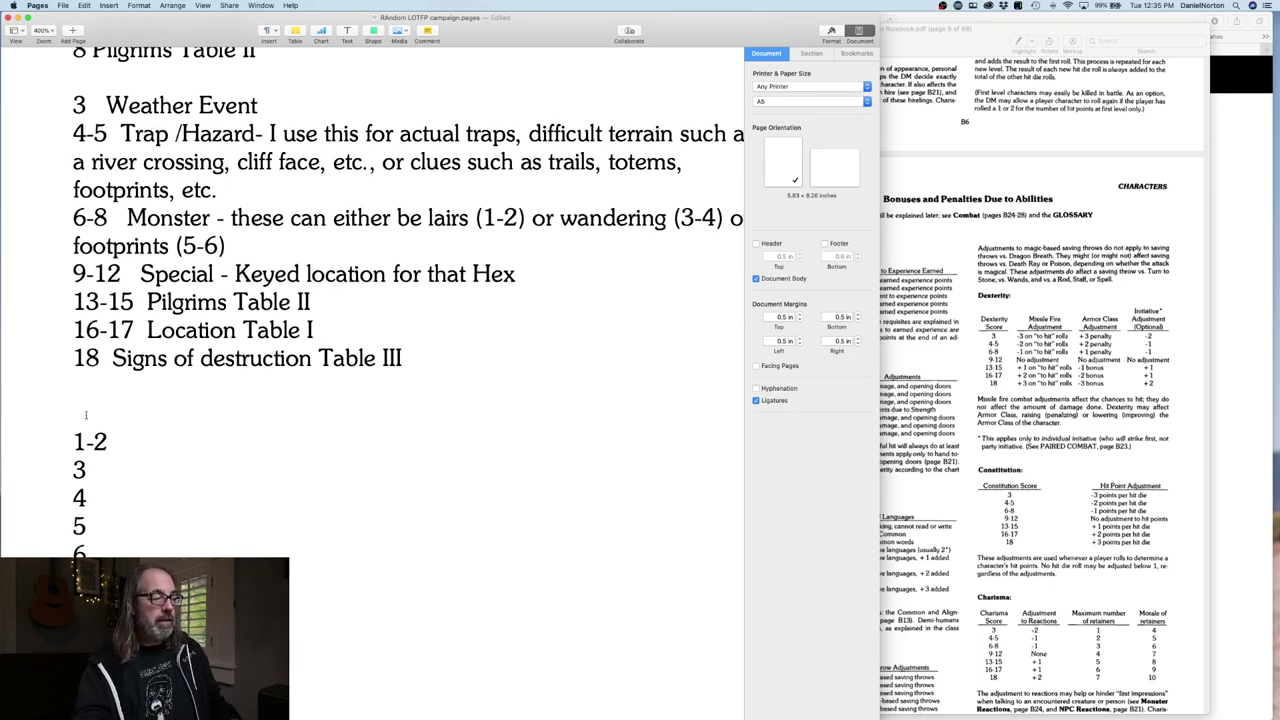
- Delete the emptied entry numbers 1-2 through 8 below the new list and widen the document window
left_click_drag(74, 432, 98, 552)
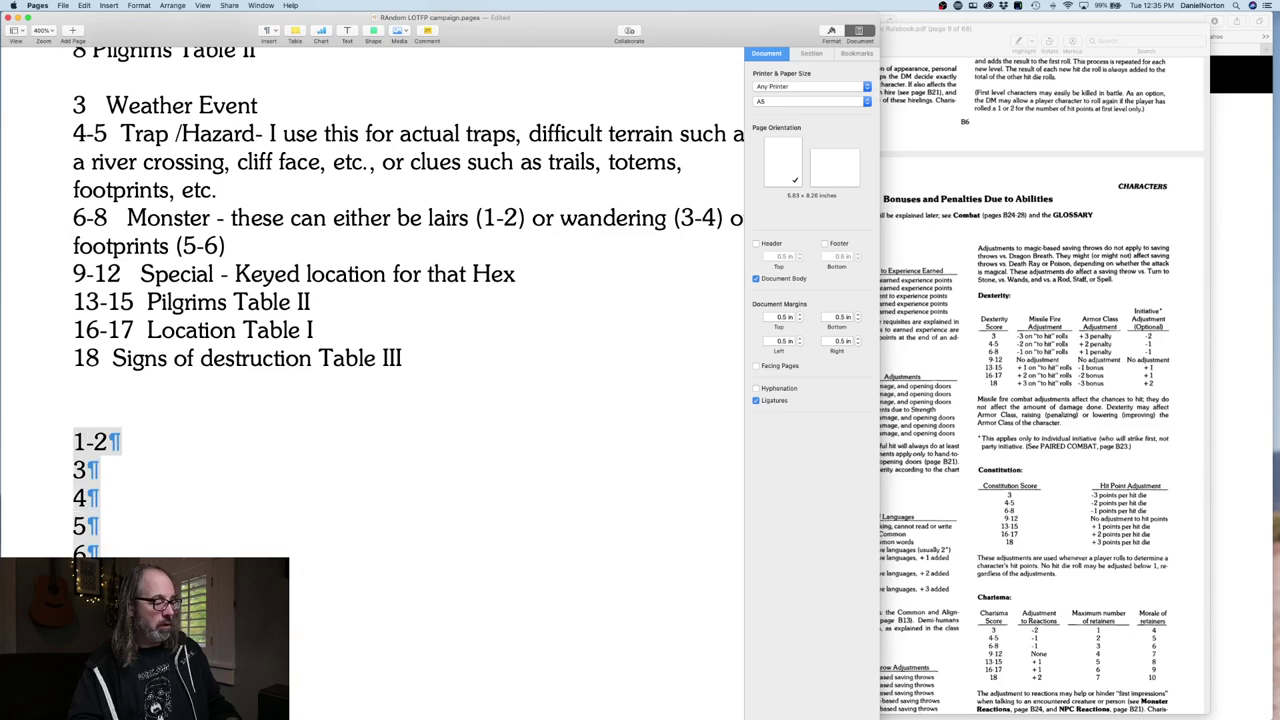
key("BackSpace")
scroll(293, 372, "up", 4)
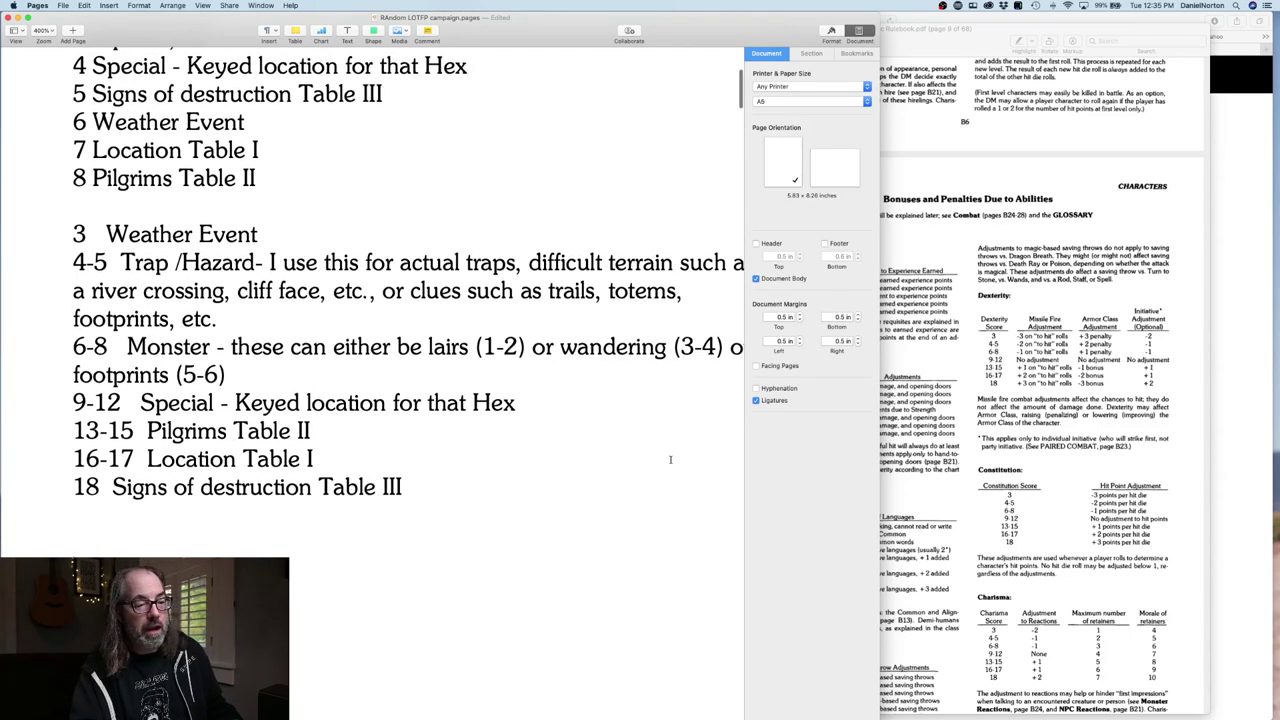
left_click_drag(877, 714, 1012, 714)
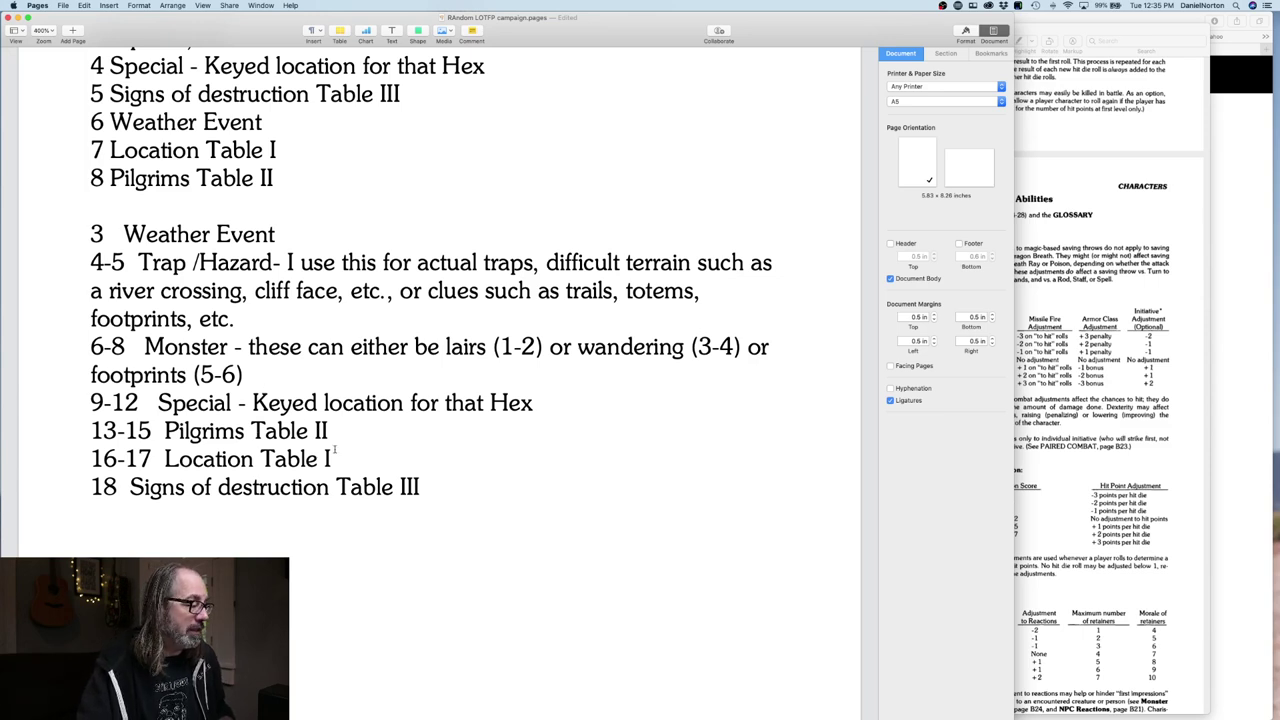
- Swap two entries so that Location Table I is at 9-12 and Special - Keyed location for that Hex is at 16-17
left_click_drag(333, 458, 163, 459)
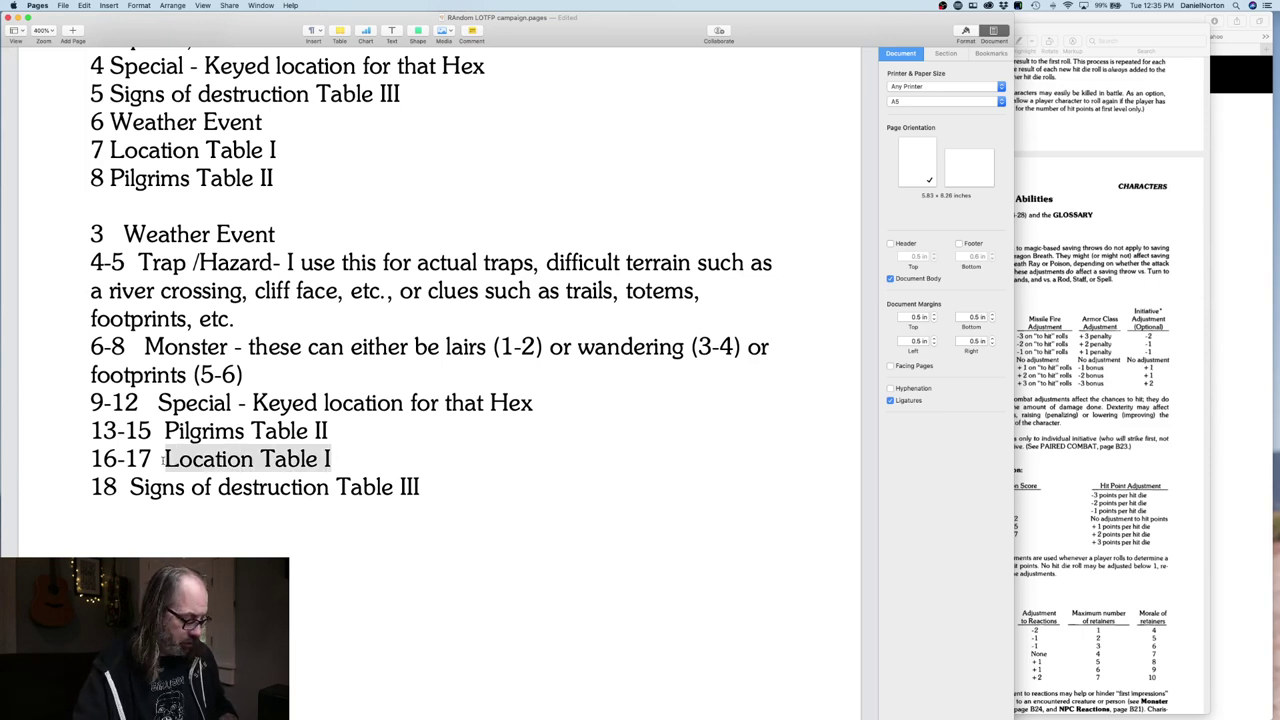
key("super+x")
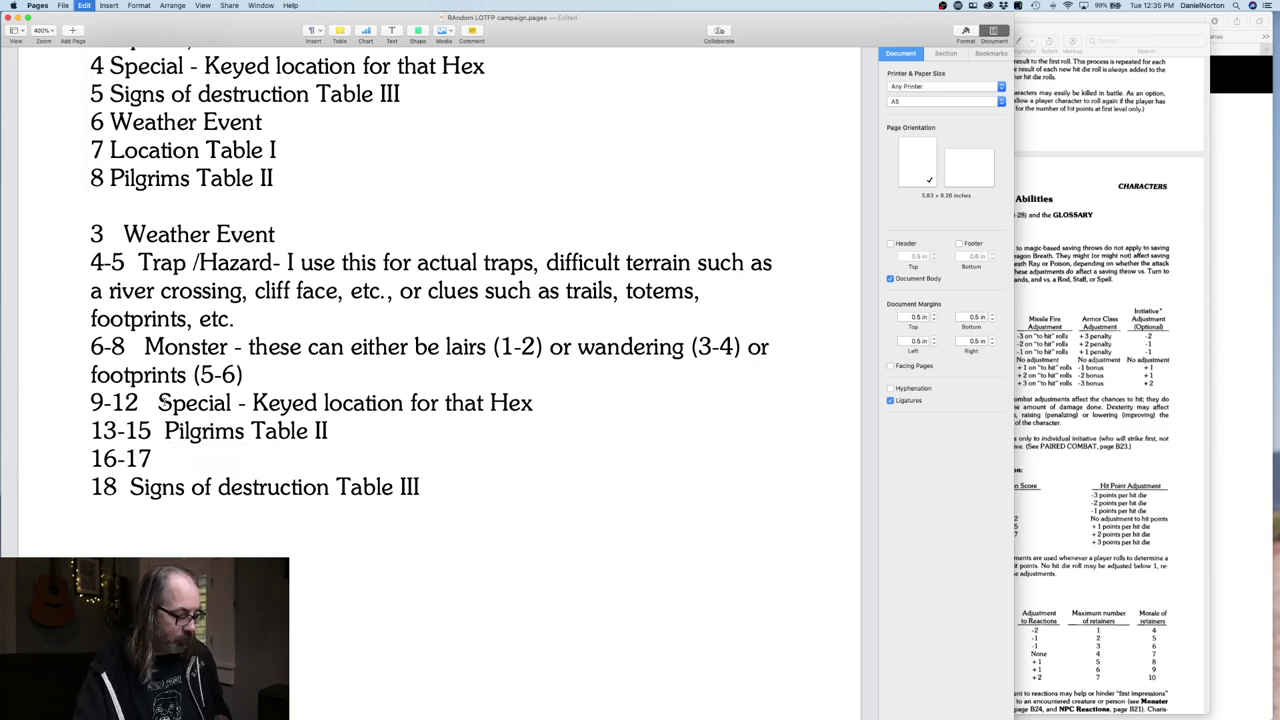
left_click(158, 402)
key("super+v")
left_click_drag(331, 402, 705, 404)
key("super+x")
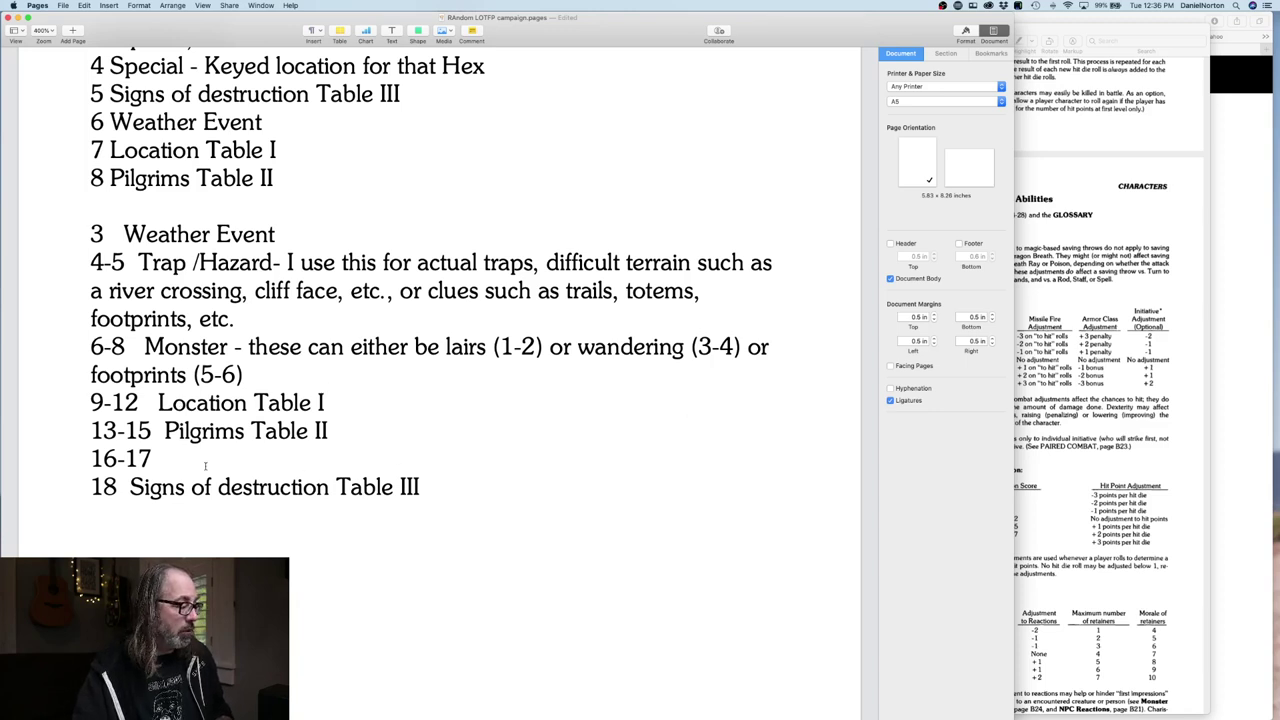
left_click(197, 465)
key("super+v")
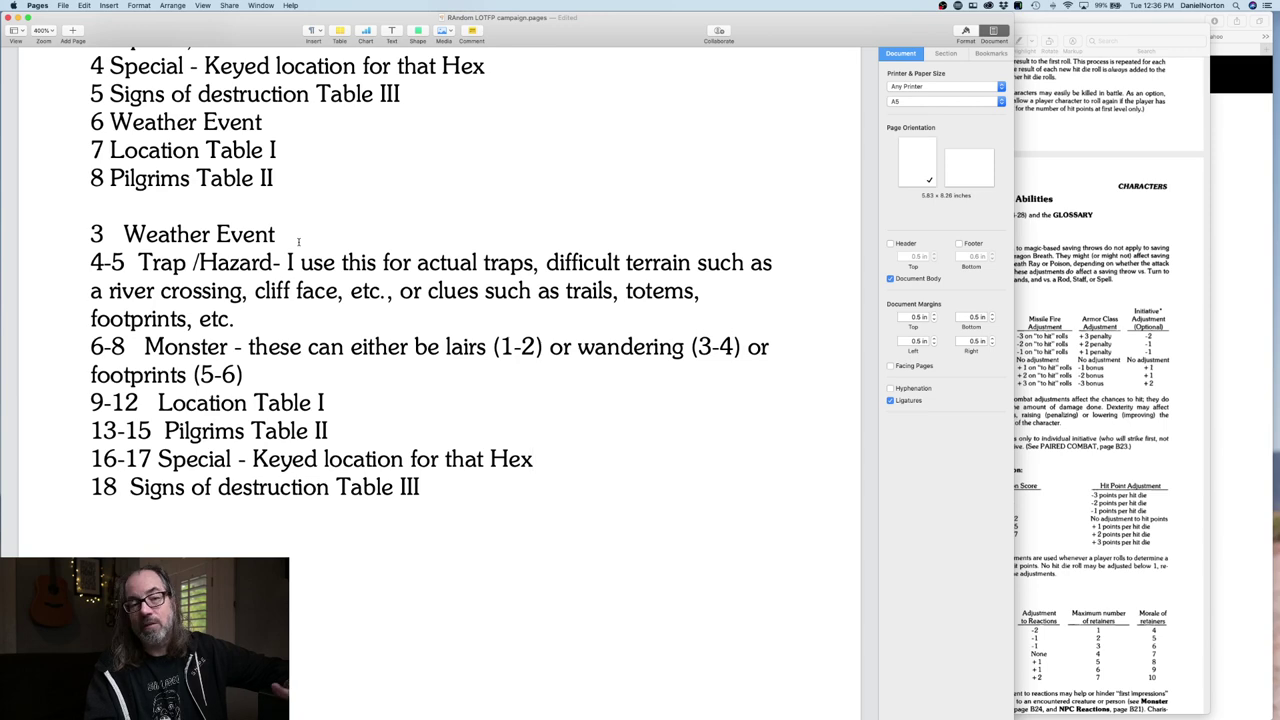
- Add the heading Weather on its own line below the 3-18 encounter list, with a new line under it
scroll(280, 260, "up", 4)
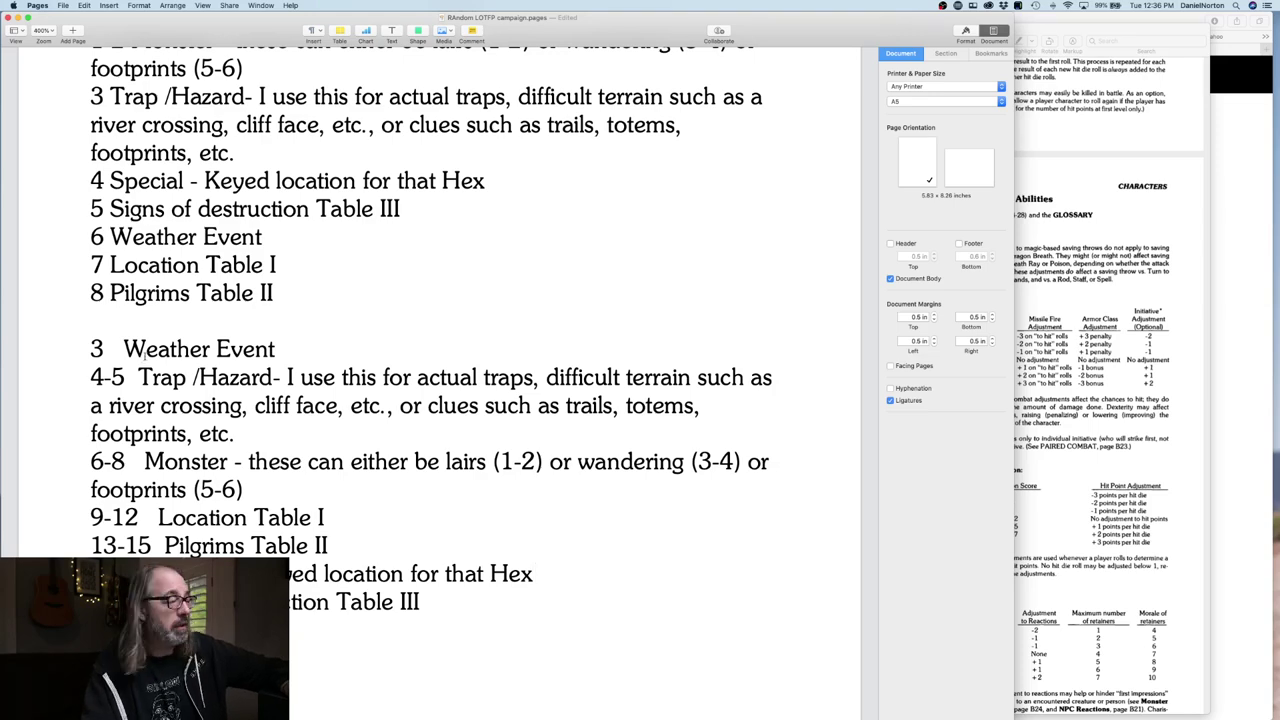
scroll(291, 358, "down", 2)
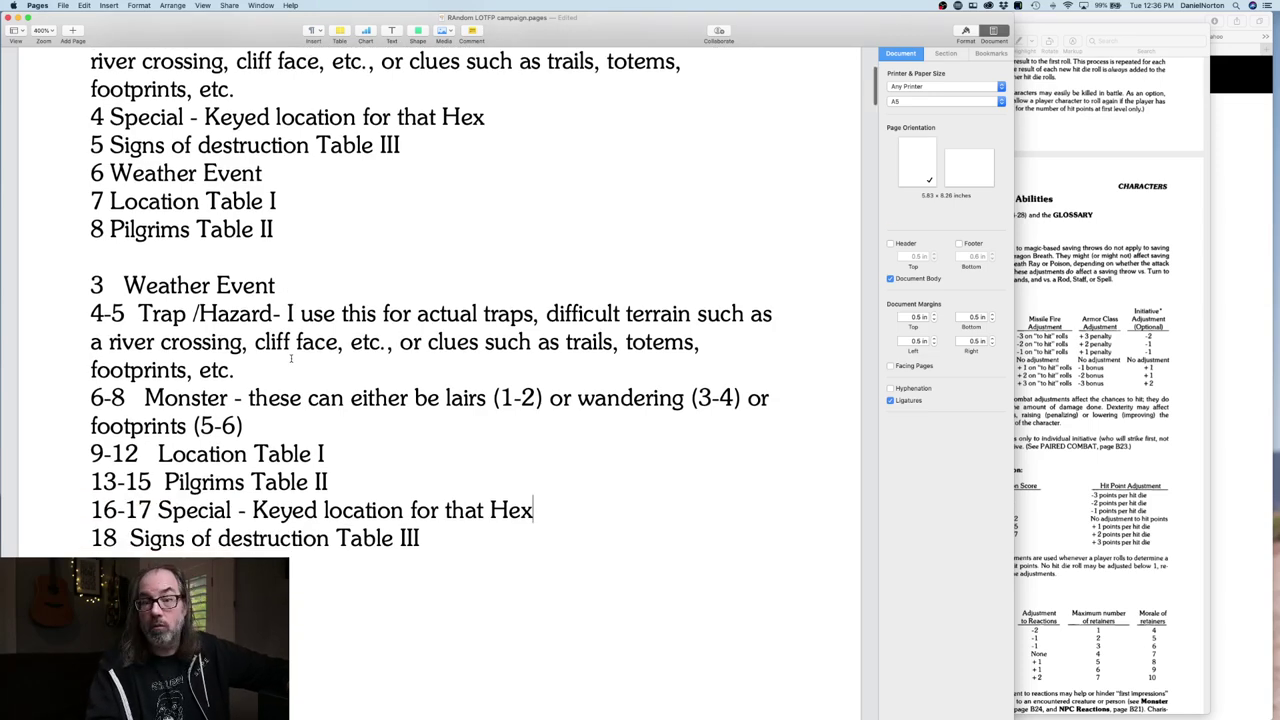
scroll(290, 507, "down", 8)
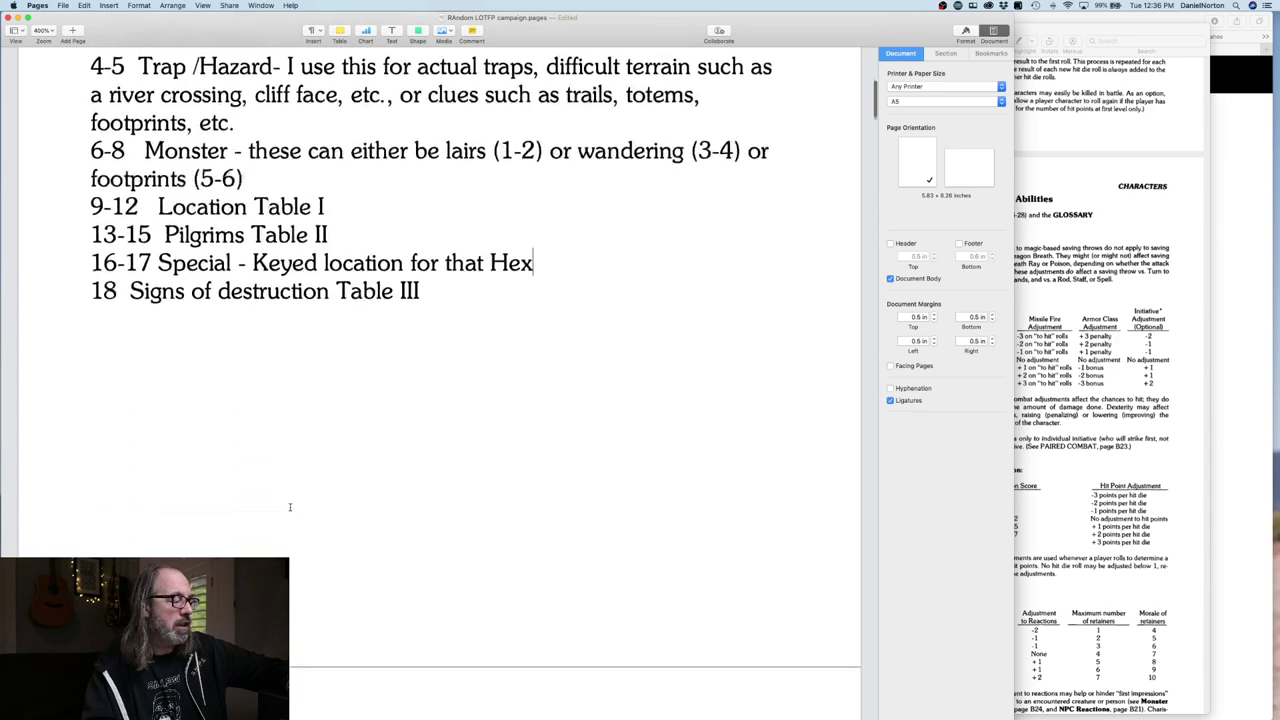
scroll(290, 507, "down", 6)
scroll(289, 505, "up", 5)
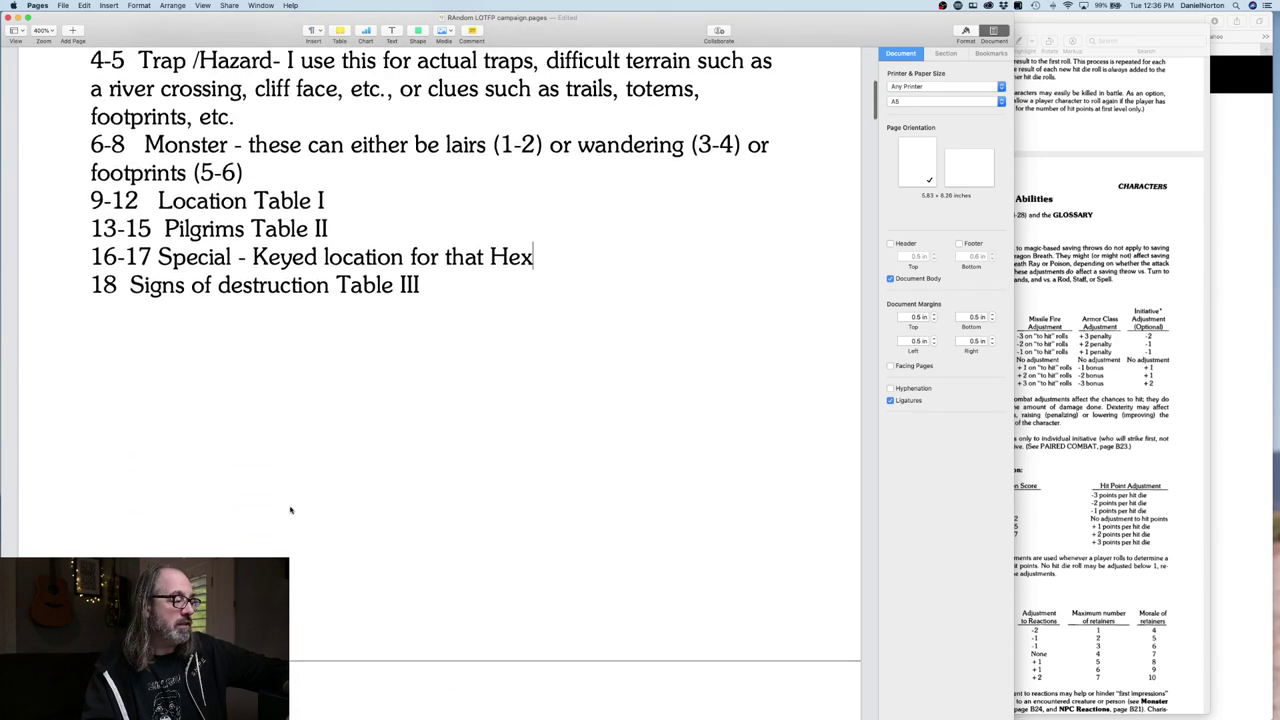
left_click(121, 421)
type("WE")
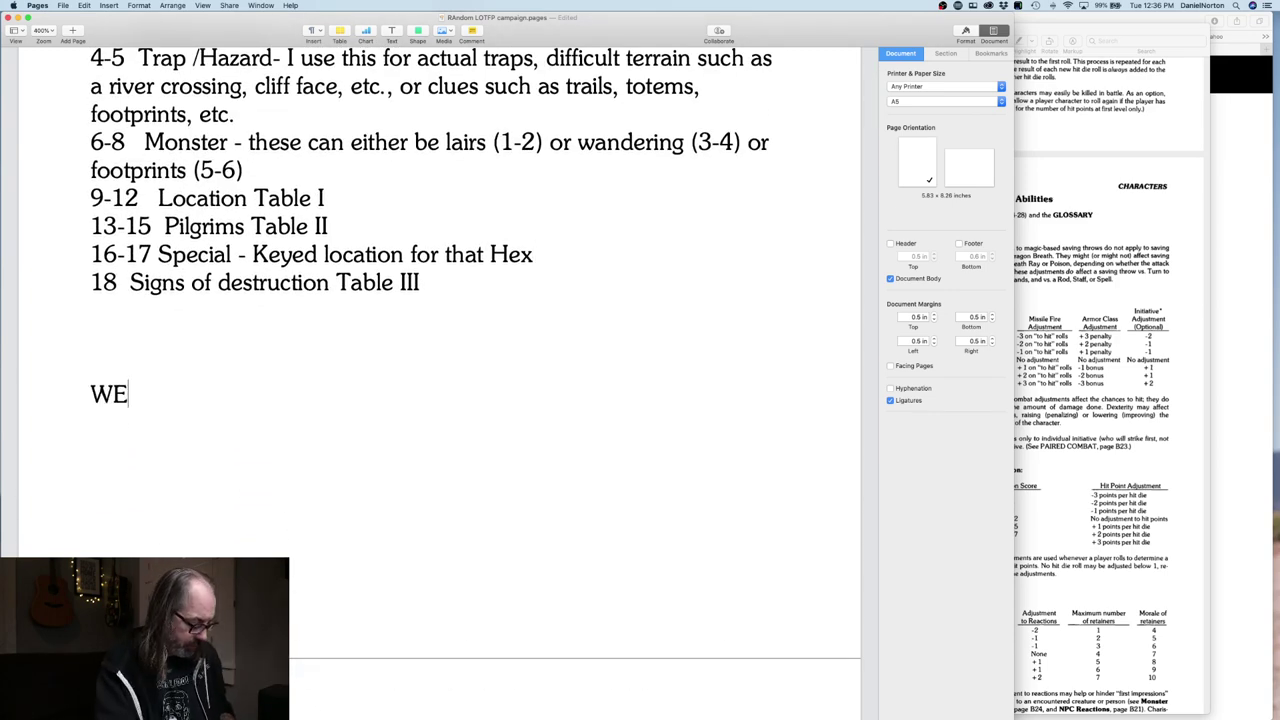
type("ather")
key("BackSpace")
key("BackSpace")
key("BackSpace")
key("BackSpace")
key("BackSpace")
key("BackSpace")
key("BackSpace")
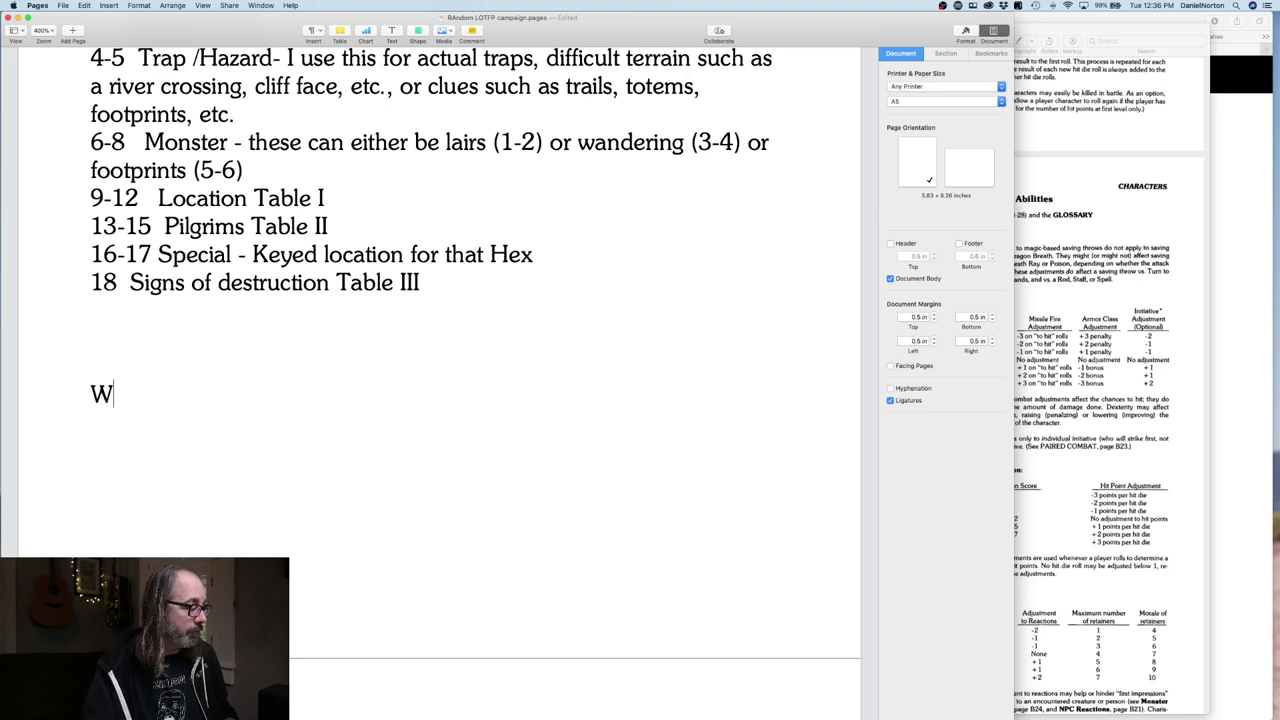
type("eather")
key("Return")
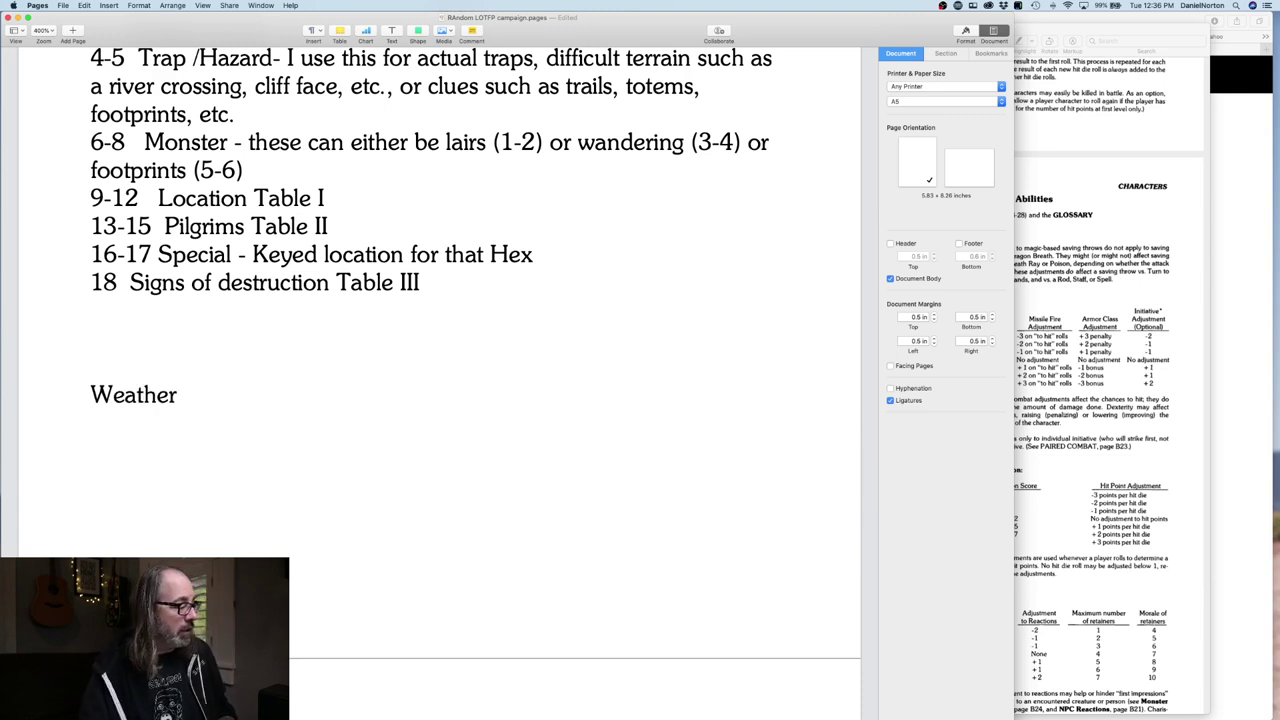
- Enter Hail as the first entry under the Weather heading
type("HAil")
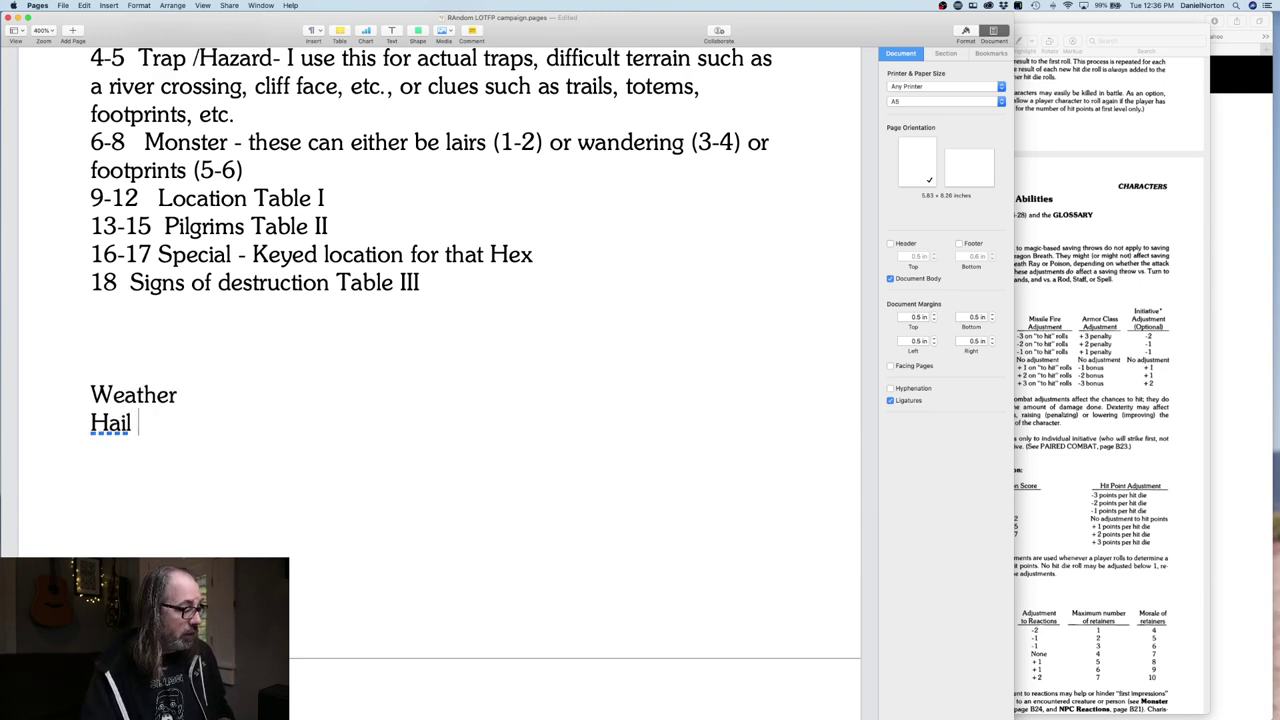
key("BackSpace")
key("BackSpace")
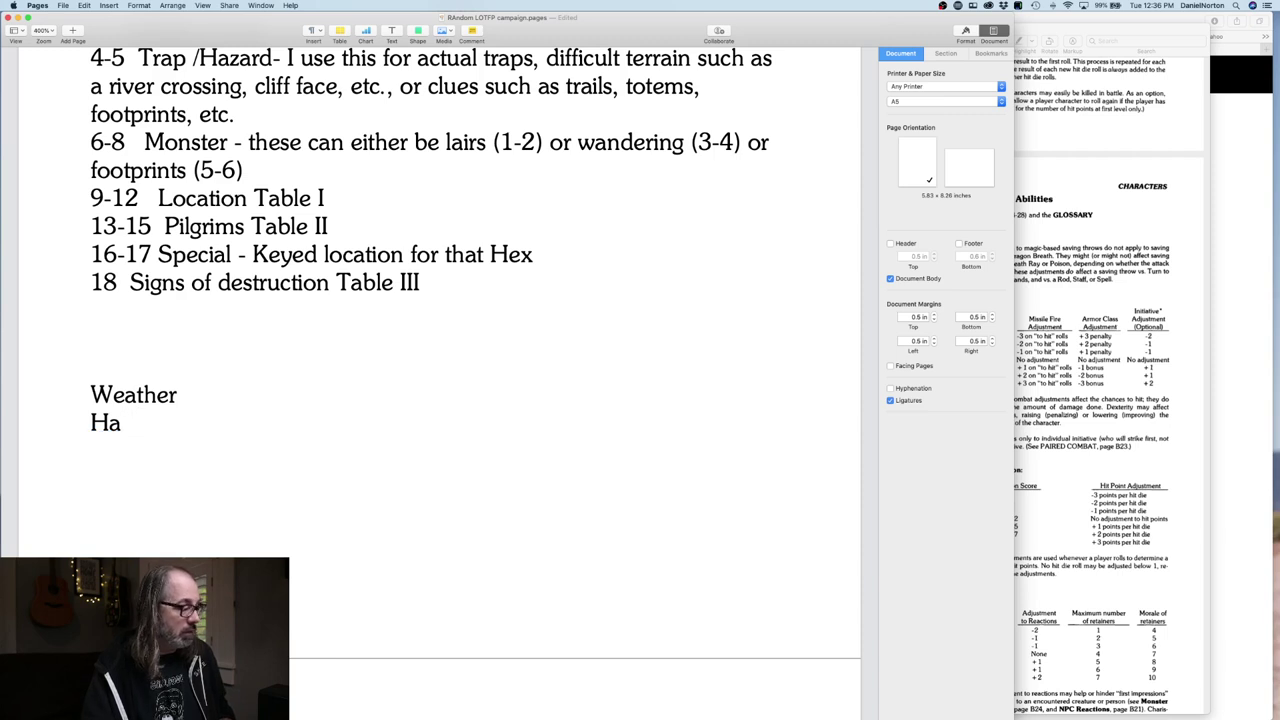
type("ail")
key("BackSpace")
key("BackSpace")
key("BackSpace")
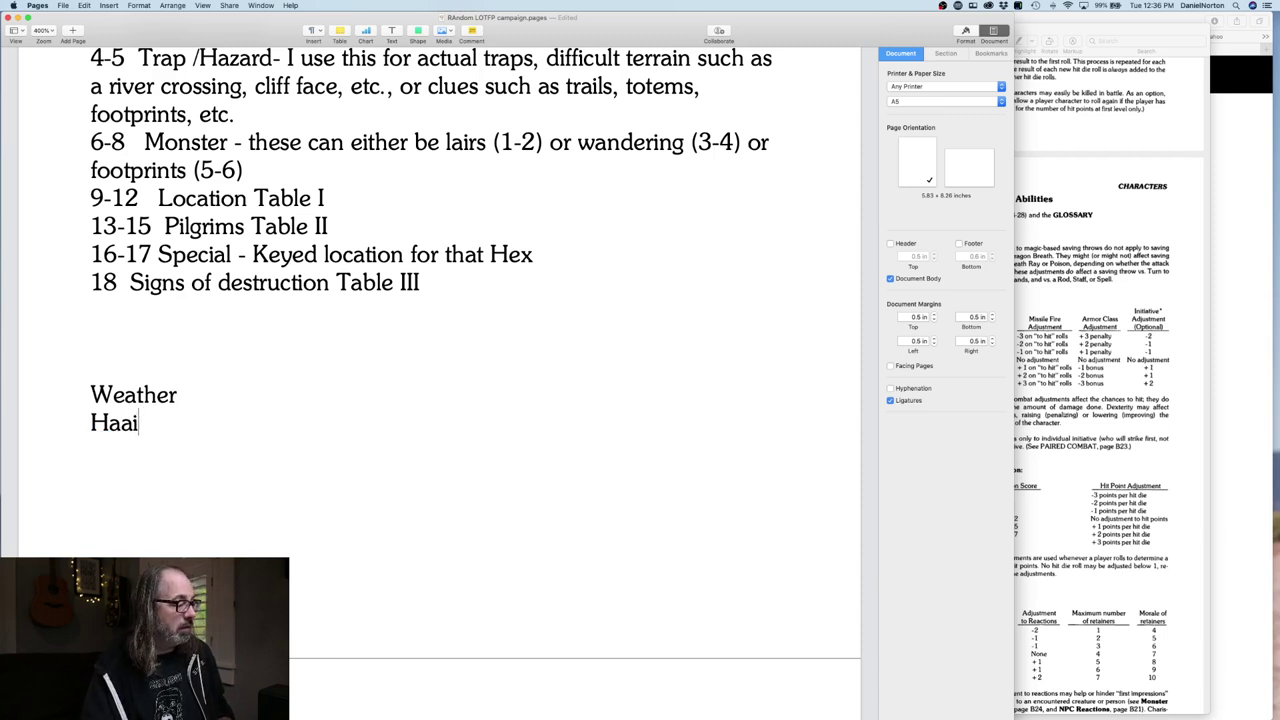
type("il")
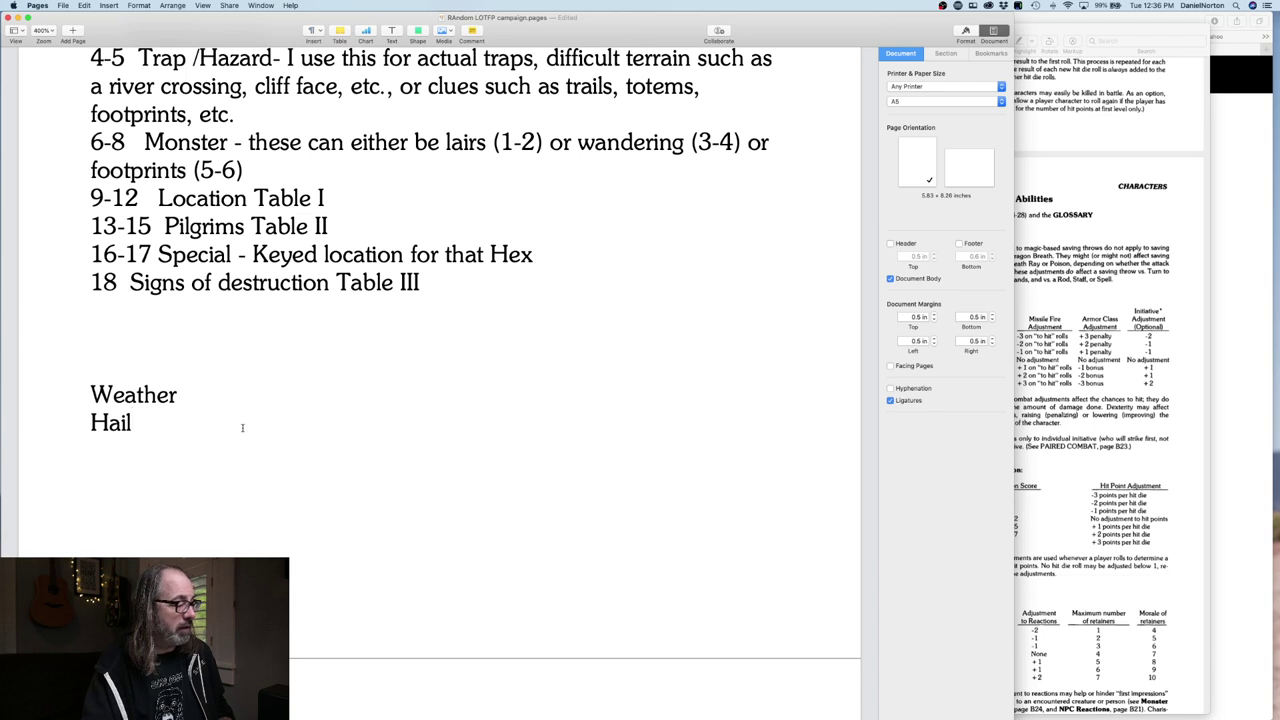
- Look up the dictionary definition of the word Hail and return to the end of its line
left_click_drag(130, 422, 92, 422)
right_click(104, 422)
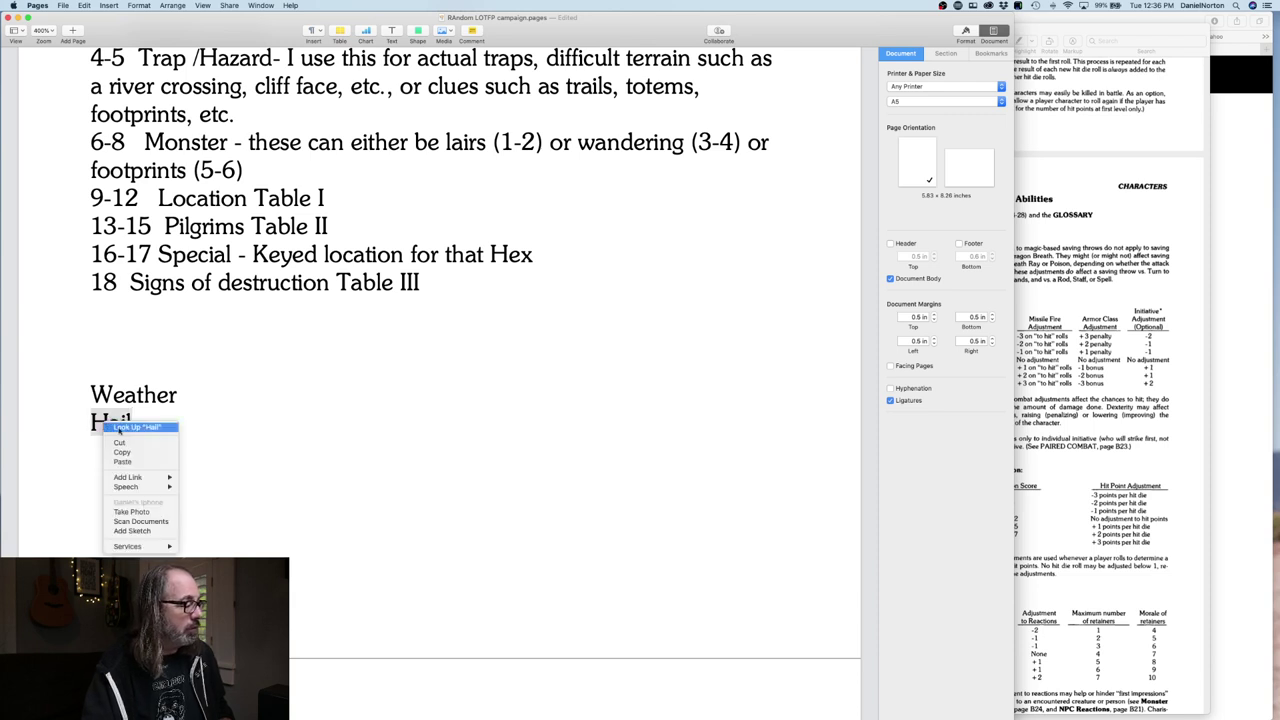
left_click(124, 431)
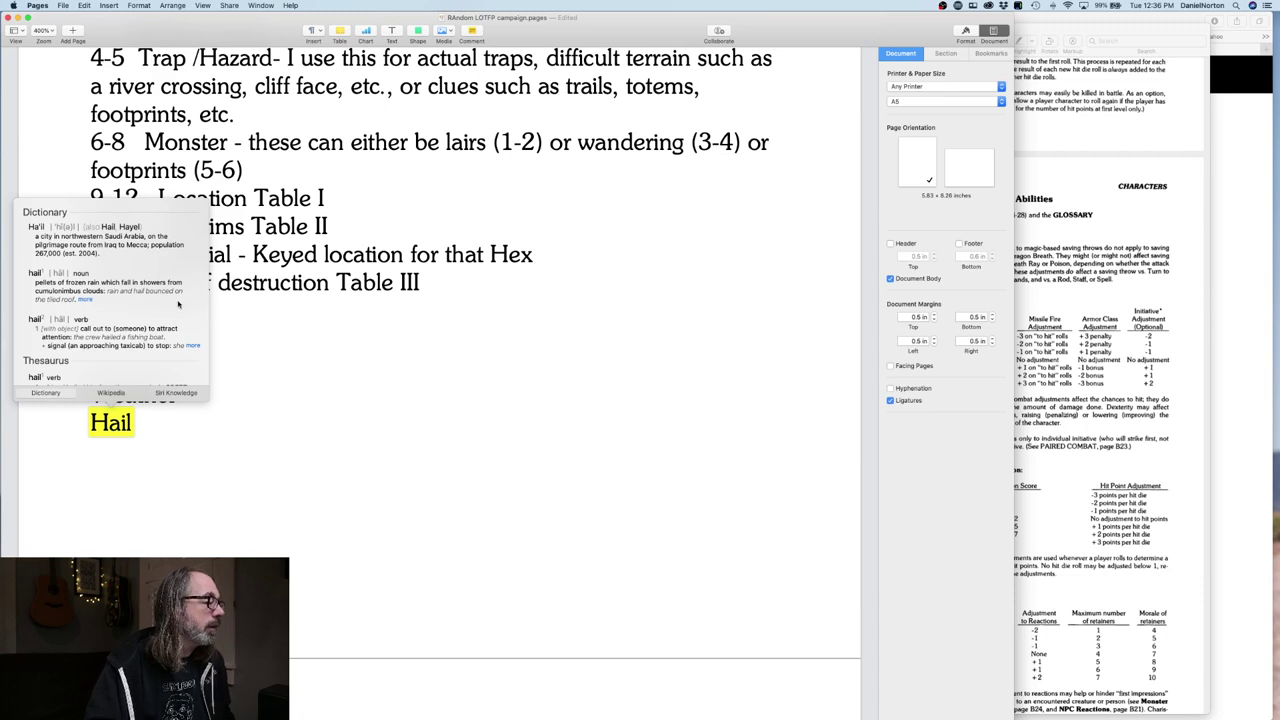
left_click(264, 369)
left_click(188, 432)
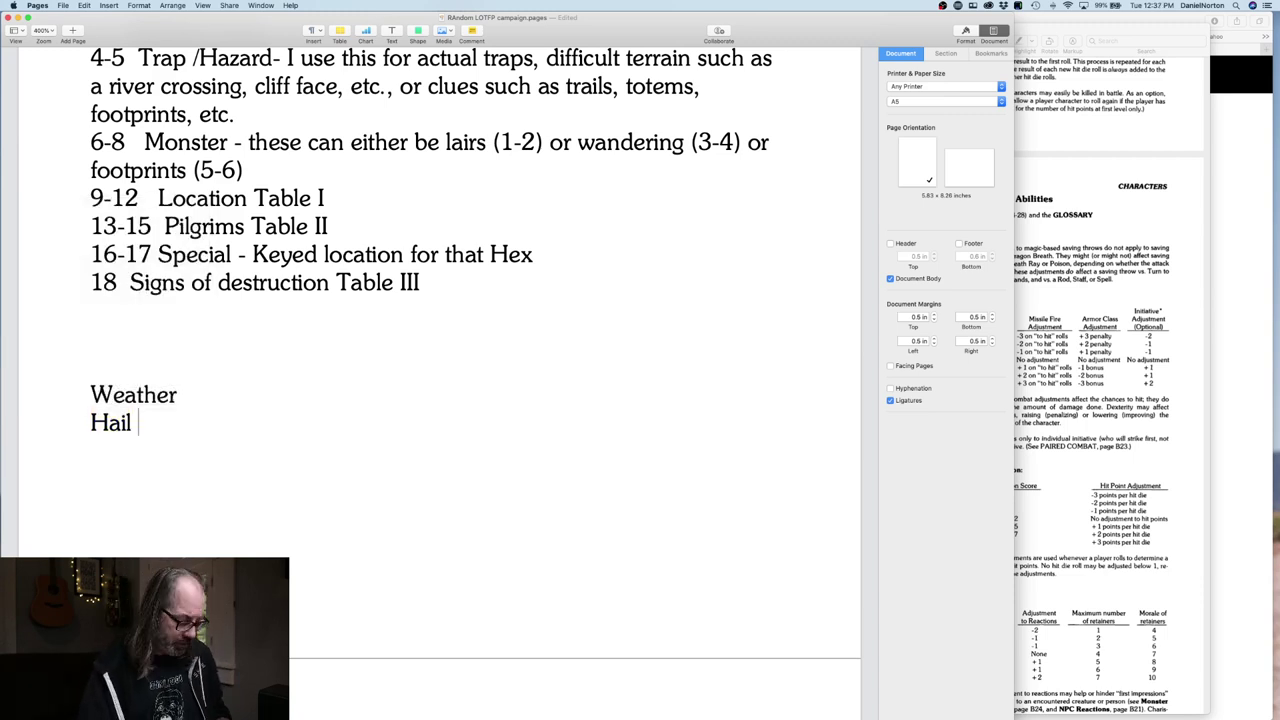
- Complete the first weather entry as Hail Stones and add Acid Rain on the line below it
type("Stones")
key("Return")
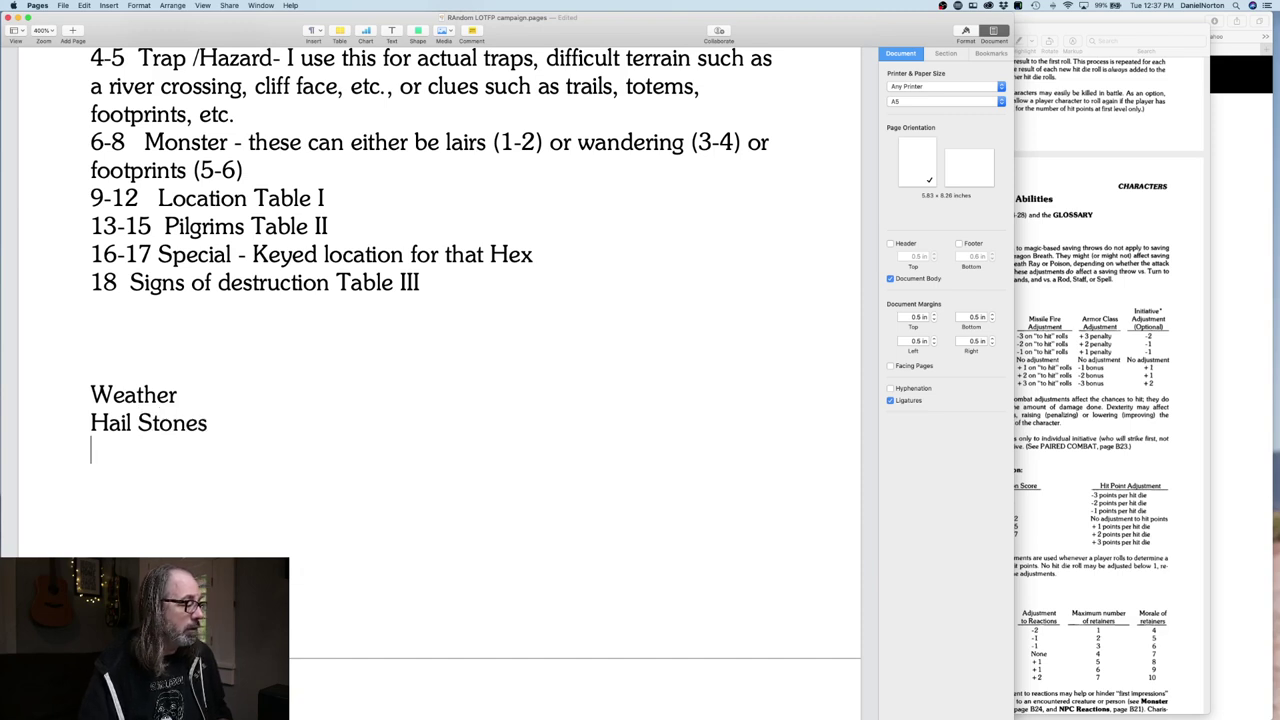
type("A")
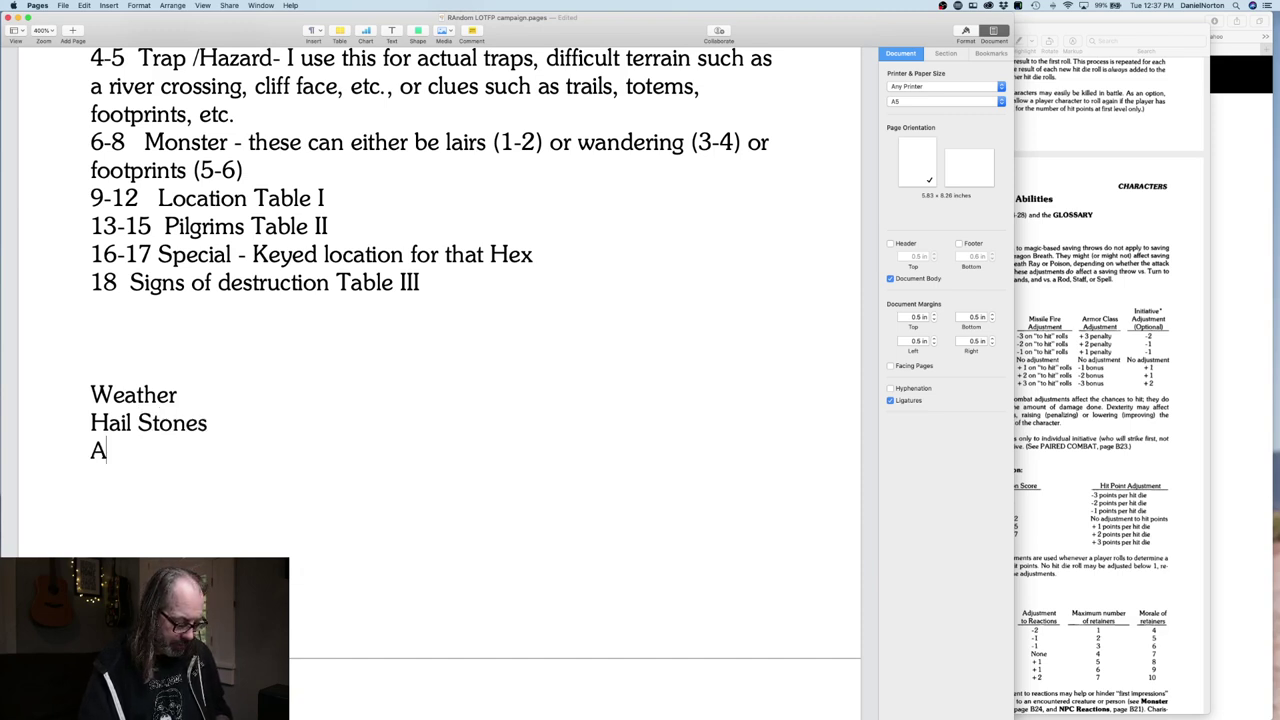
type("cid RA")
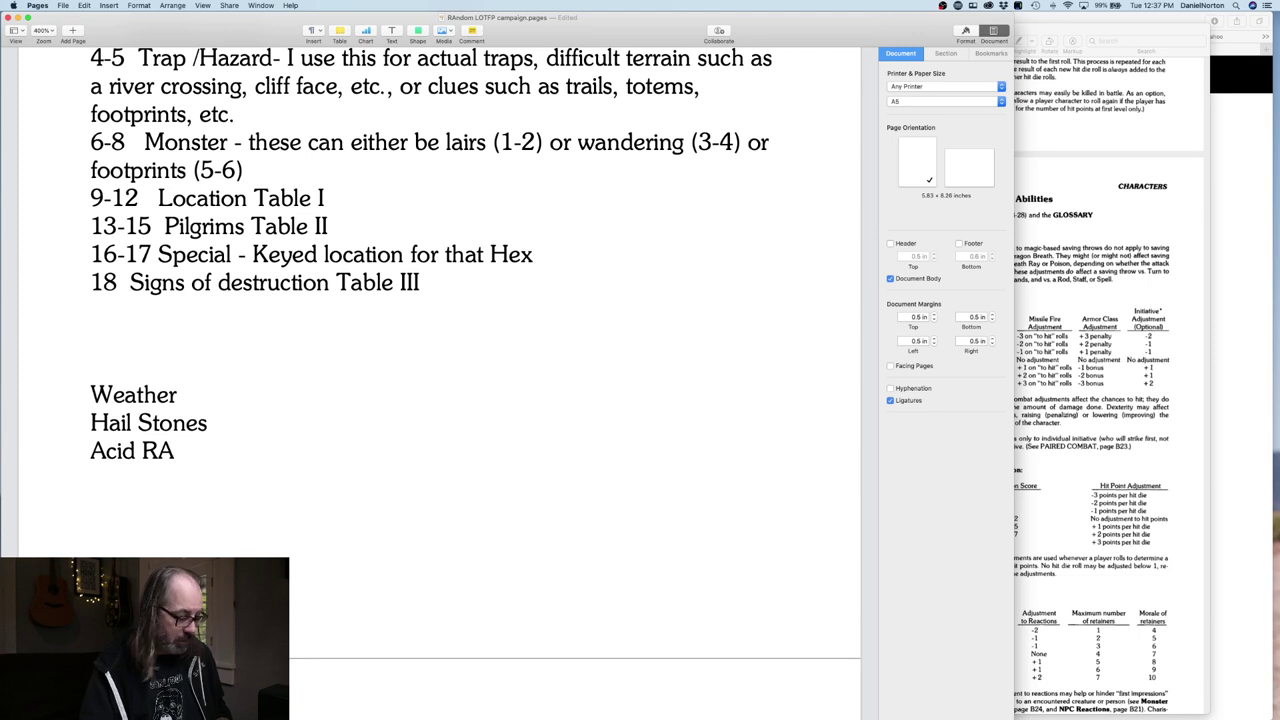
key("BackSpace")
type("ain")
key("Return")
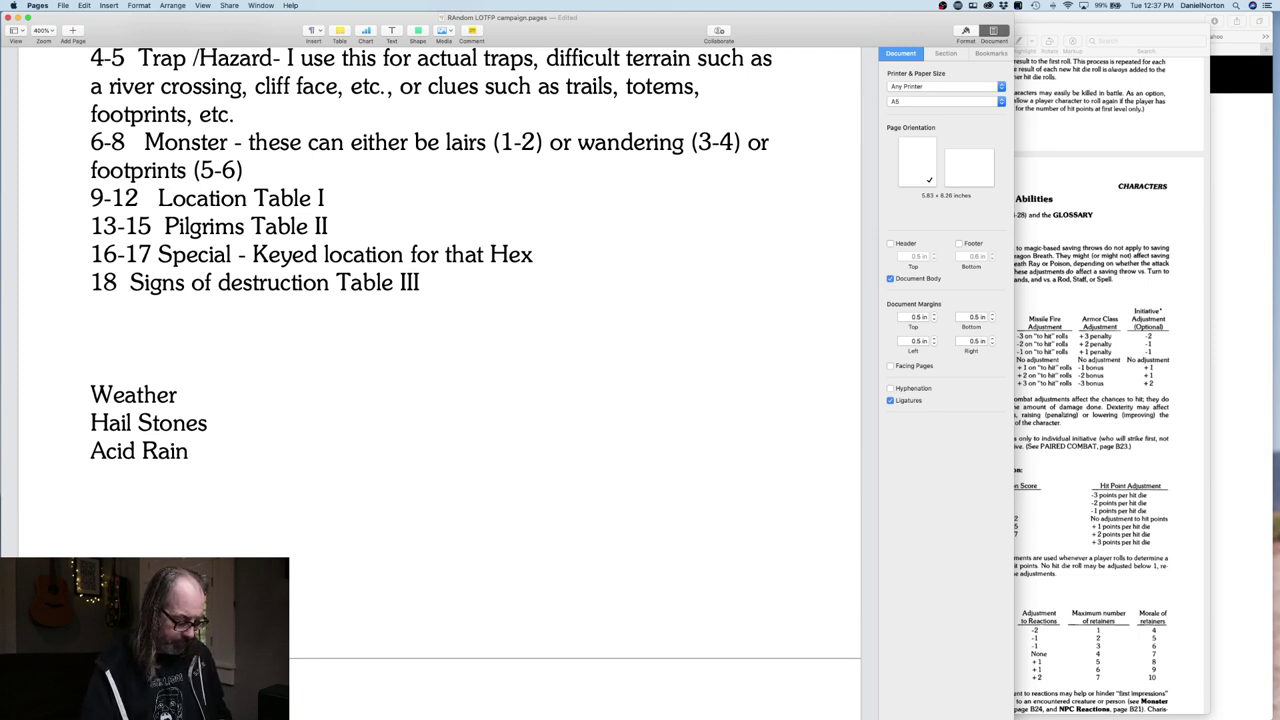
- Add Dense Fog and Terrible winds as the next two entries under Acid Rain
type("Den")
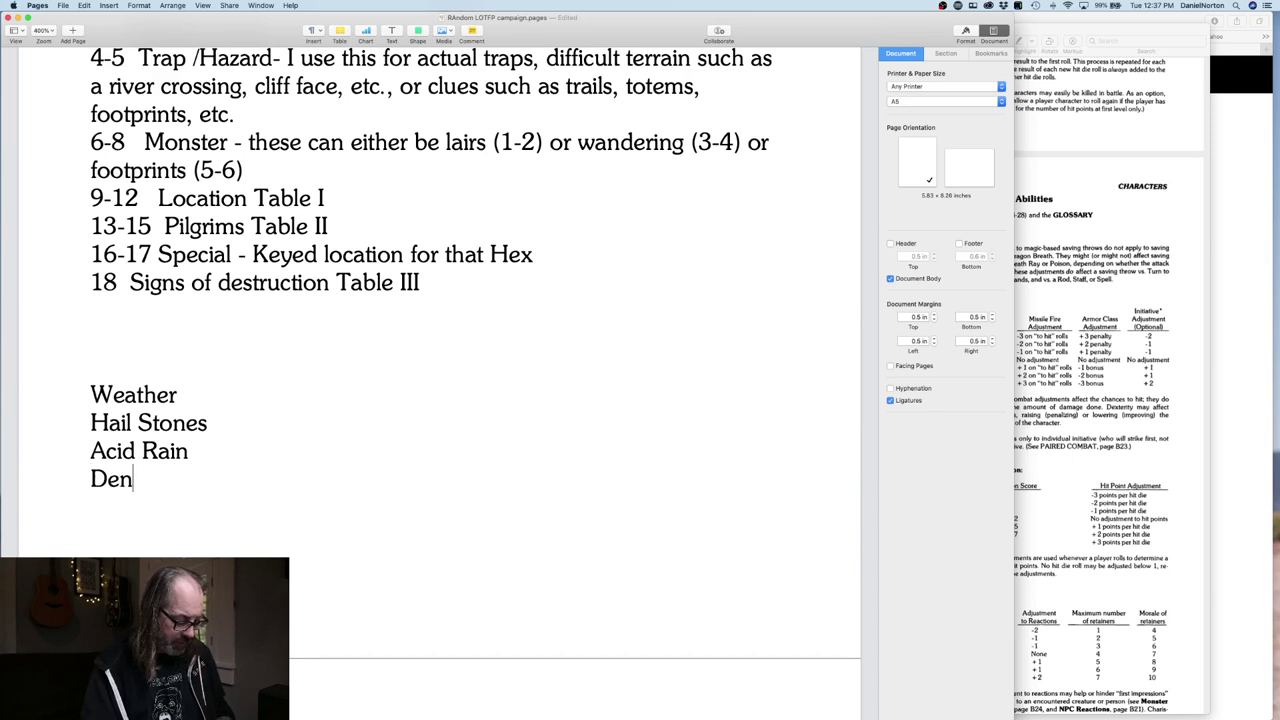
type("se Fog")
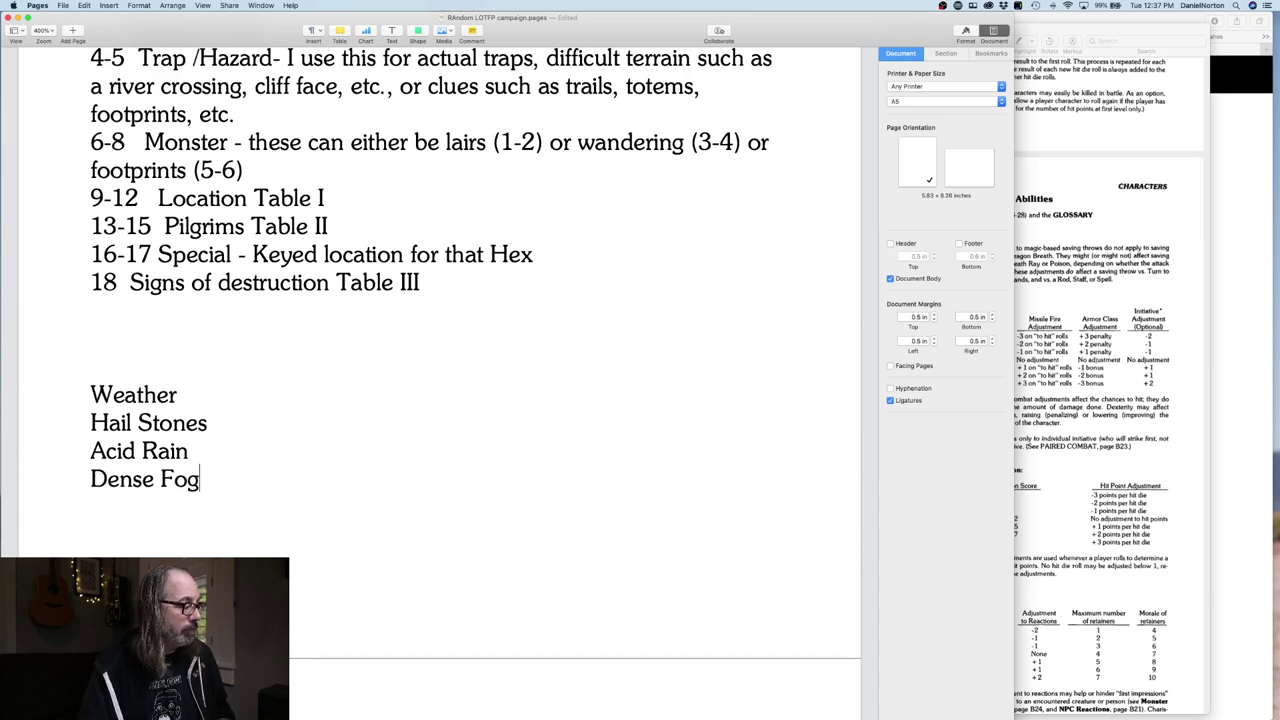
key("Return")
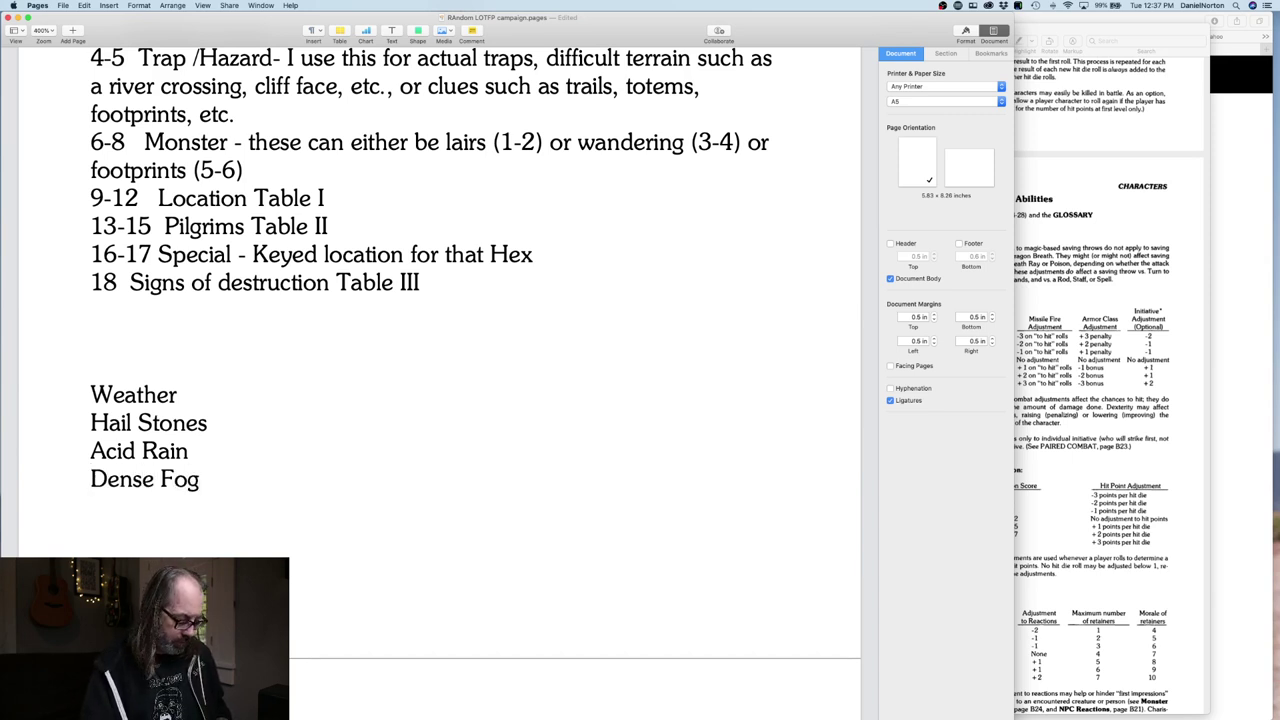
type("TErribl")
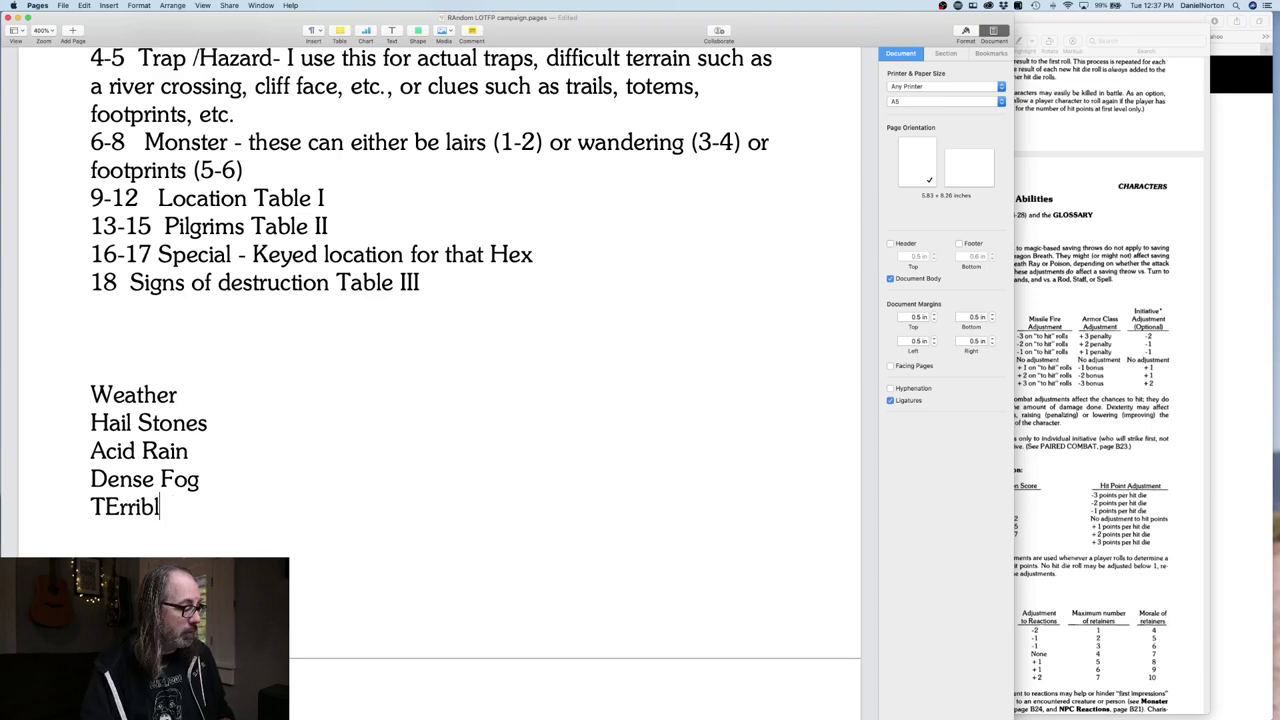
key("BackSpace")
key("BackSpace")
key("BackSpace")
key("BackSpace")
key("BackSpace")
key("BackSpace")
type("errible wi")
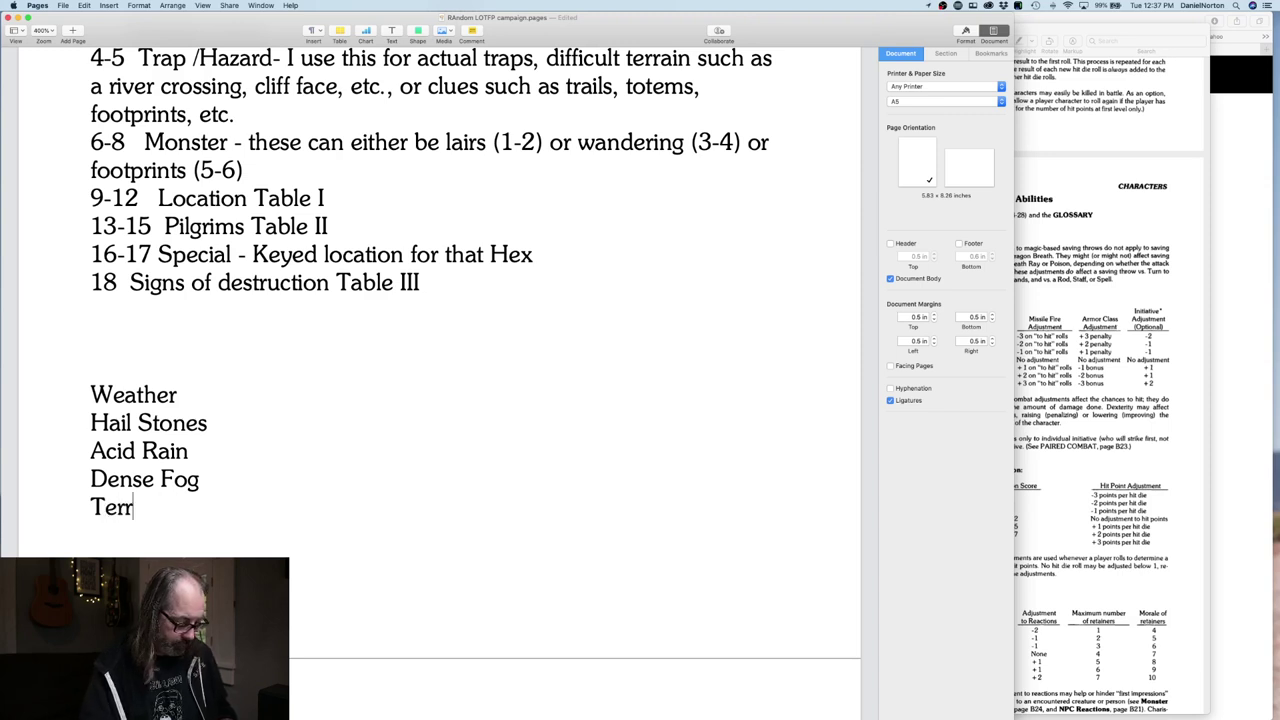
type("nds")
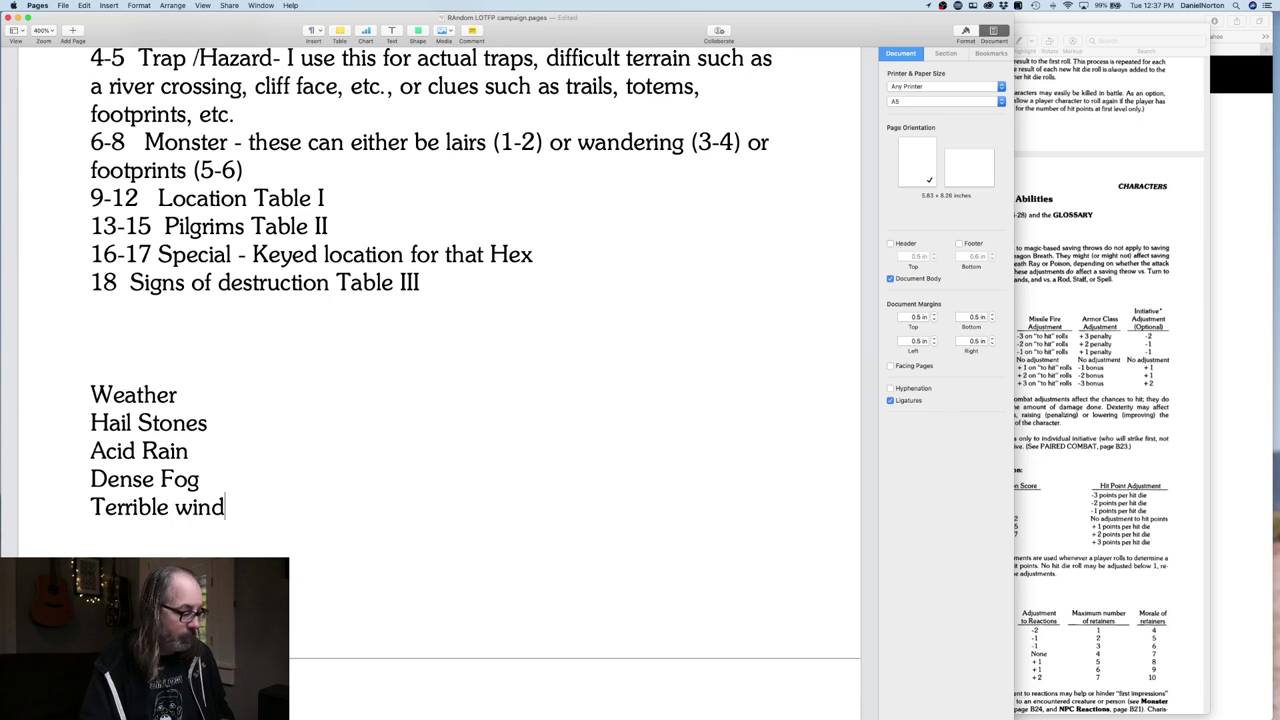
- Add Winds/Rain as a new weather entry below Terrible winds
key("Return")
type("R")
key("BackSpace")
type("Winds/Rain")
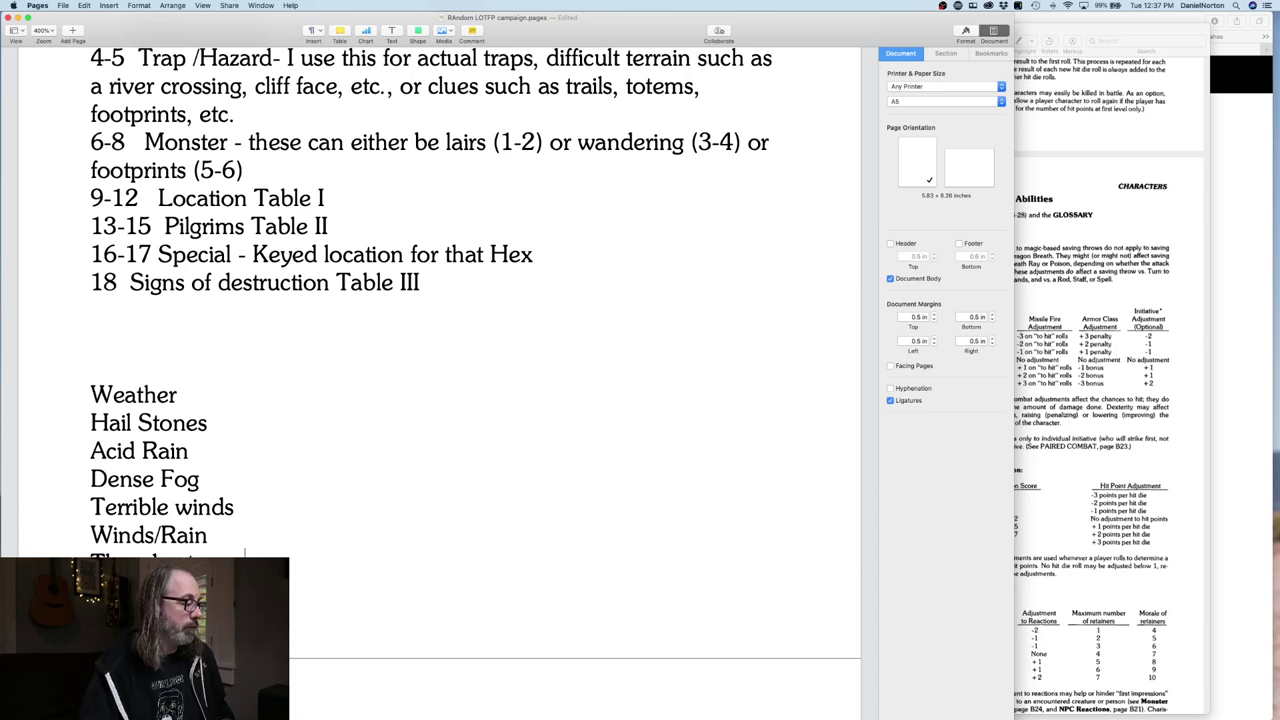
- Number the first four weather entries 1 to 4, from Hail Stones through Terrible winds
left_click(89, 422)
type("1")
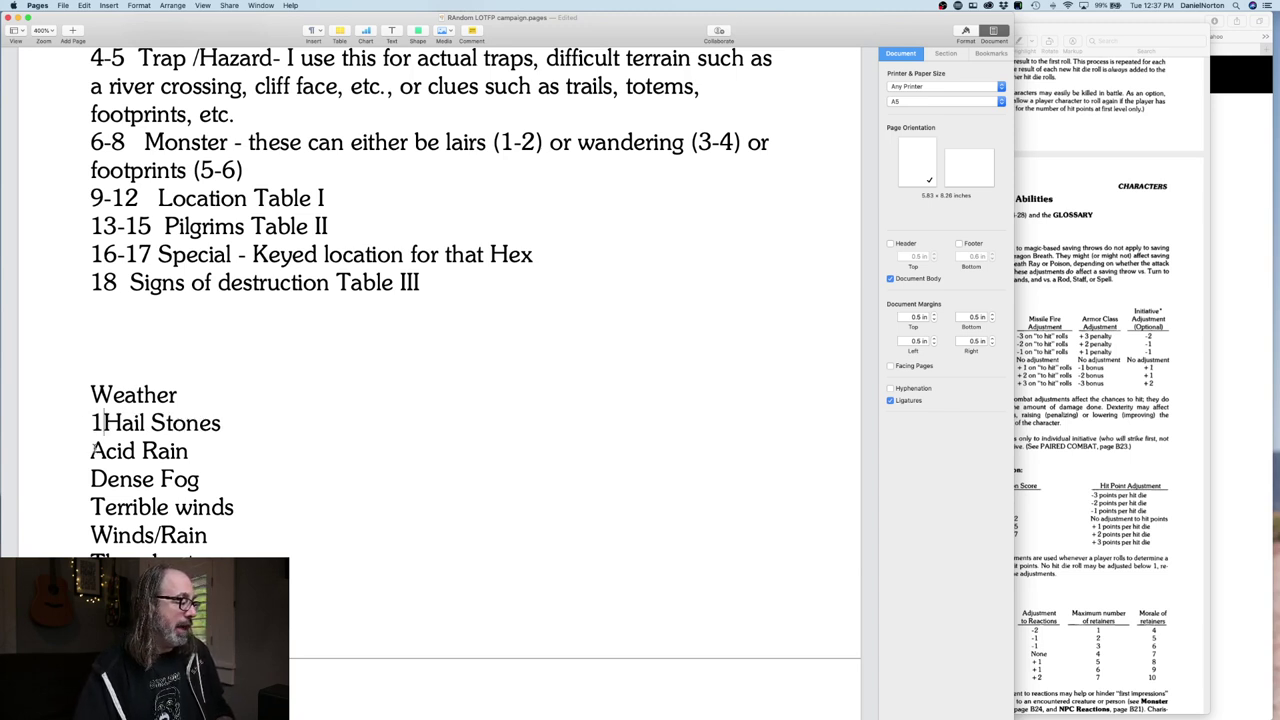
left_click(91, 450)
type("2")
left_click(91, 478)
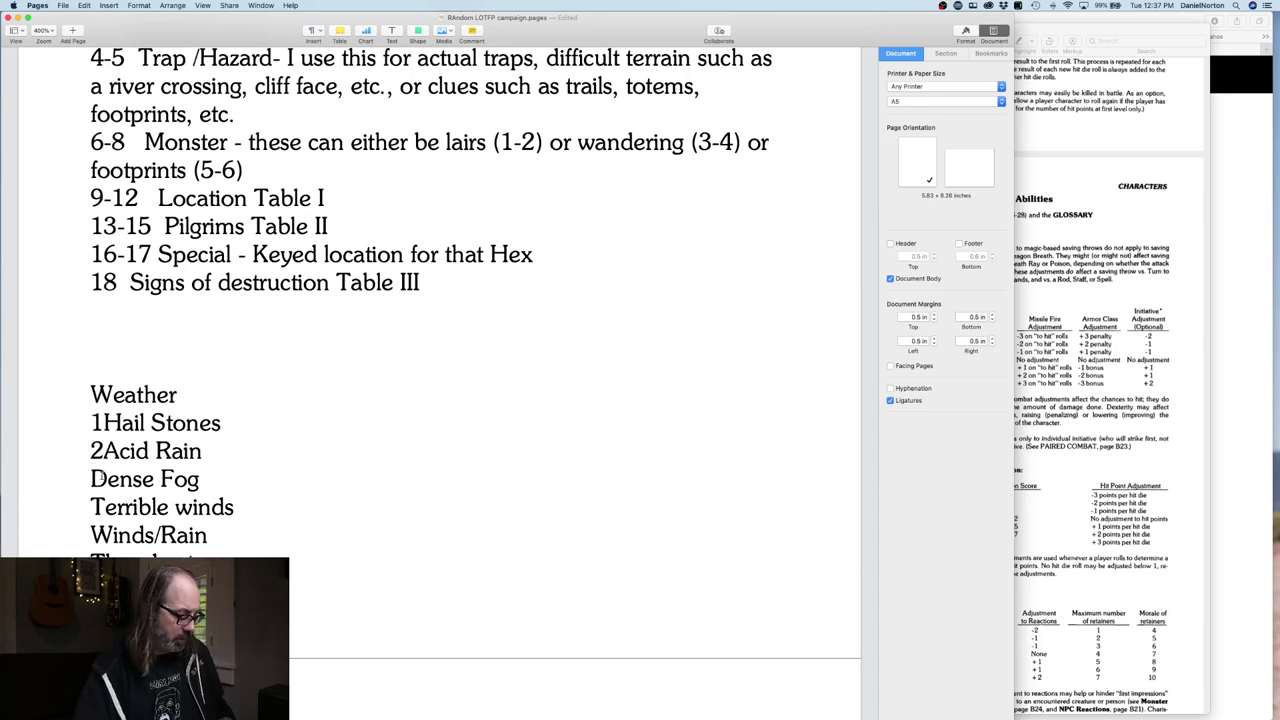
type("3")
left_click(91, 506)
type("5")
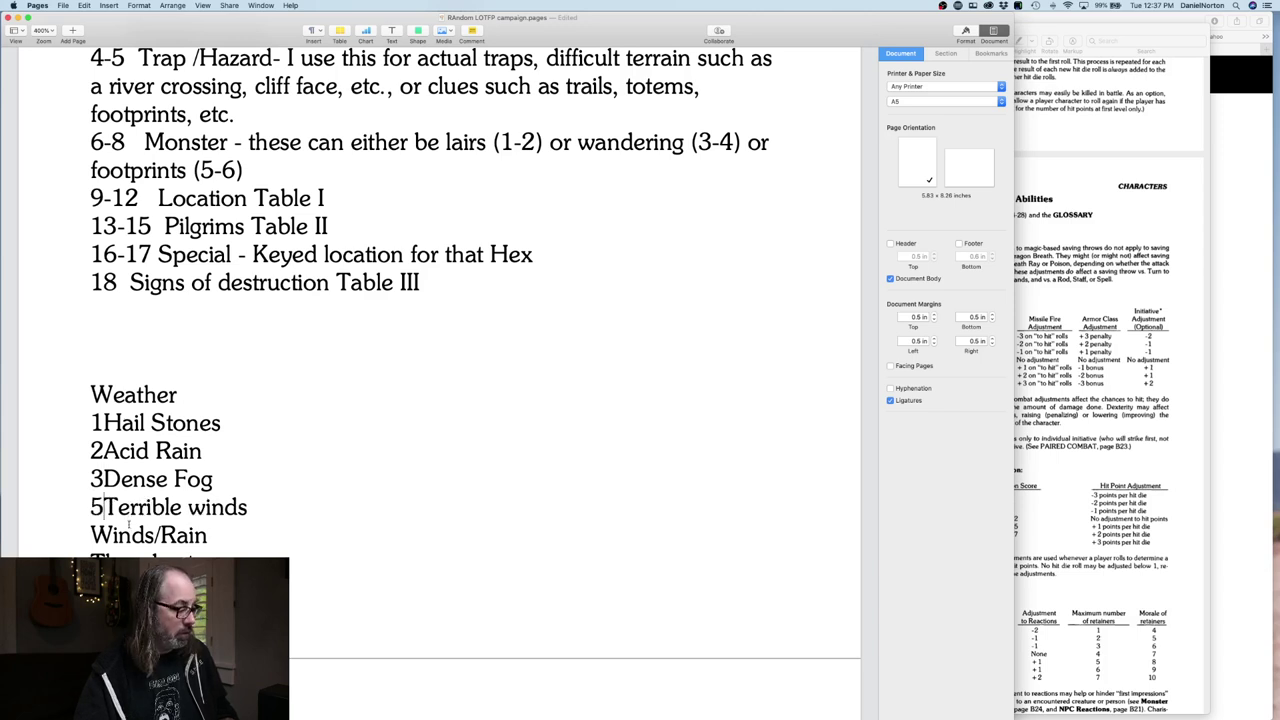
key("BackSpace")
type("4")
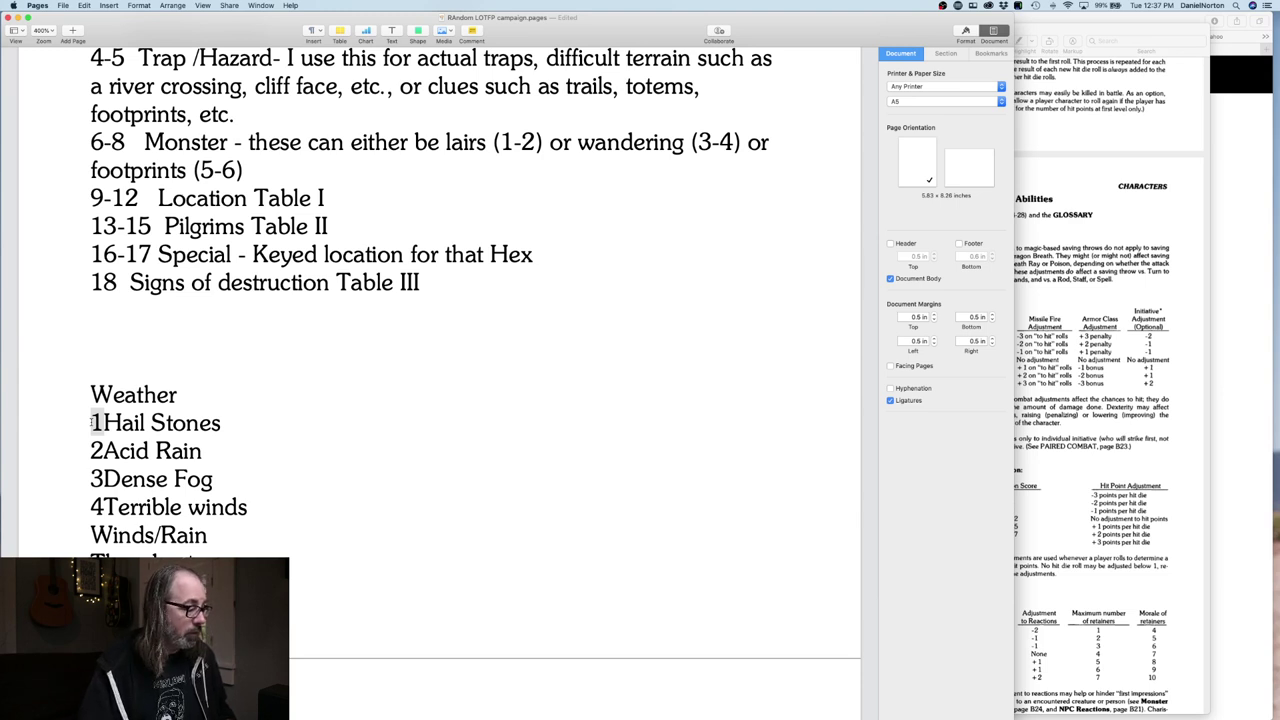
- Renumber the first three weather entries: Hail Stones 2, Acid Rain 3-5 and Dense Fog 6-8
type("2")
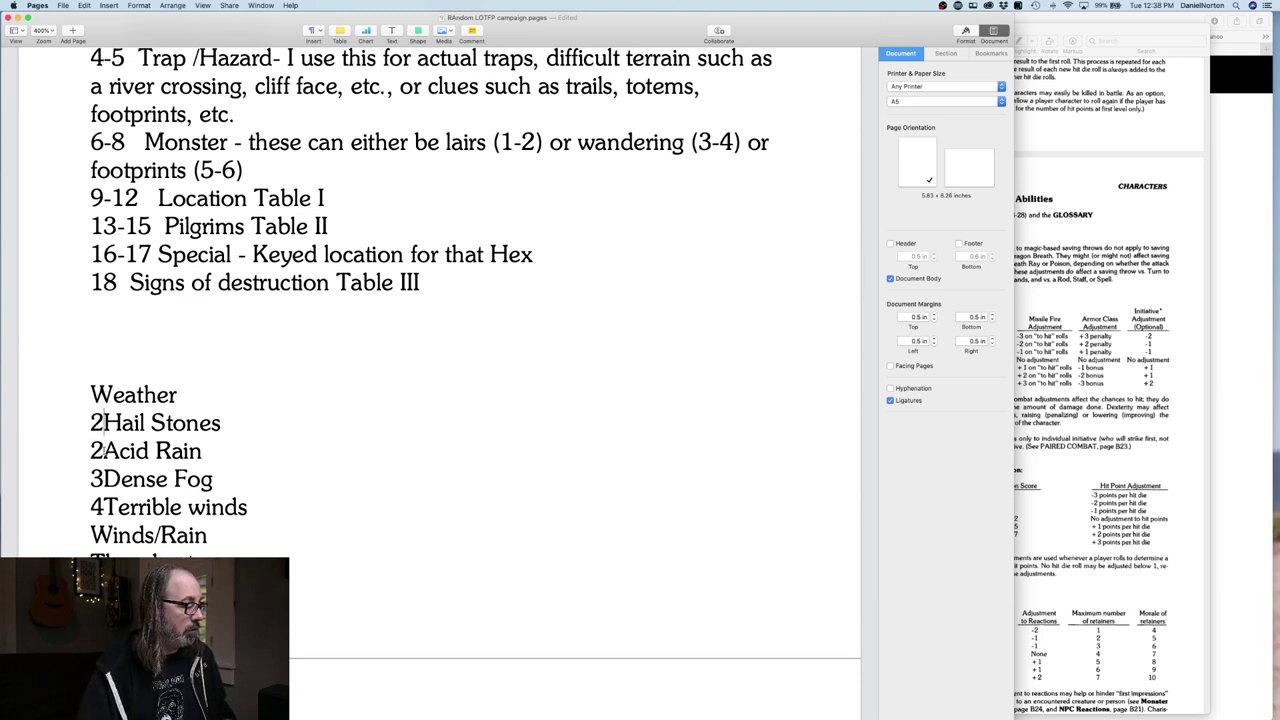
left_click(104, 451)
key("BackSpace")
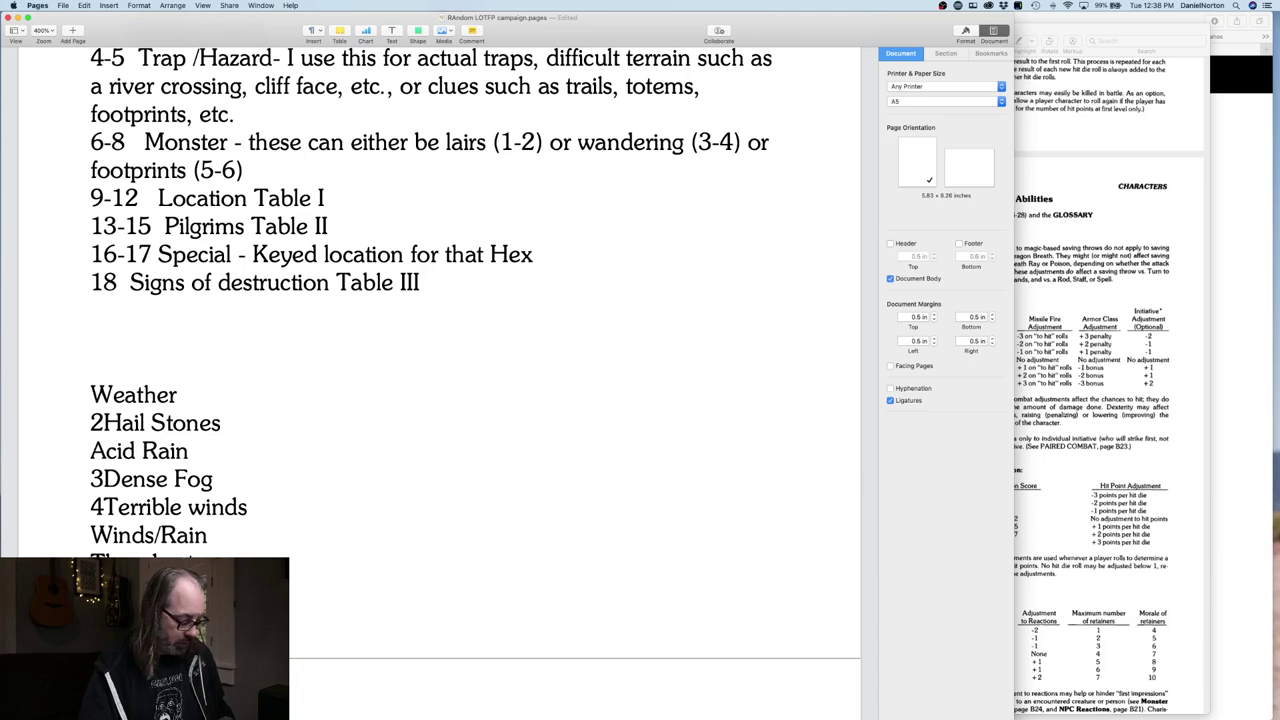
type("3-5")
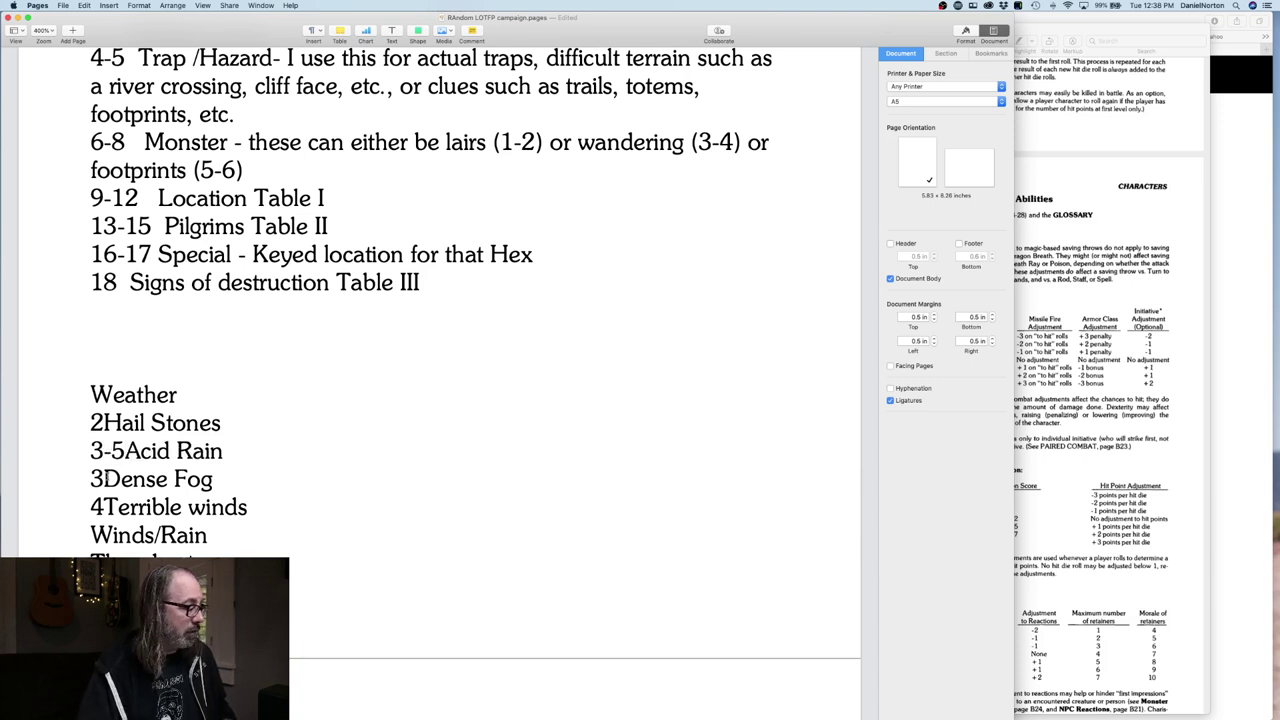
left_click(104, 479)
key("BackSpace")
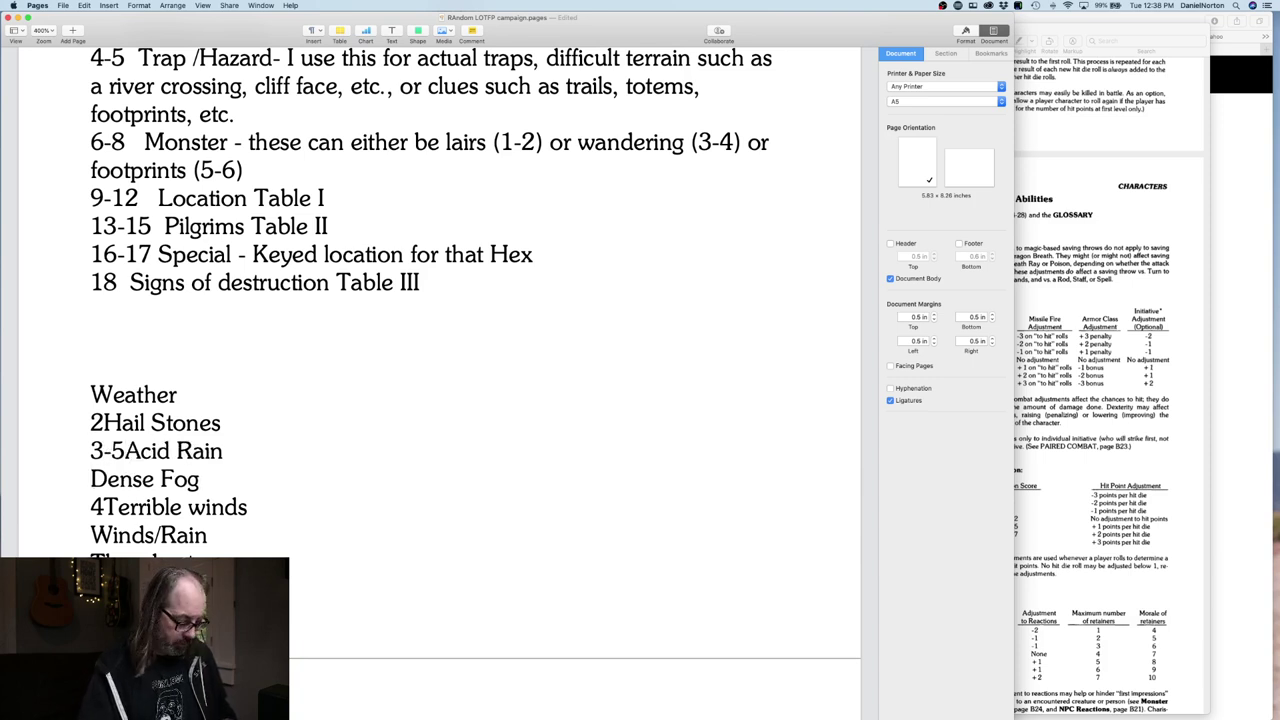
type("6-")
type("8")
key("BackSpace")
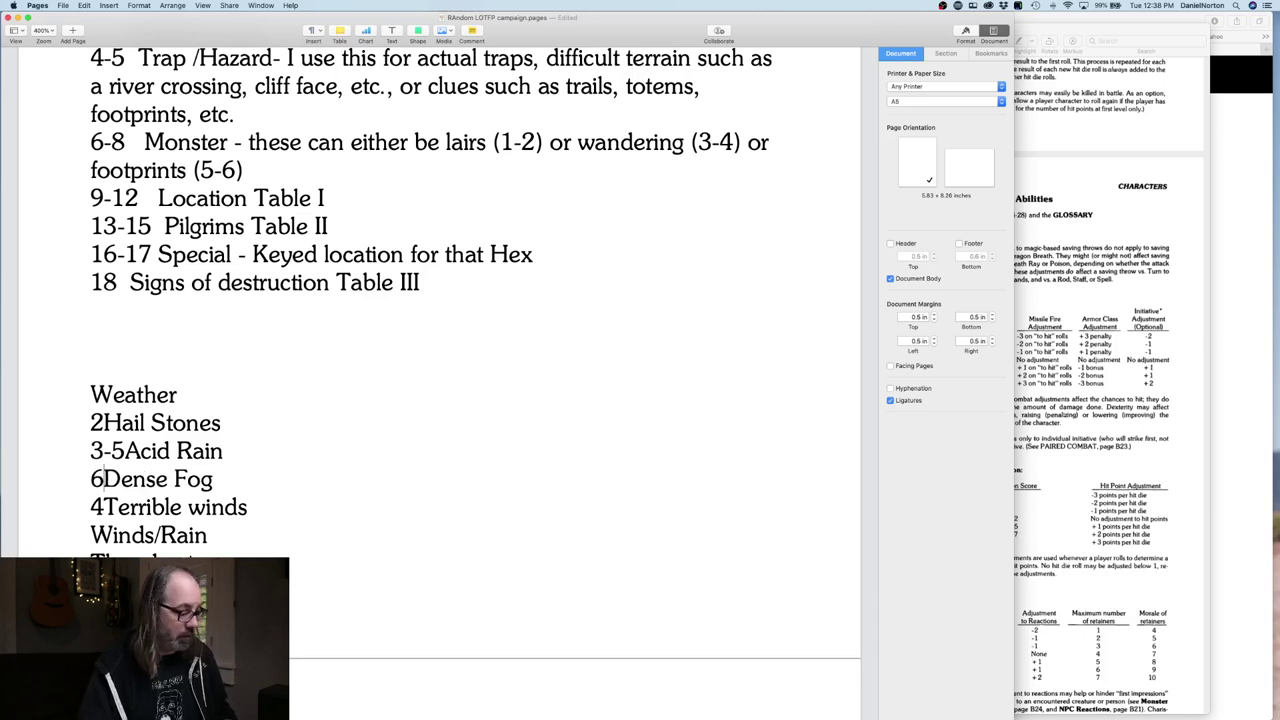
type("-8")
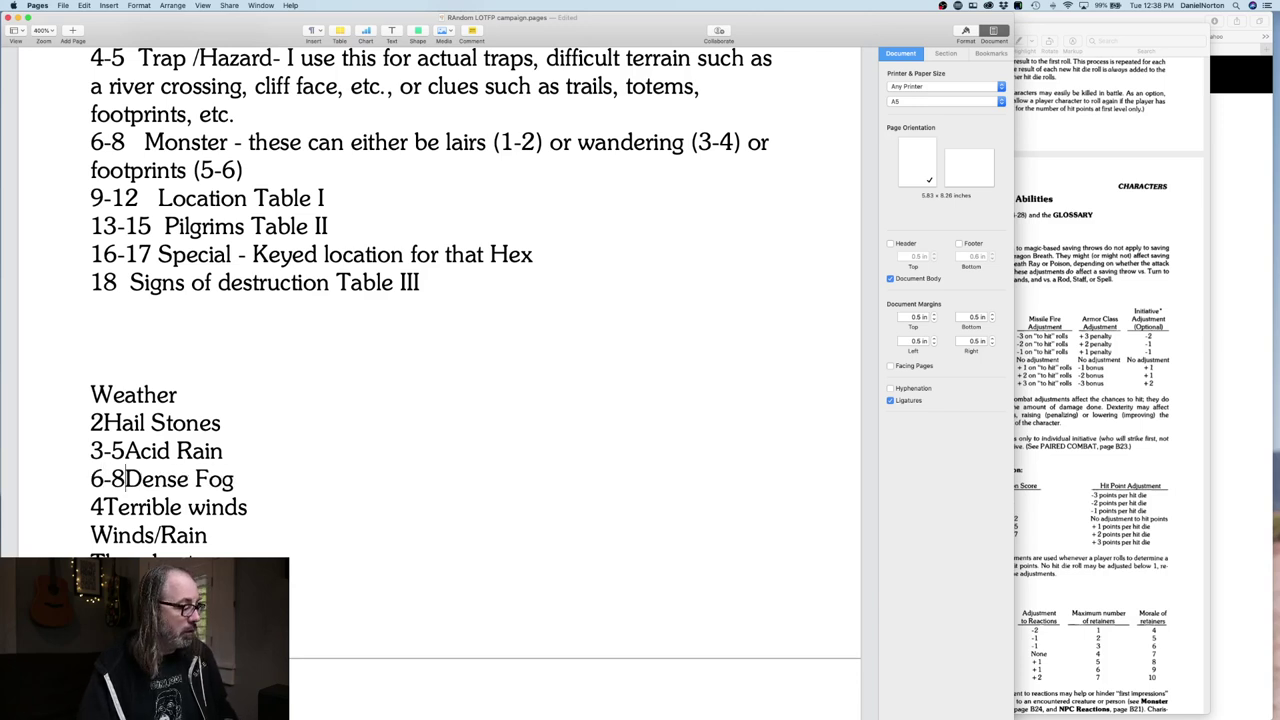
- Number Terrible winds 9-11 and Winds/Rain 12 in the weather list
left_click(104, 507)
key("BackSpace")
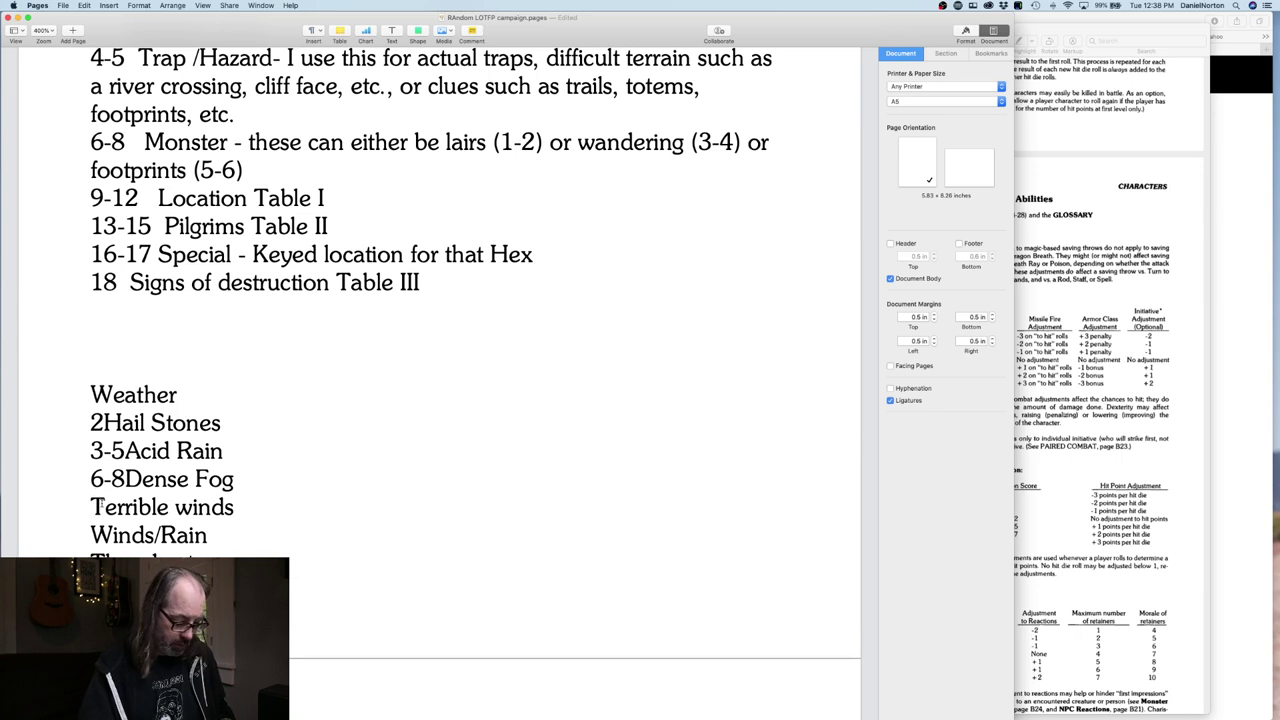
type("9-11")
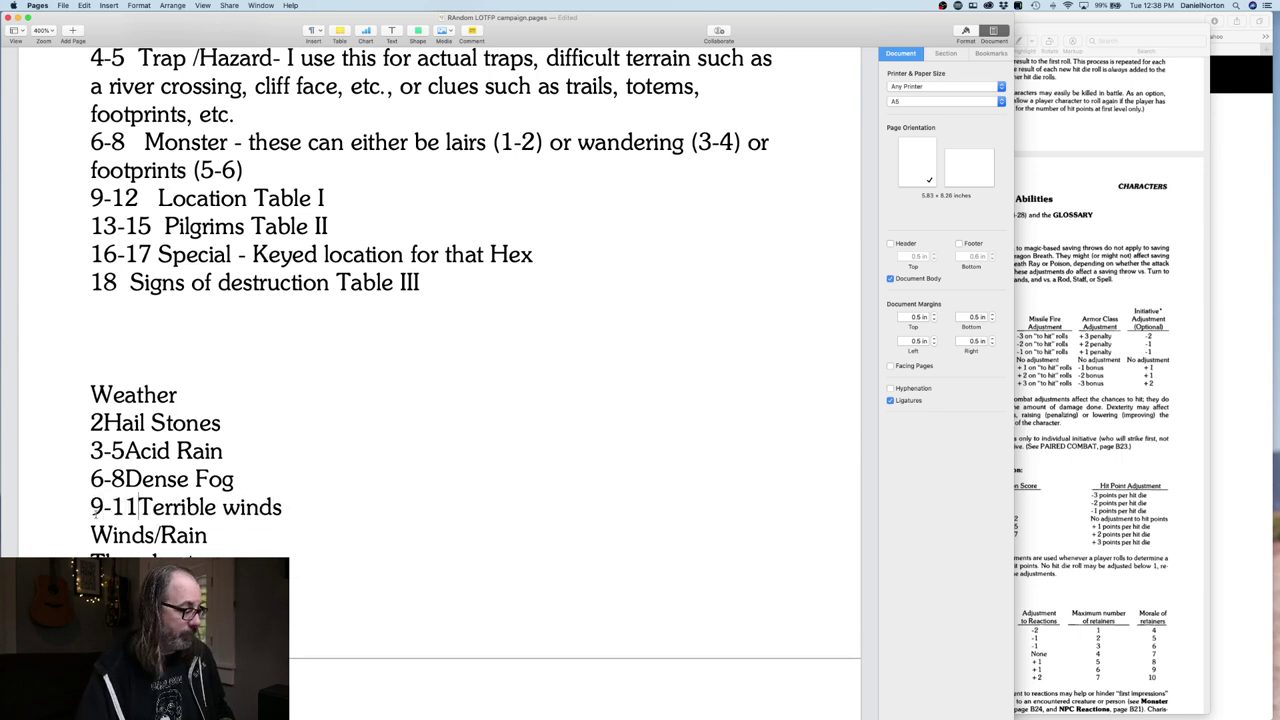
left_click(91, 535)
type("12")
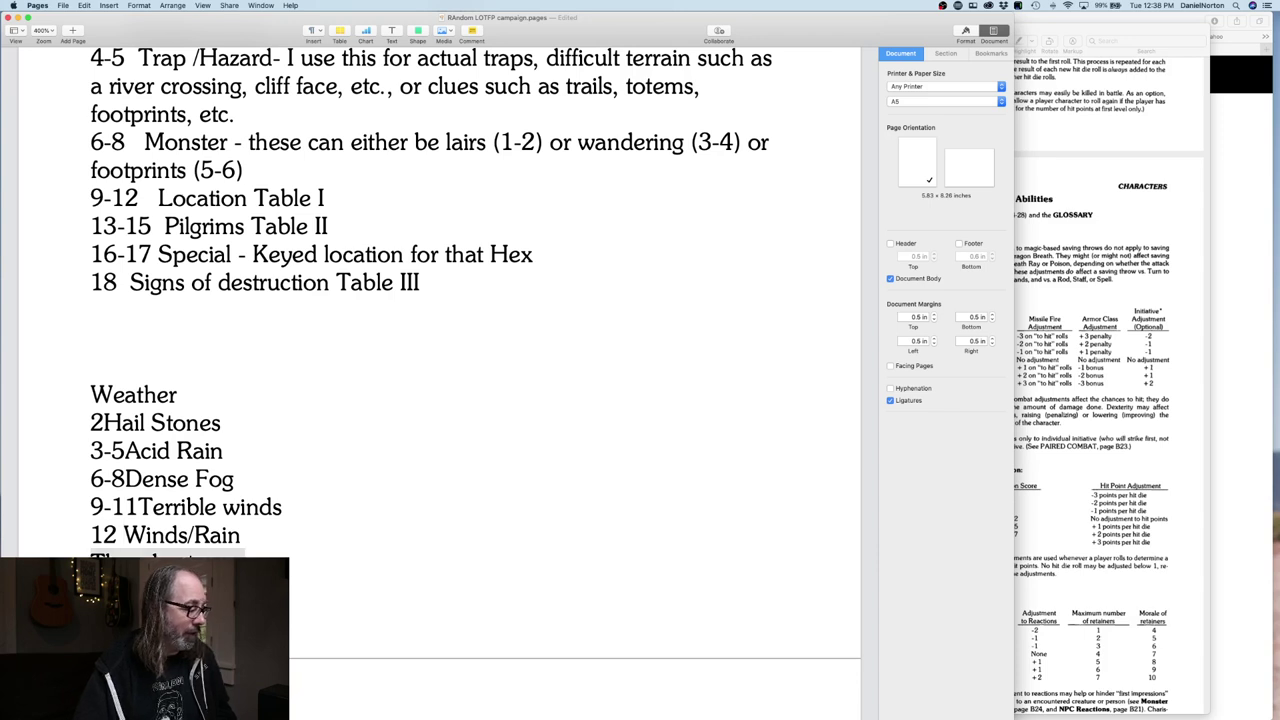
- Delete the extra entry below Winds/Rain and add spaces after the numbers of the first three weather entries
key("BackSpace")
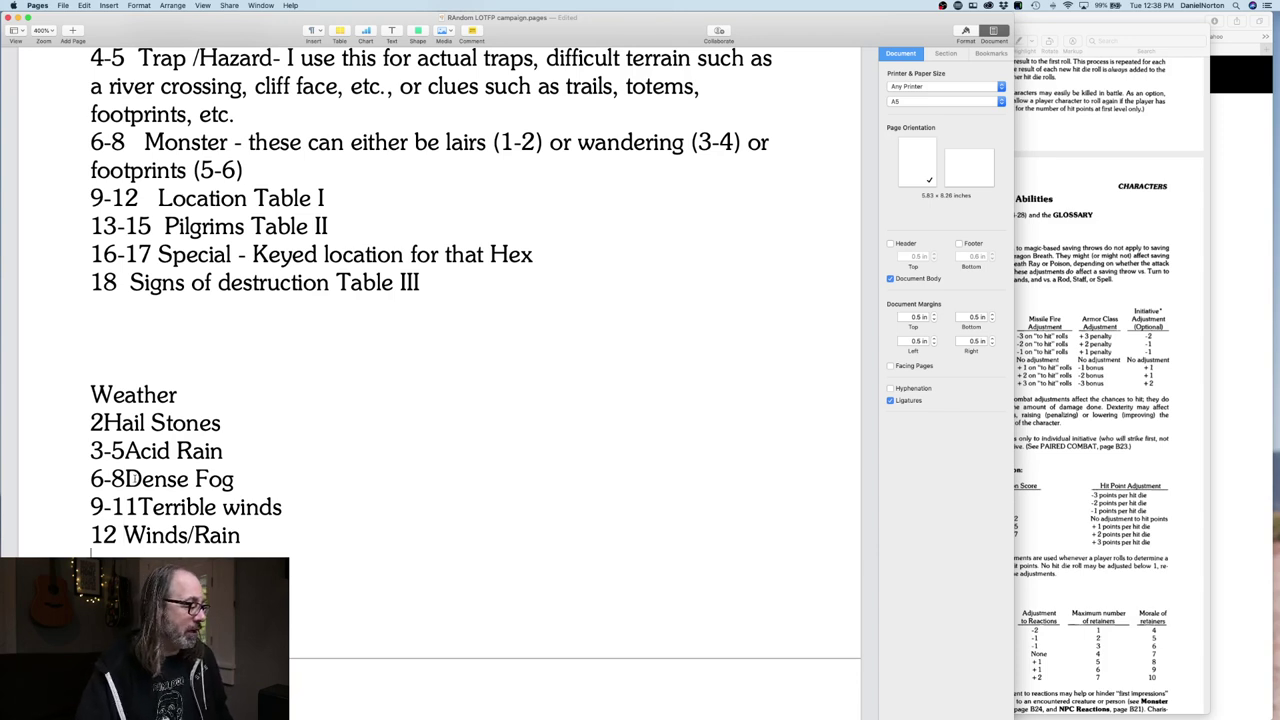
left_click(127, 479)
left_click(125, 451)
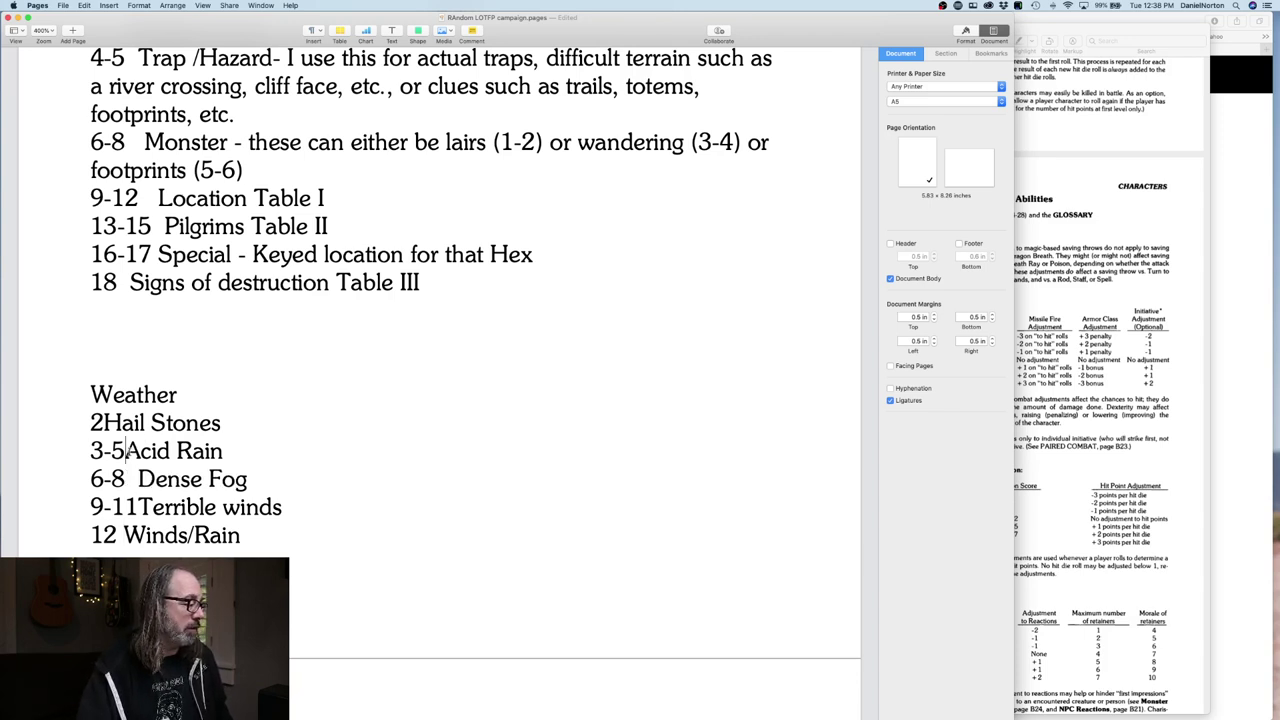
left_click(103, 423)
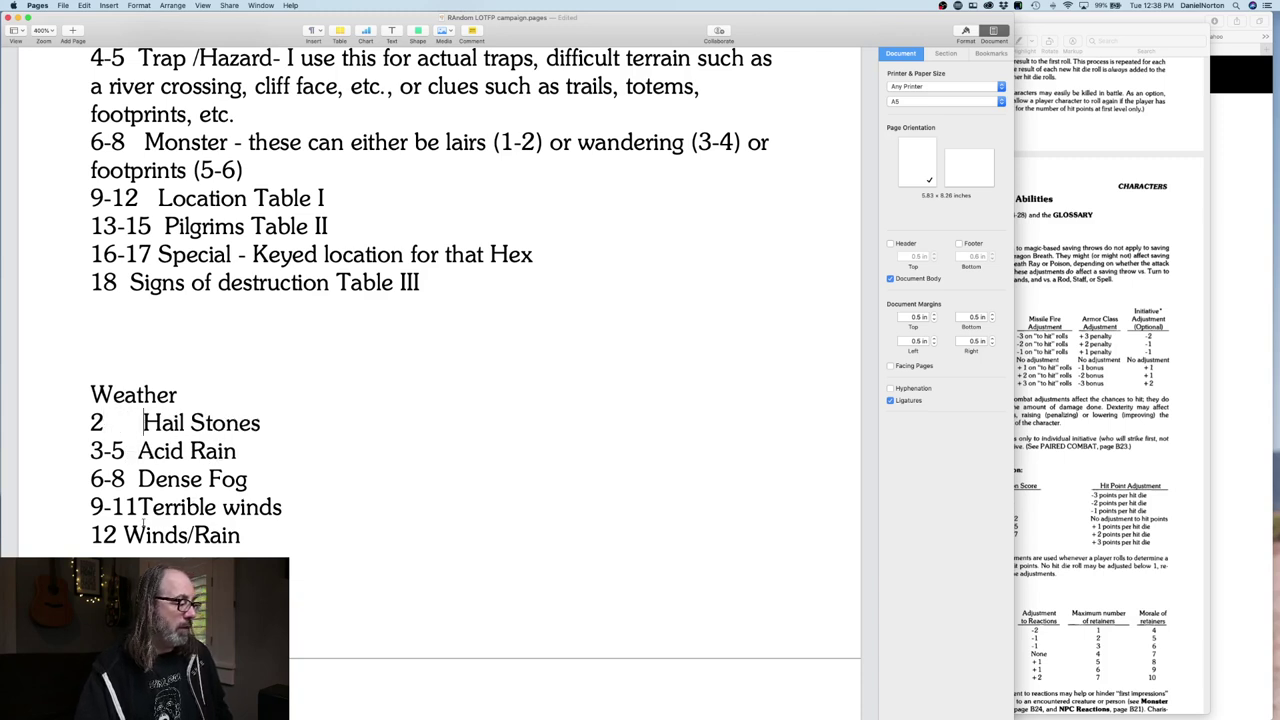
- Move Winds/Rain from the 12 line to the 6-8 line, ahead of Dense Fog
left_click_drag(250, 535, 146, 535)
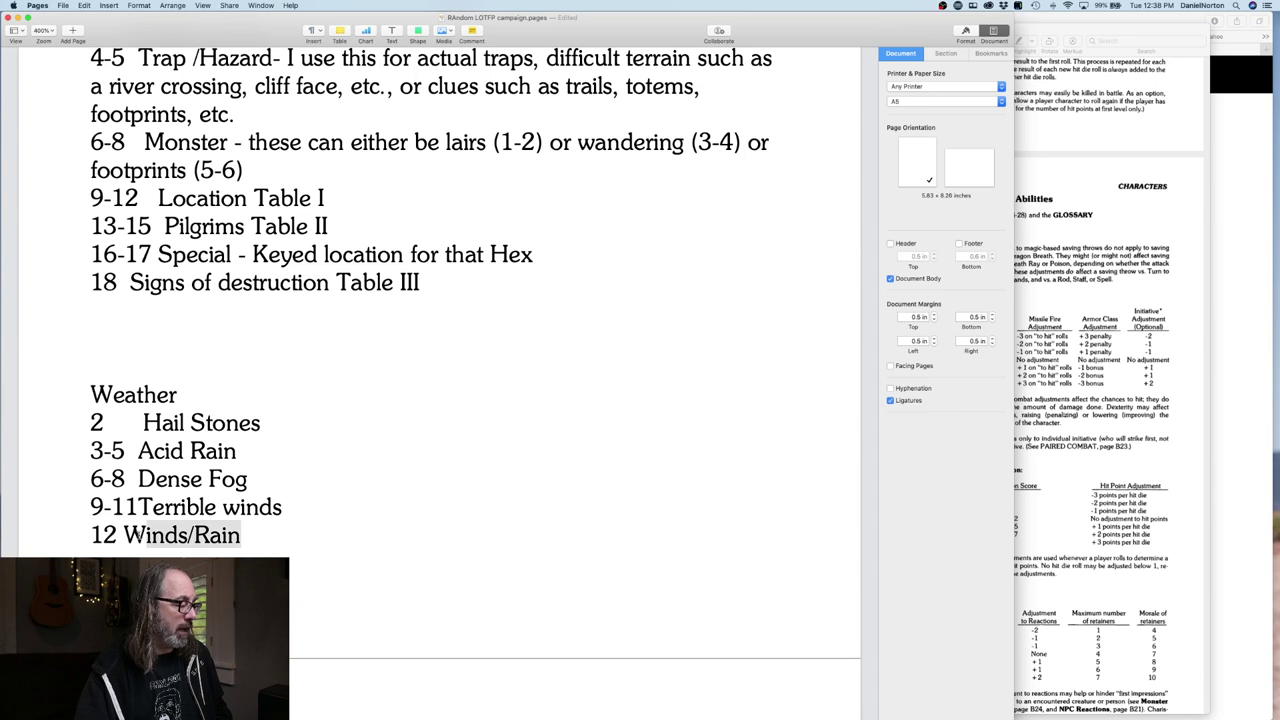
key("BackSpace")
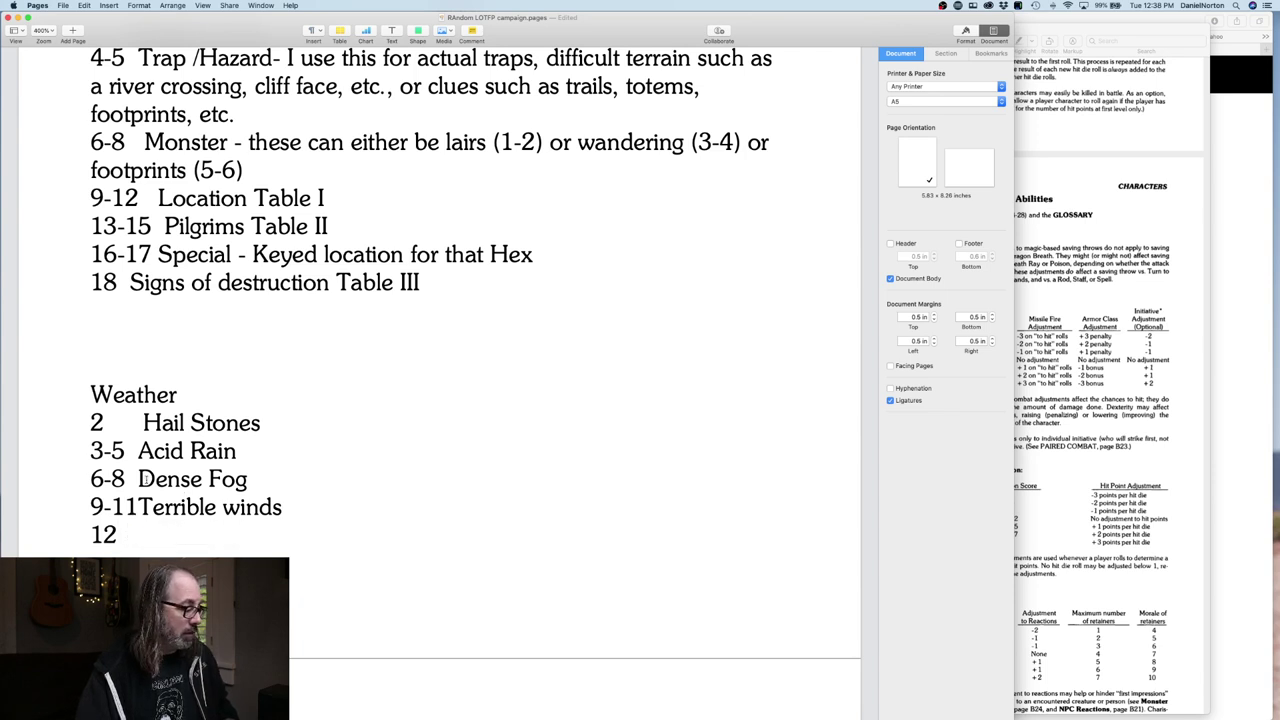
left_click(140, 478)
type("Winds/Rain")
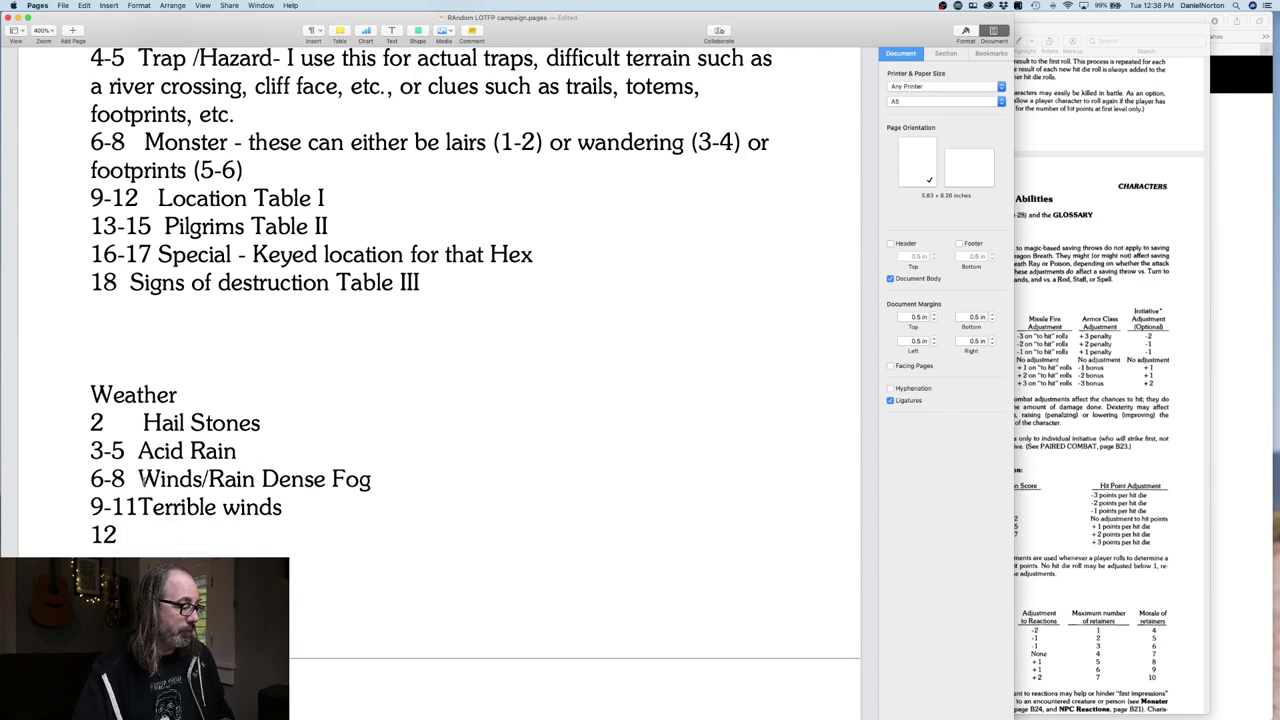
- Take Terrible winds off the 9-11 line and make the entry for 12 Tornado
left_click_drag(138, 507, 279, 516)
key("super+x")
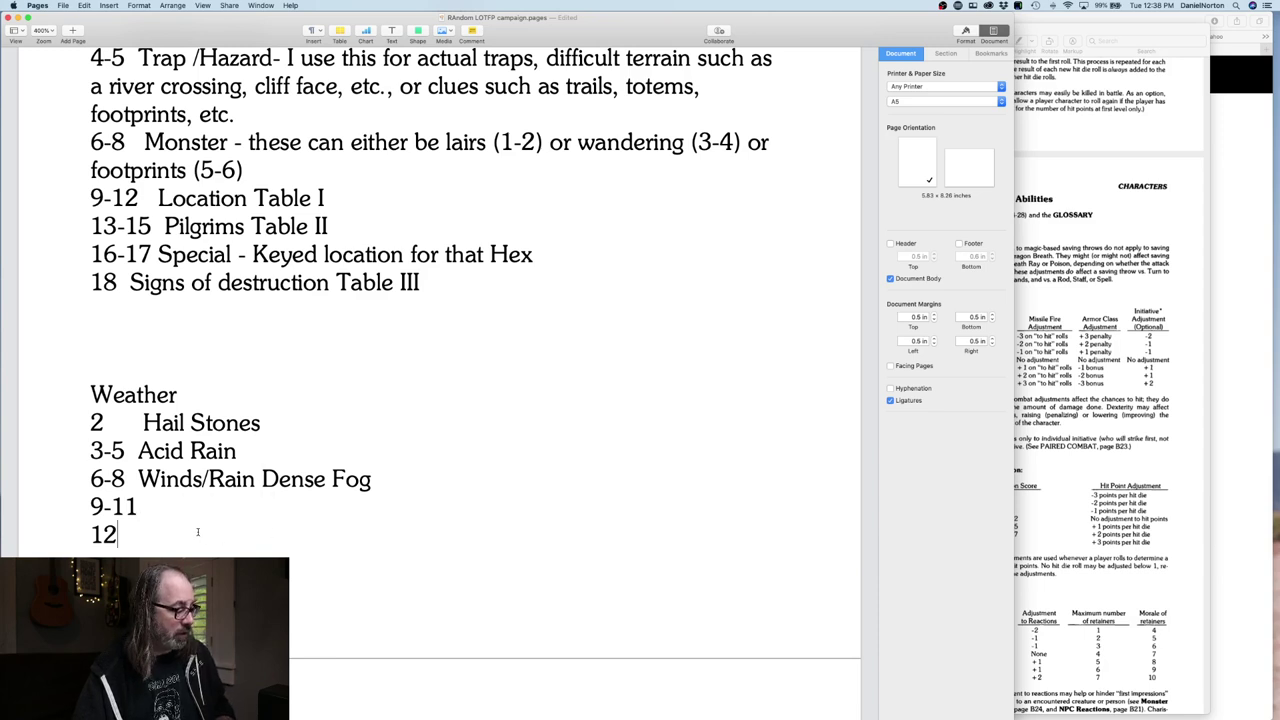
key("super+v")
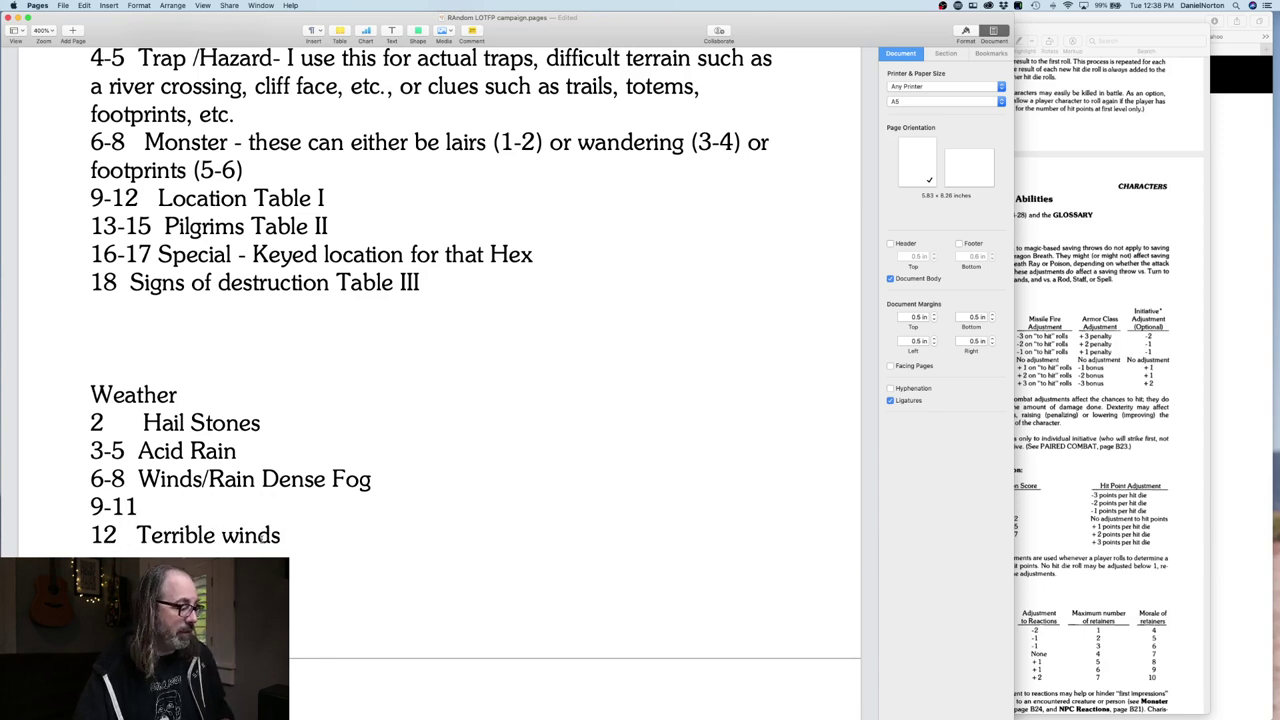
key("BackSpace")
key("BackSpace")
key("BackSpace")
key("BackSpace")
key("BackSpace")
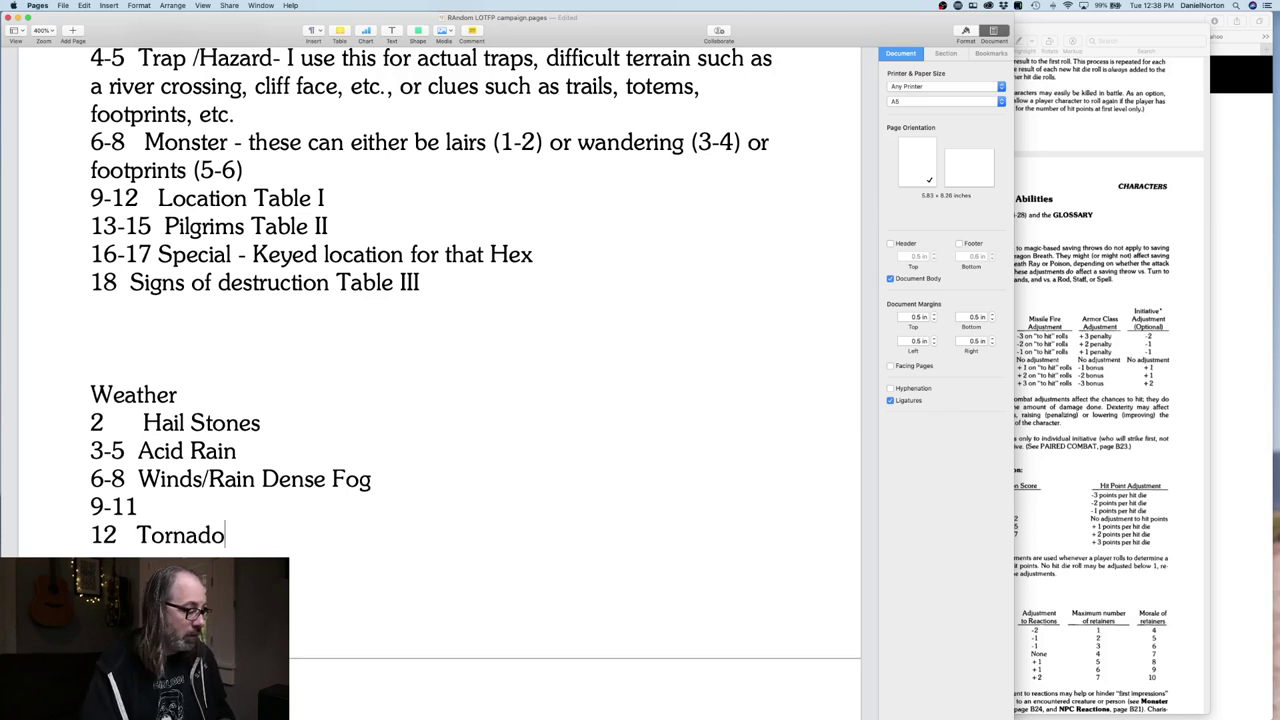
- Enter Fog as the 9-11 weather result and delete Dense Fog from the 6-8 line
left_click(194, 513)
type("Fog")
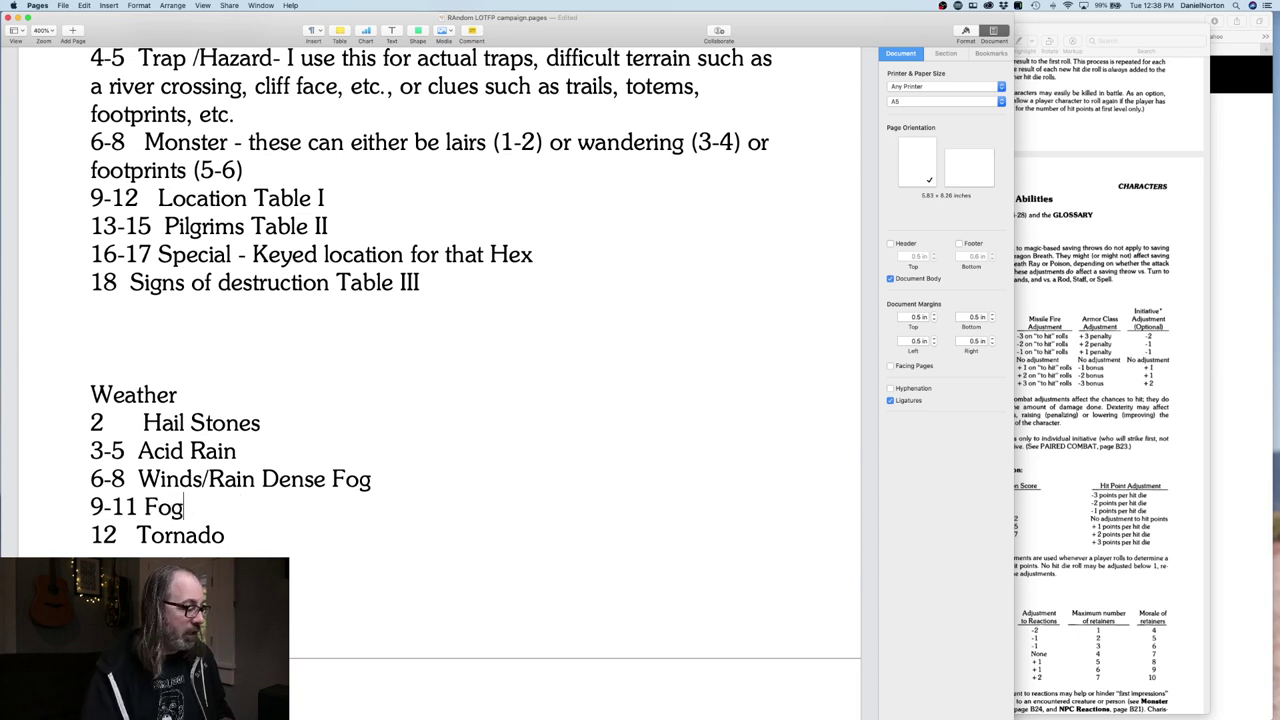
left_click(374, 482)
key("BackSpace")
key("BackSpace")
key("BackSpace")
key("BackSpace")
key("BackSpace")
key("BackSpace")
key("BackSpace")
key("BackSpace")
key("BackSpace")
key("BackSpace")
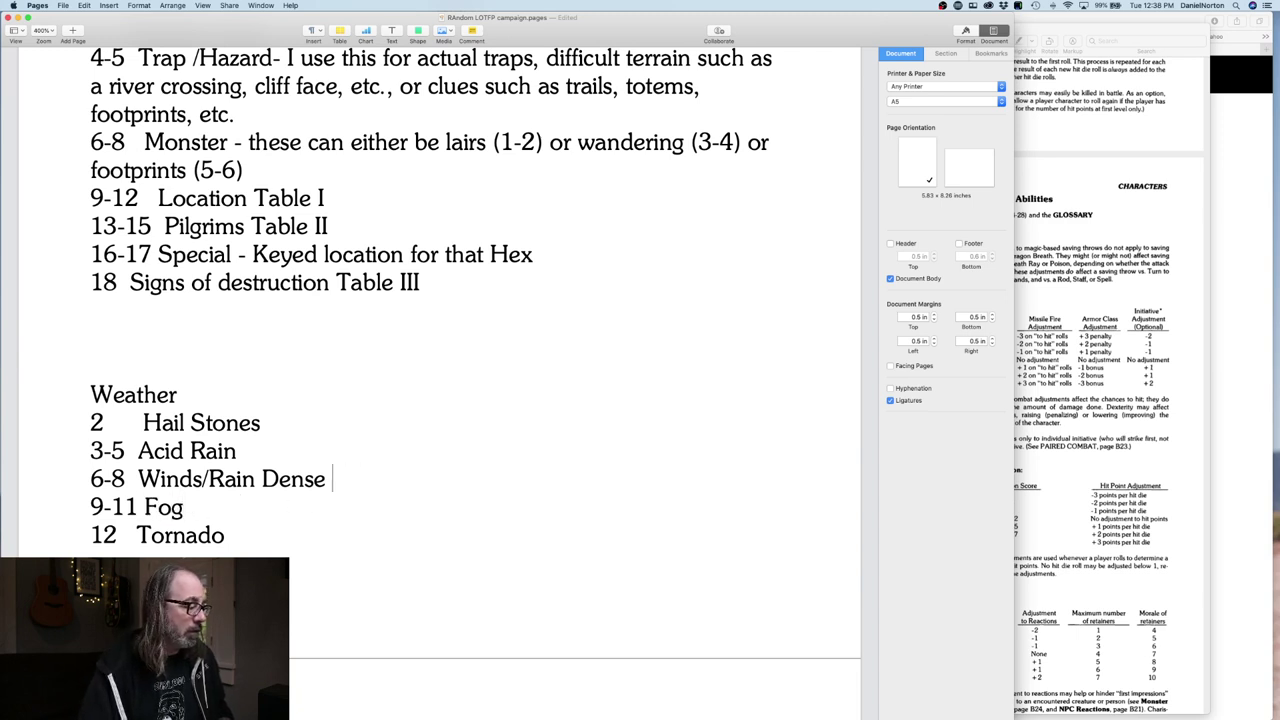
- Replace Fog with Poison Fog as the 9-11 weather result
scroll(202, 505, "down", 1)
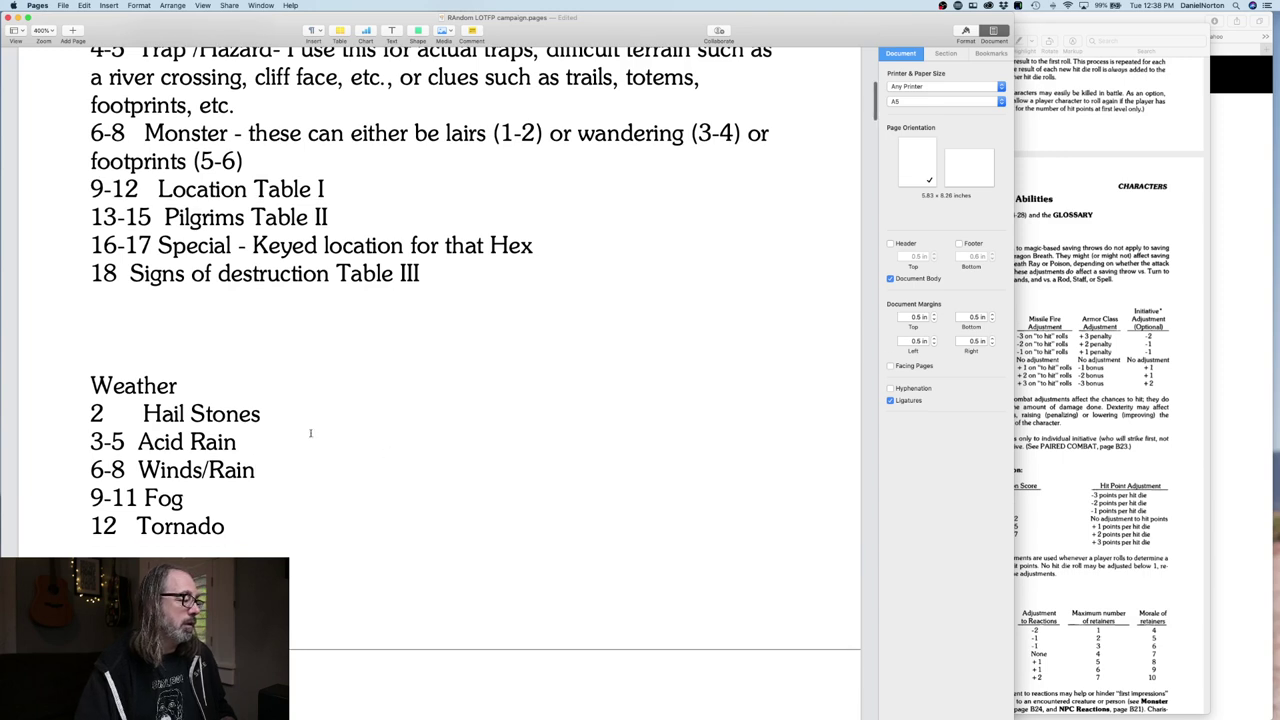
left_click(190, 500)
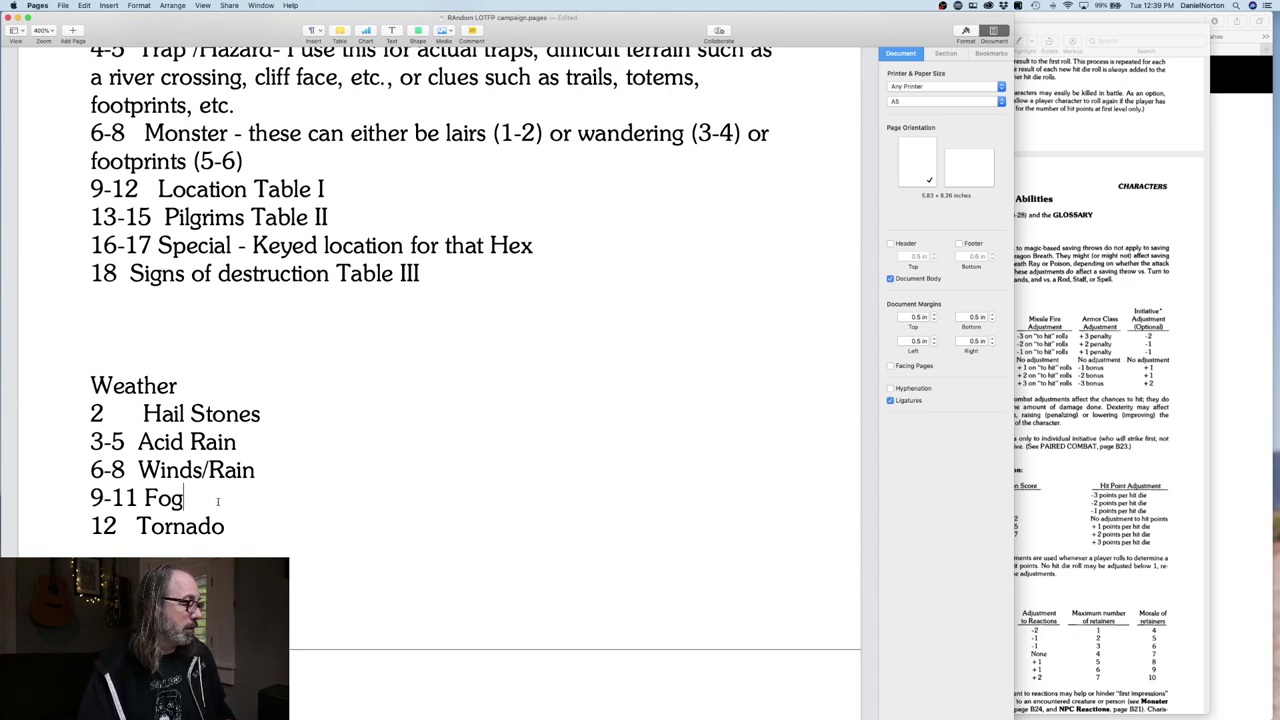
key("BackSpace")
key("BackSpace")
key("BackSpace")
type("Posion")
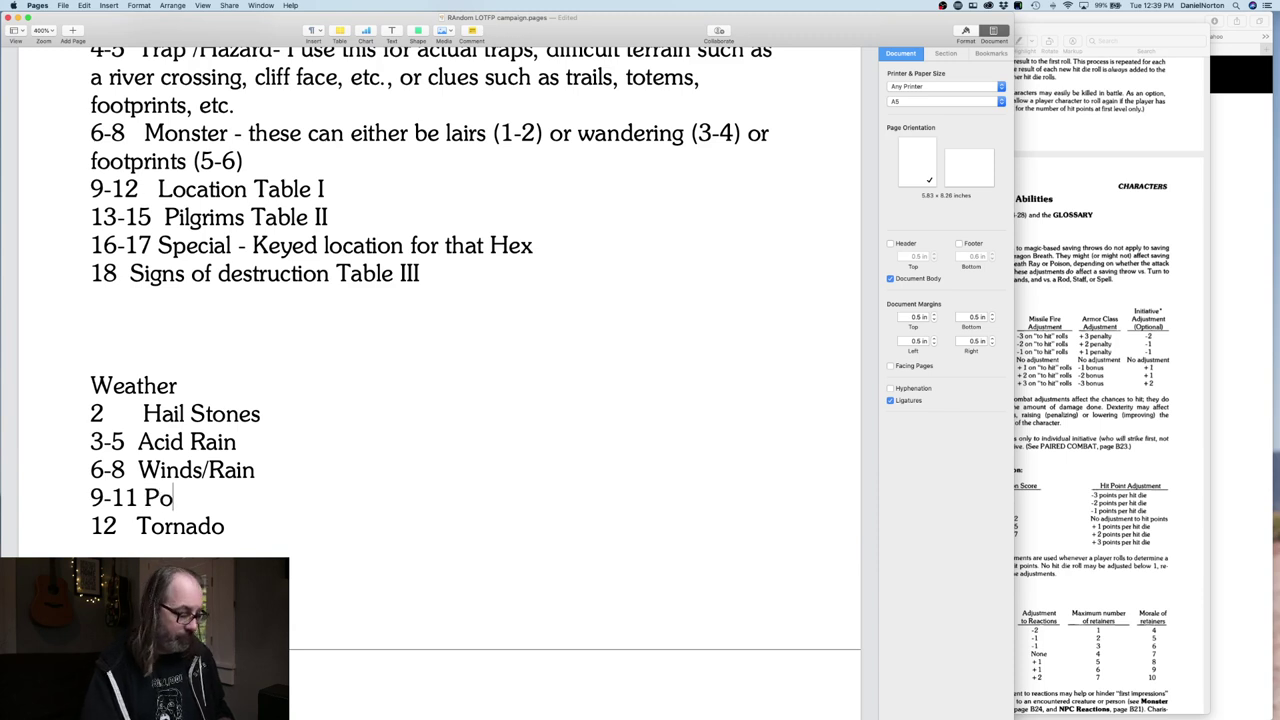
key("BackSpace")
key("BackSpace")
key("BackSpace")
key("BackSpace")
type("i")
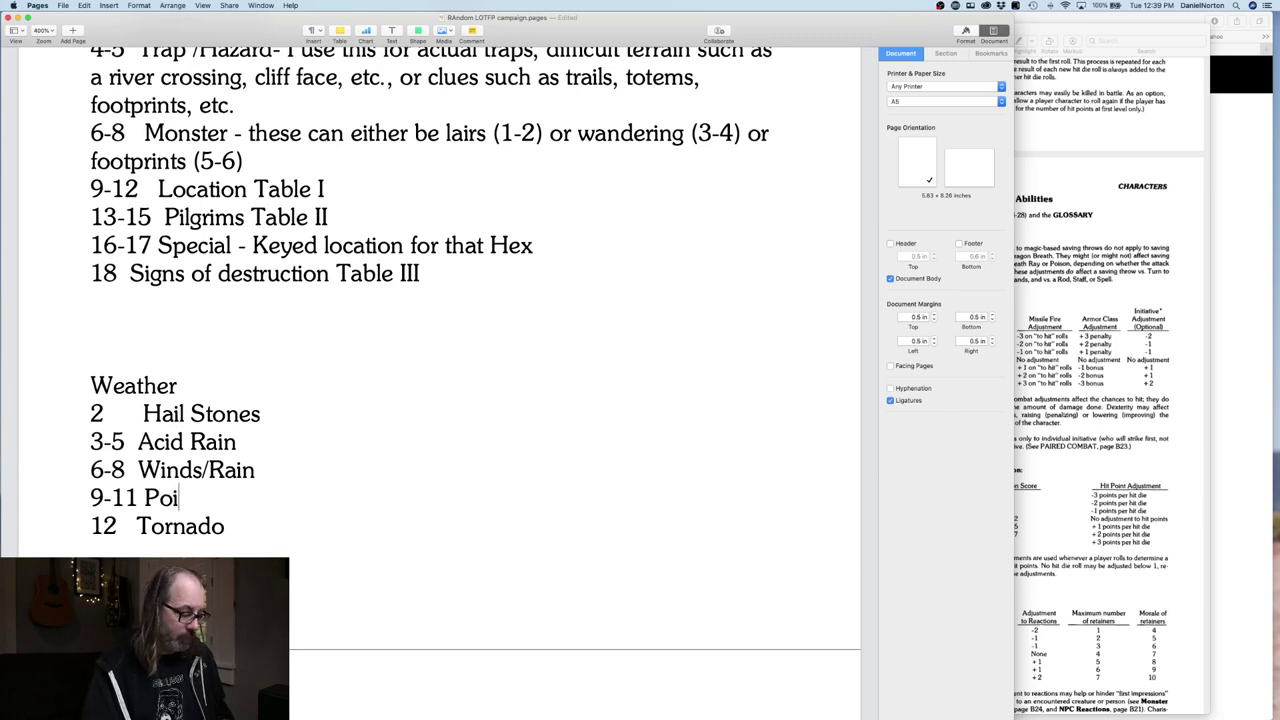
type("son Fog")
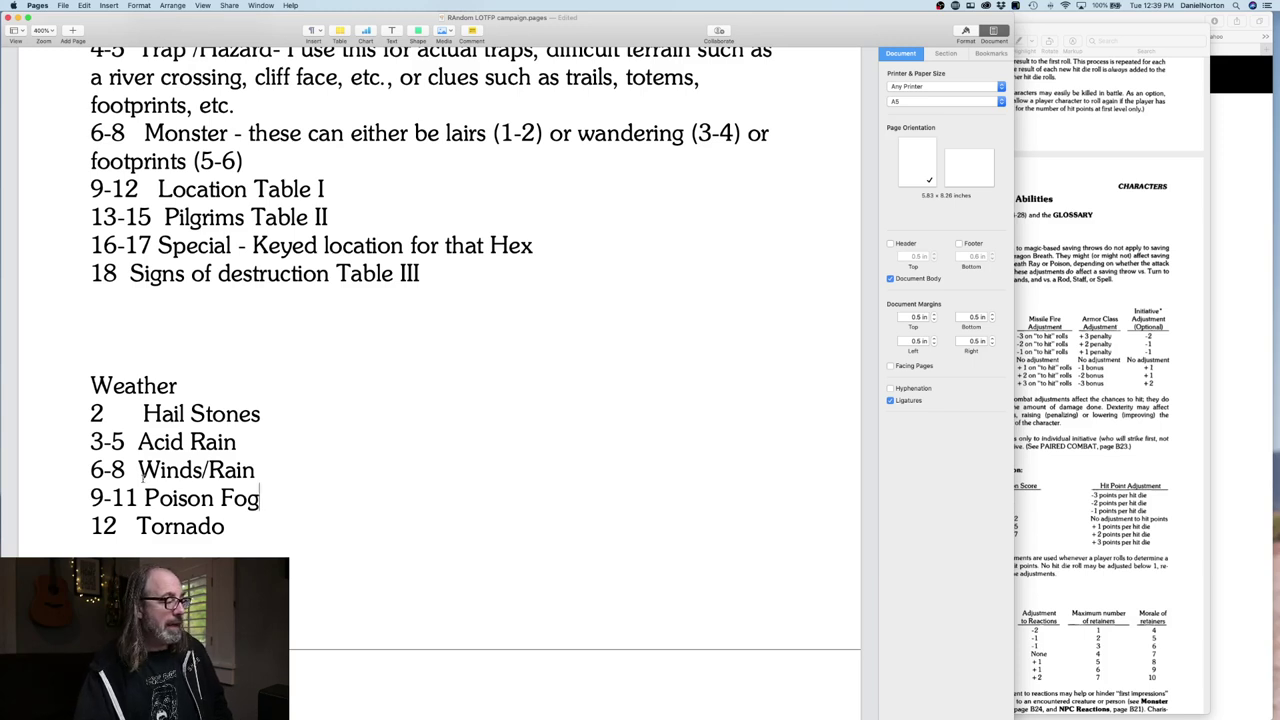
- Add spaces before Acid Rain, Winds/Rain, Poison Fog and Tornado to line up the weather results
left_click(139, 441)
left_click(139, 469)
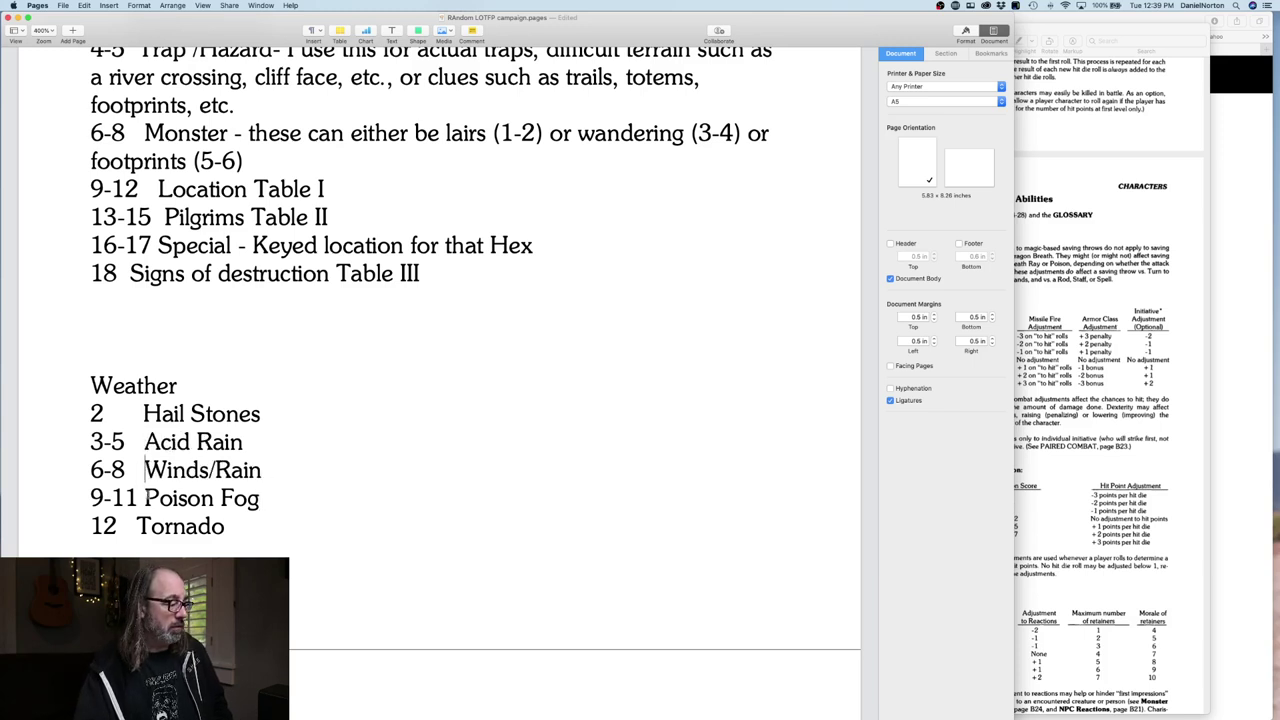
left_click(144, 497)
left_click(137, 526)
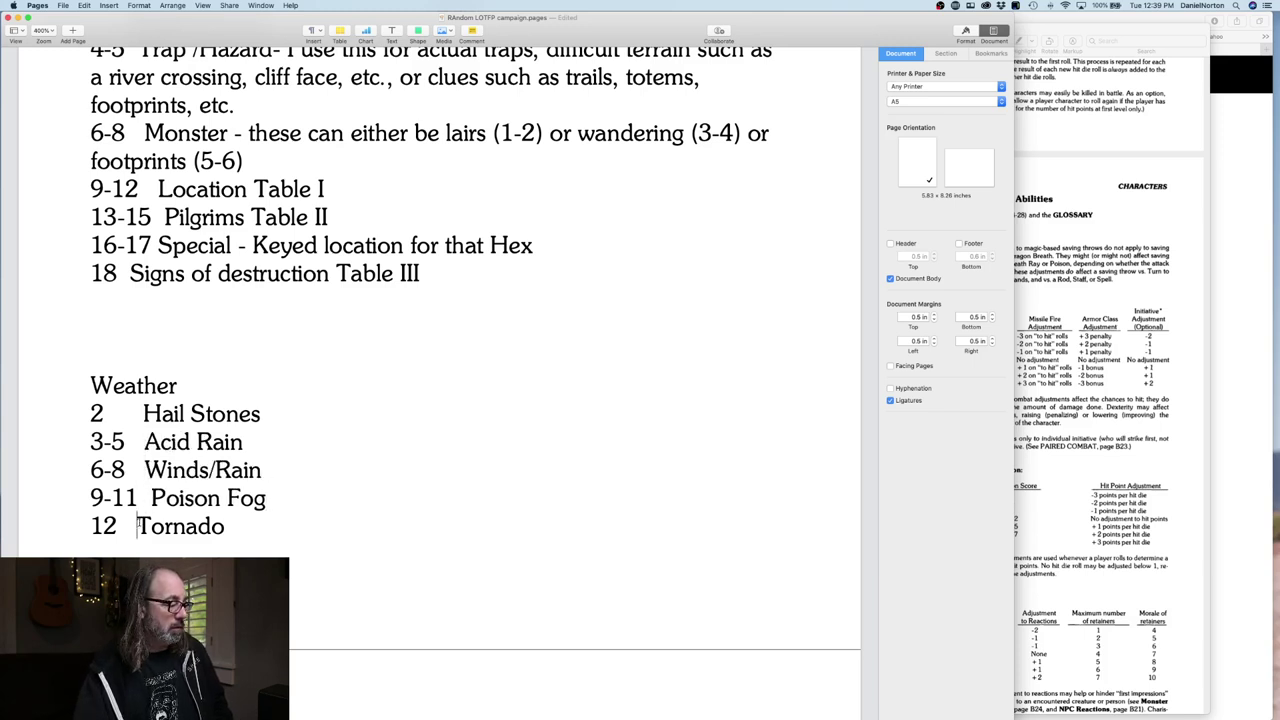
left_click(142, 413)
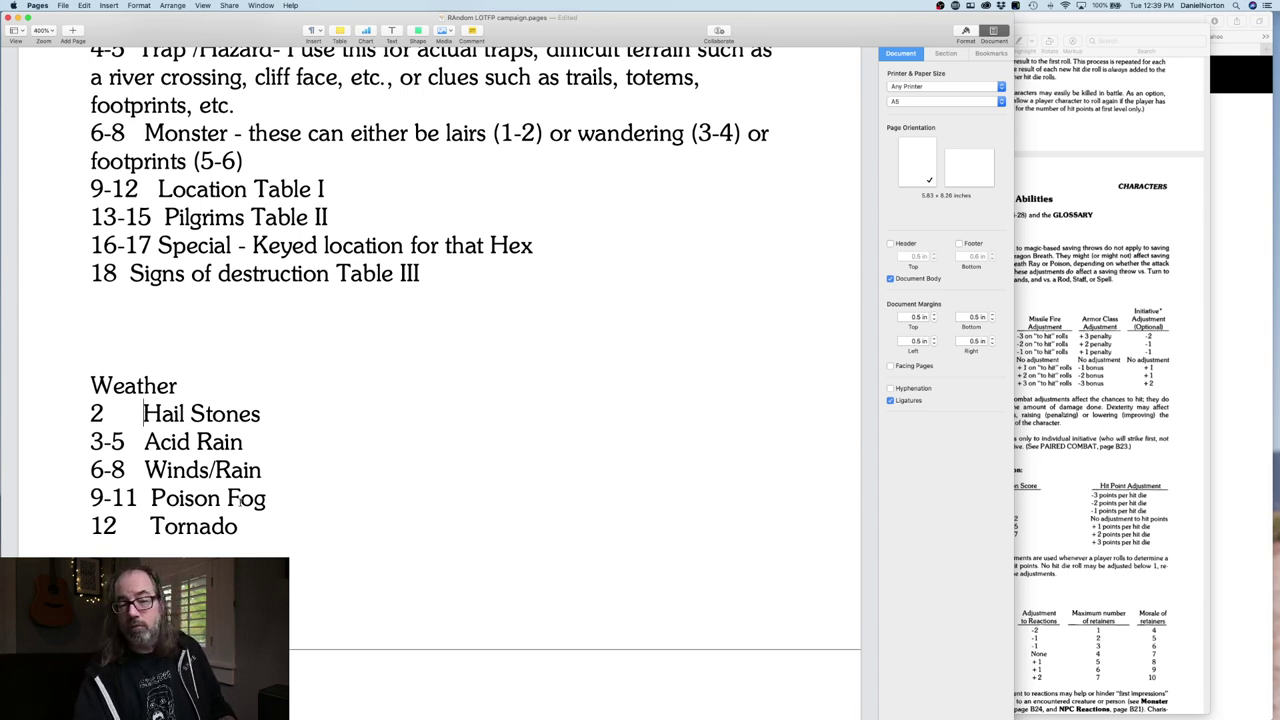
- Add the effect note "(drains CON)" after Poison Fog on the 9-11 line
left_click(268, 442)
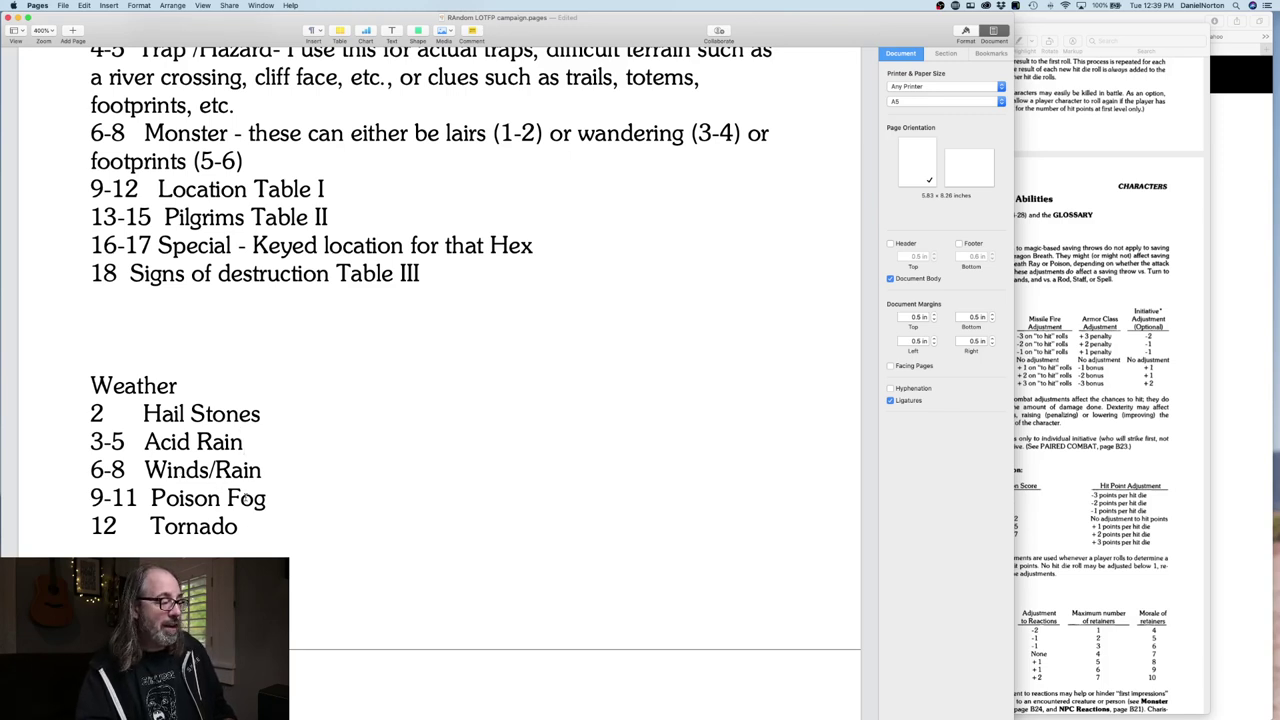
left_click(333, 506)
type("(dr")
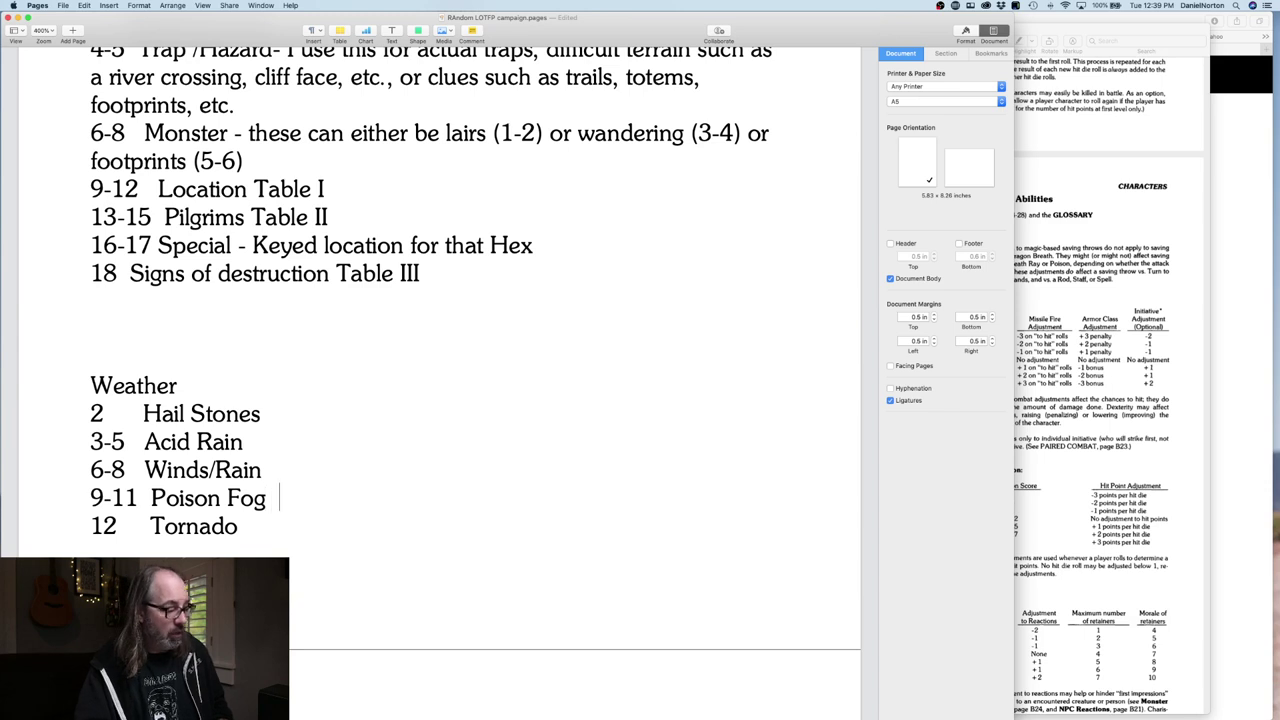
type("ains ")
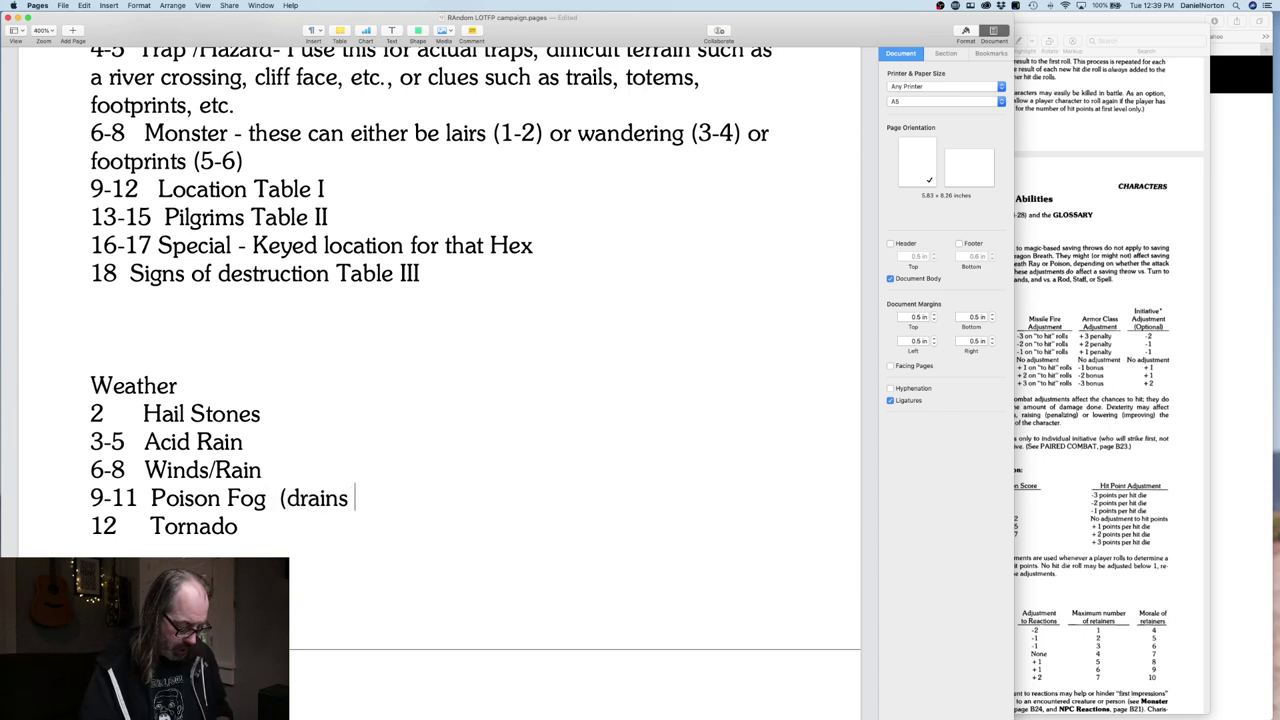
type("CON)")
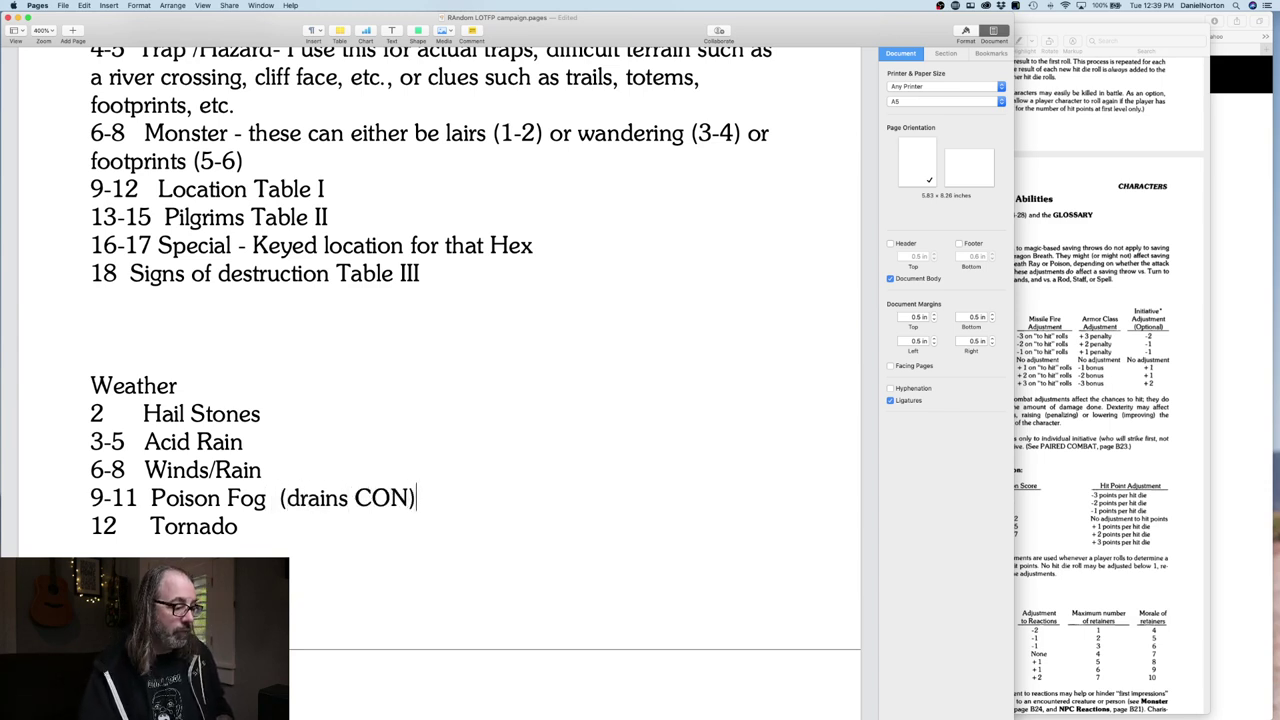
- Add the effect note "(Ruins Gear)" after Acid Rain on the 3-5 line
left_click(304, 442)
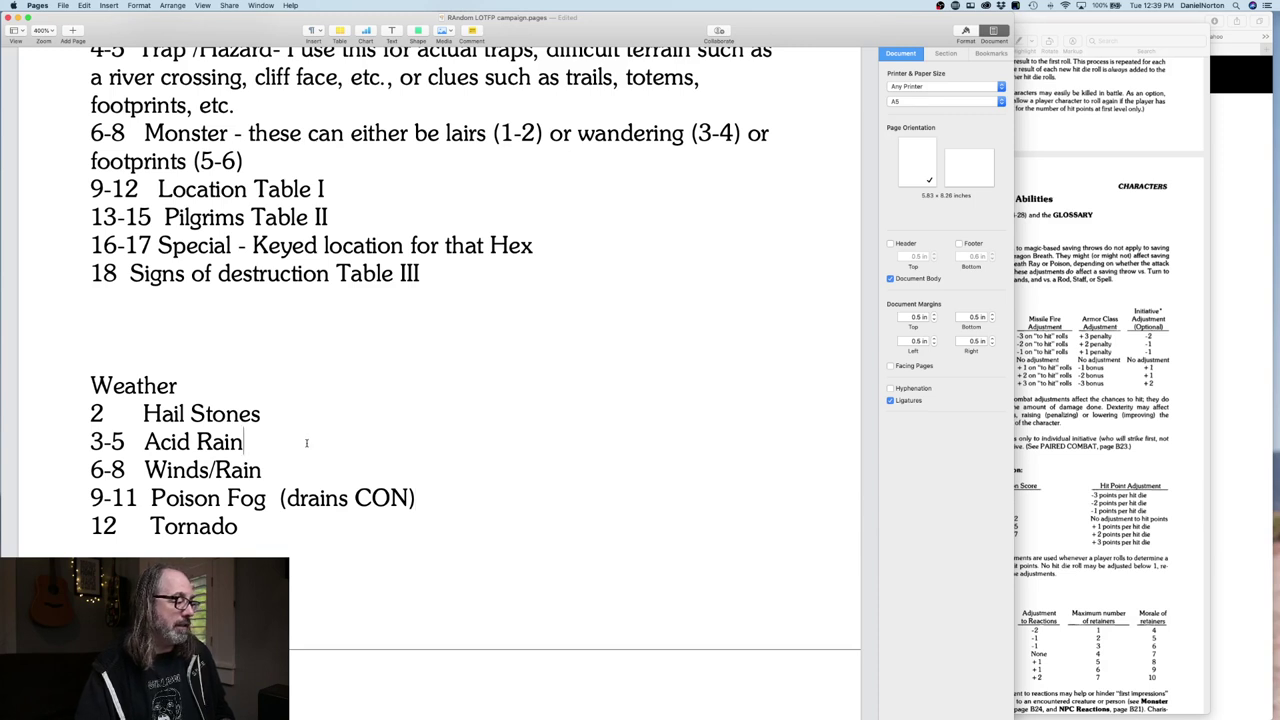
type("(Ru")
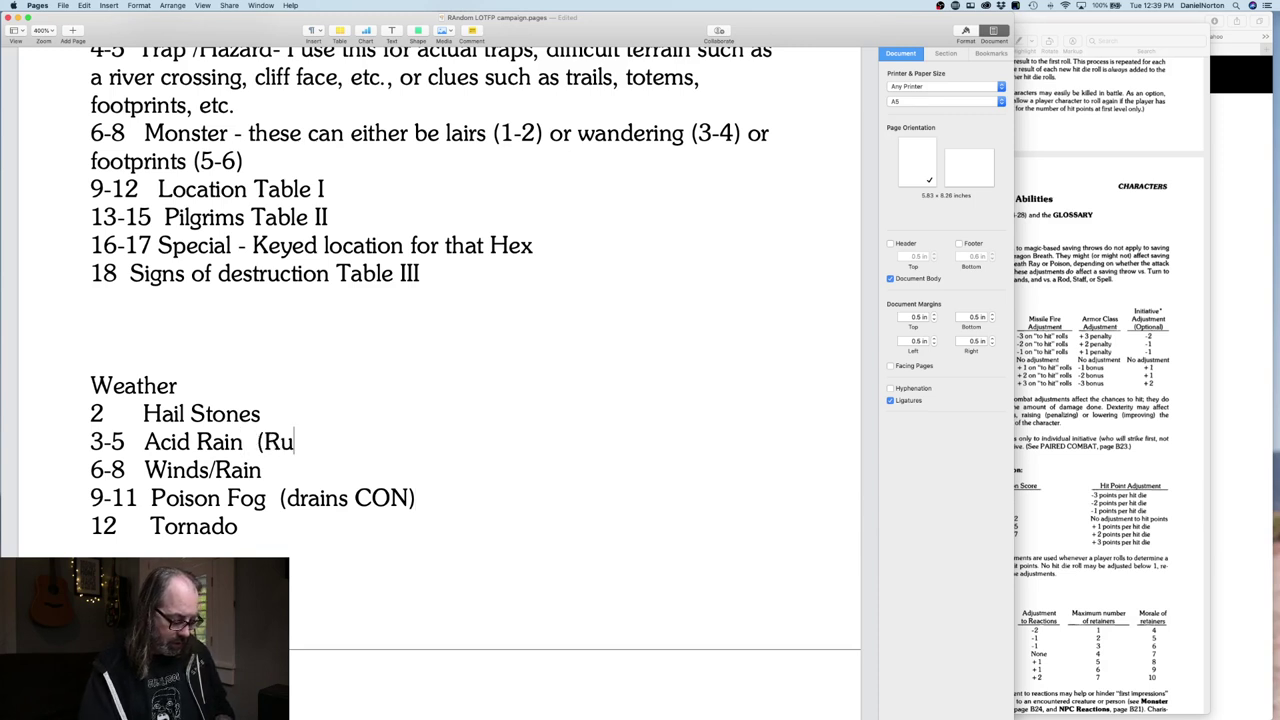
type("ins ")
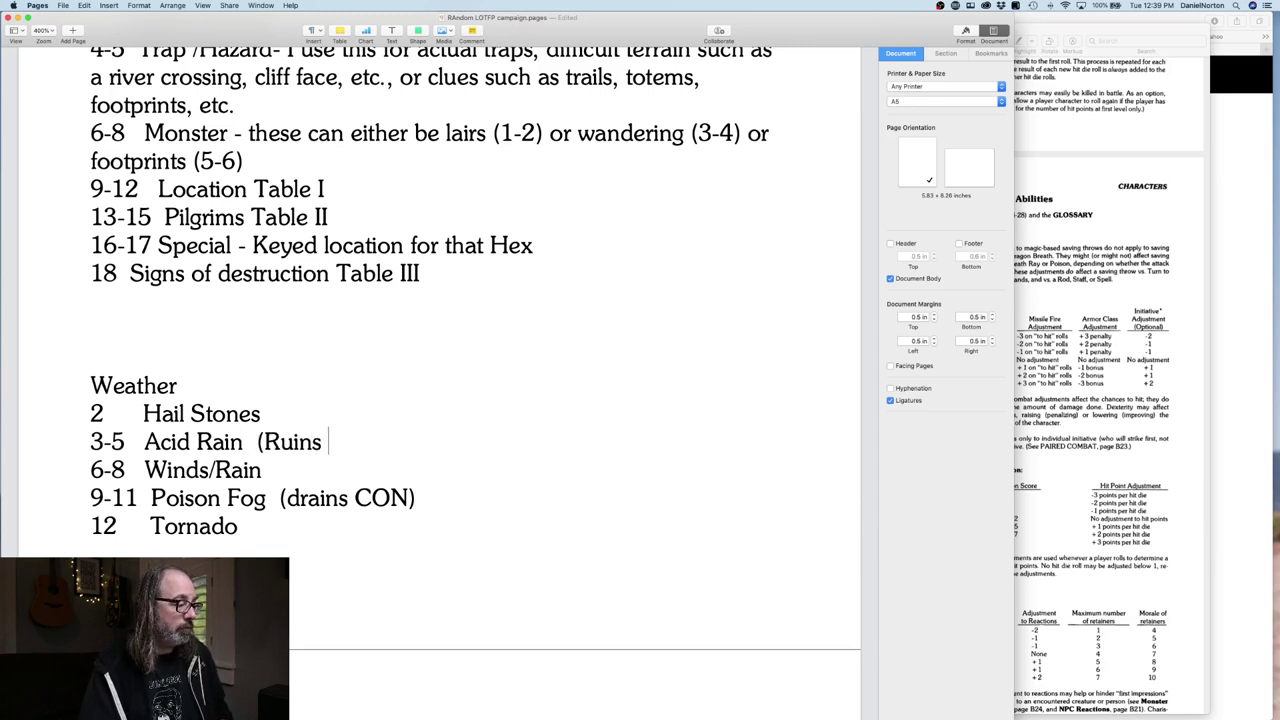
type("HEar")
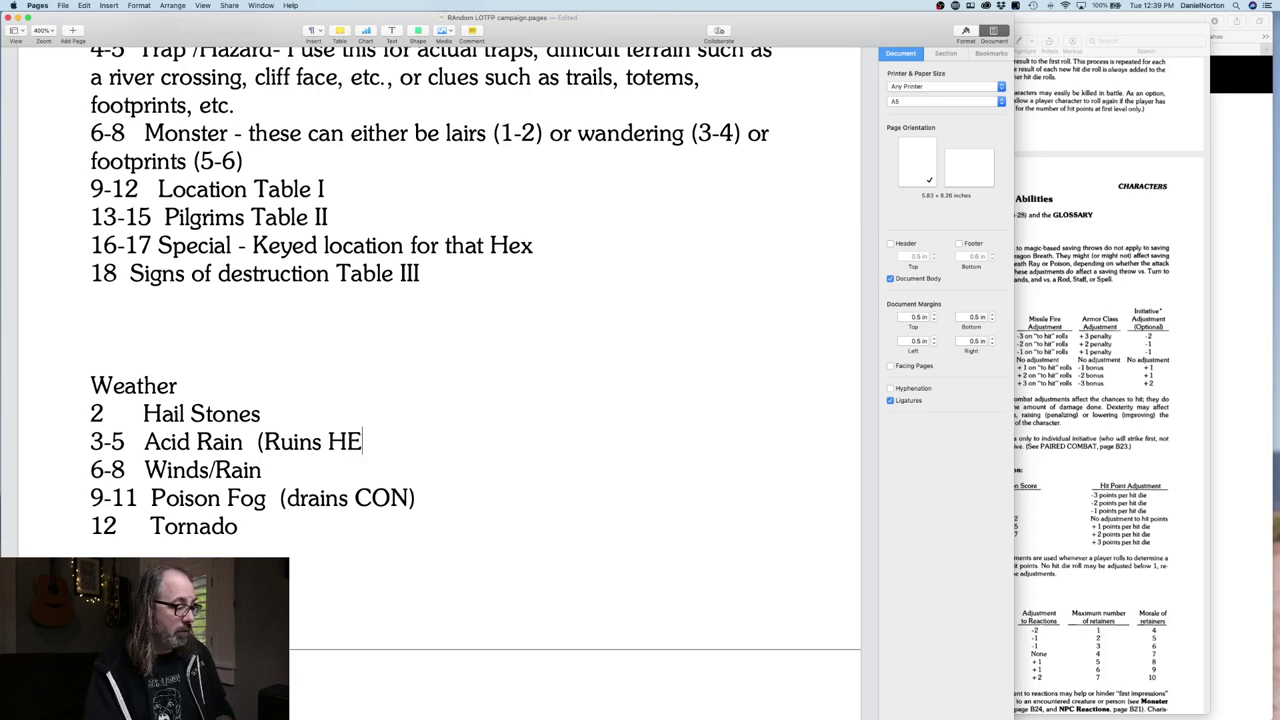
key("BackSpace")
key("BackSpace")
key("BackSpace")
key("BackSpace")
type("Gear)")
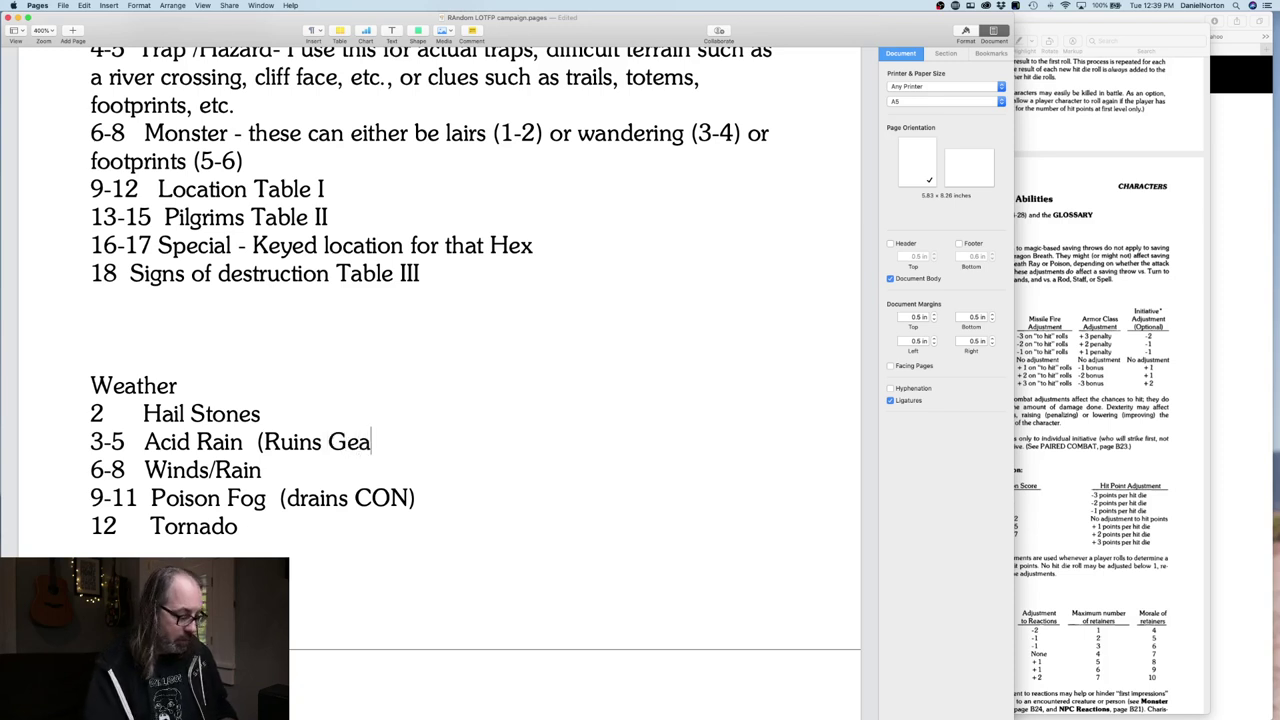
- Capitalize the first letter of "drains" in the Poison Fog note
left_click(300, 497)
key("BackSpace")
type("D")
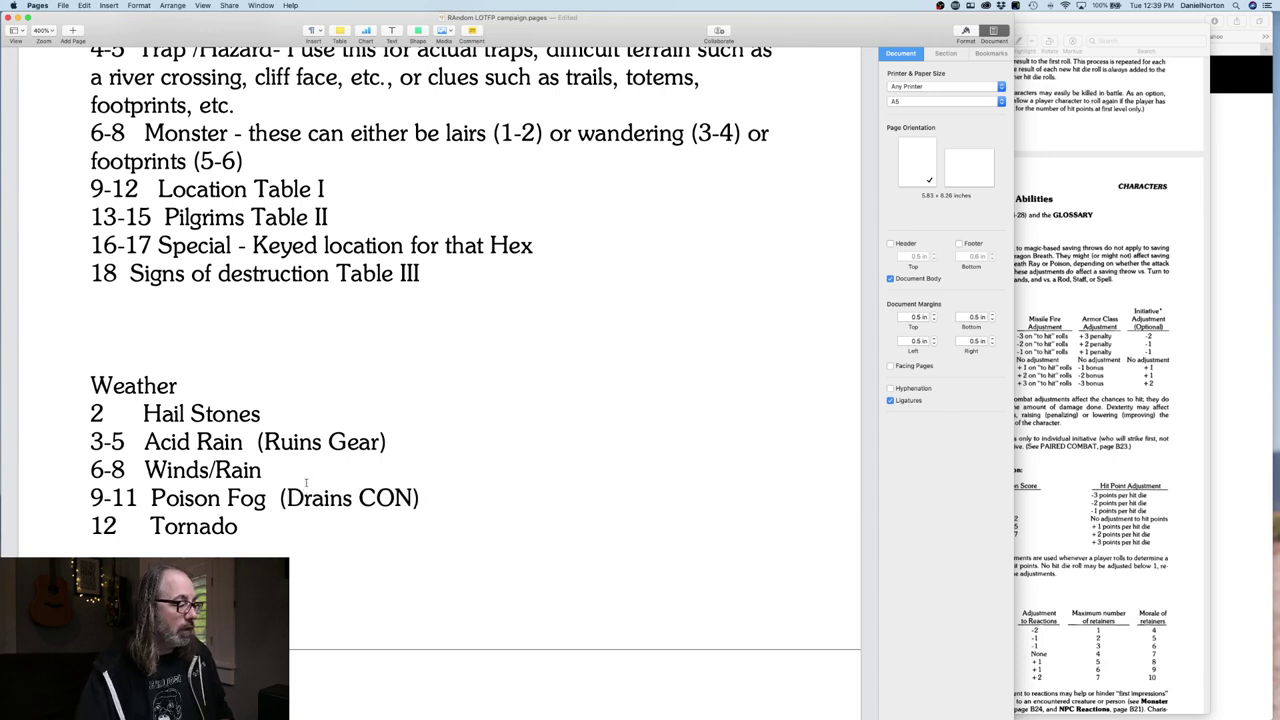
- Add the effect note "(Damage)" after Hail Stones on the line for 2
left_click(266, 413)
key("BackSpace")
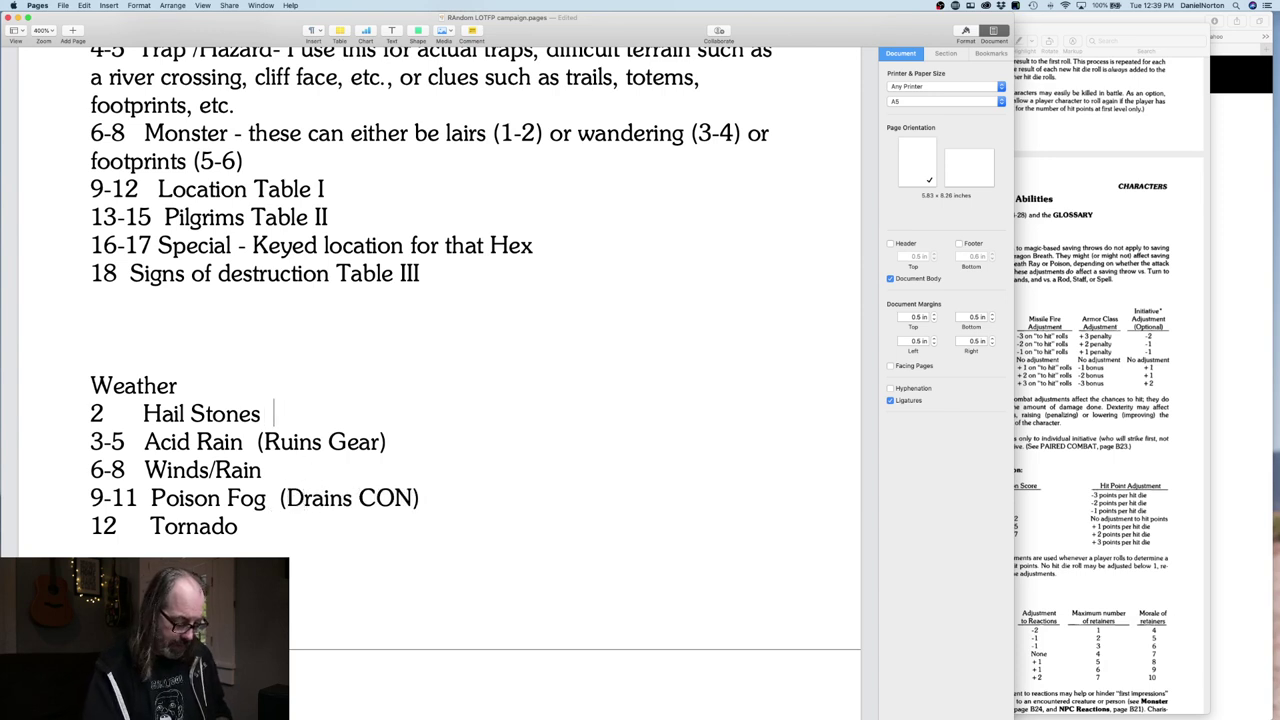
type("(")
key("BackSpace")
type("(dange")
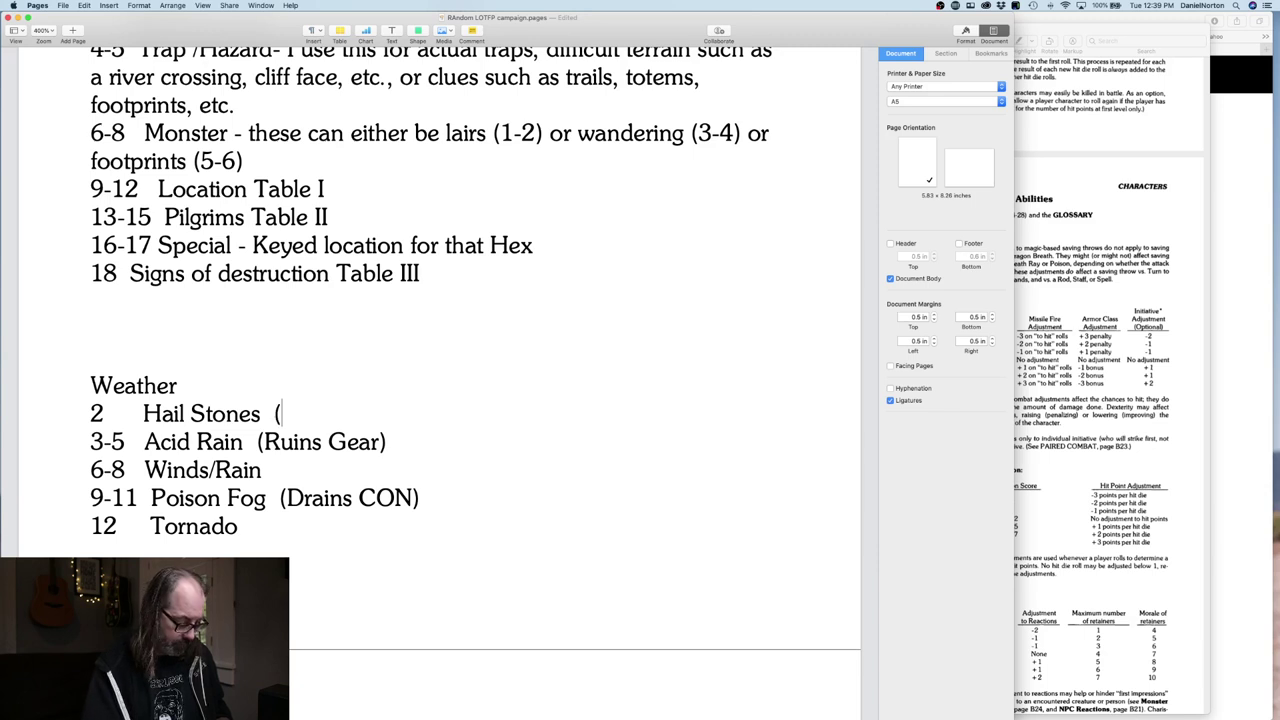
key("BackSpace")
key("BackSpace")
key("BackSpace")
key("BackSpace")
key("BackSpace")
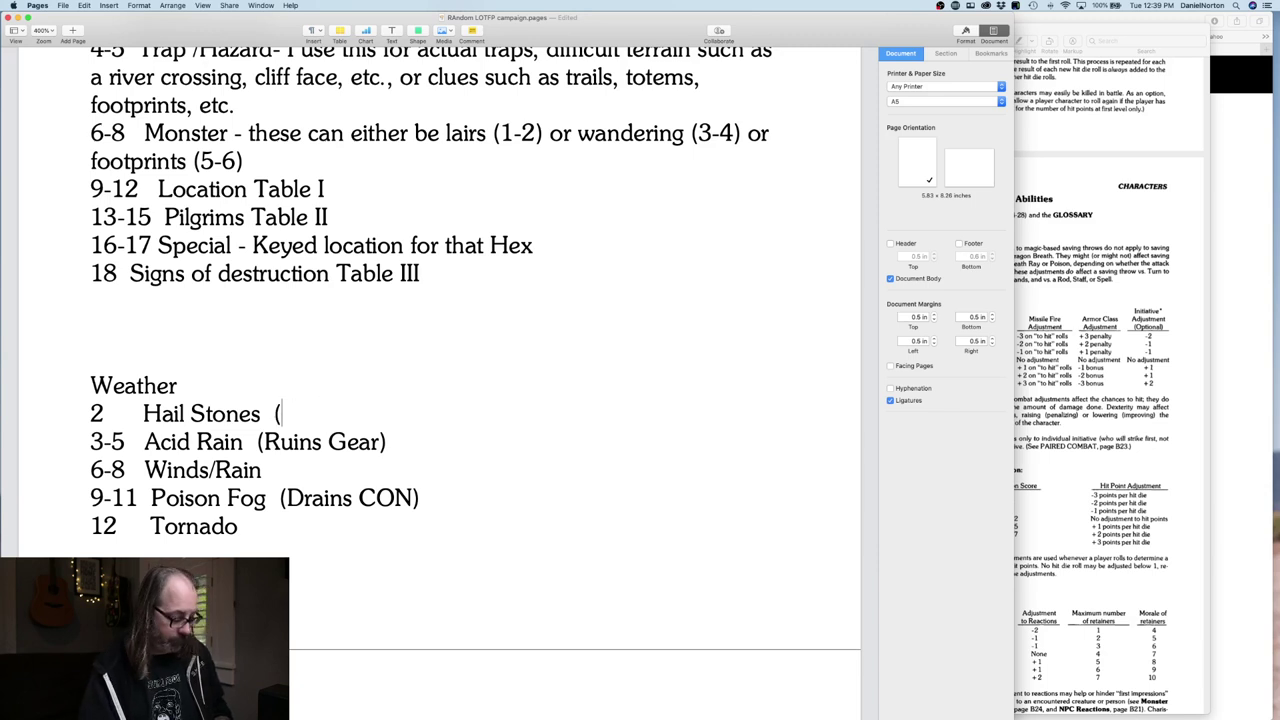
type("Damge")
key("BackSpace")
key("BackSpace")
type("age)")
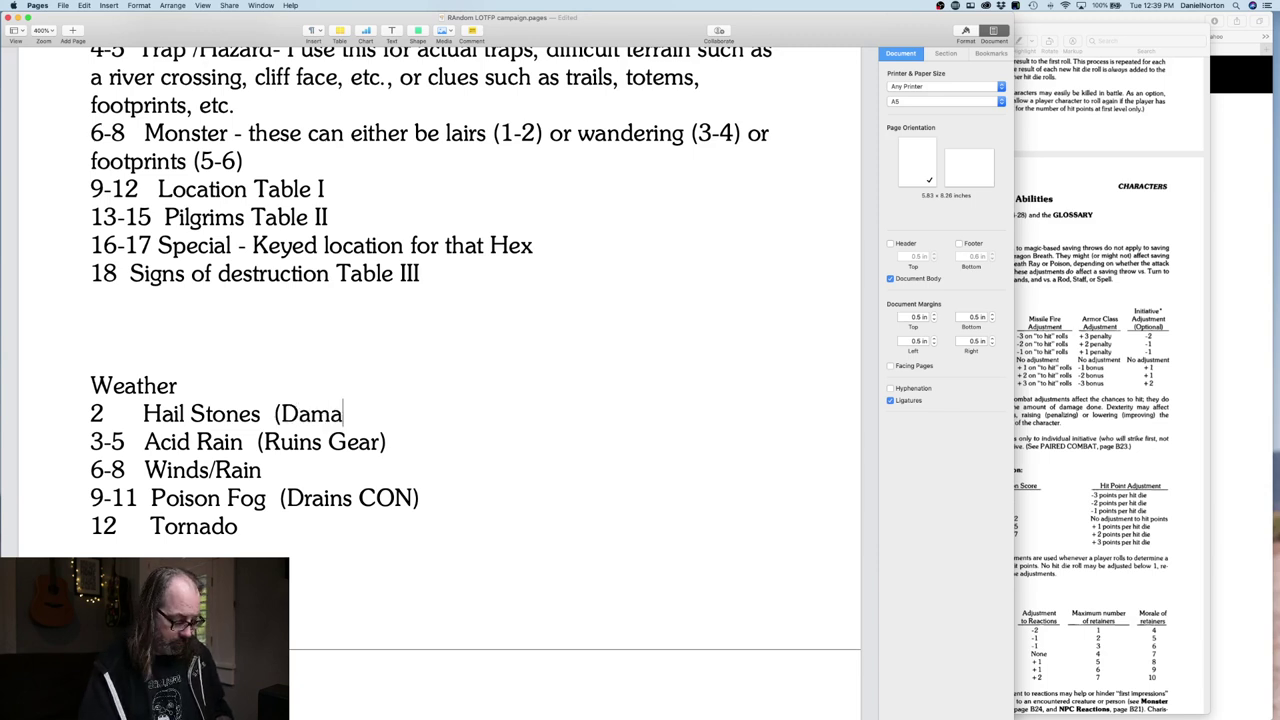
- Add the effect note "(Slow Movement)" after Winds/Rain on the 6-8 line
left_click(310, 481)
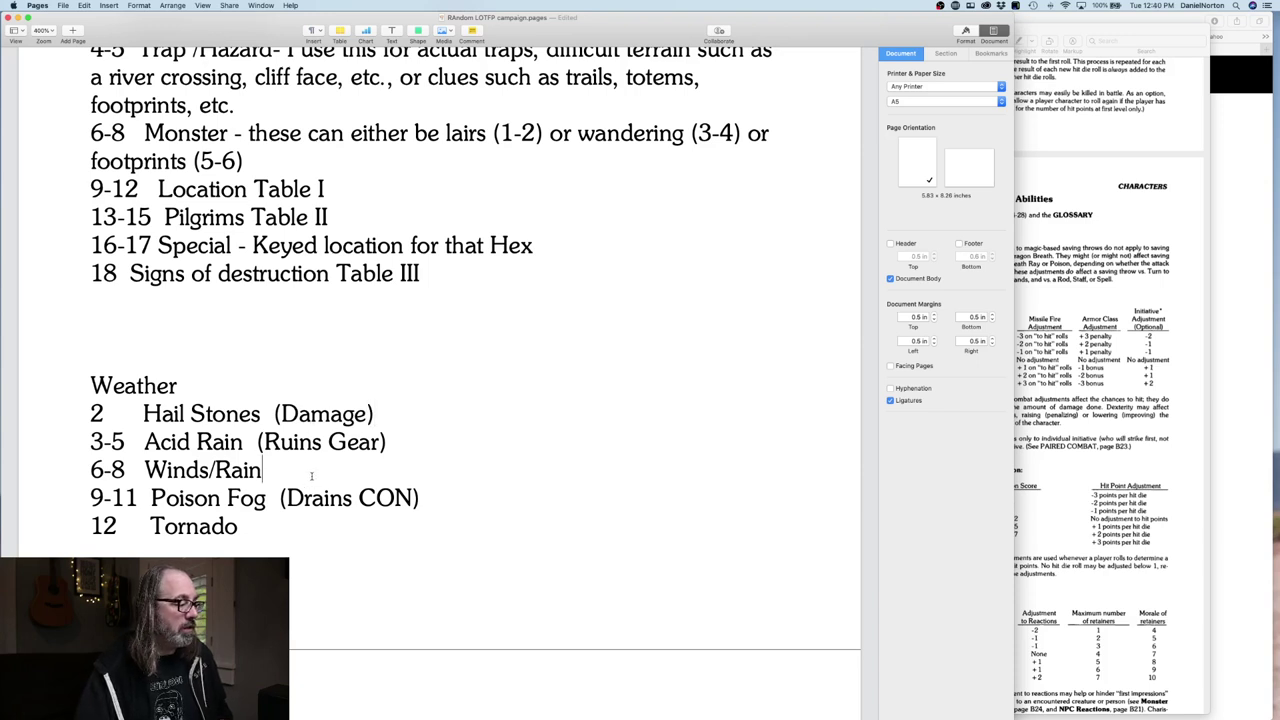
type("(Slow ")
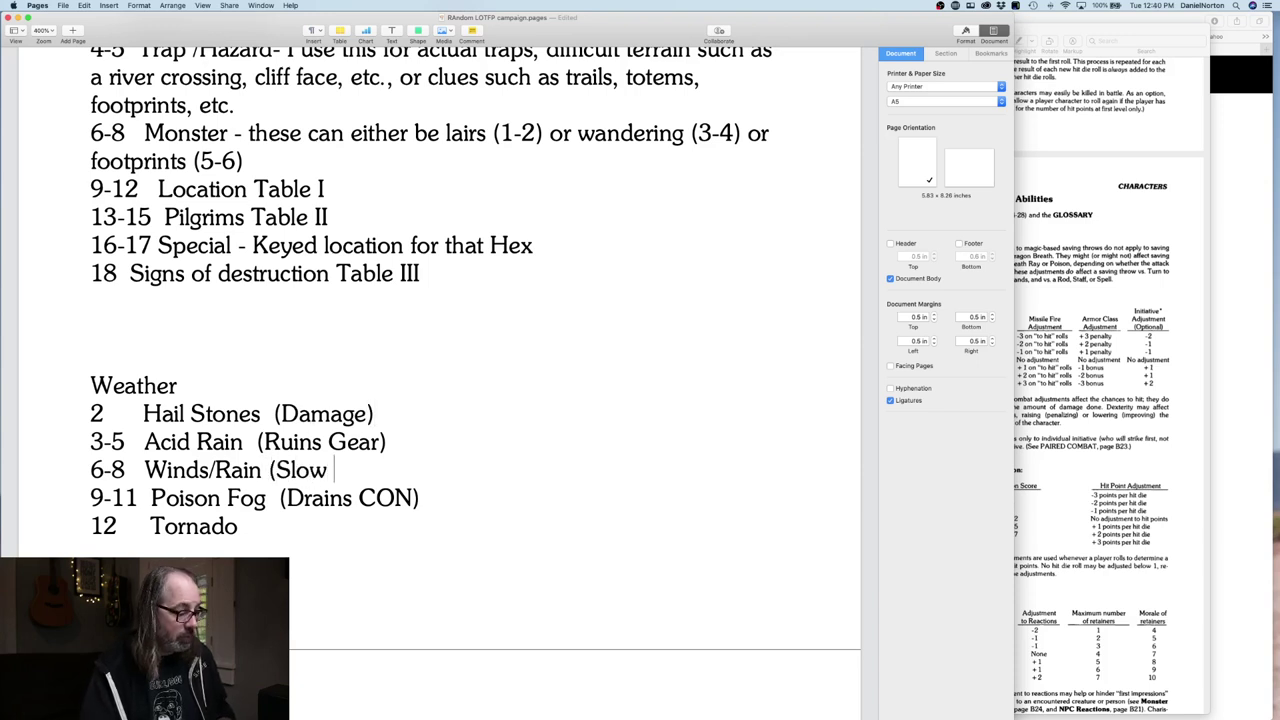
type("Movement)")
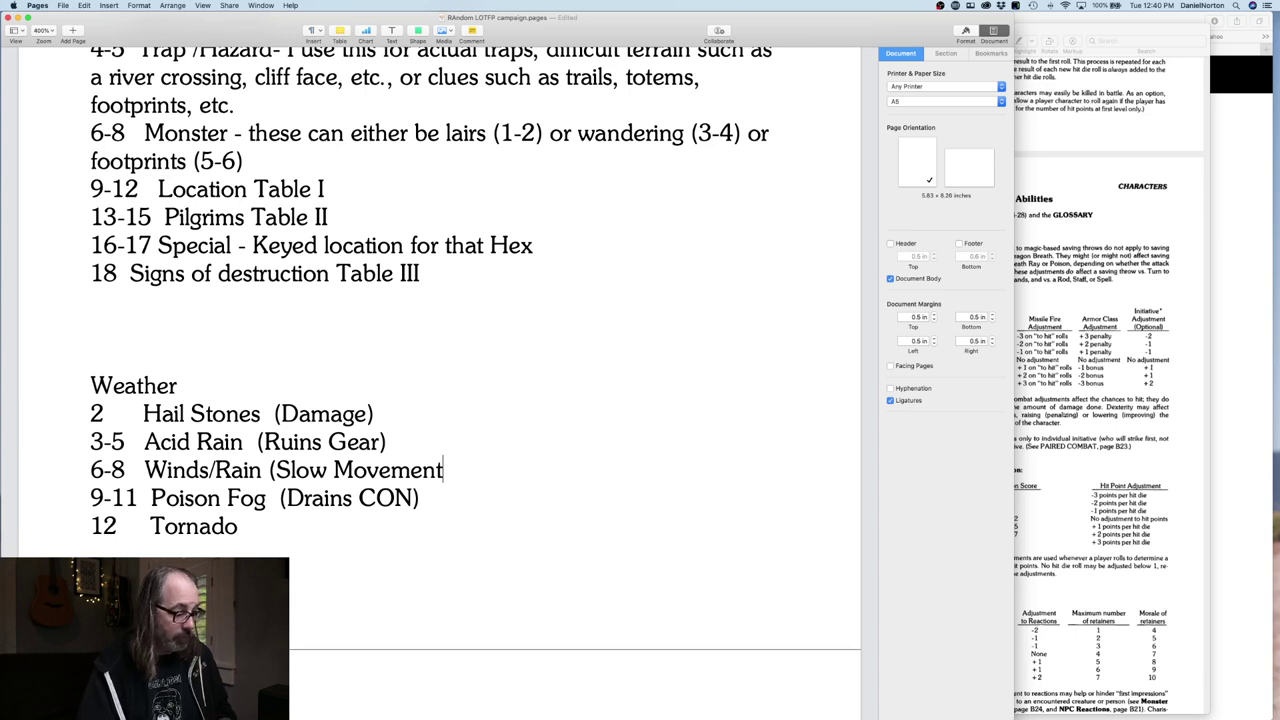
- Add the effect note "(Damage or Destroy Gear)" after Tornado on the line for 12
left_click(238, 526)
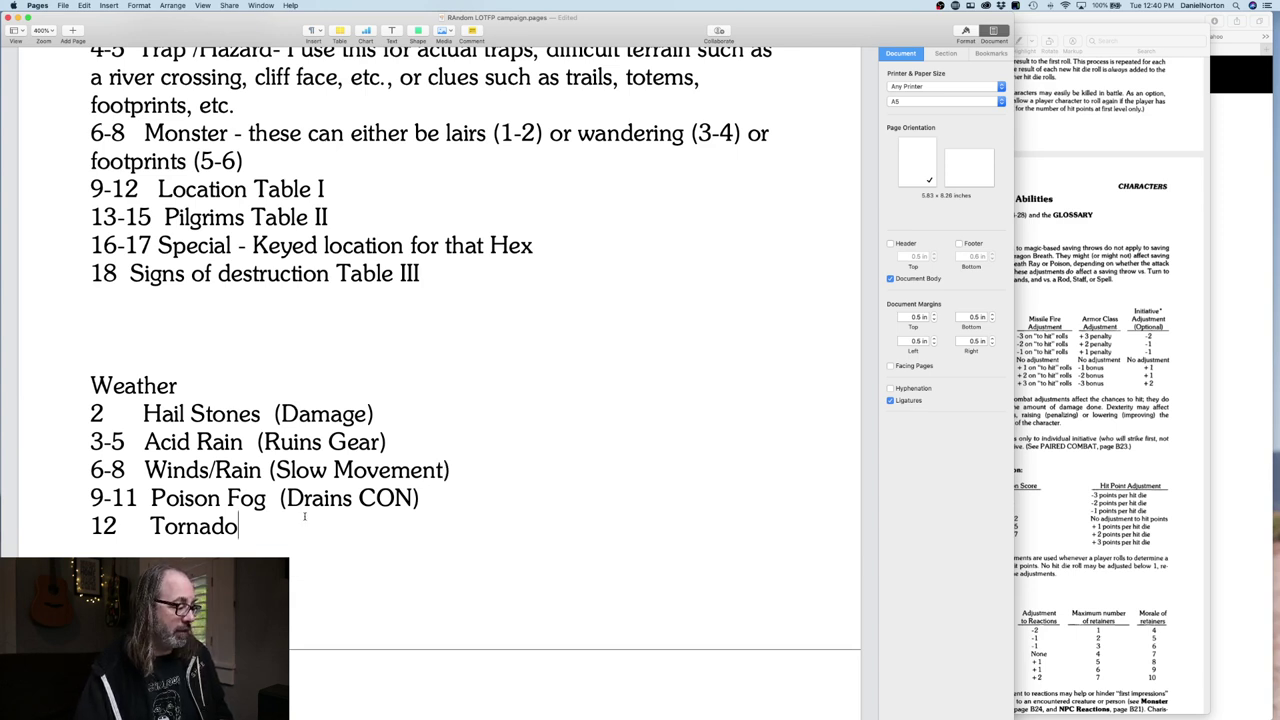
type("(Dama")
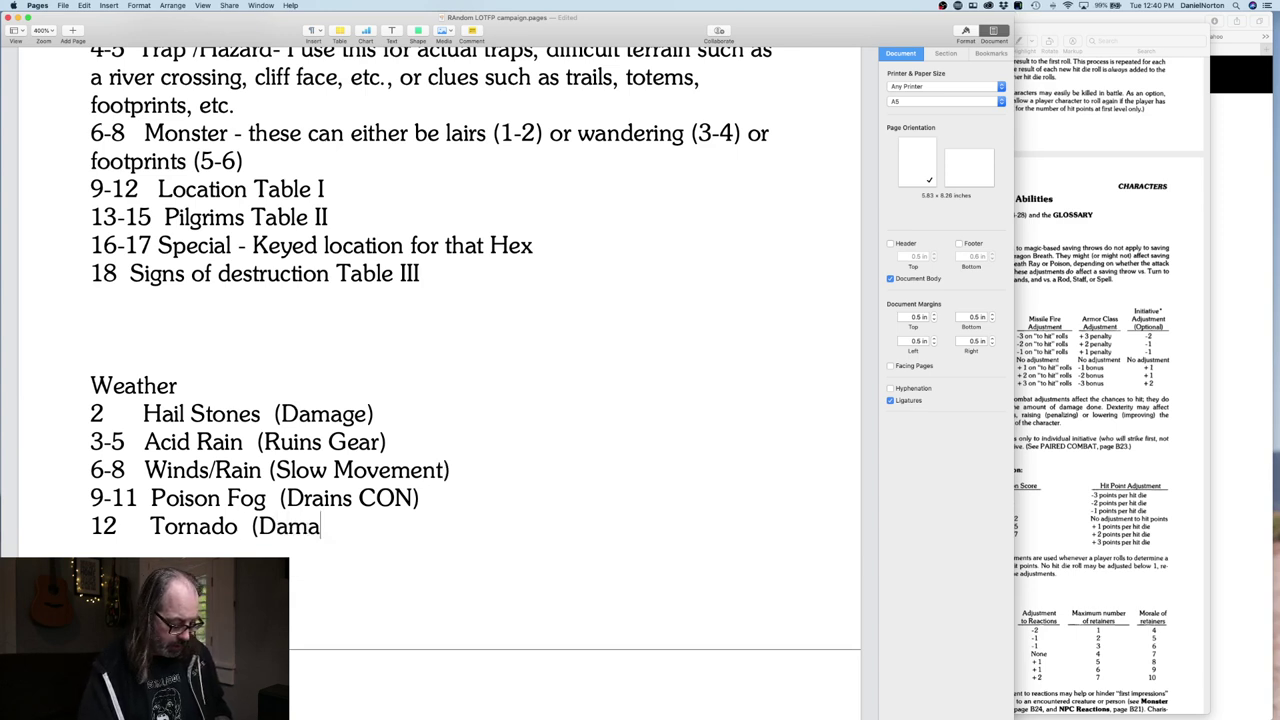
type("ge/")
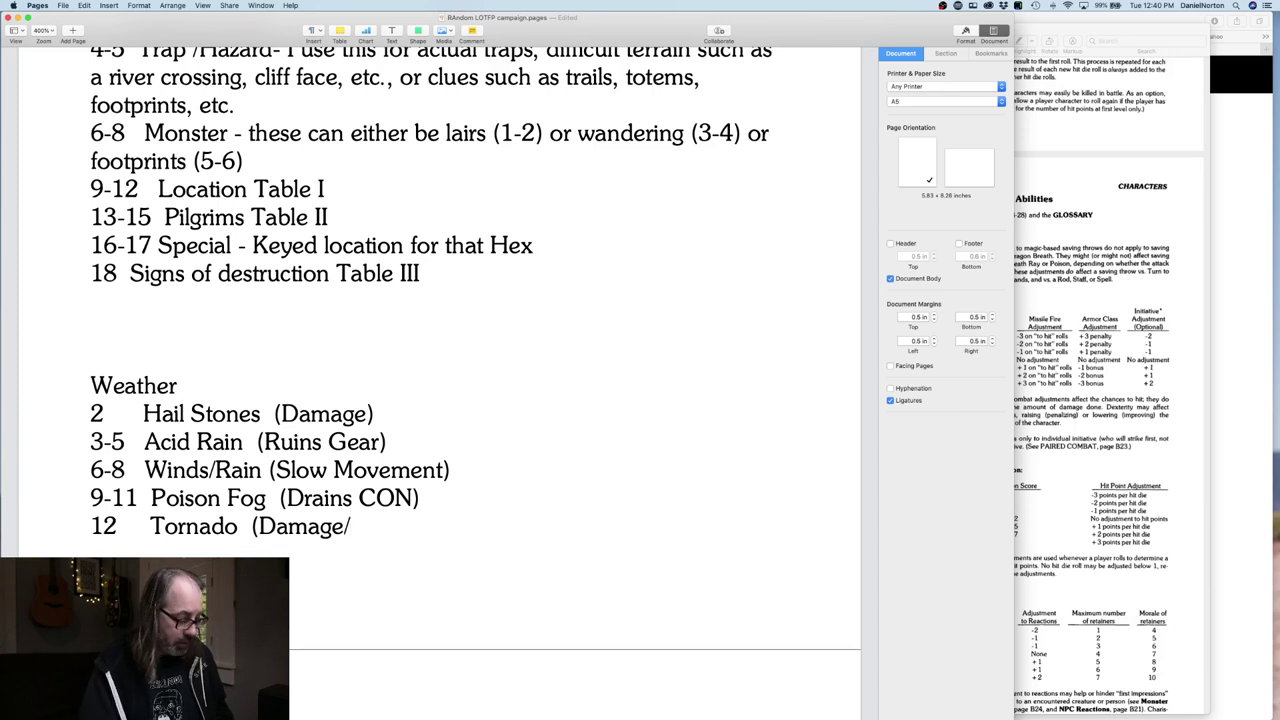
type("detrot")
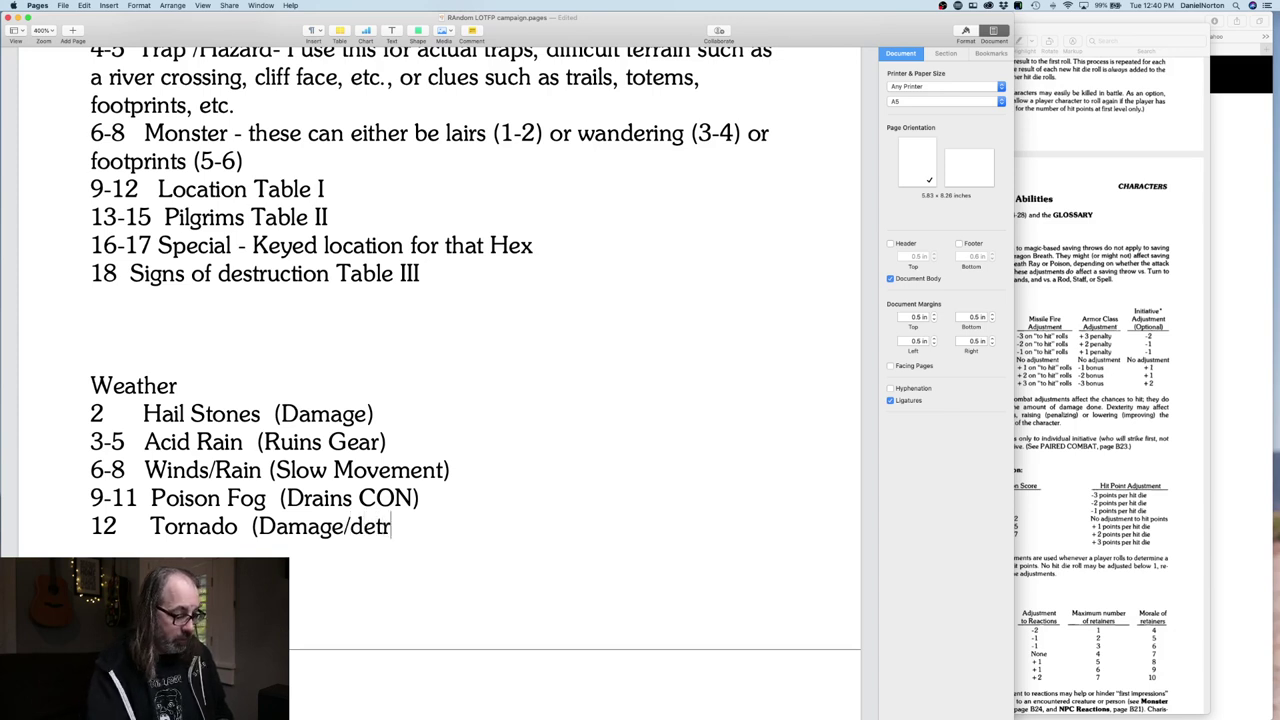
key("BackSpace")
key("BackSpace")
key("BackSpace")
key("BackSpace")
type("stro")
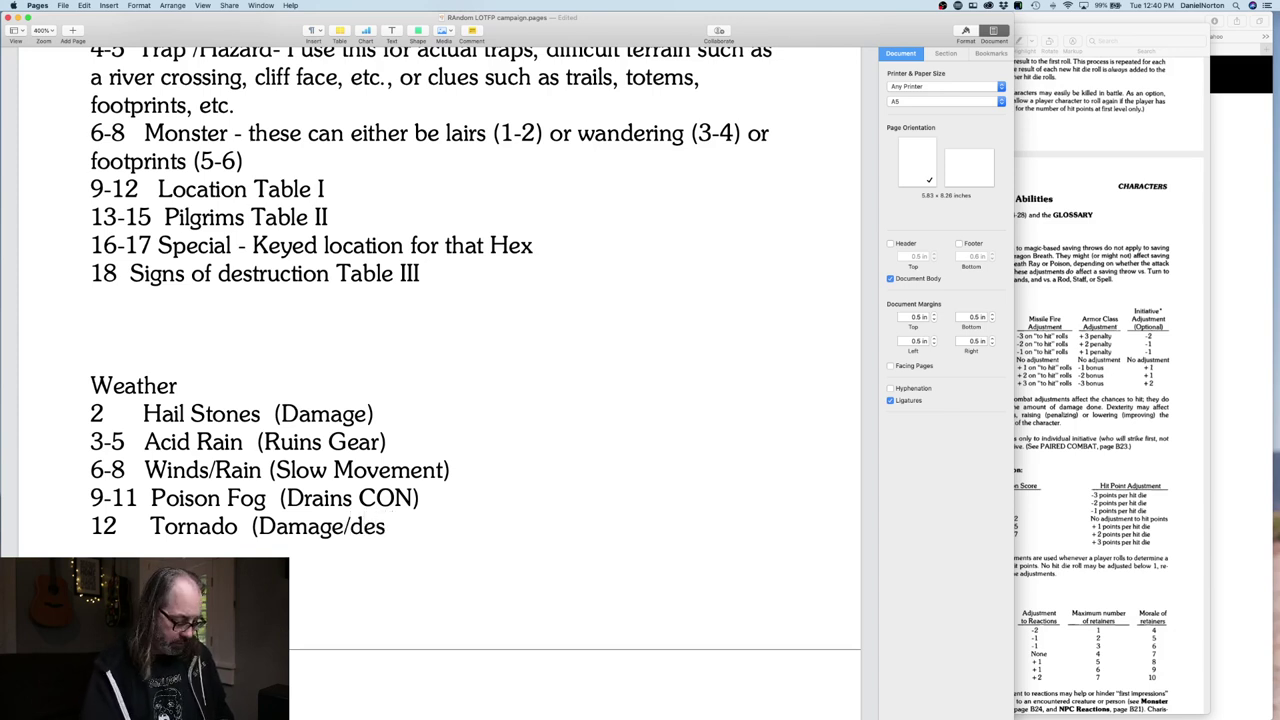
key("BackSpace")
key("BackSpace")
key("BackSpace")
key("BackSpace")
key("BackSpace")
key("BackSpace")
key("BackSpace")
key("BackSpace")
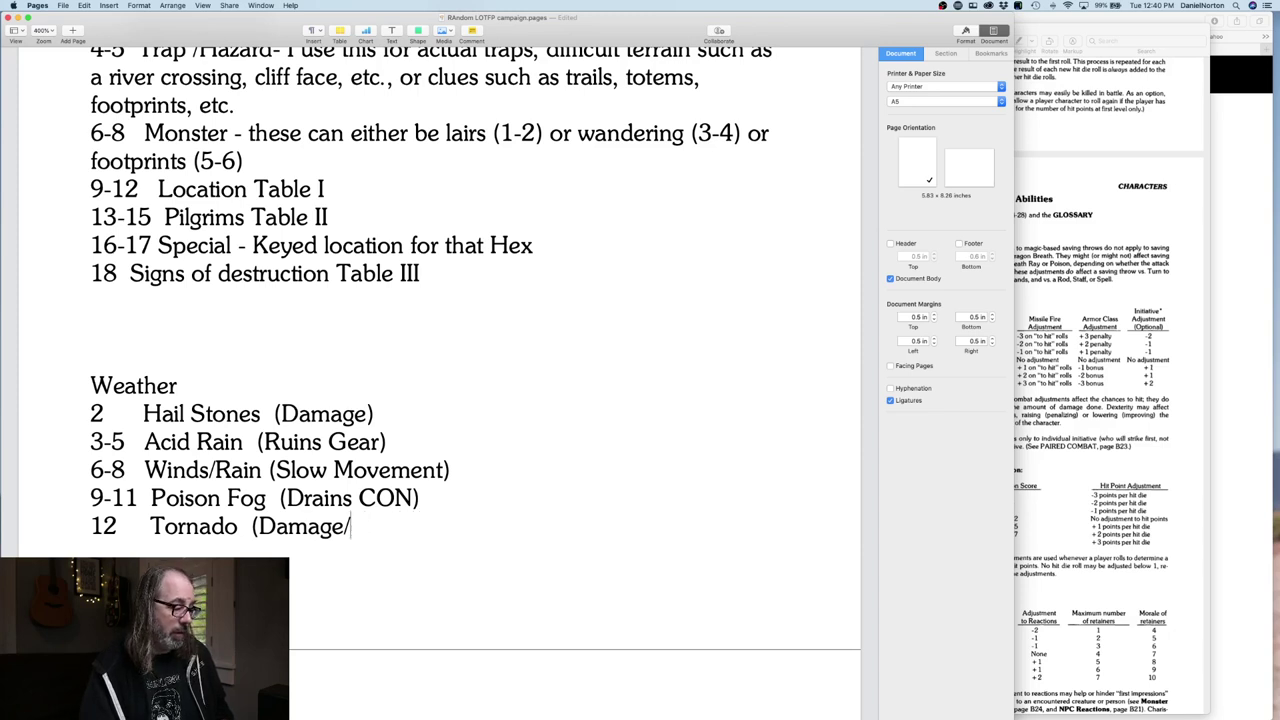
type("or")
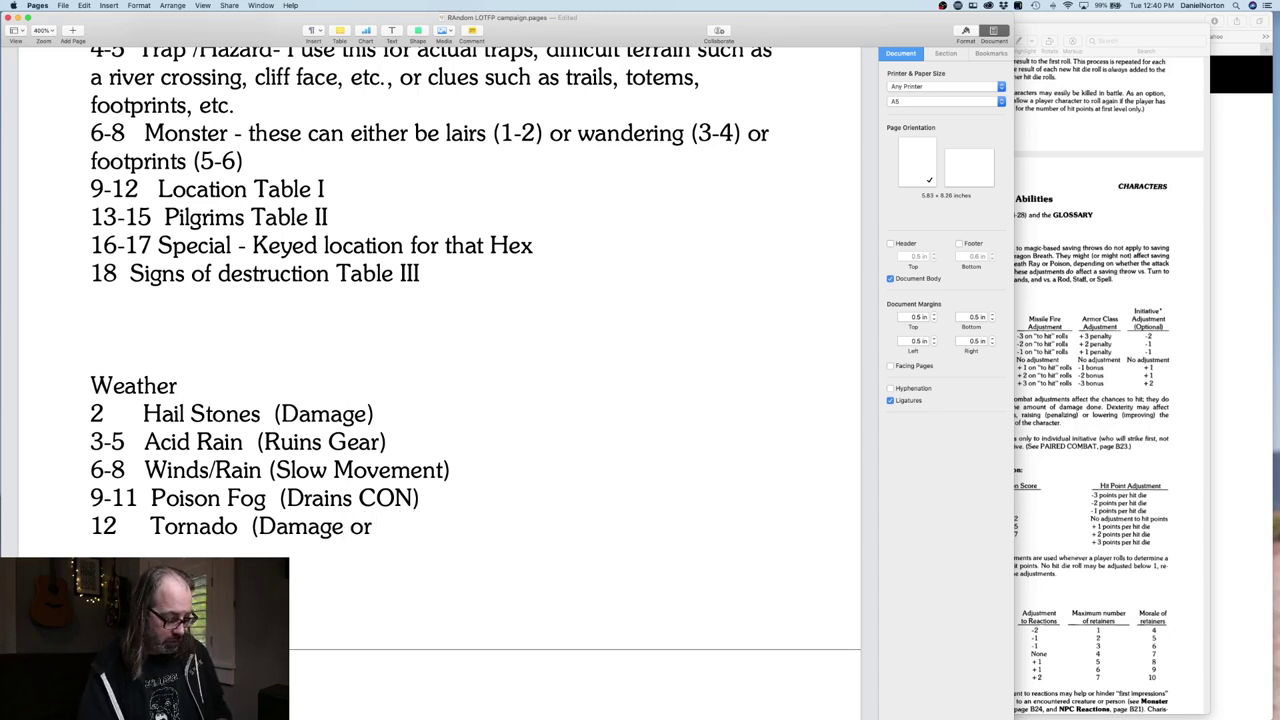
type(" Destroy Gear)")
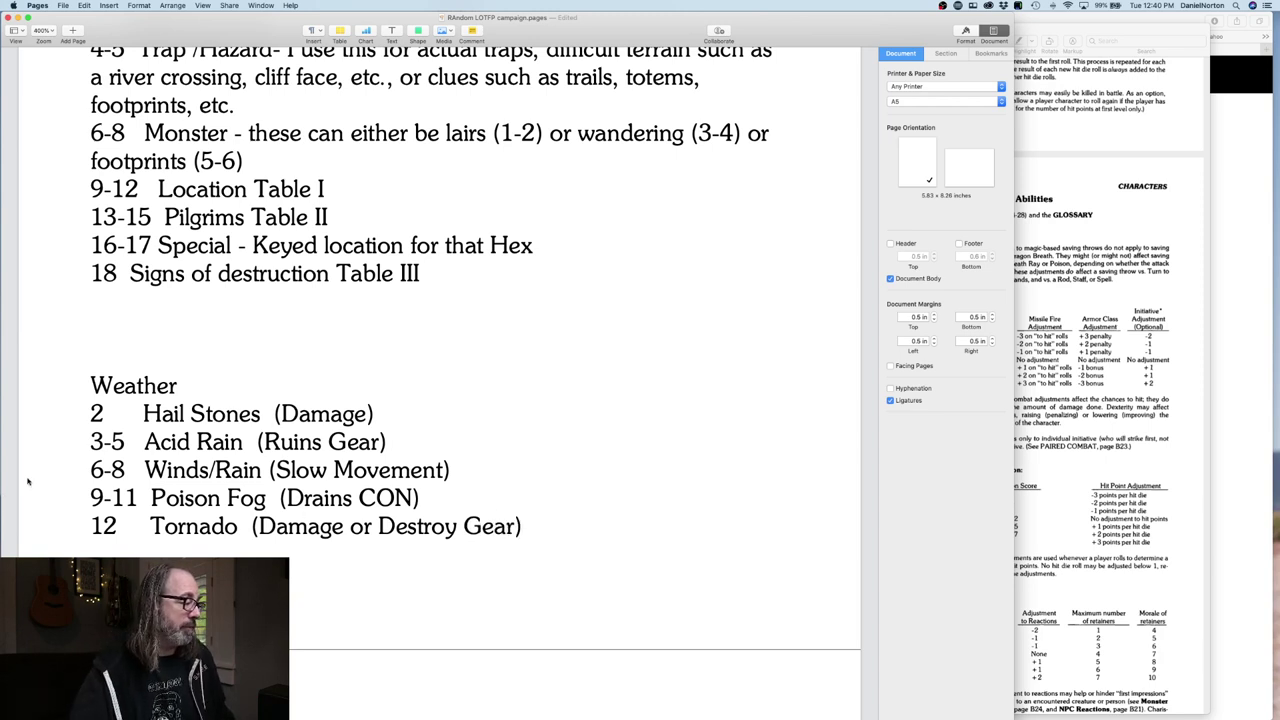
- Remove one blank line above the Weather heading
left_click(90, 385)
scroll(91, 370, "down", 1)
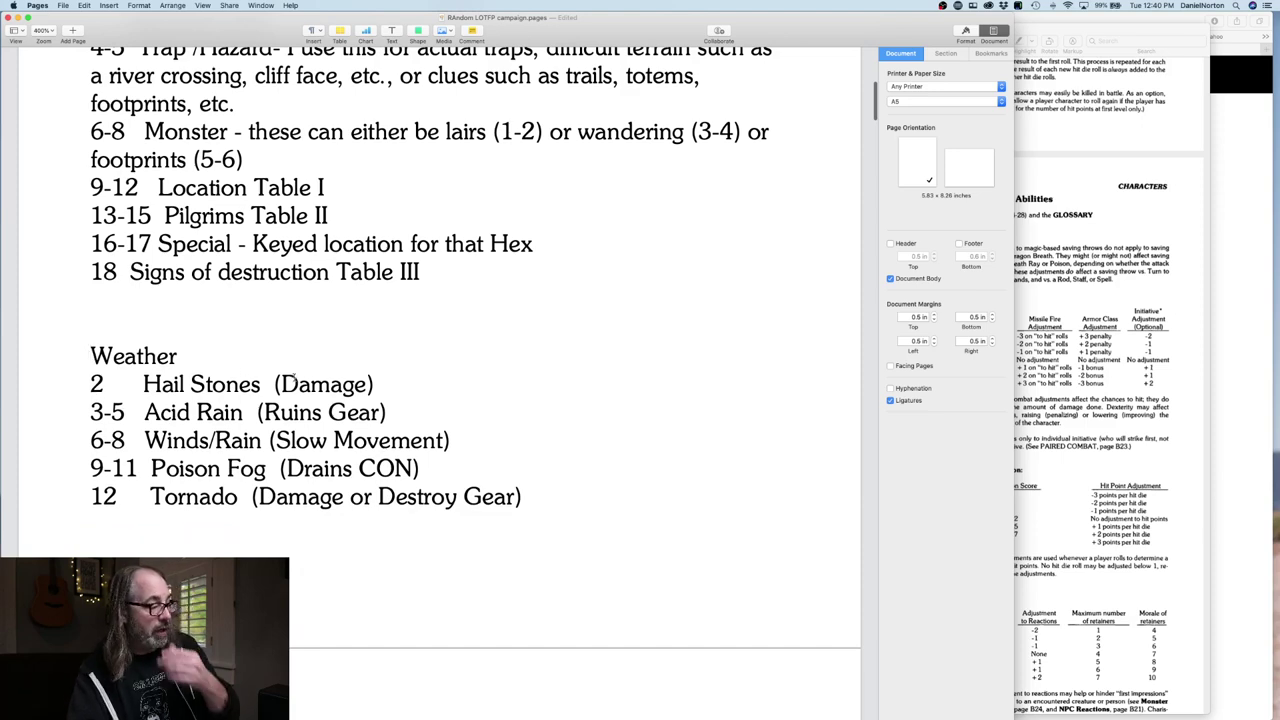
scroll(130, 420, "up", 5)
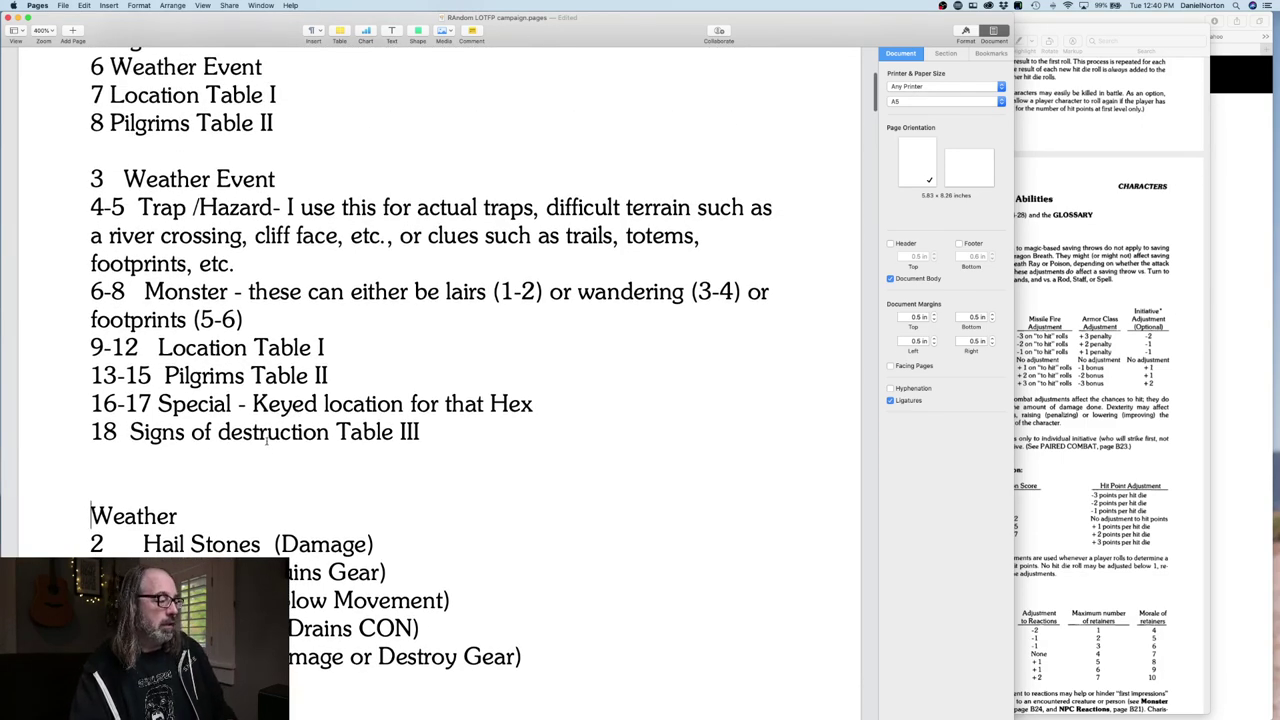
- Review the 3-18 encounter list alongside the Weather table and the original 1d8 encounter list
scroll(170, 440, "up", 2)
scroll(254, 404, "down", 5)
scroll(254, 404, "down", 1)
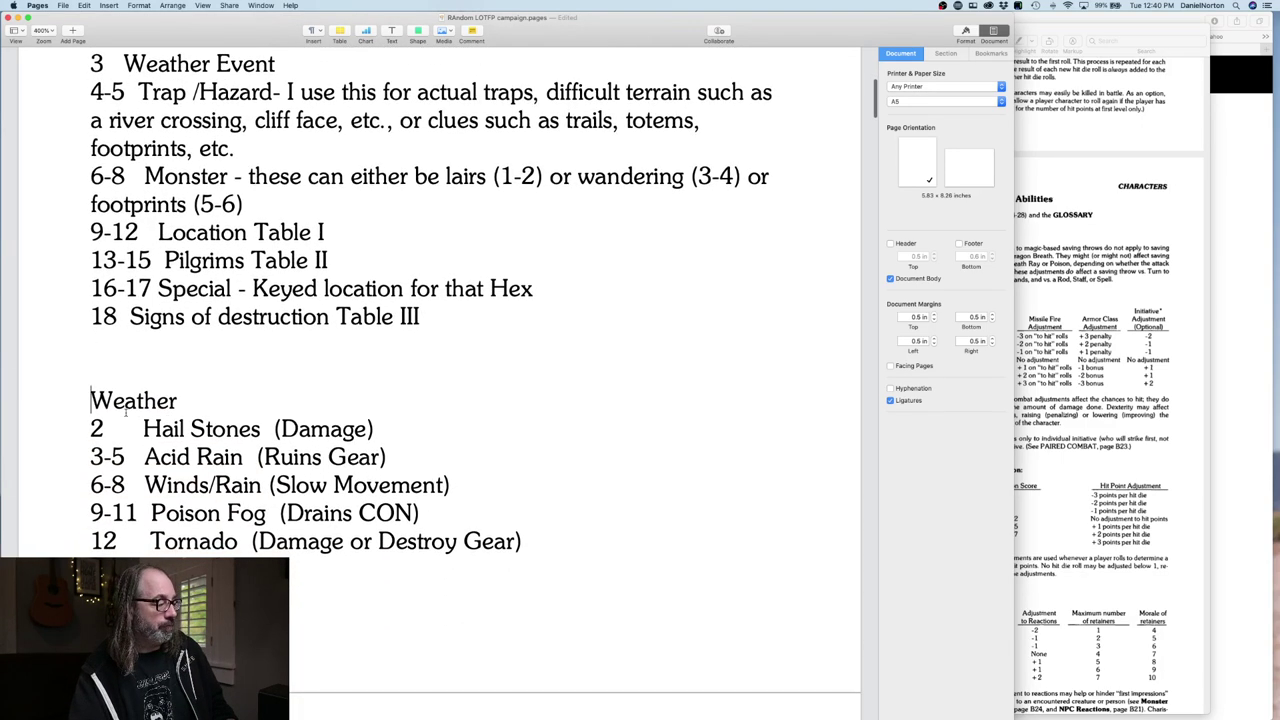
scroll(231, 378, "up", 4)
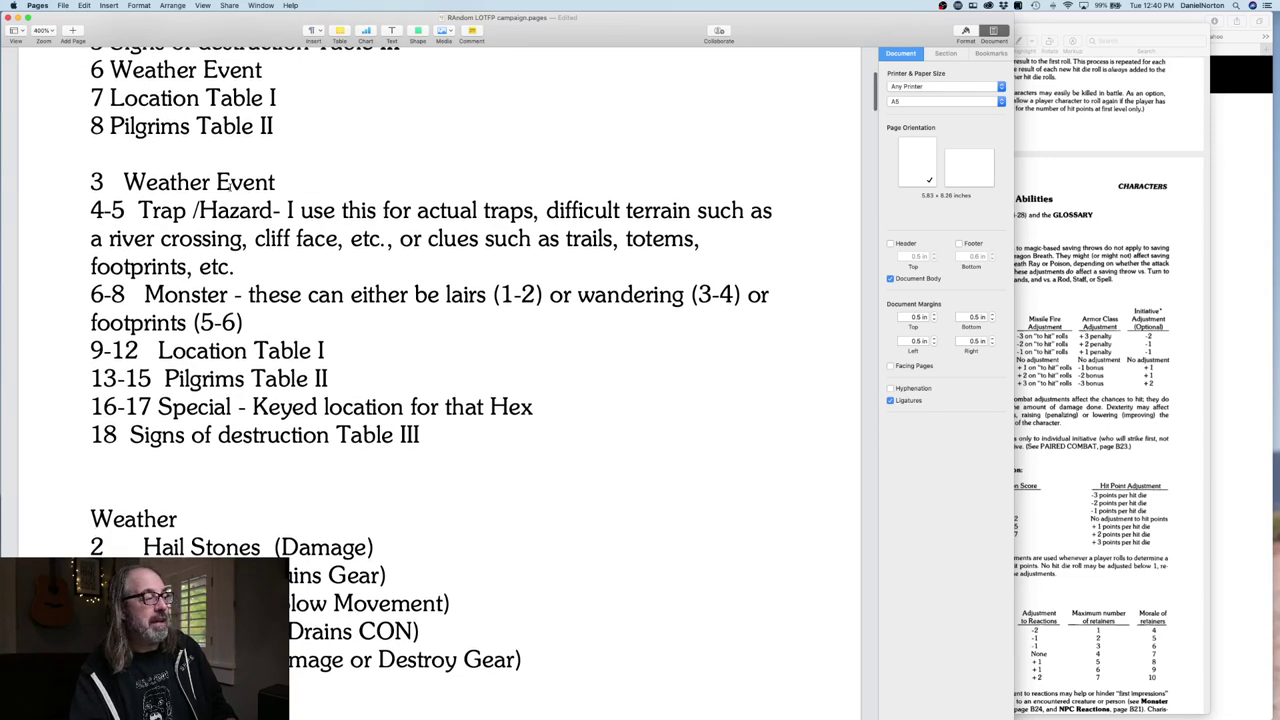
scroll(209, 182, "down", 1)
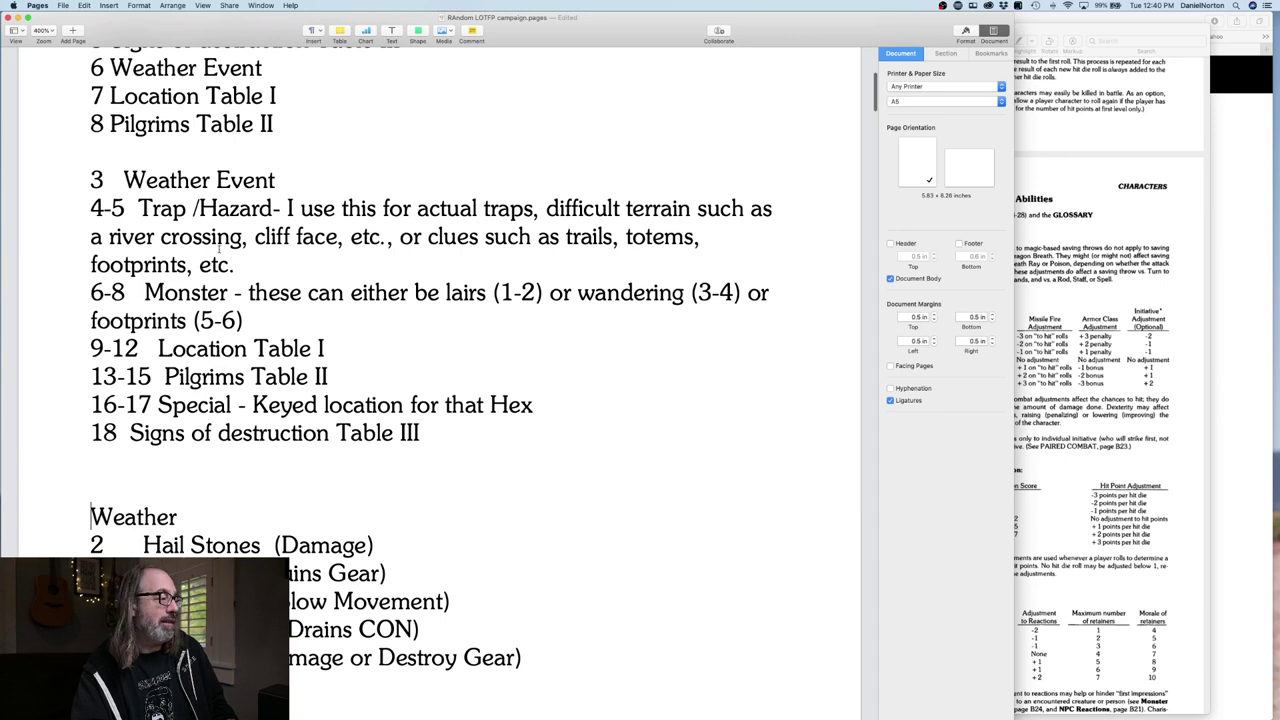
scroll(240, 230, "down", 1)
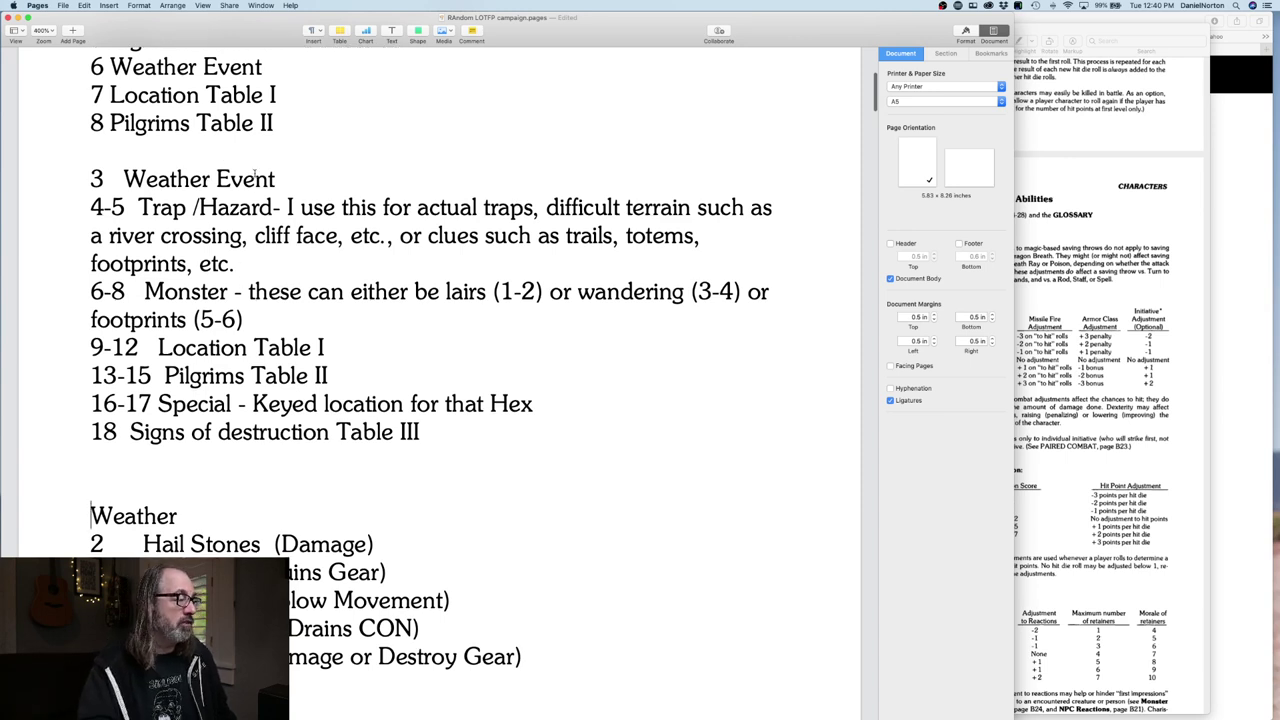
scroll(310, 522, "up", 1)
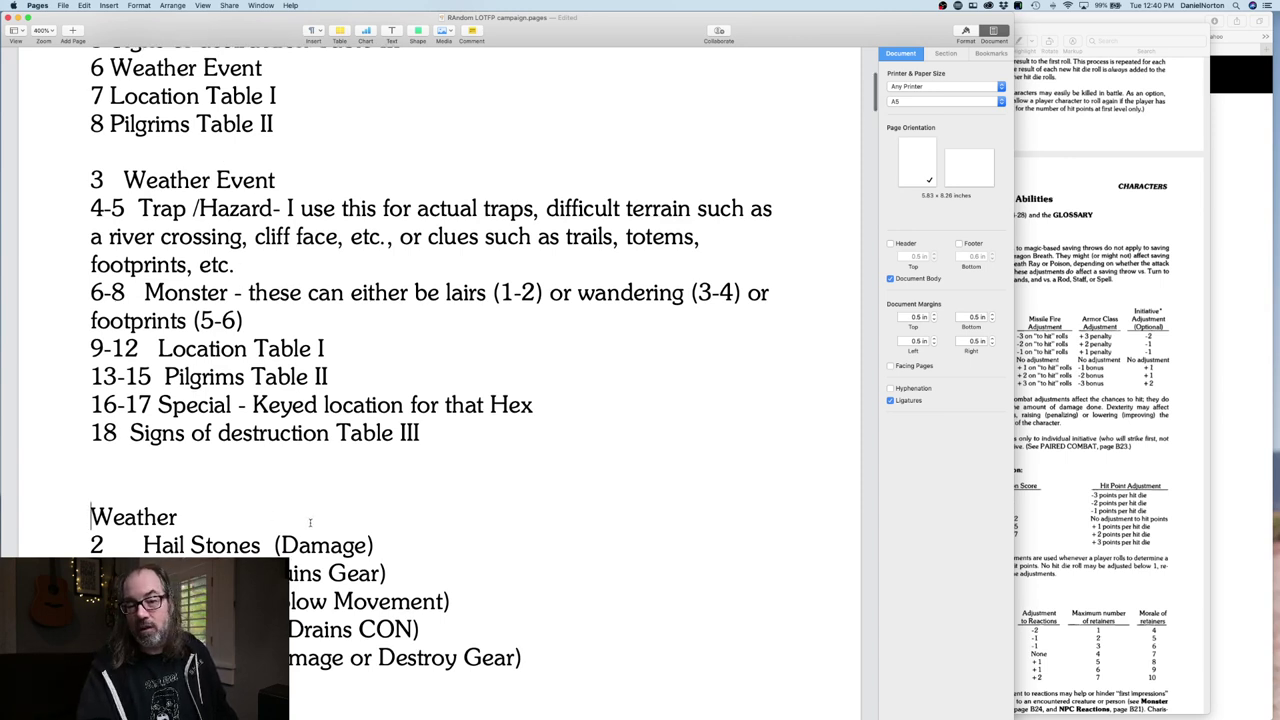
scroll(370, 644, "down", 3)
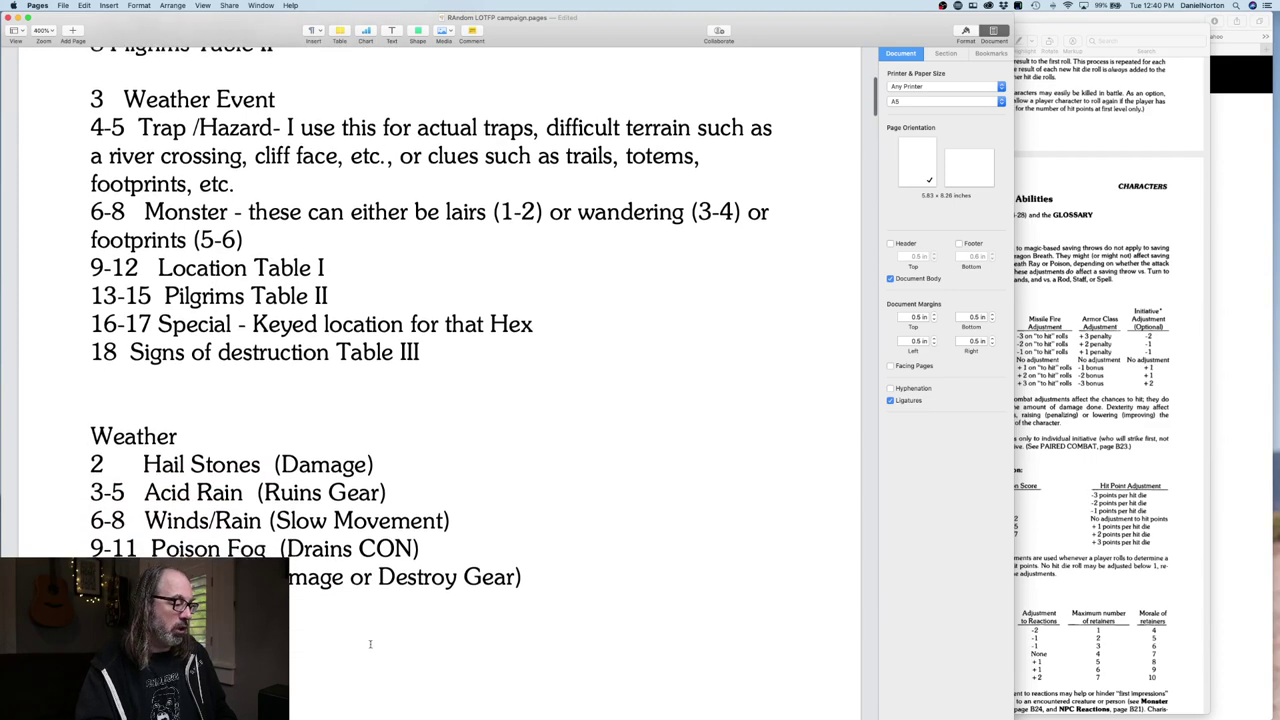
scroll(397, 500, "up", 2)
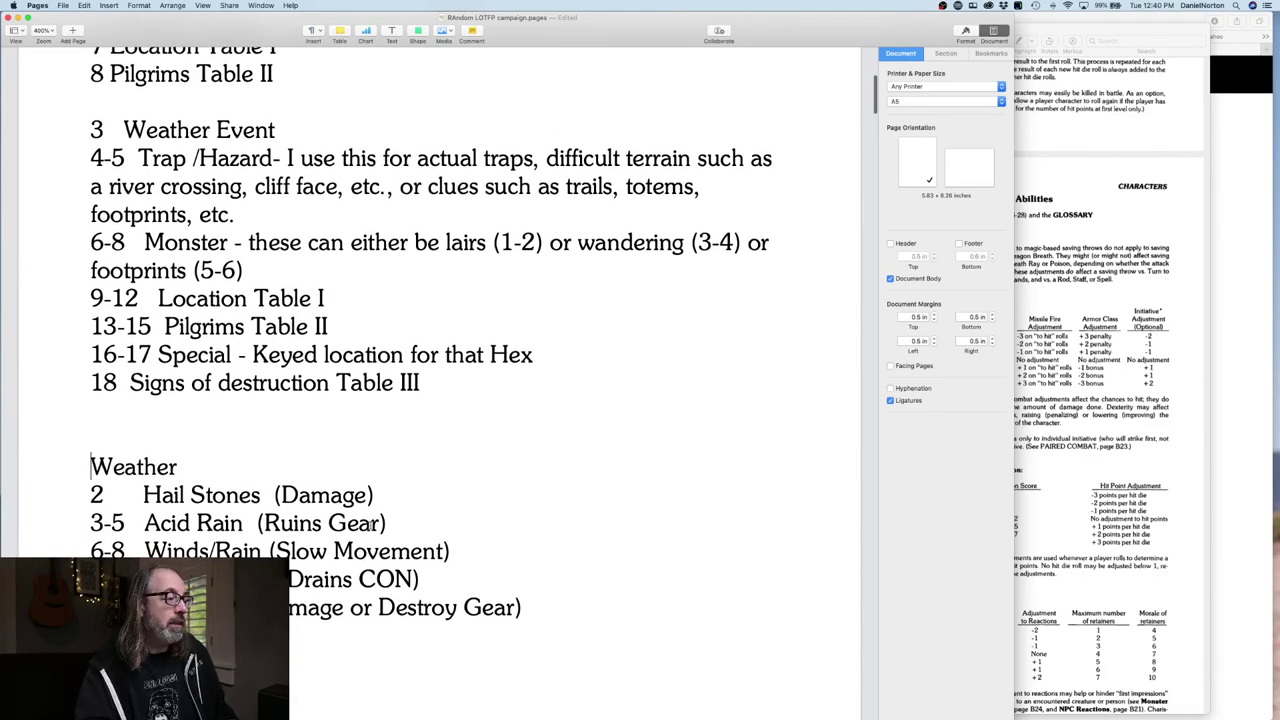
scroll(405, 548, "up", 3)
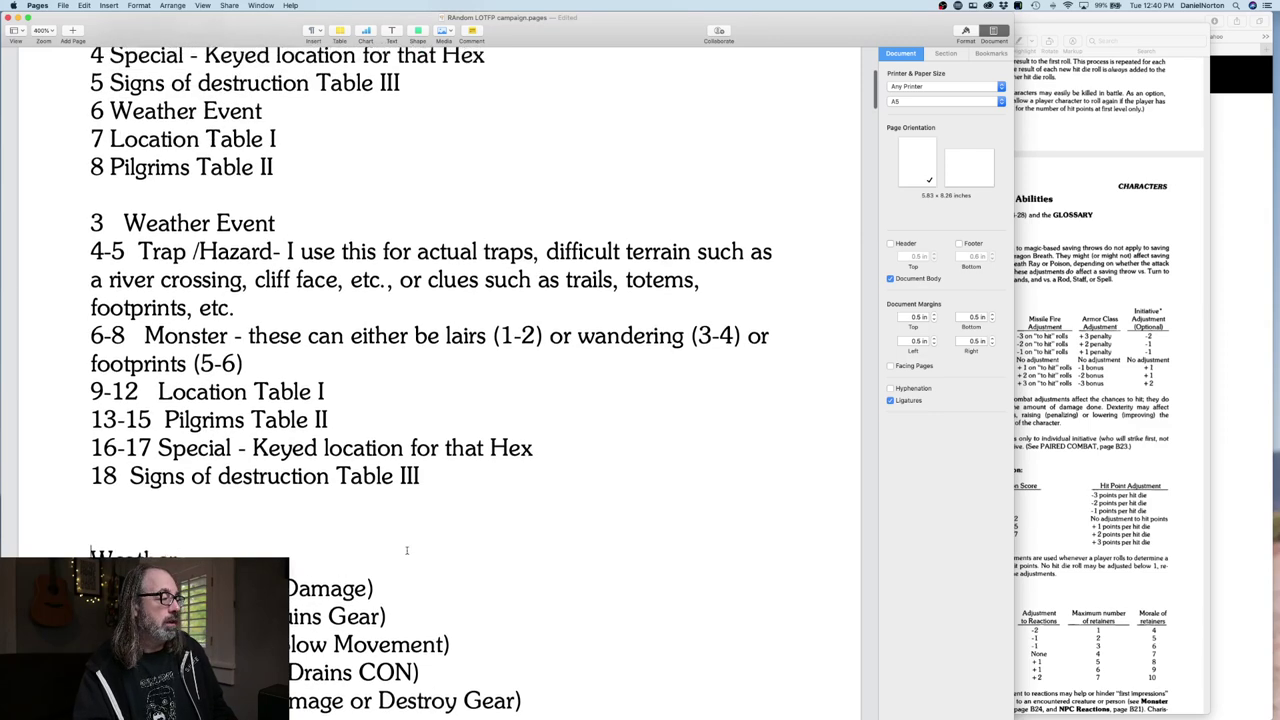
scroll(406, 550, "up", 10)
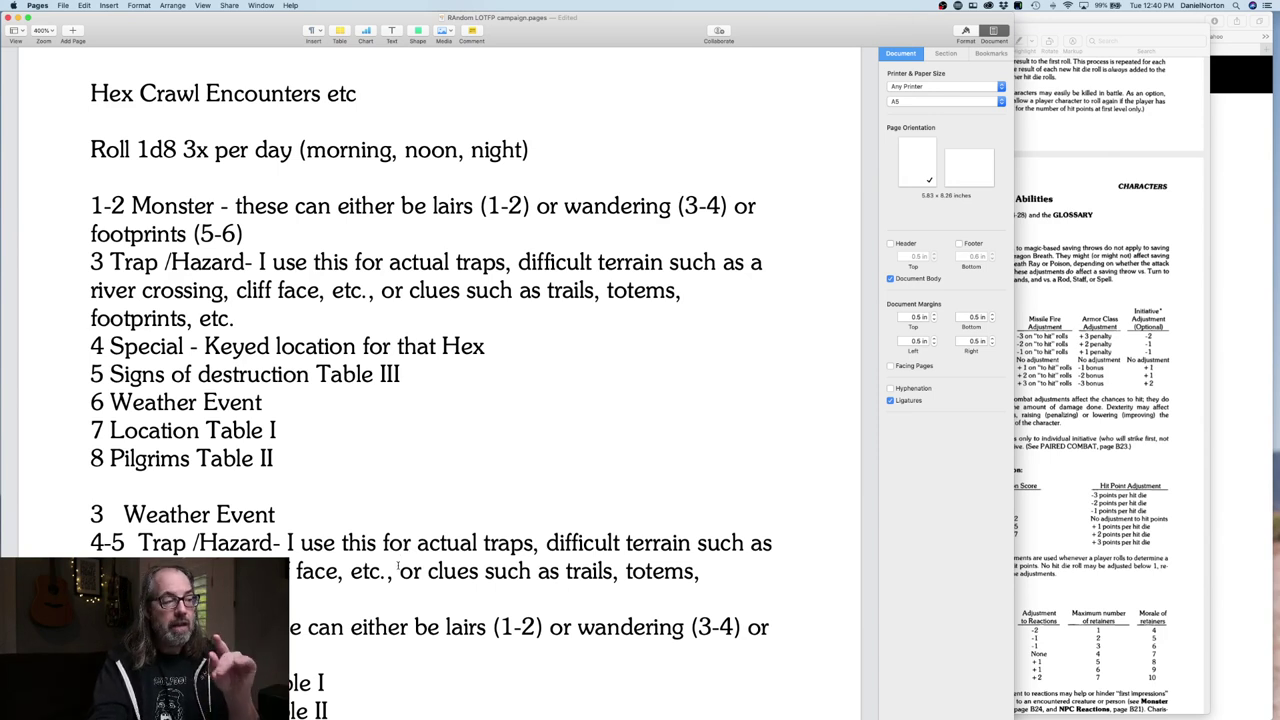
scroll(397, 566, "down", 3)
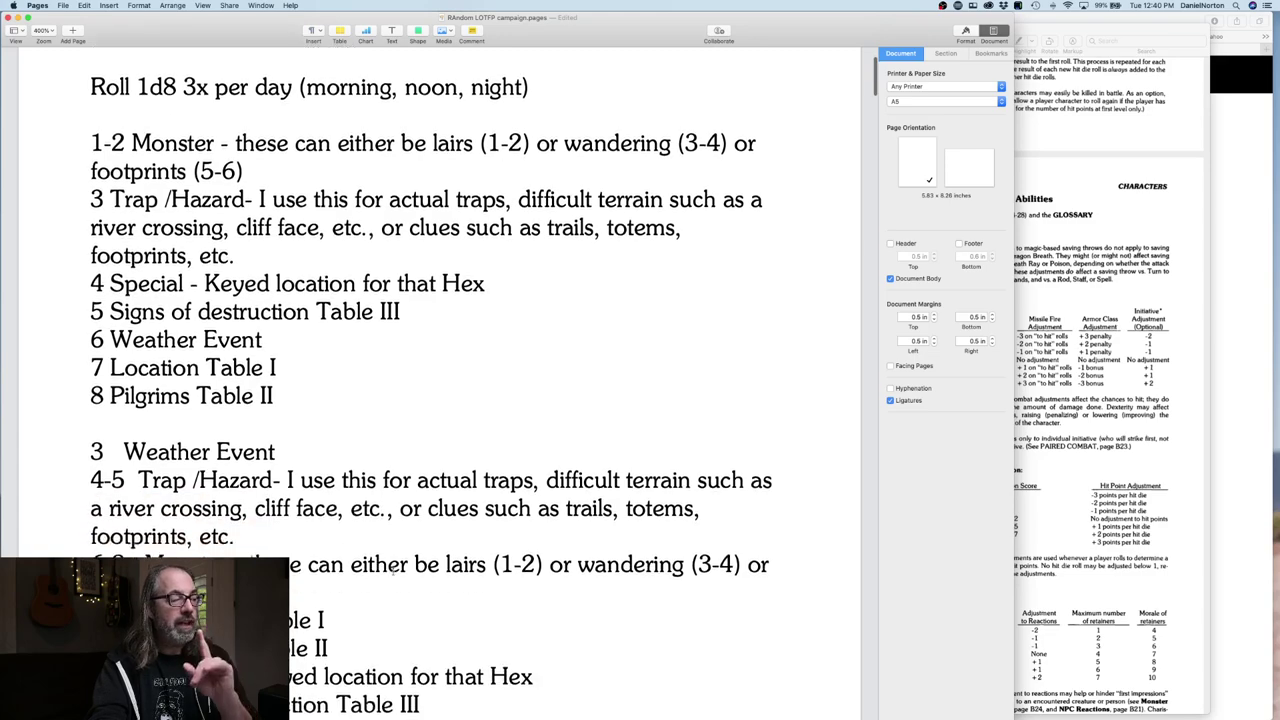
- Examine the Ruins and Temple lists under Table I of the Location Encounters
scroll(395, 566, "down", 15)
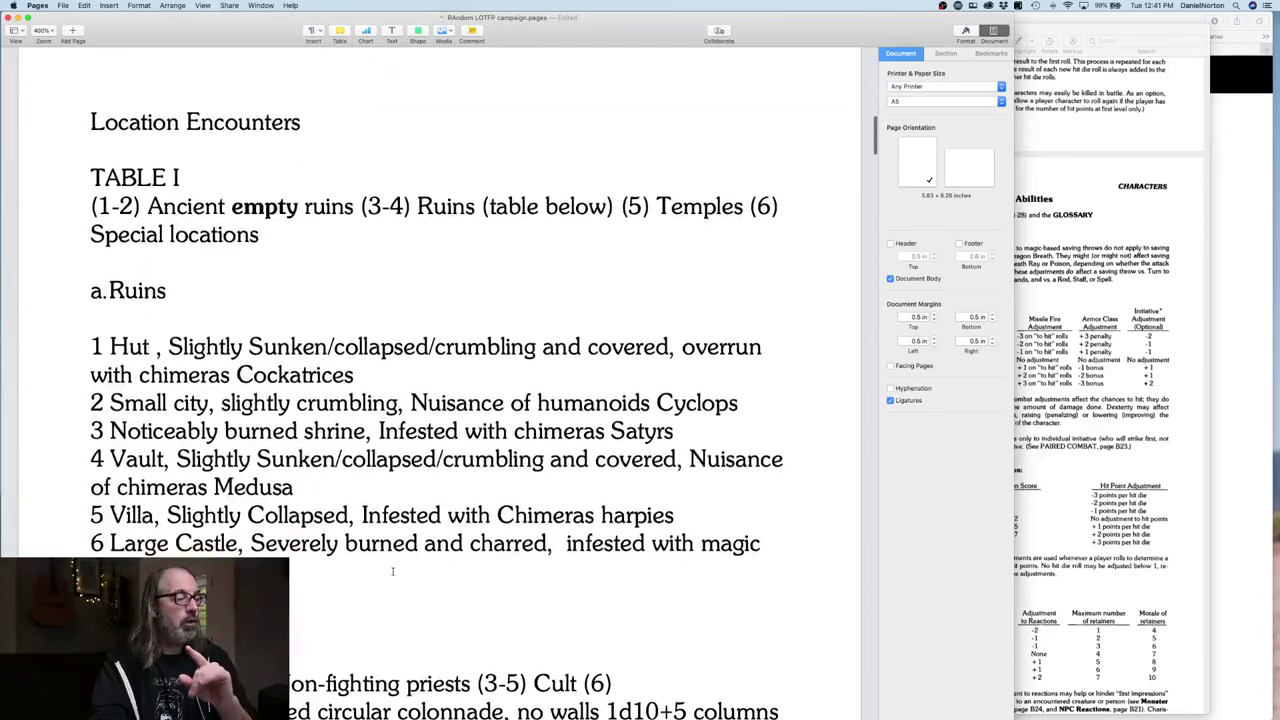
scroll(392, 571, "down", 9)
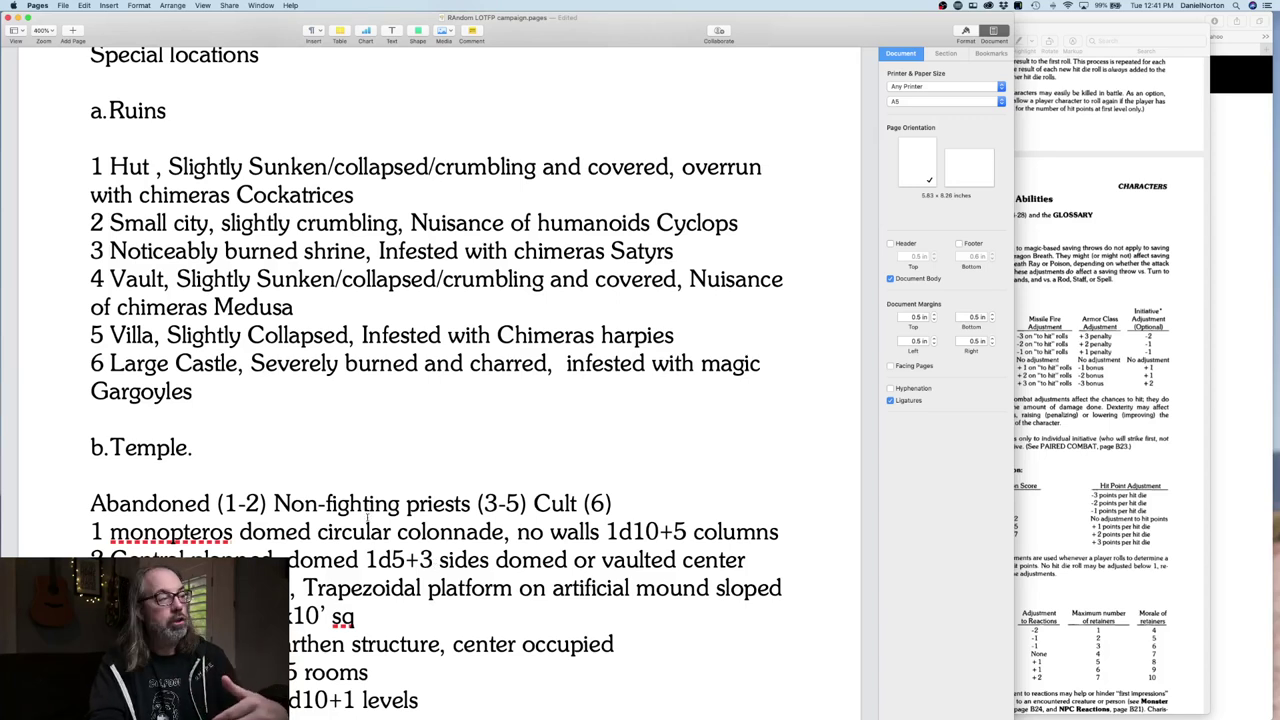
scroll(298, 390, "up", 1)
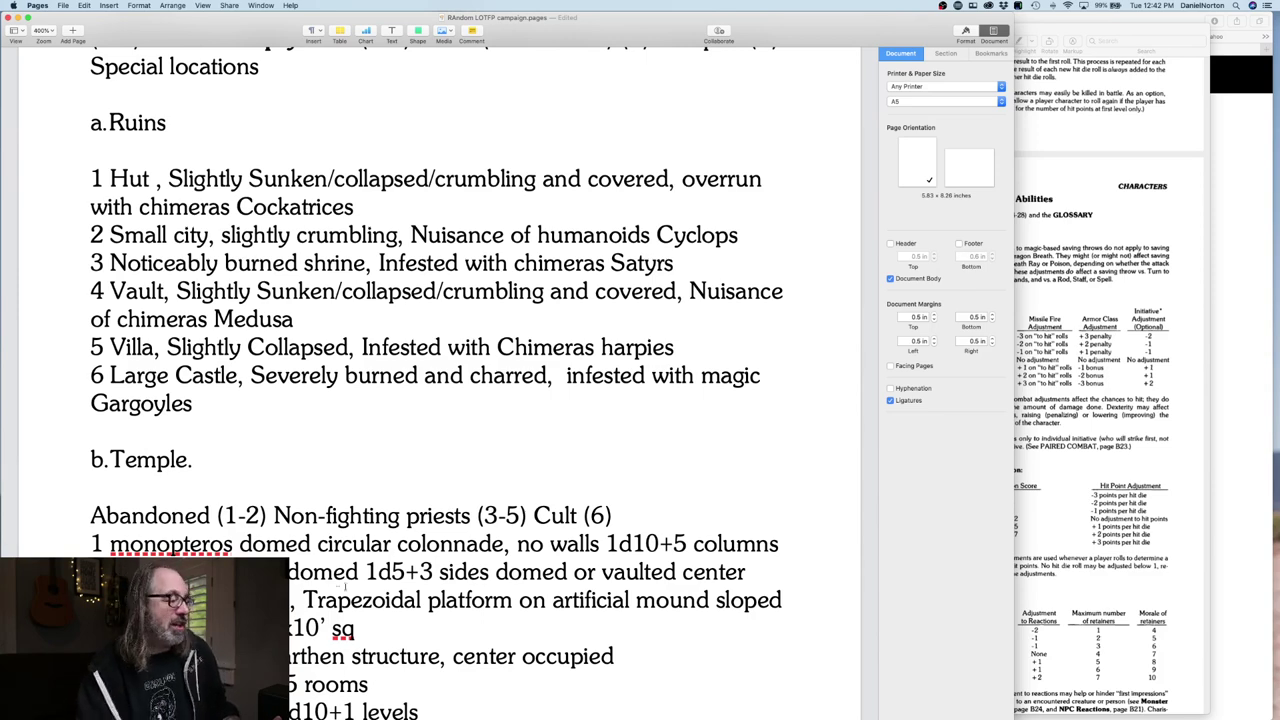
scroll(346, 590, "down", 5)
scroll(346, 590, "up", 4)
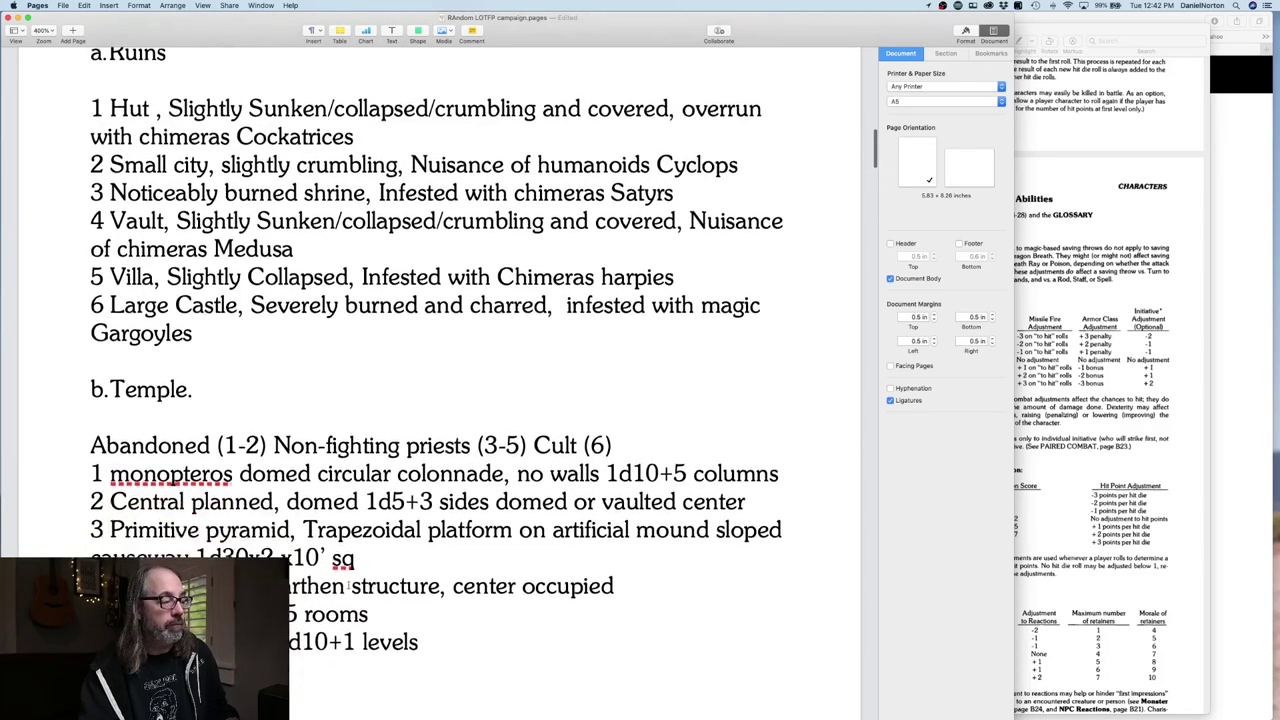
- Replace "abandoned temple" with "Witch" as entry 6 of the c.Special list
scroll(347, 587, "down", 12)
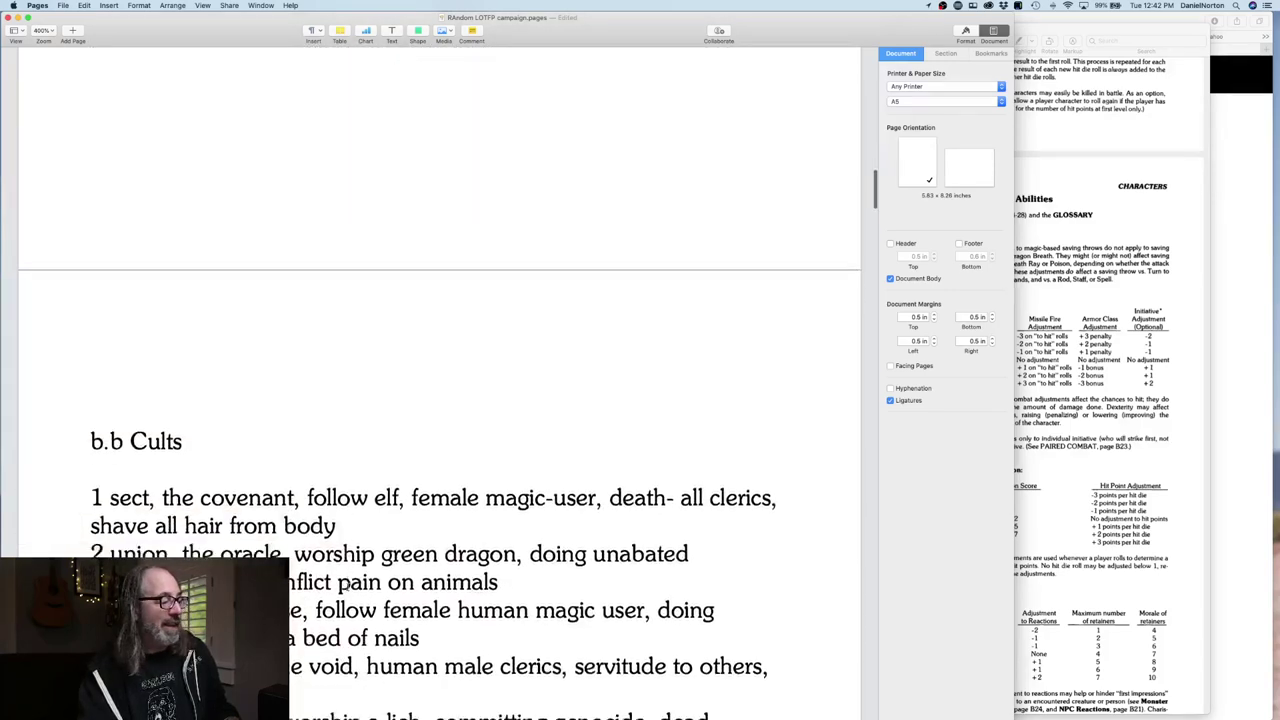
scroll(325, 547, "down", 12)
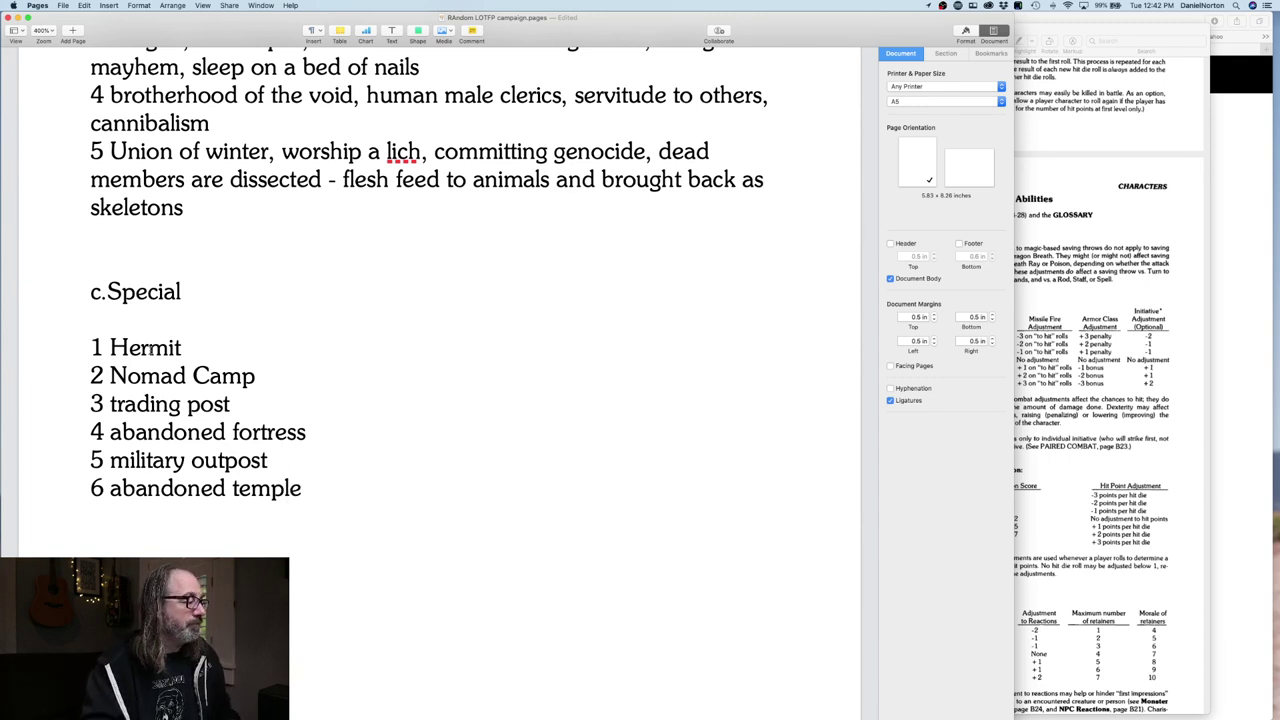
left_click_drag(304, 488, 111, 488)
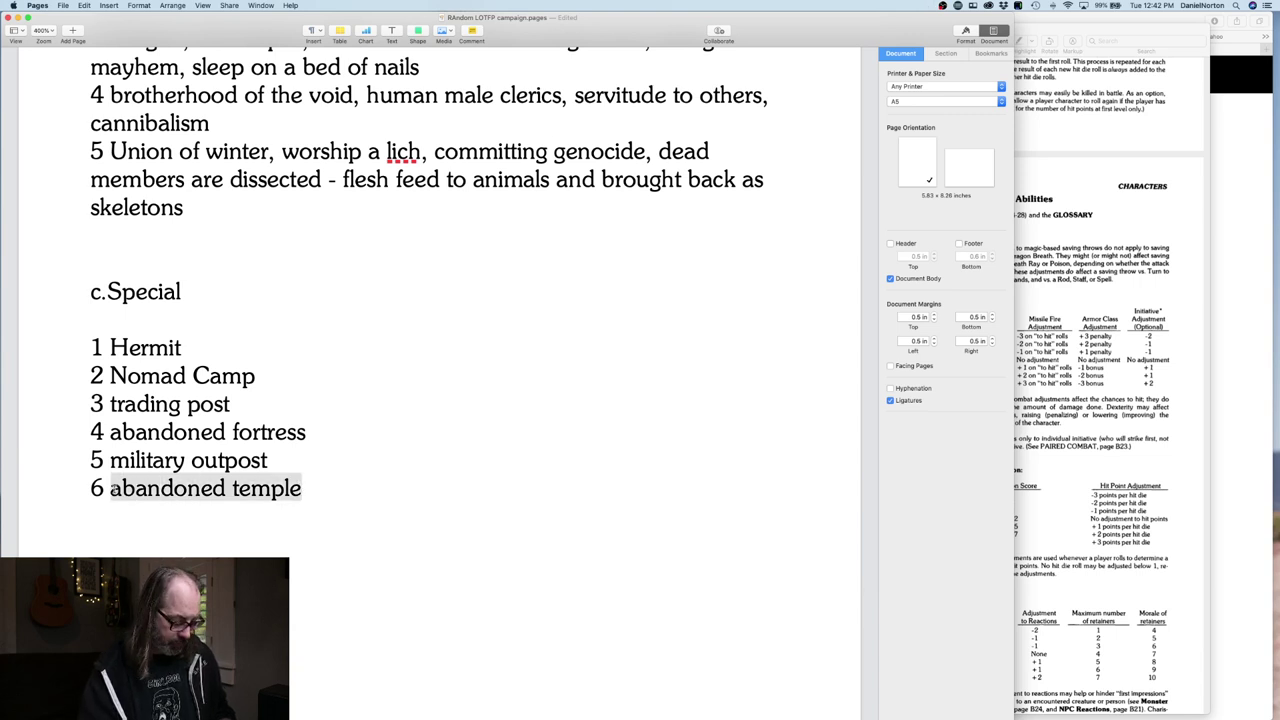
type("witch")
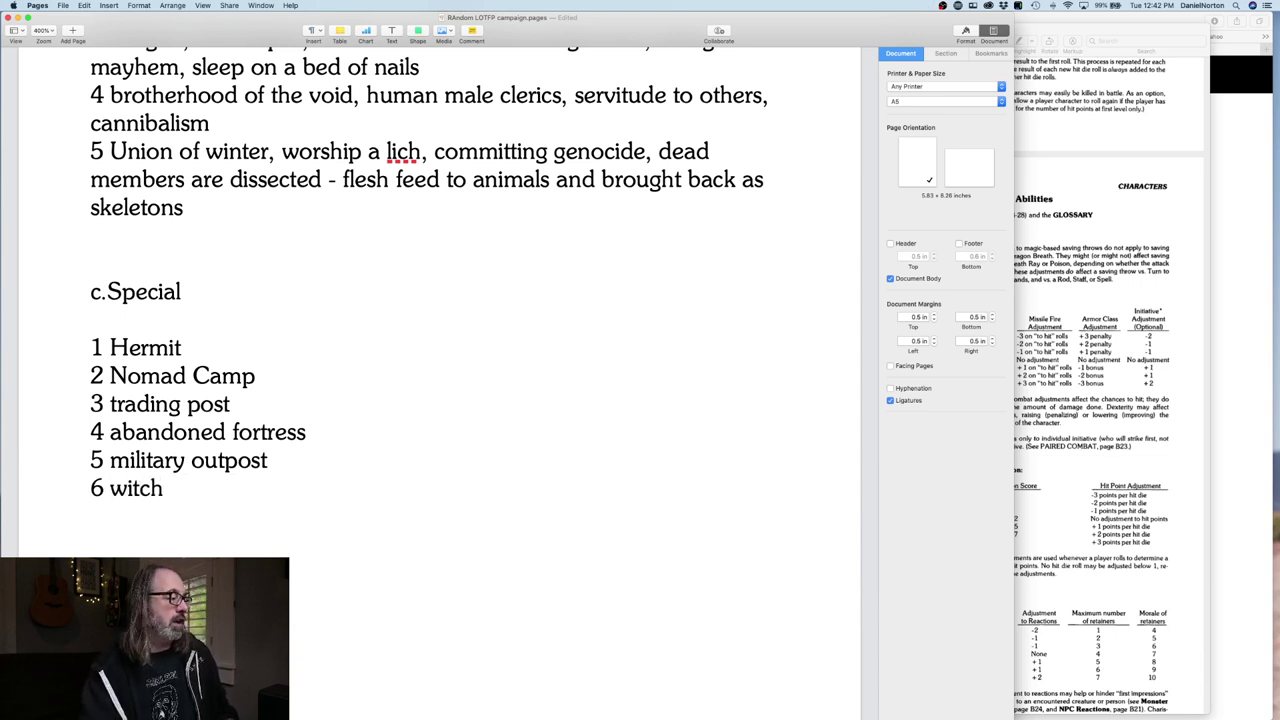
key("BackSpace")
key("BackSpace")
key("BackSpace")
key("BackSpace")
key("BackSpace")
type("W")
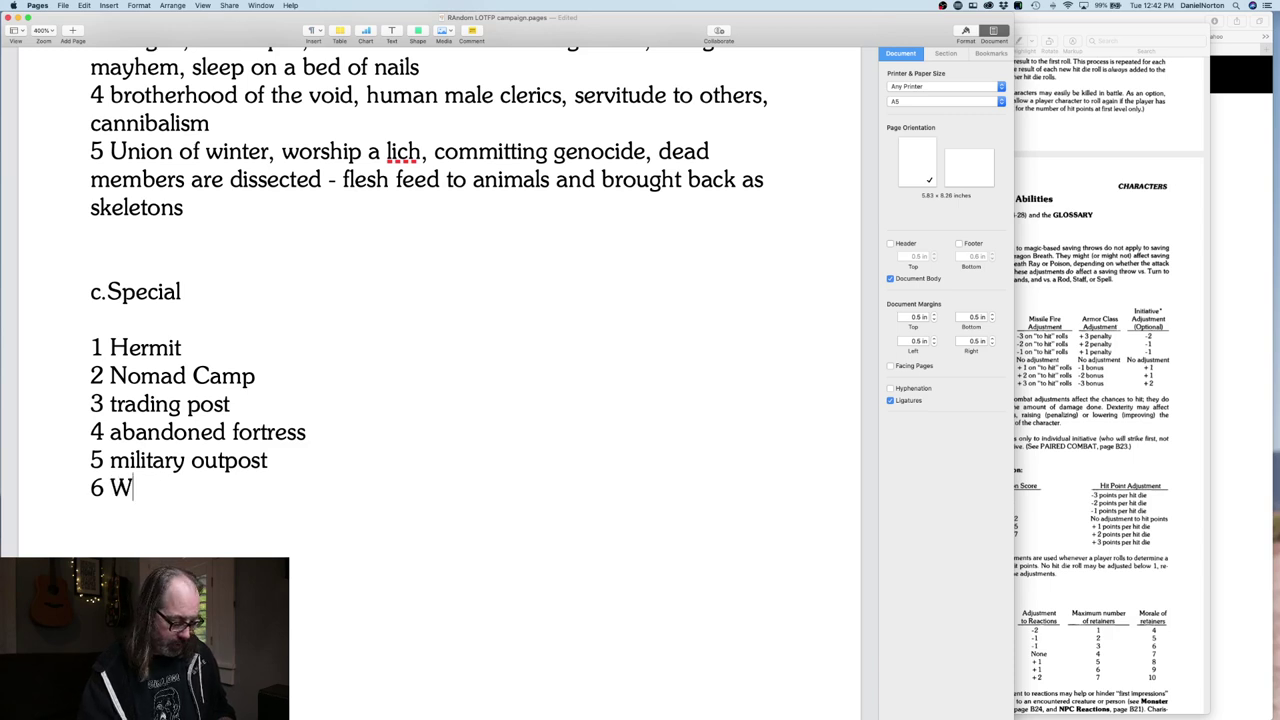
type("itch")
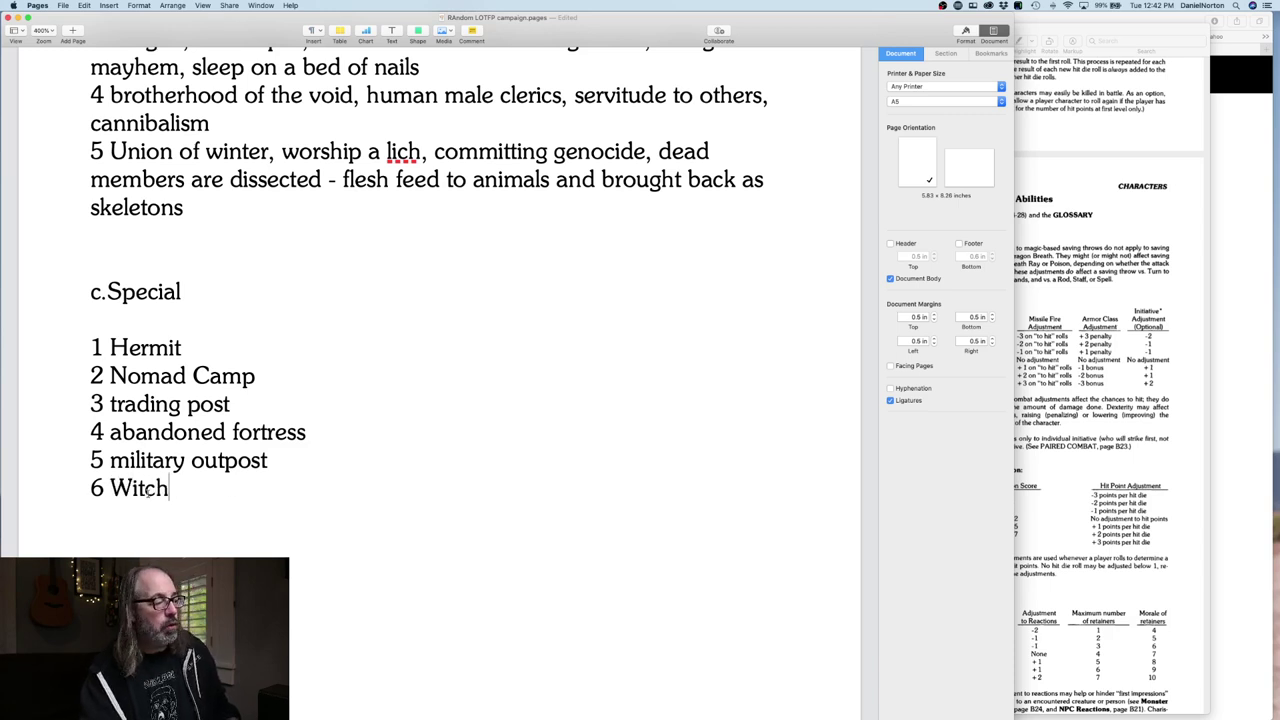
- Look through the Cults list, the Table II pilgrim tables and the Signs of Destruction Table III
scroll(258, 432, "up", 5)
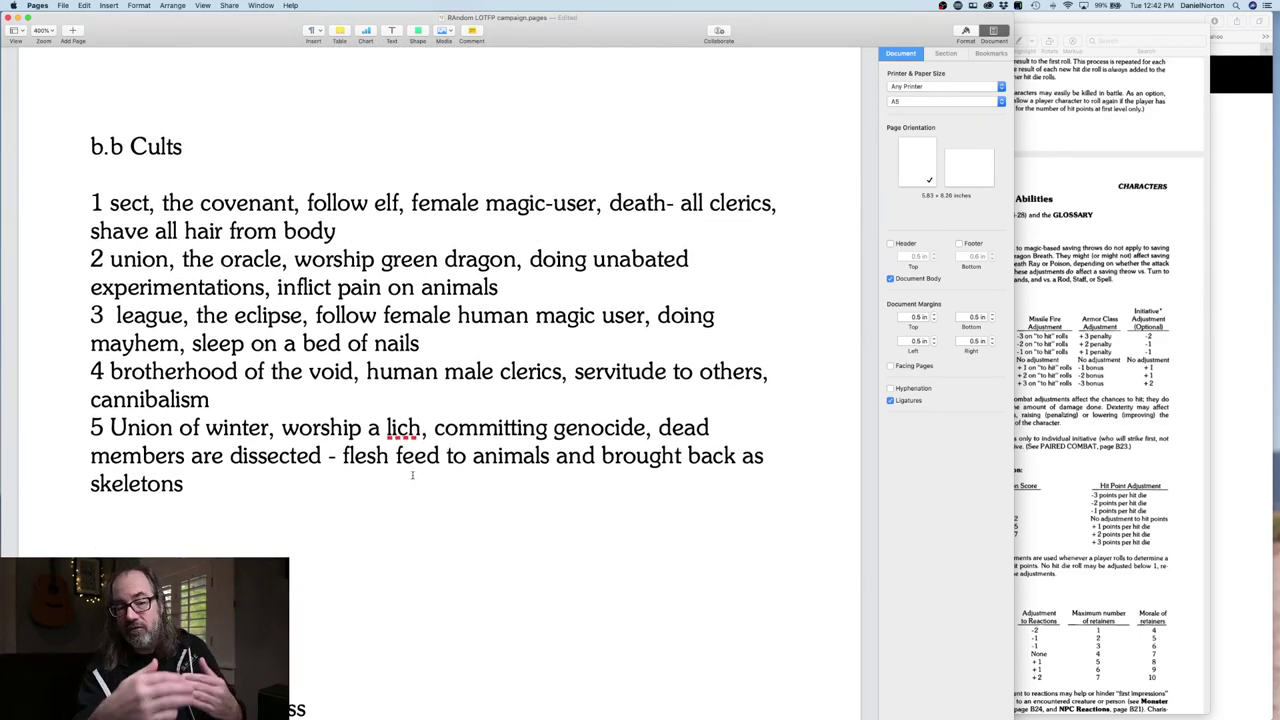
scroll(412, 476, "down", 1)
scroll(399, 440, "up", 2)
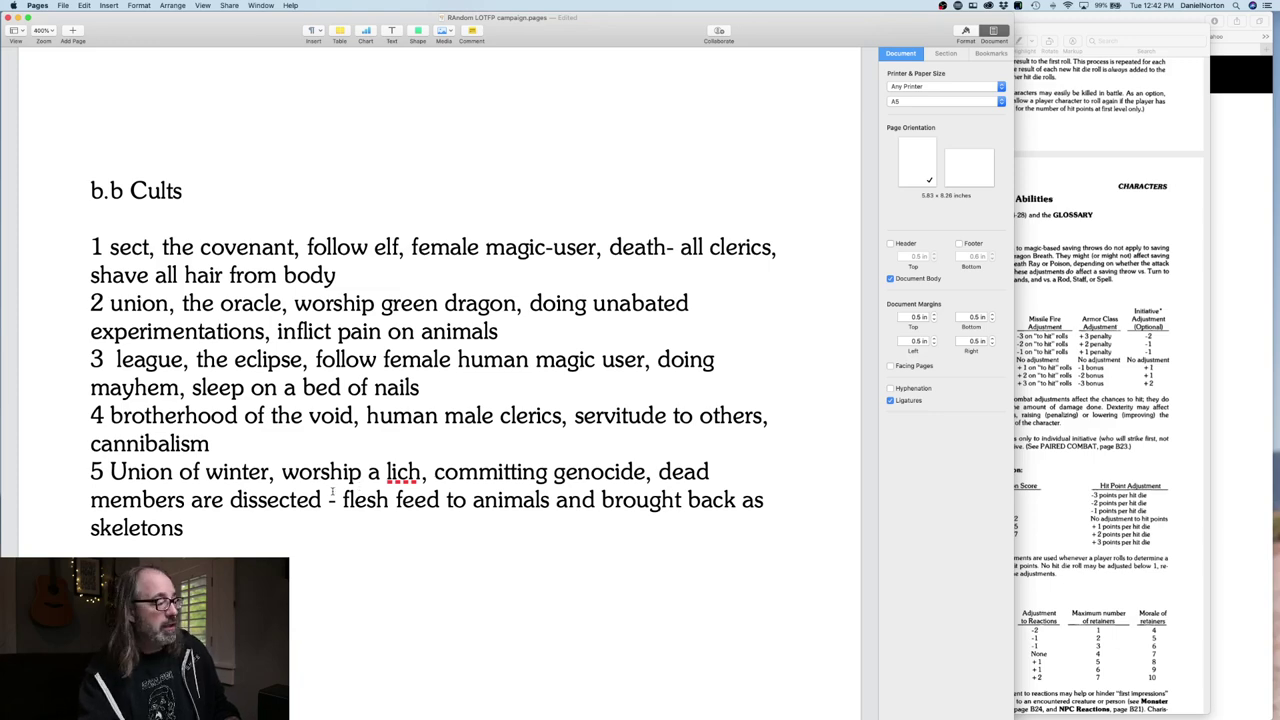
scroll(337, 488, "down", 10)
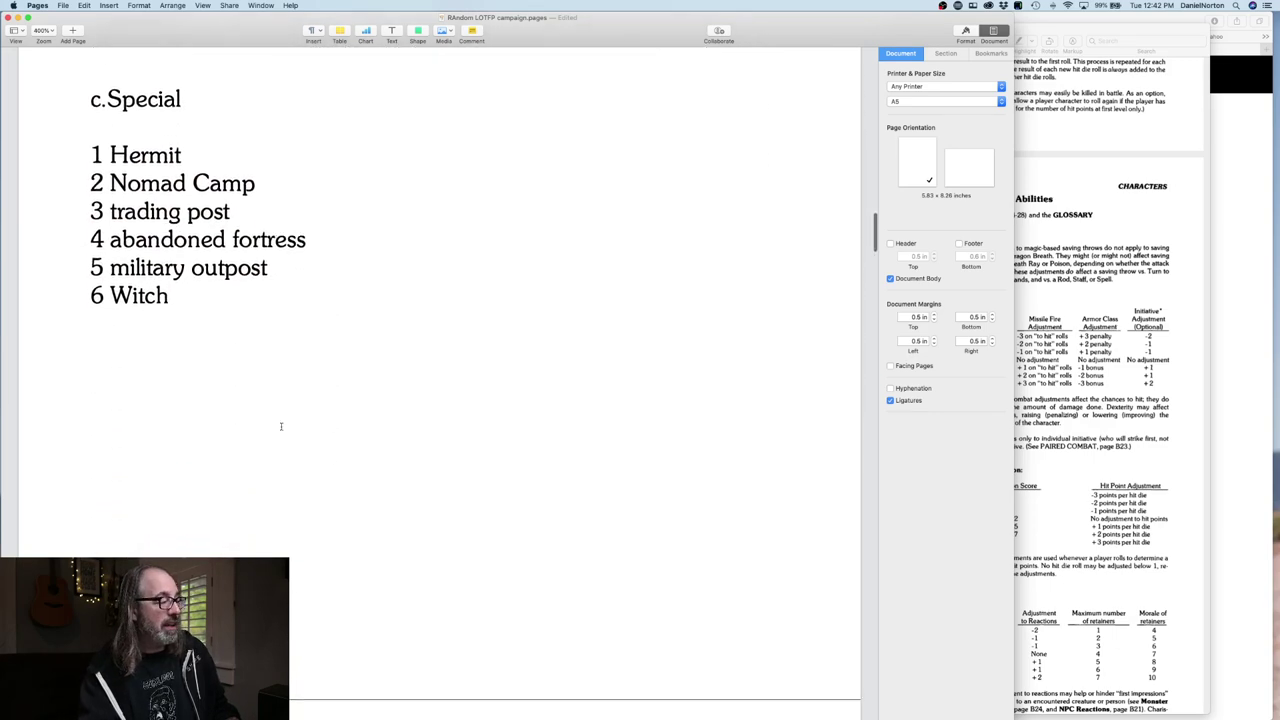
scroll(320, 450, "down", 10)
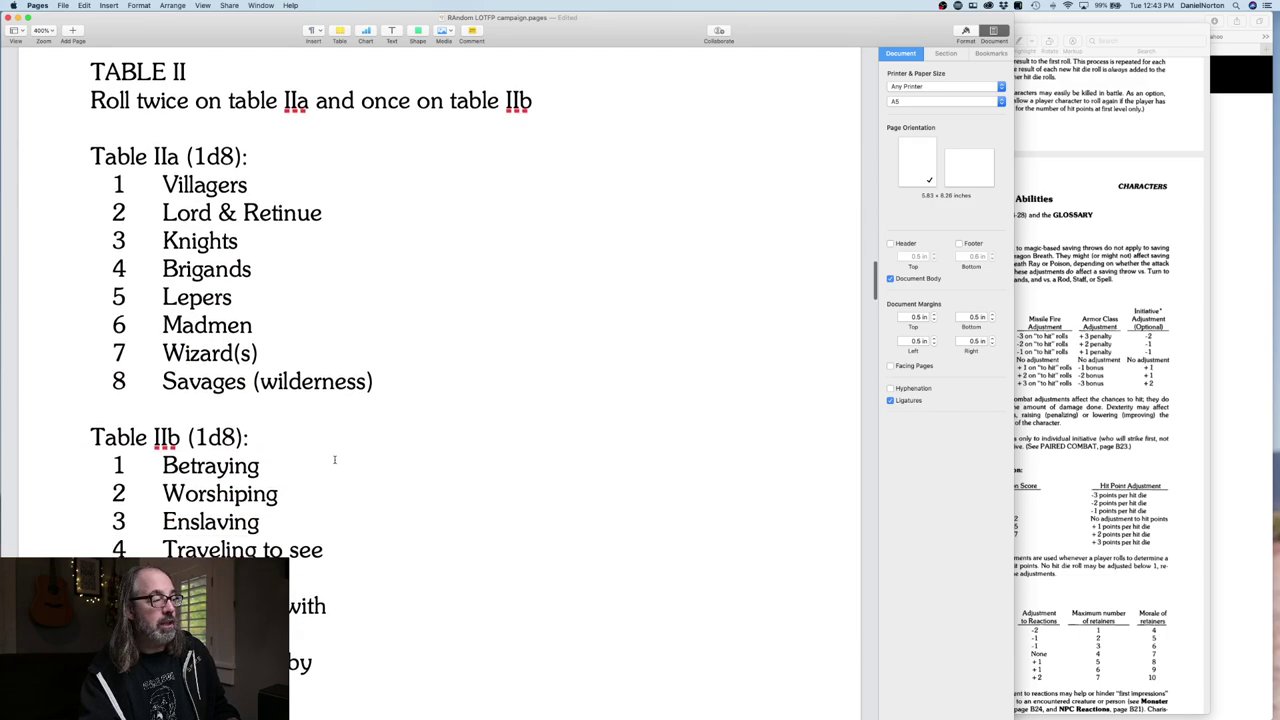
scroll(335, 459, "down", 15)
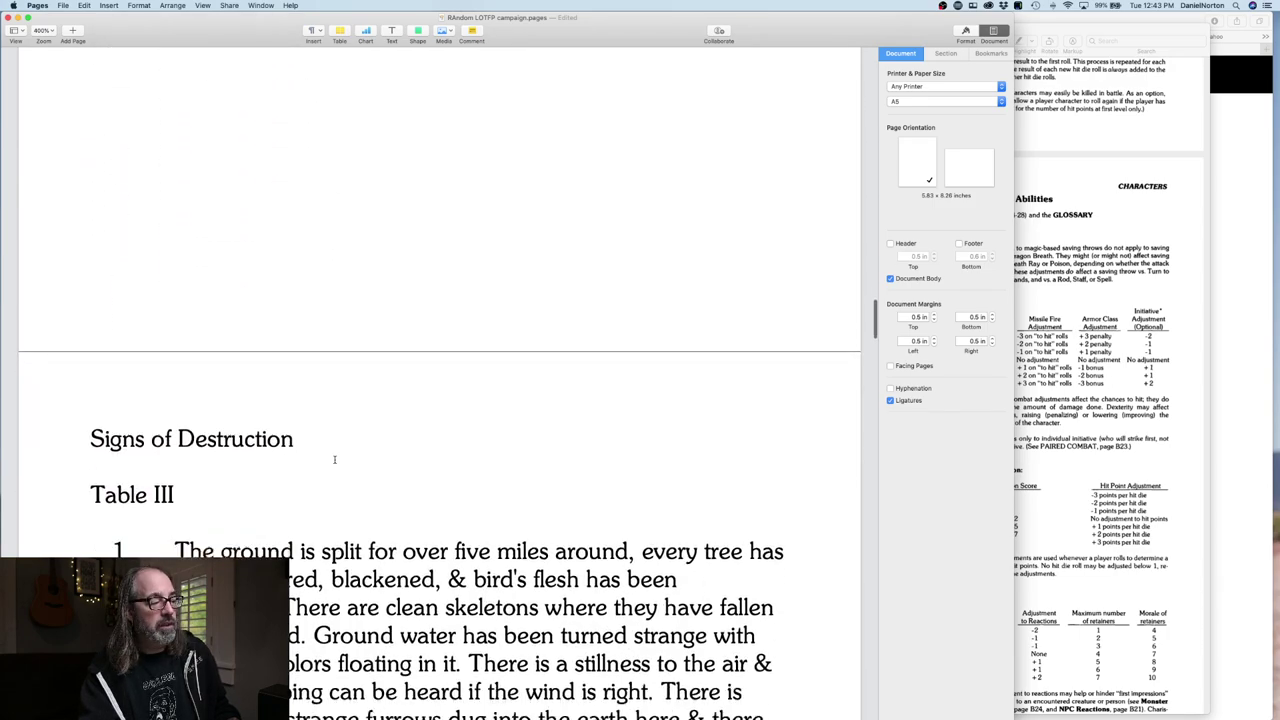
scroll(335, 459, "down", 5)
scroll(335, 459, "up", 15)
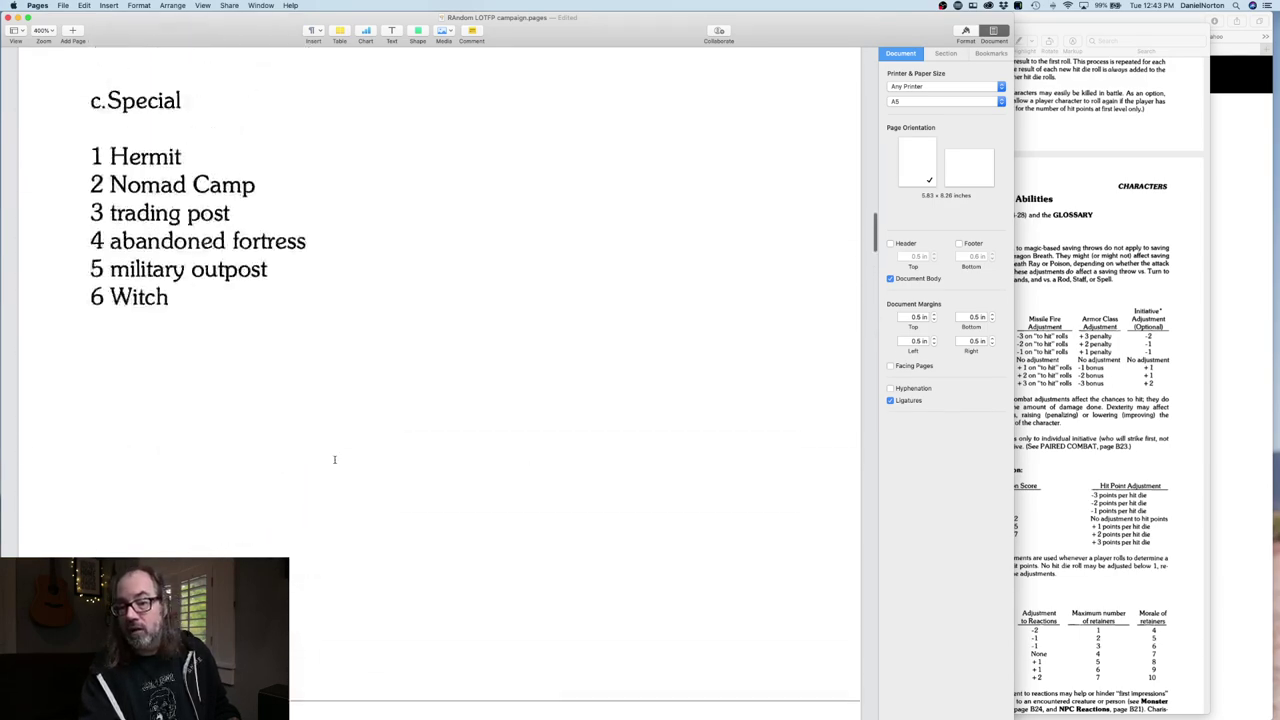
- Return to the 1d8 encounter list at the document's start and shift the document window slightly aside
scroll(335, 459, "up", 10)
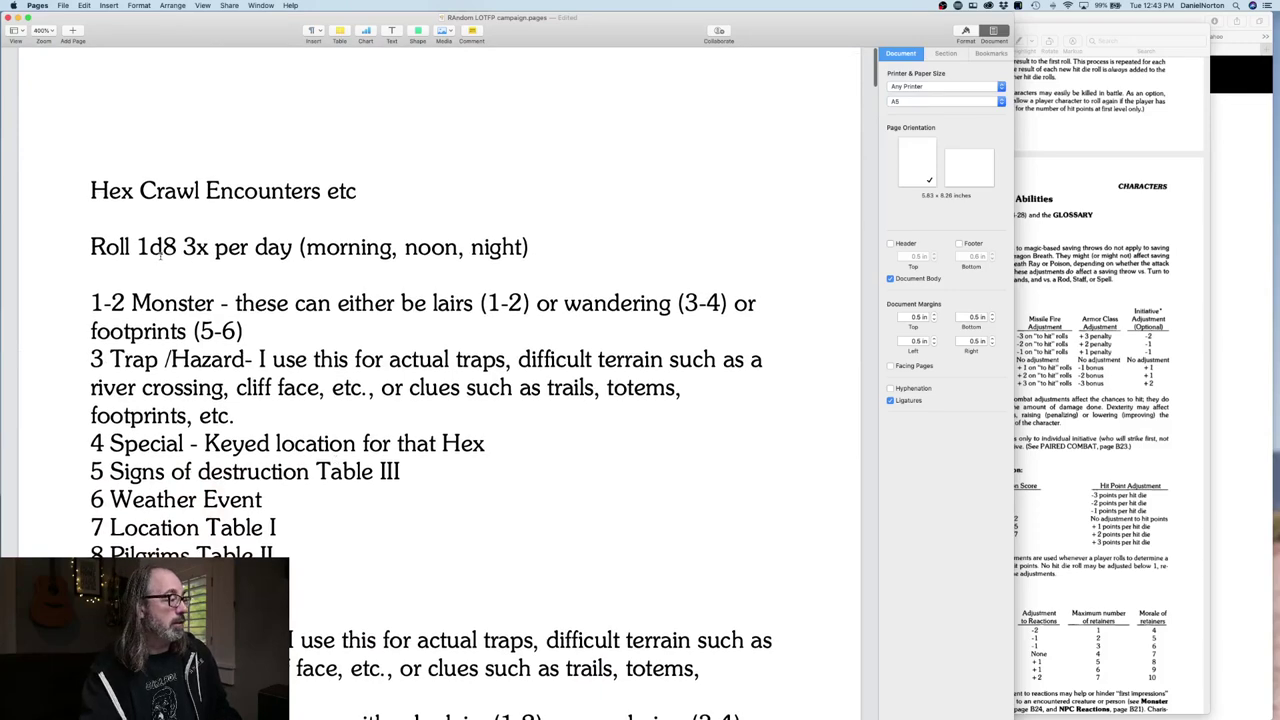
left_click_drag(300, 17, 342, 17)
scroll(305, 253, "down", 3)
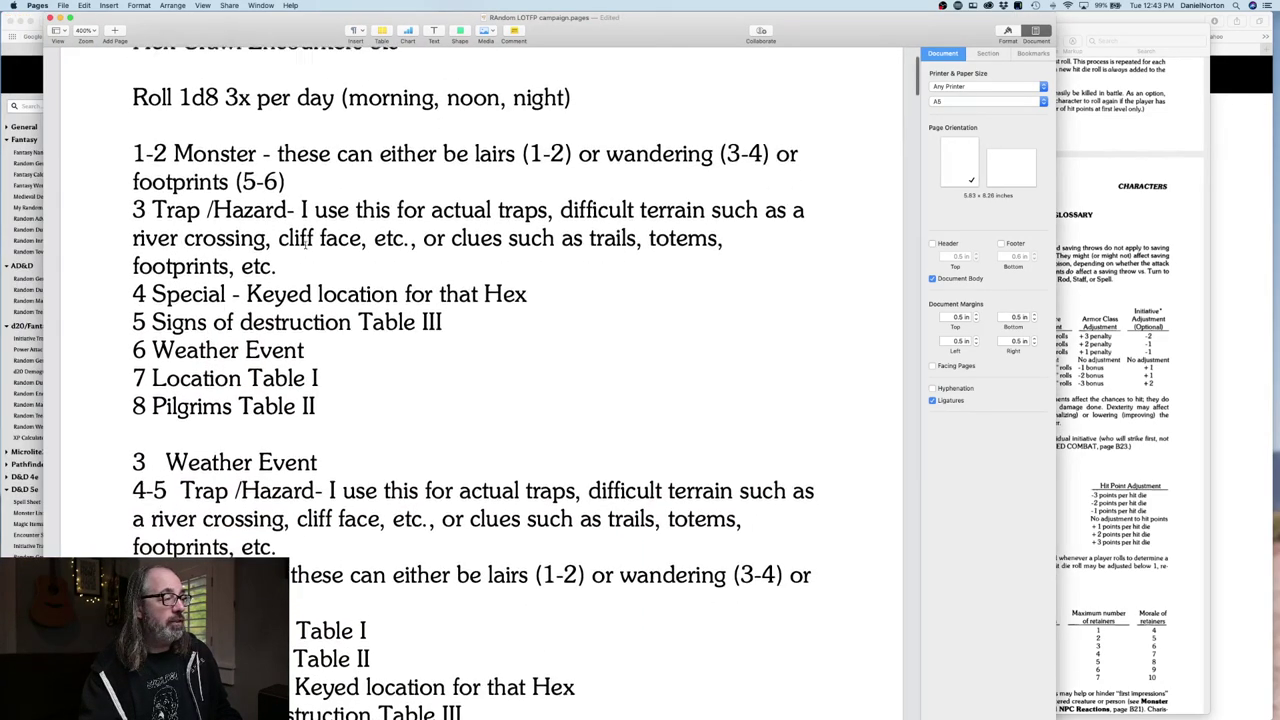